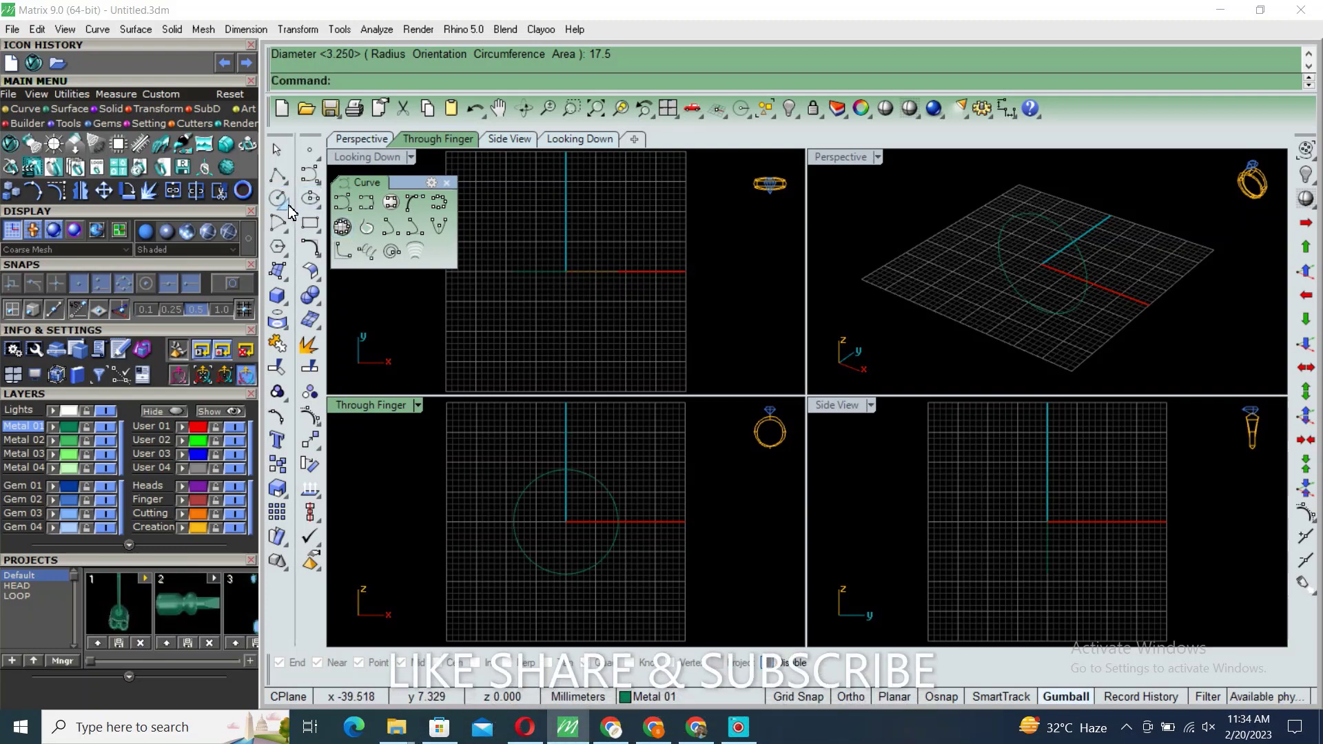
Step: Draw 1.5, 1.8 and 2.1 mm circles on the finger circle's bottom, side and top quadrants
{"action": "left_click", "coordinate": [324, 209]}
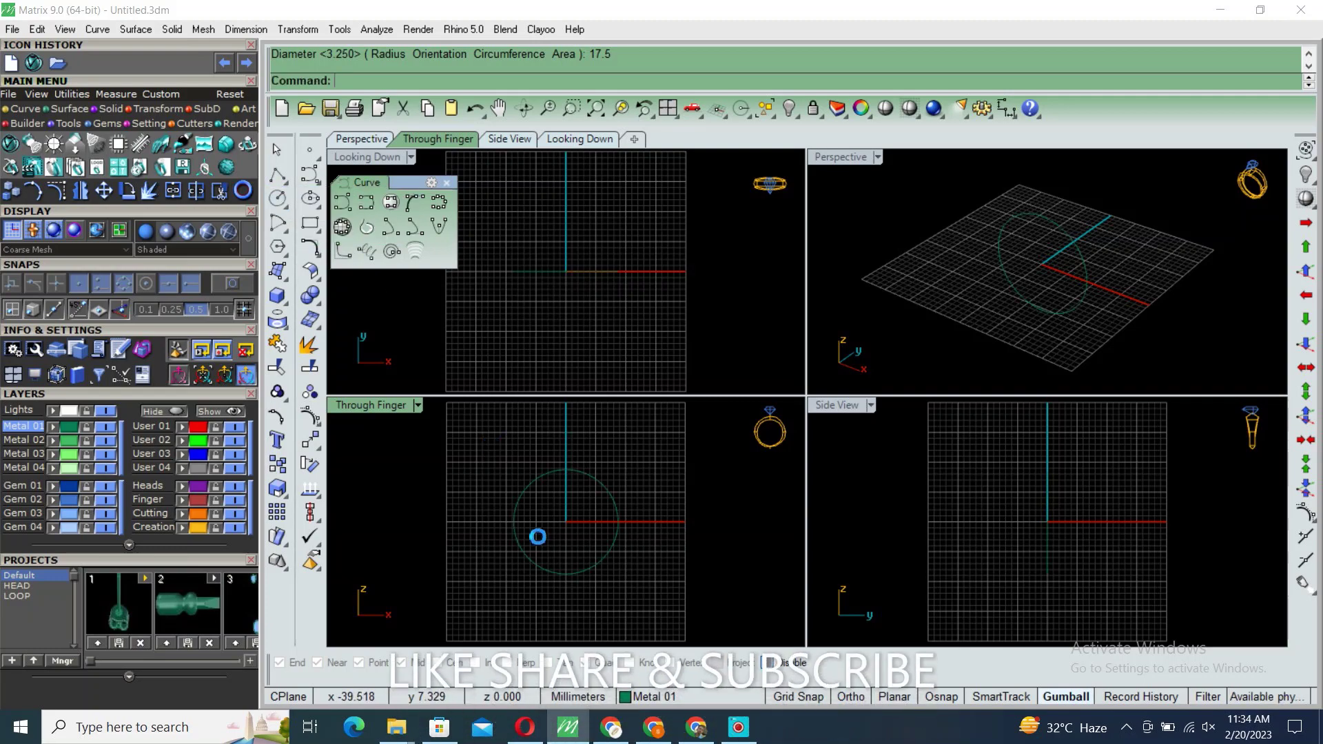
{"action": "left_click", "coordinate": [567, 576]}
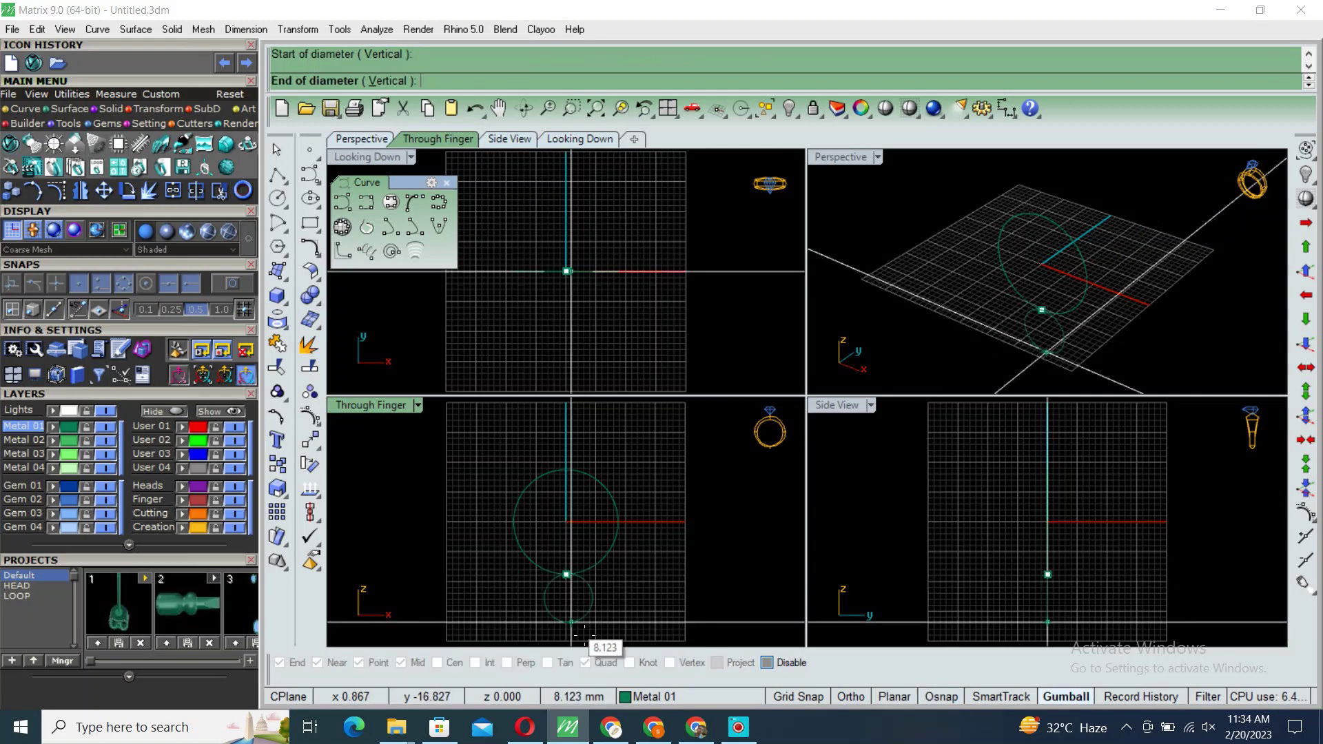
{"action": "type", "text": "15"}
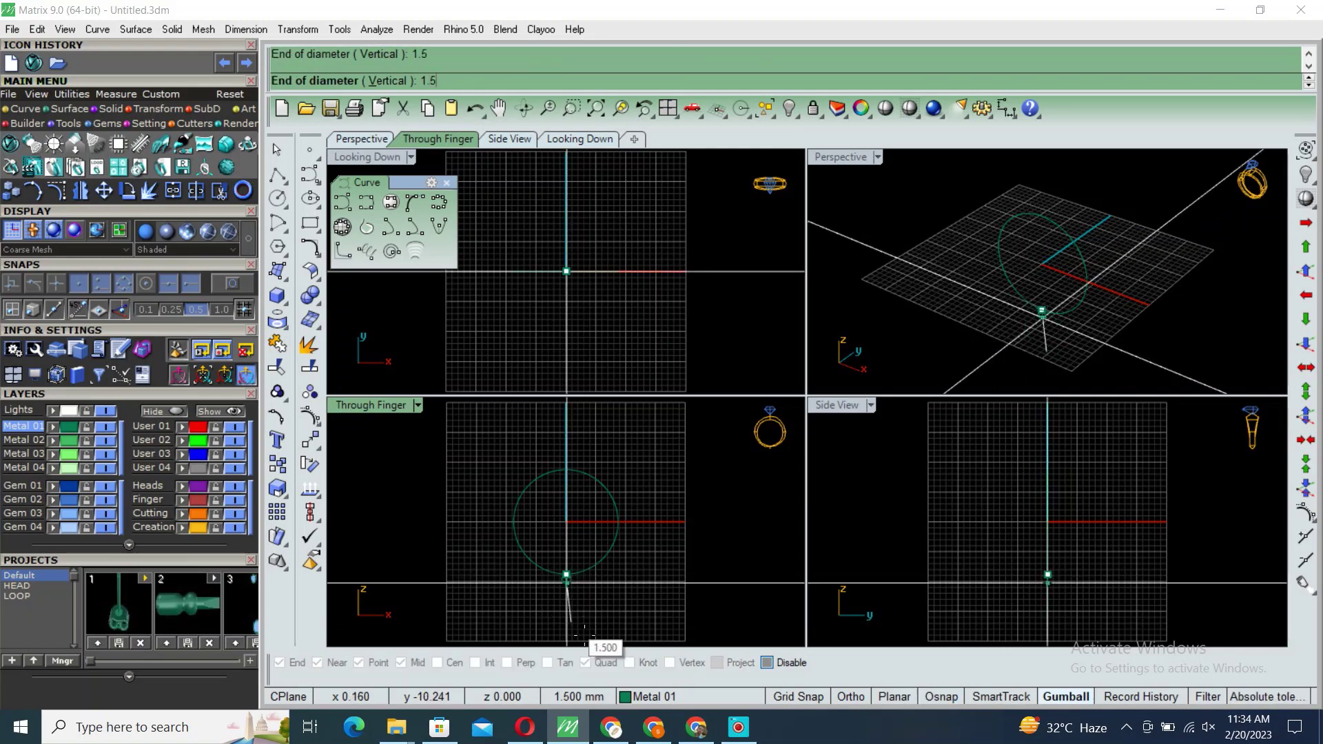
{"action": "key", "text": "Return"}
{"action": "key", "text": "Return"}
{"action": "left_click", "coordinate": [628, 542]}
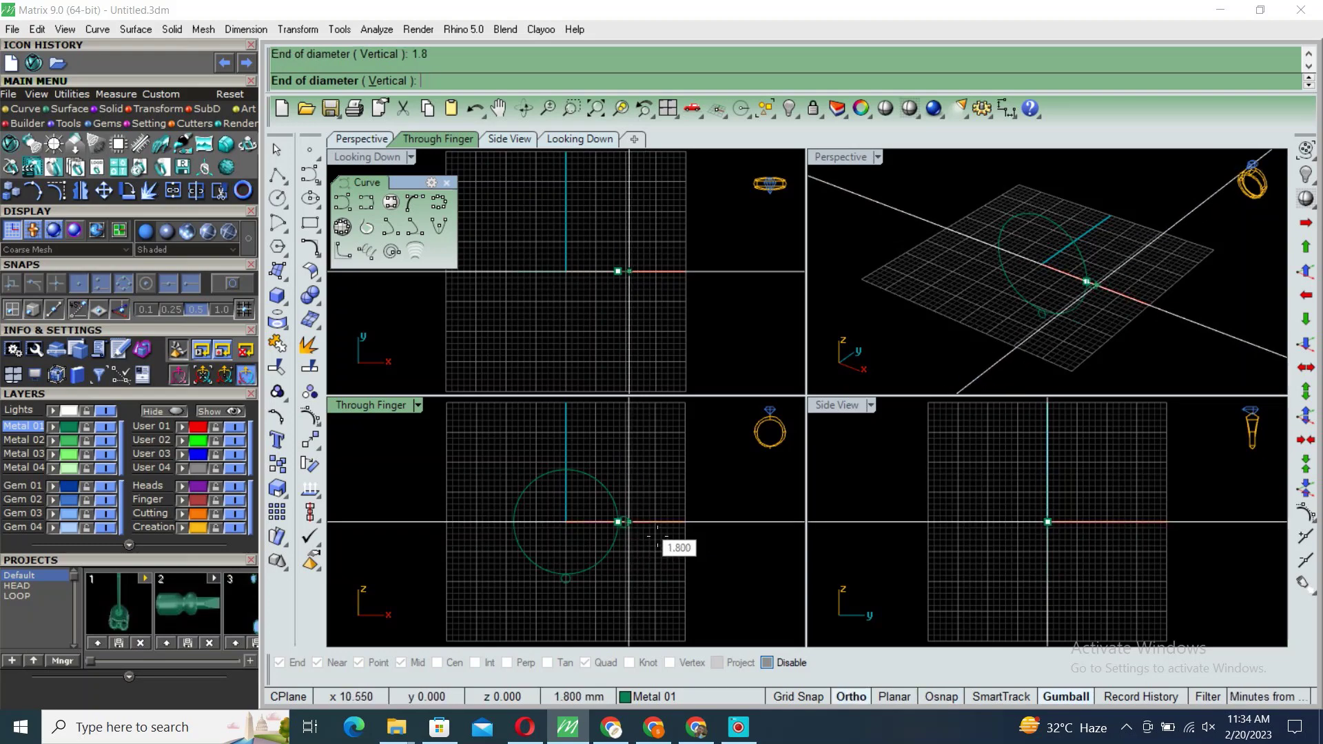
{"action": "key", "text": "Return"}
{"action": "key", "text": "Return"}
{"action": "left_click", "coordinate": [574, 475]}
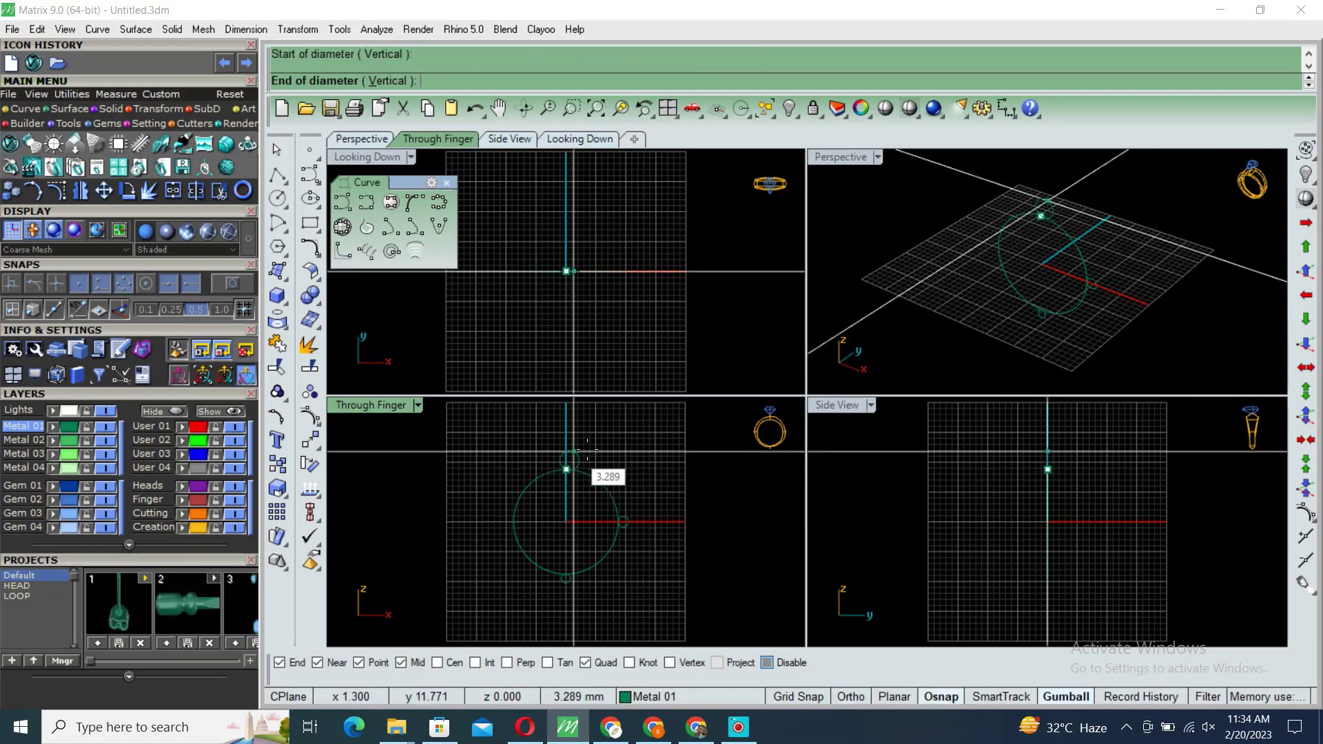
{"action": "type", "text": "2.1"}
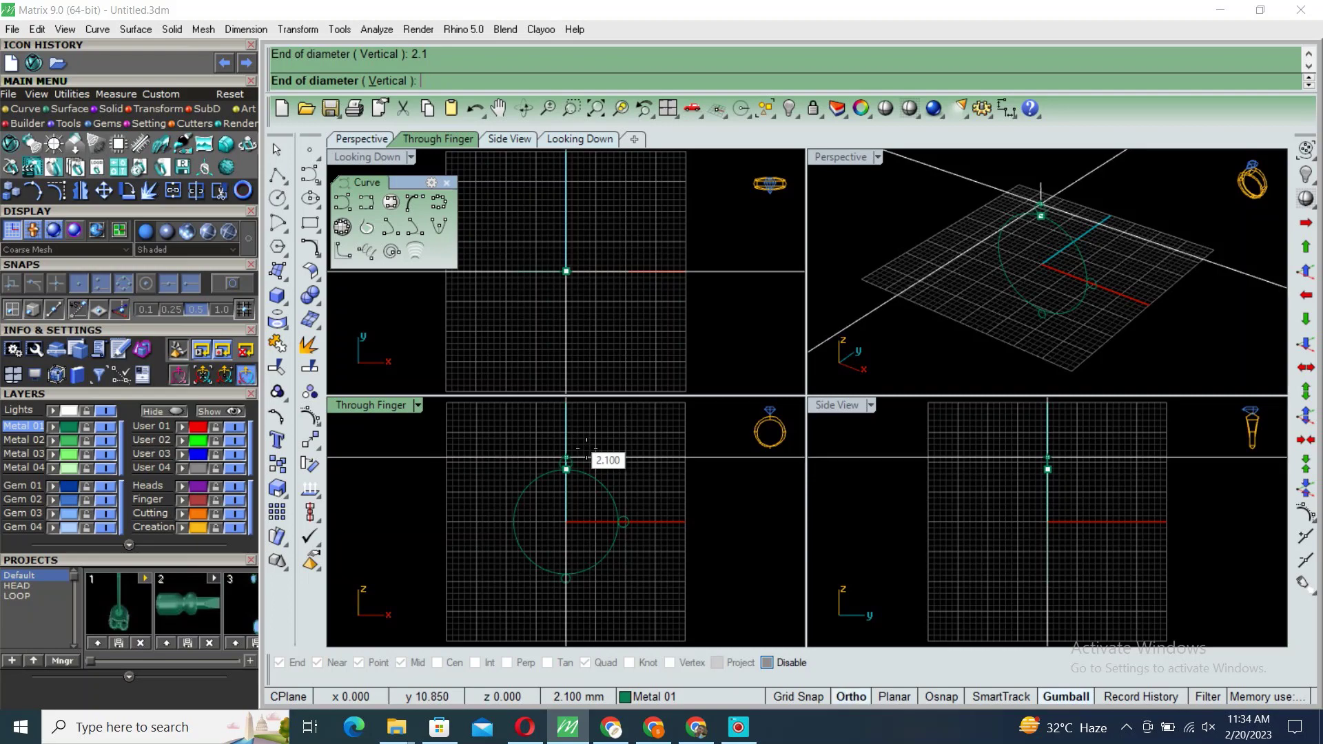
{"action": "key", "text": "Return"}
{"action": "left_click", "coordinate": [318, 206]}
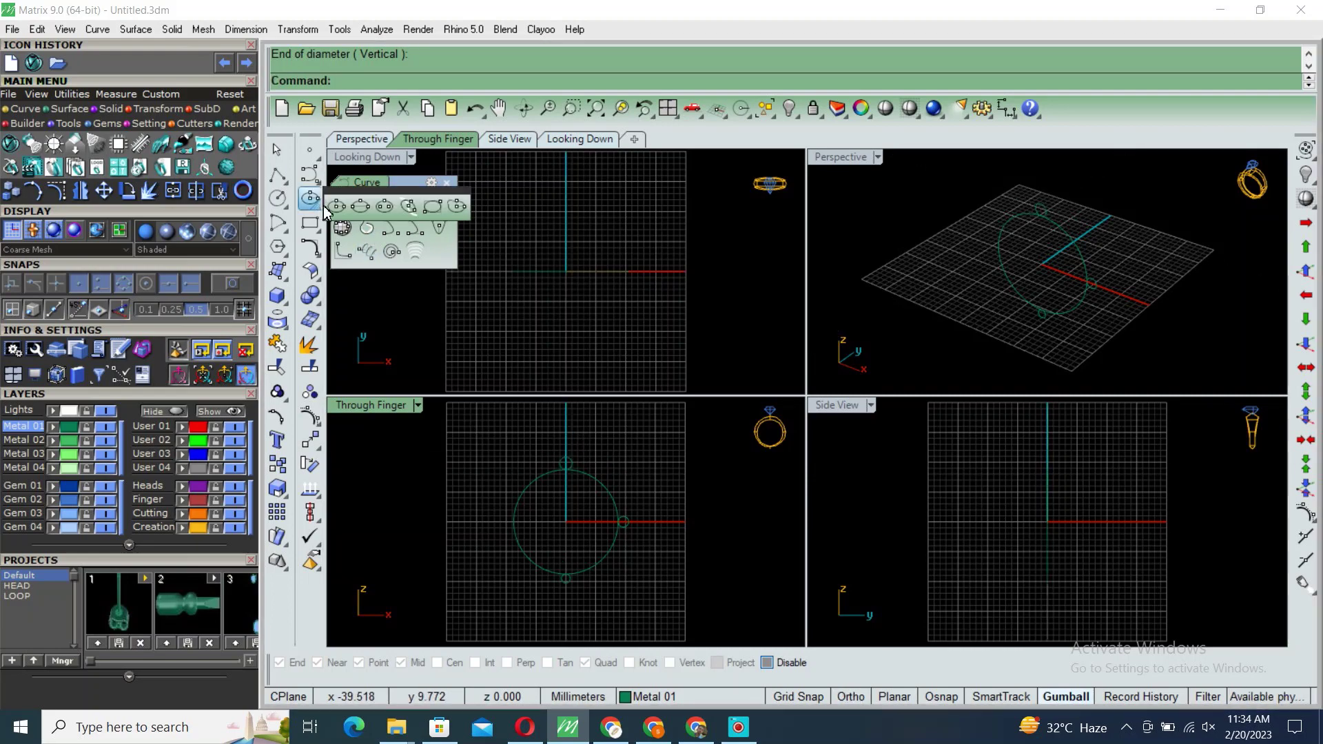
Step: Draw an ellipse by axes through the top, bottom and side small circles
{"action": "left_click", "coordinate": [360, 210]}
{"action": "left_click", "coordinate": [566, 458]}
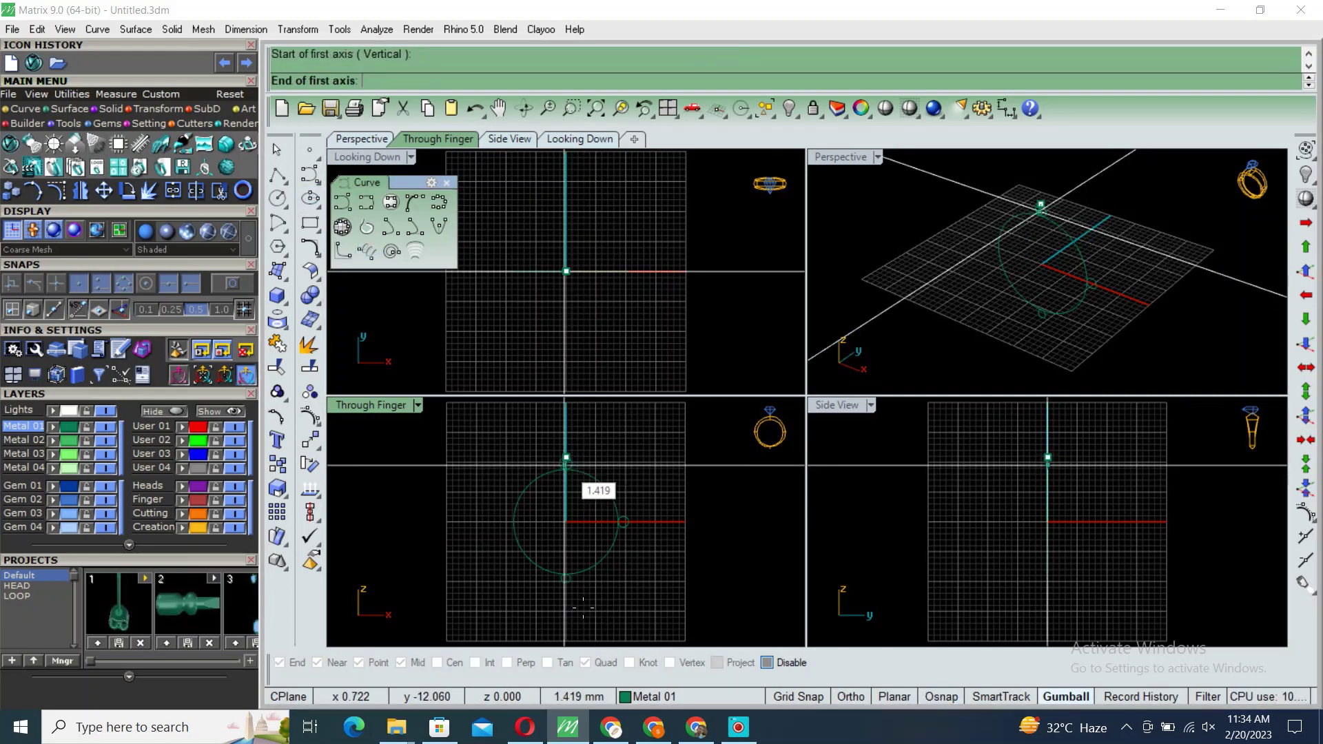
{"action": "left_click", "coordinate": [566, 582]}
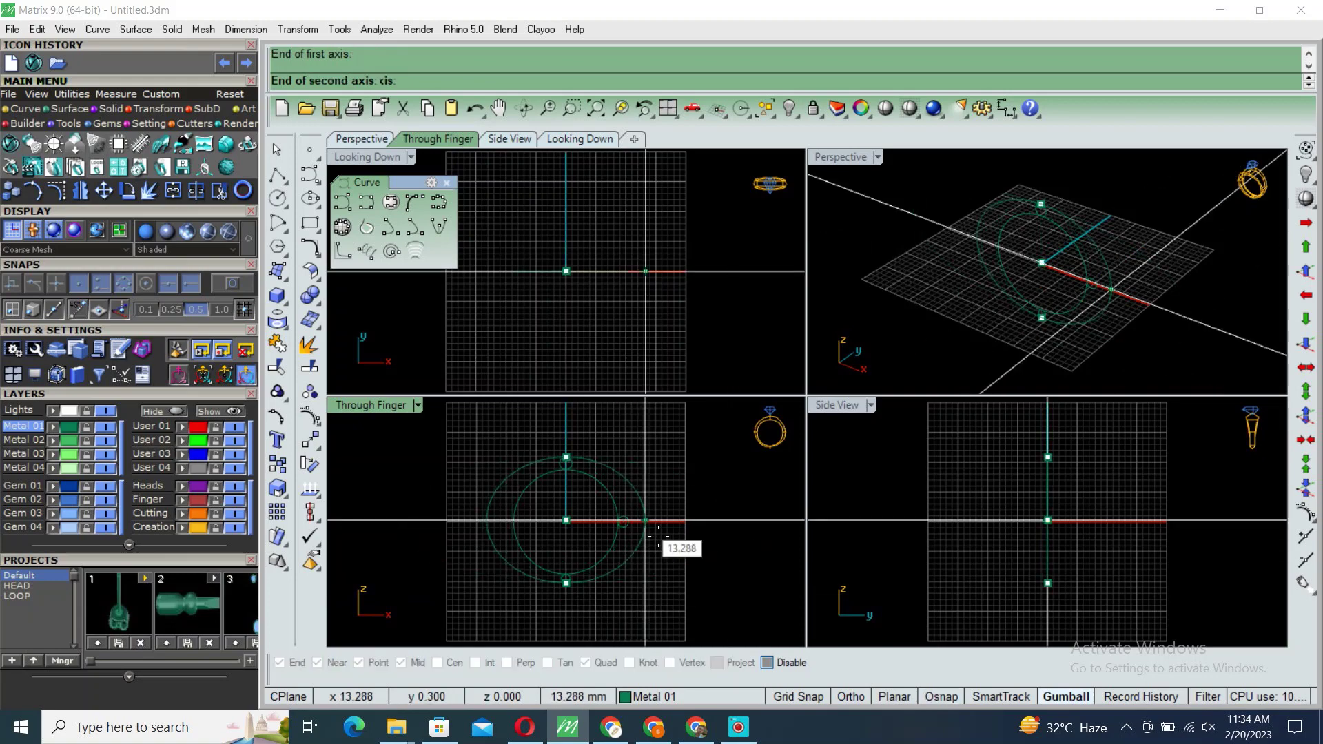
{"action": "left_click", "coordinate": [653, 536]}
Step: Measure the length of the outer ring outline
{"action": "left_click_drag", "start_coordinate": [540, 442], "coordinate": [723, 644]}
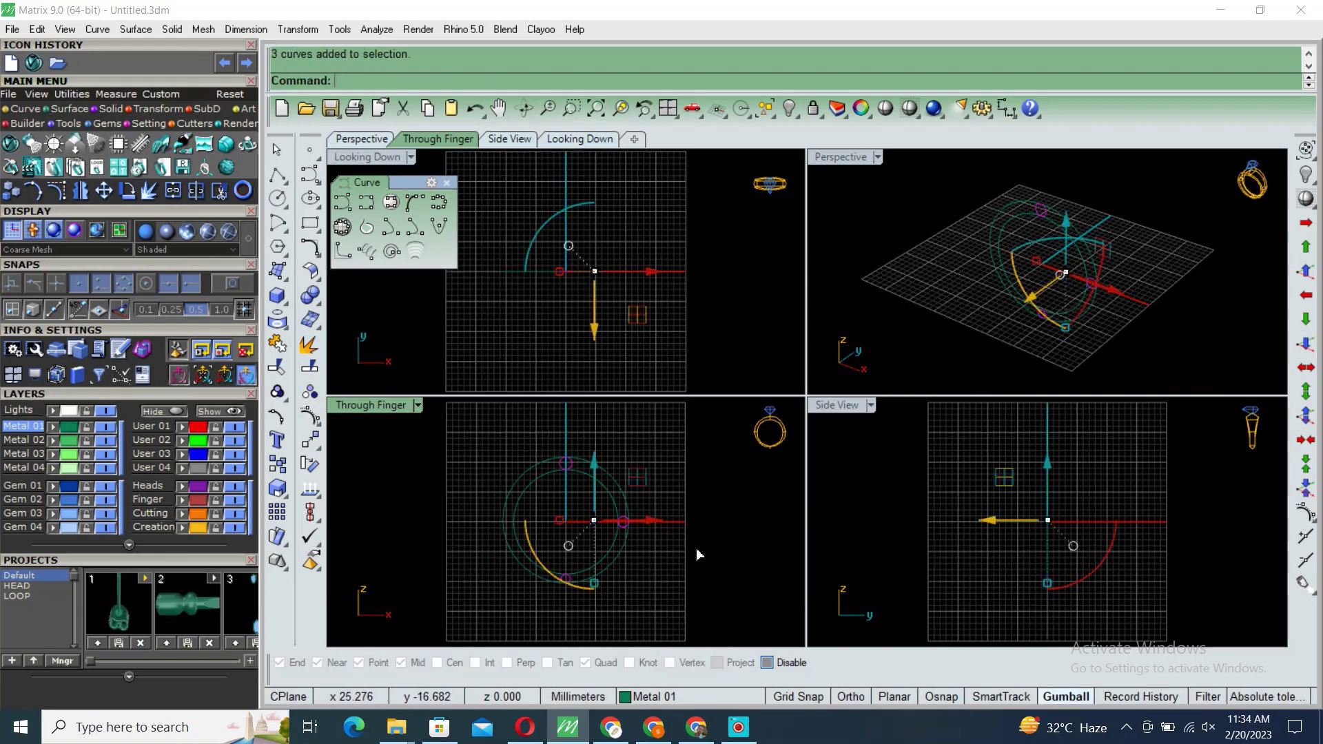
{"action": "left_click", "coordinate": [691, 319]}
{"action": "left_click", "coordinate": [617, 484]}
{"action": "type", "text": "le"}
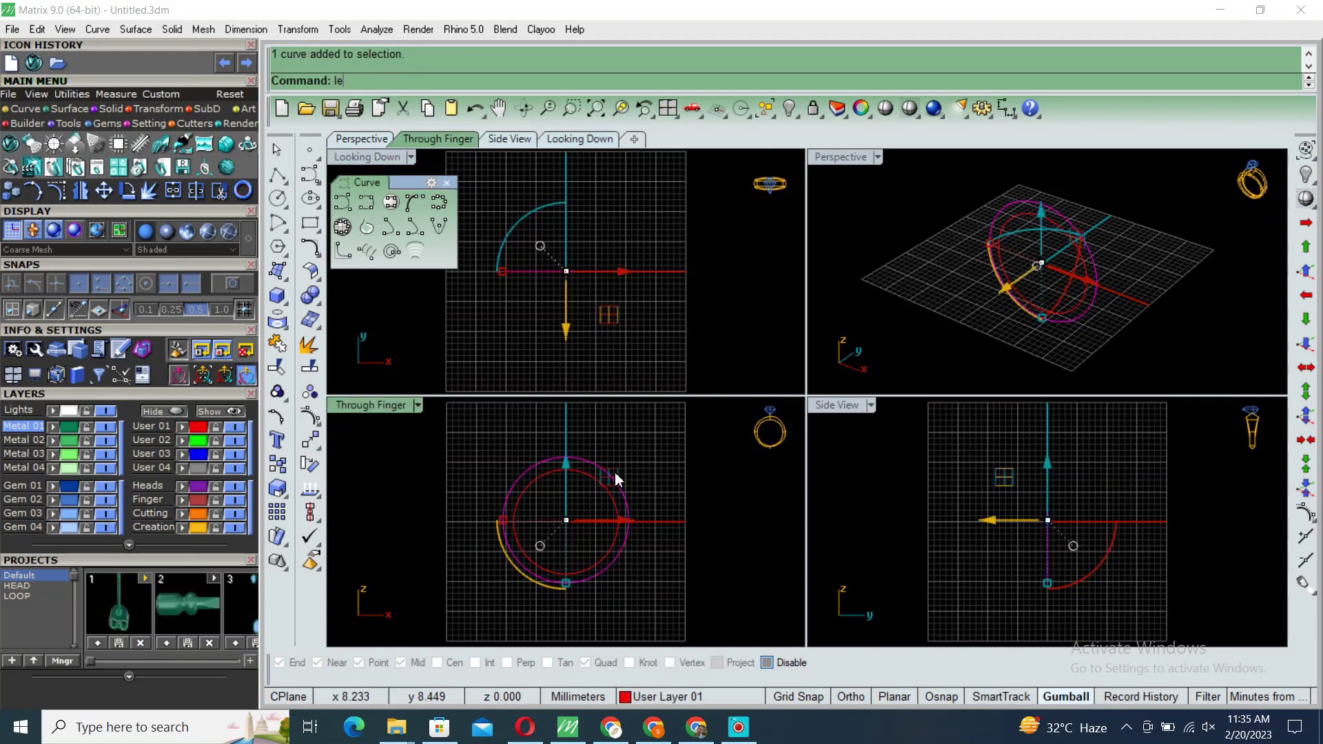
{"action": "key", "text": "Return"}
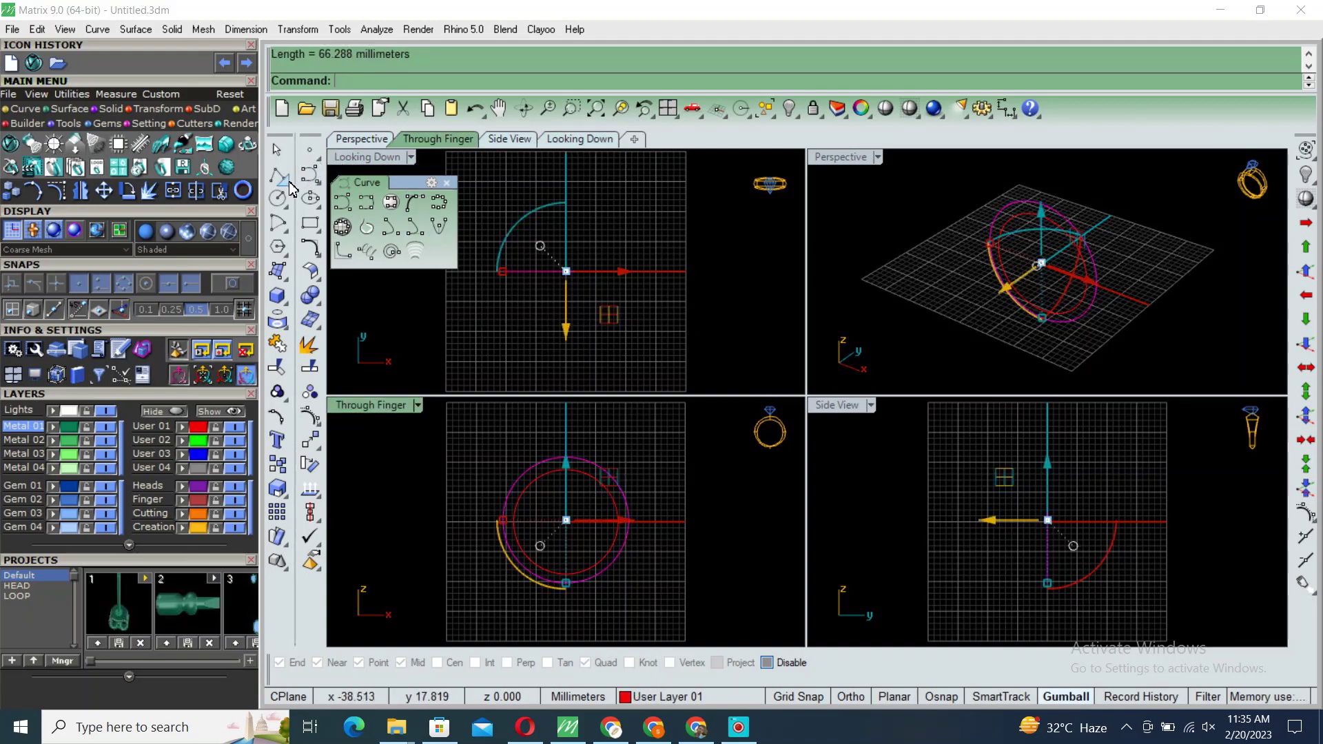
Step: Draw a 66.288 mm straight line extending both sides from the ring centre
{"action": "left_click", "coordinate": [349, 188]}
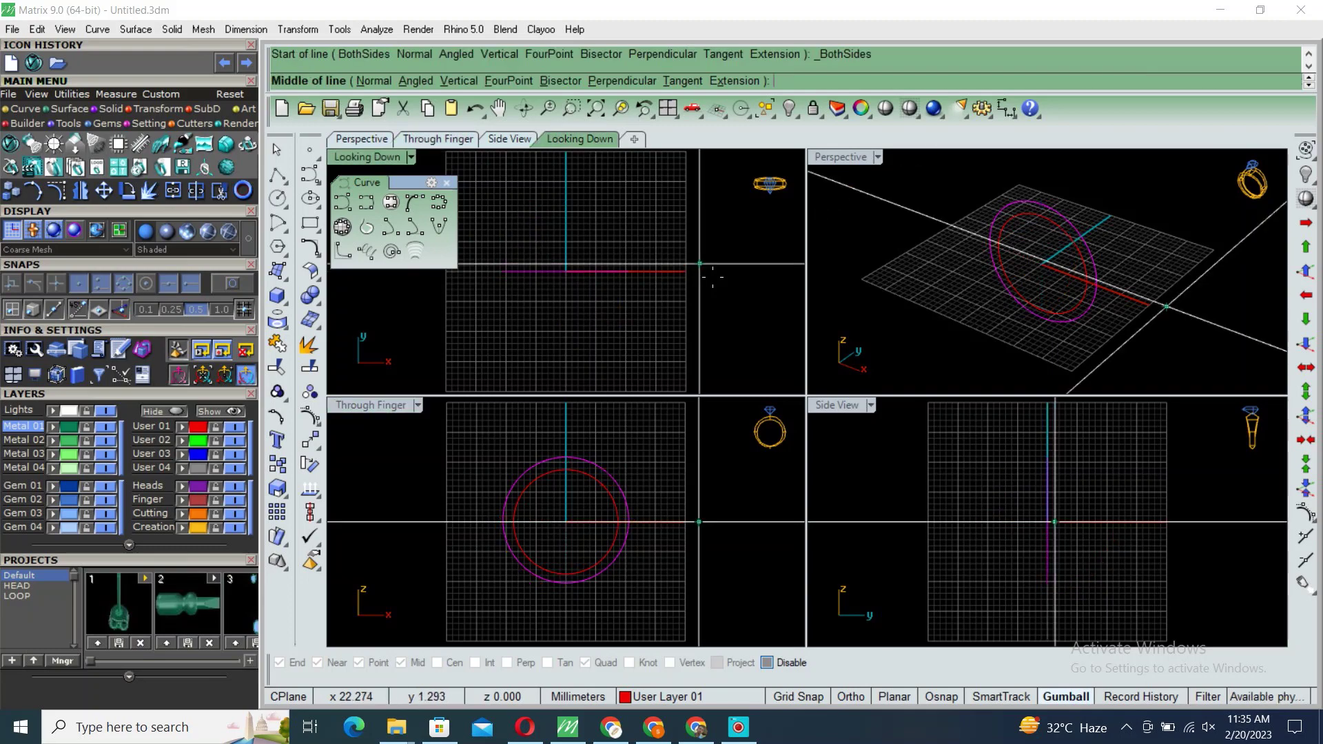
{"action": "type", "text": "0"}
{"action": "key", "text": "Return"}
{"action": "type", "text": "66.288"}
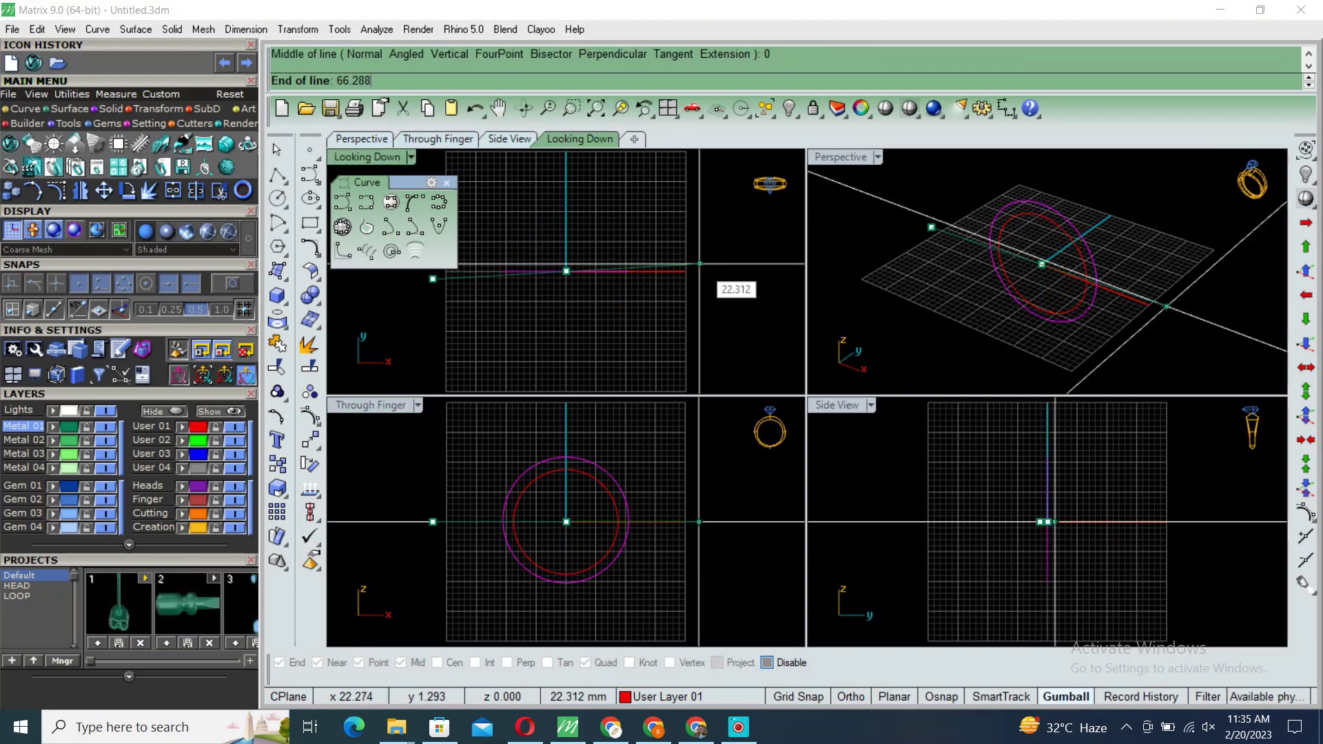
{"action": "type", "text": "2"}
{"action": "key", "text": "Return"}
{"action": "key", "text": "Escape"}
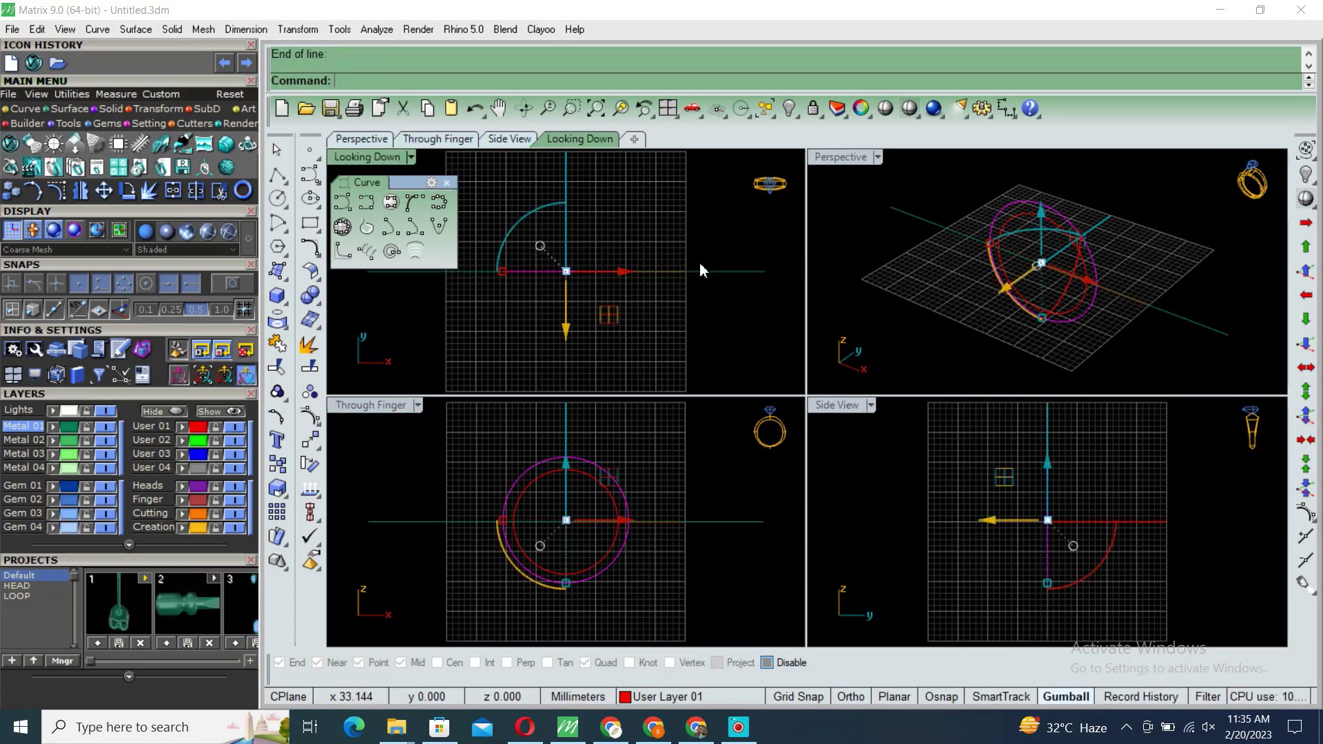
Step: Hide the two ring circles, then delete the line and undo that deletion
{"action": "left_click_drag", "start_coordinate": [494, 206], "coordinate": [700, 346]}
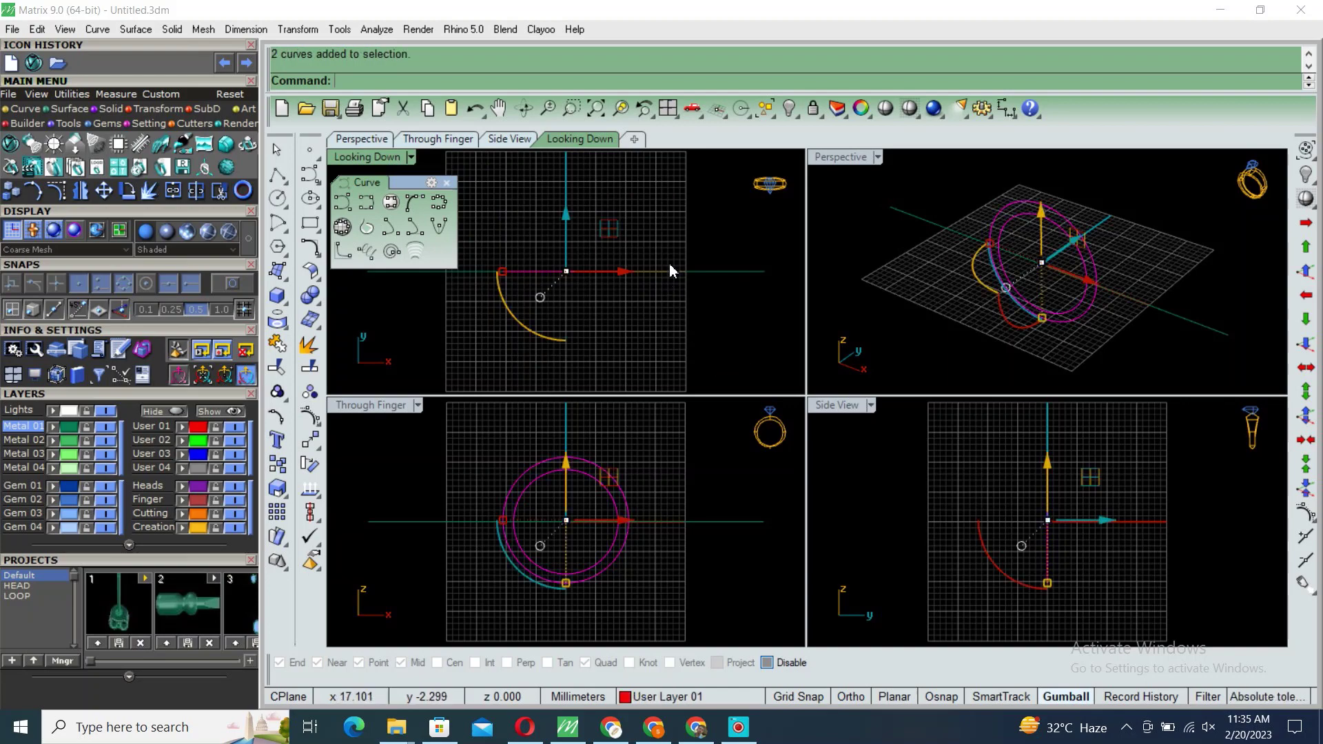
{"action": "key", "text": "Delete"}
{"action": "left_click_drag", "start_coordinate": [682, 220], "coordinate": [620, 355]}
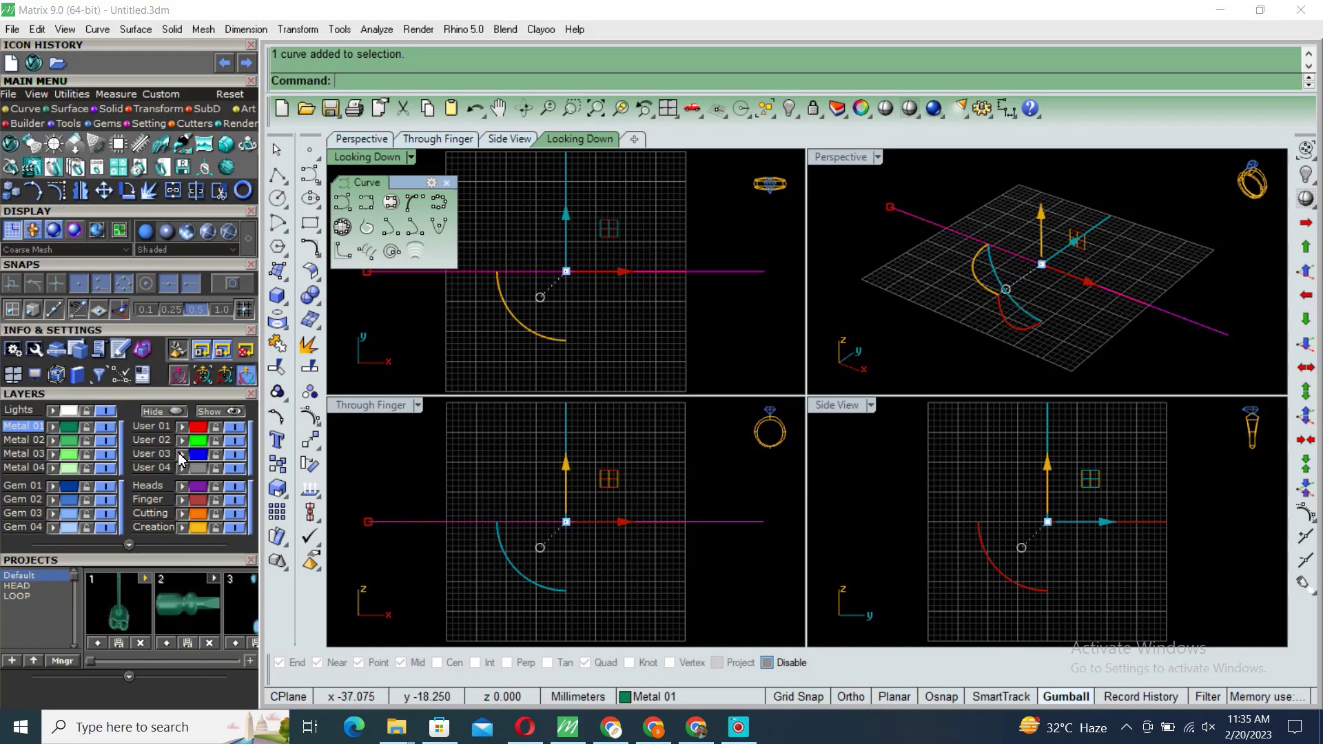
{"action": "key", "text": "Delete"}
{"action": "key", "text": "ctrl+z"}
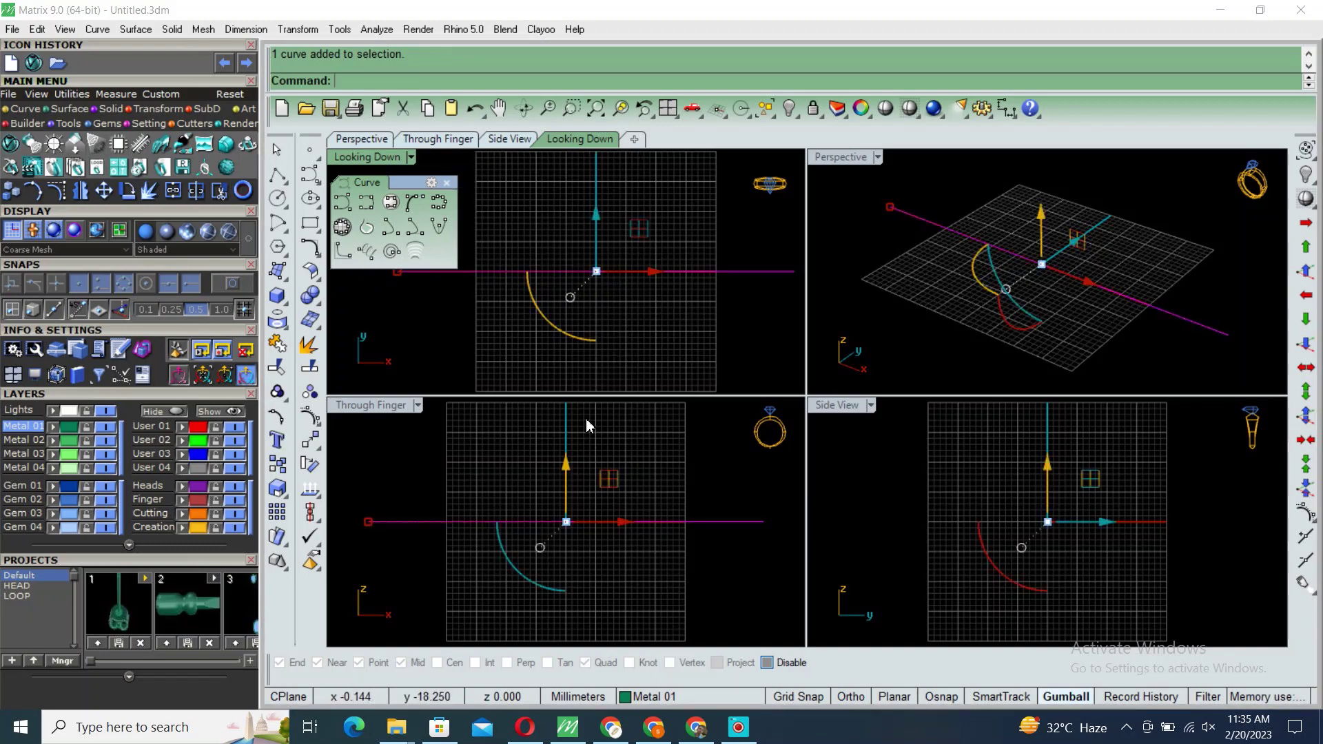
Step: Maximize the Perspective view, tilt it to top-down, and hide the three ring curves
{"action": "double_click", "coordinate": [842, 158]}
{"action": "key", "text": "ctrl+shift+h"}
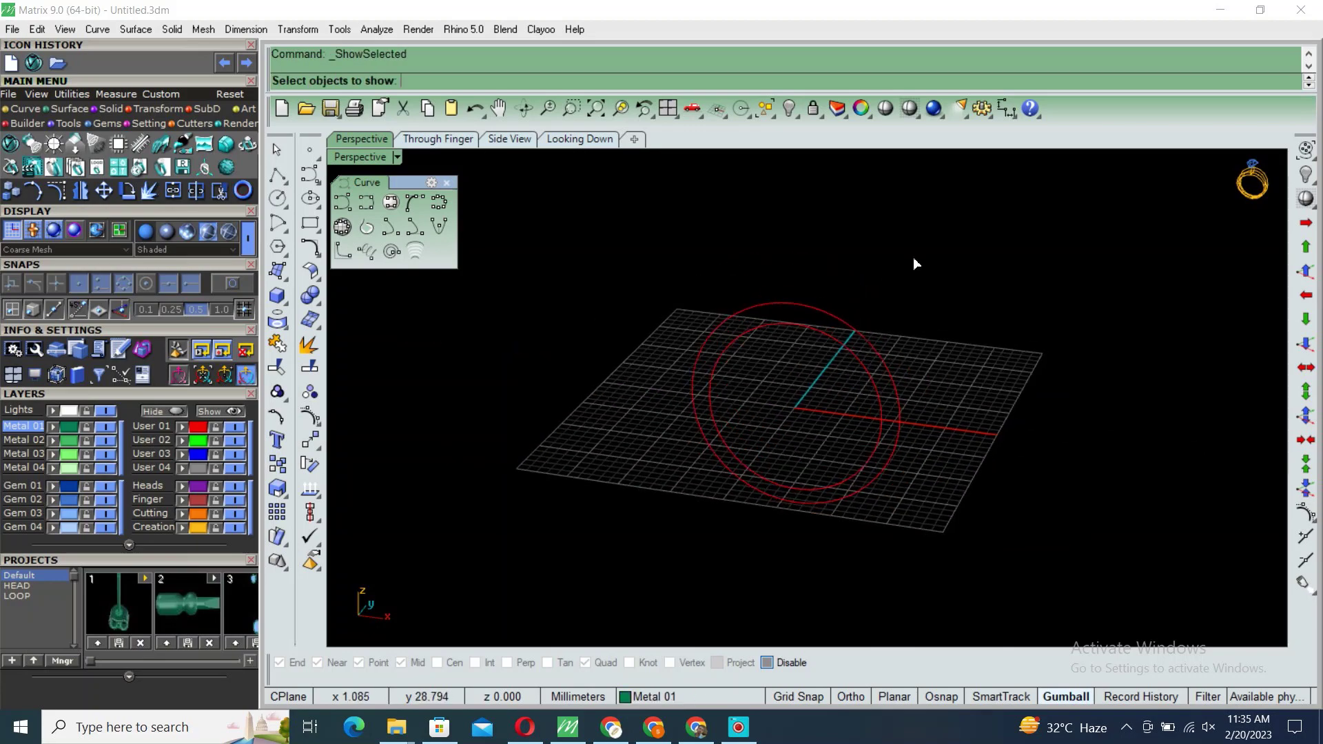
{"action": "mouse_move", "coordinate": [771, 366]}
{"action": "right_mouse_down"}
{"action": "mouse_move", "coordinate": [787, 458]}
{"action": "mouse_move", "coordinate": [737, 524]}
{"action": "right_mouse_up"}
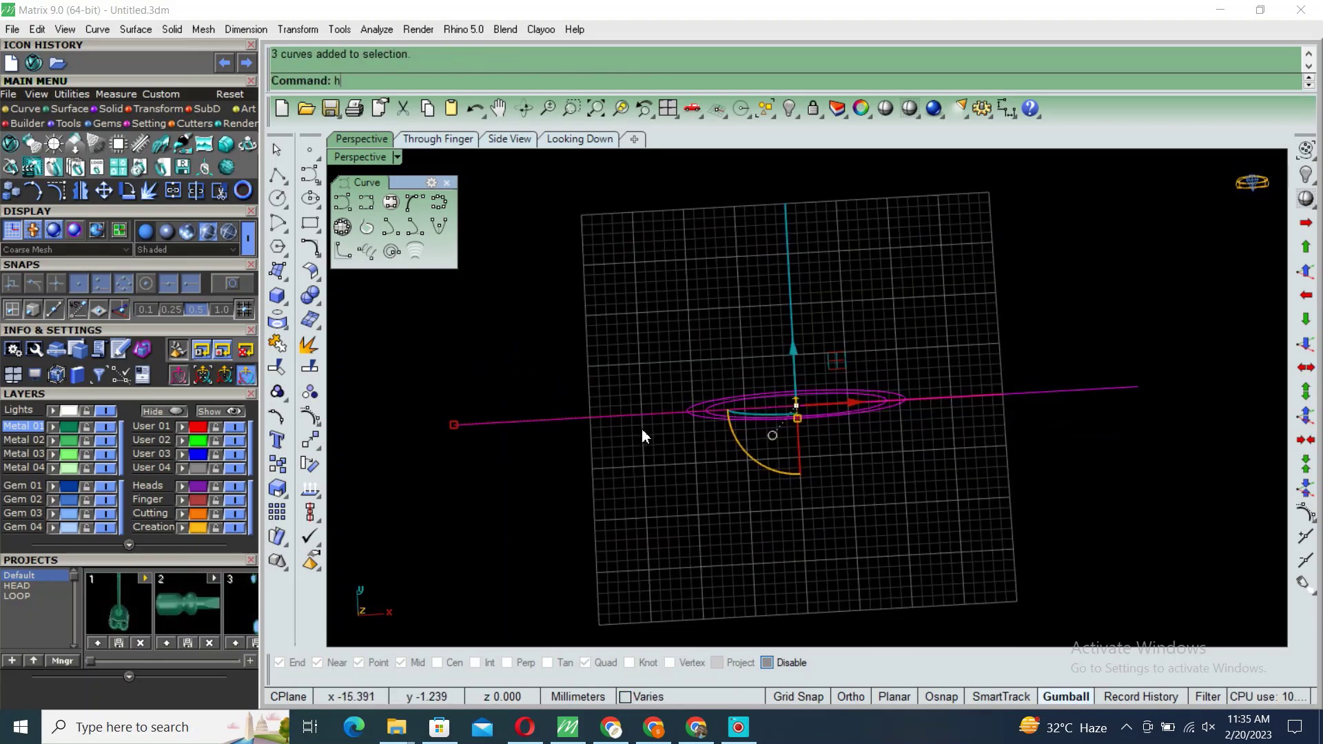
{"action": "key", "text": "ctrl+h"}
Step: Draw a 1.5 mm circle at the origin and mark its AreaCentroid
{"action": "left_click", "coordinate": [277, 198]}
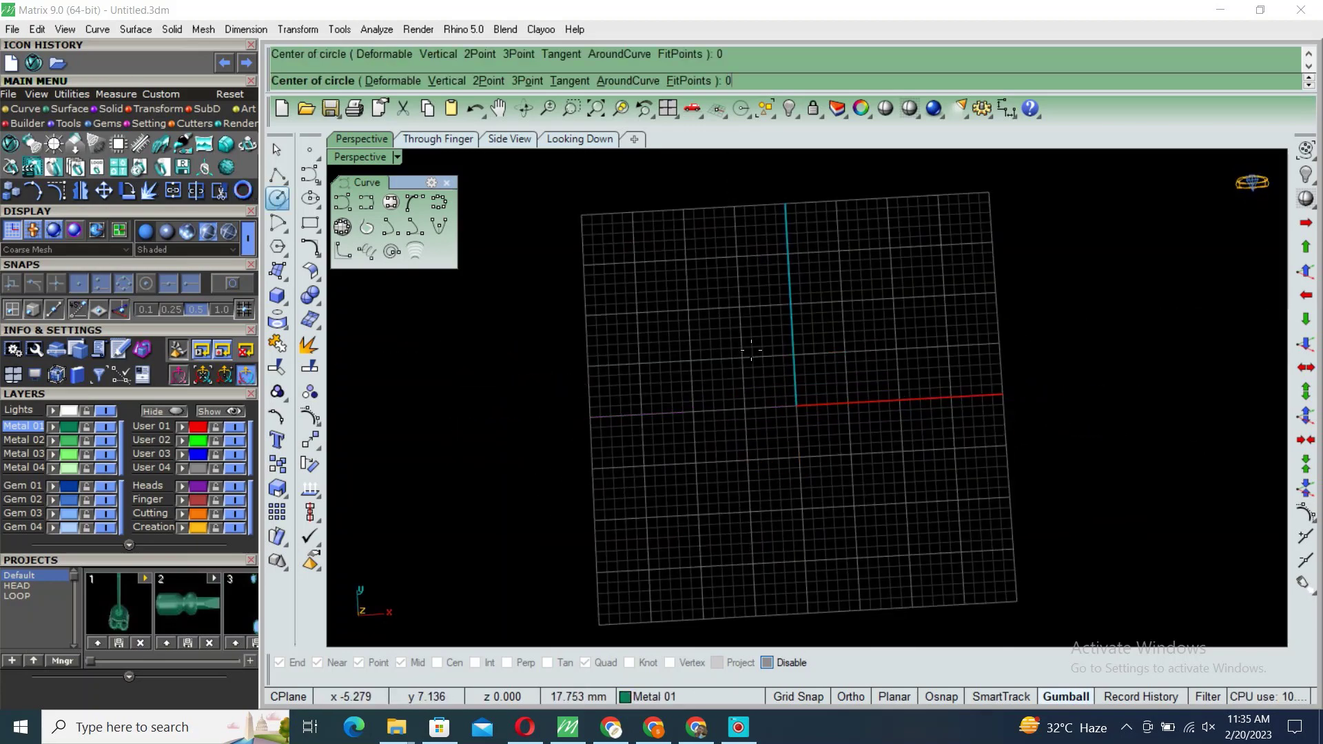
{"action": "left_click", "coordinate": [797, 405]}
{"action": "type", "text": "1.5"}
{"action": "key", "text": "Return"}
{"action": "scroll", "coordinate": [699, 353], "scroll_direction": "up", "scroll_amount": 3}
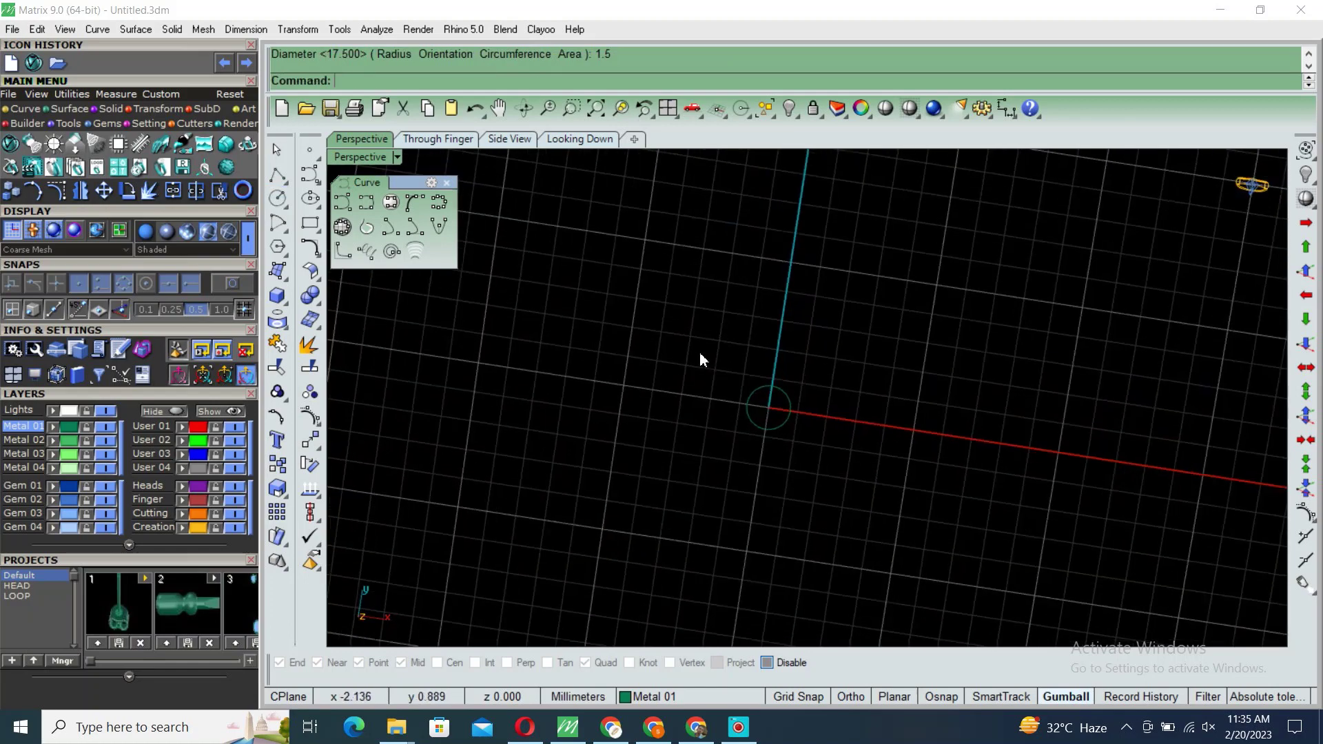
{"action": "left_click", "coordinate": [838, 418]}
{"action": "scroll", "coordinate": [846, 447], "scroll_direction": "up", "scroll_amount": 2}
{"action": "type", "text": "AreaCentroid"}
{"action": "key", "text": "Return"}
Step: Offset the 1.5 mm circle to create an outline around it
{"action": "type", "text": "Offset"}
{"action": "key", "text": "Return"}
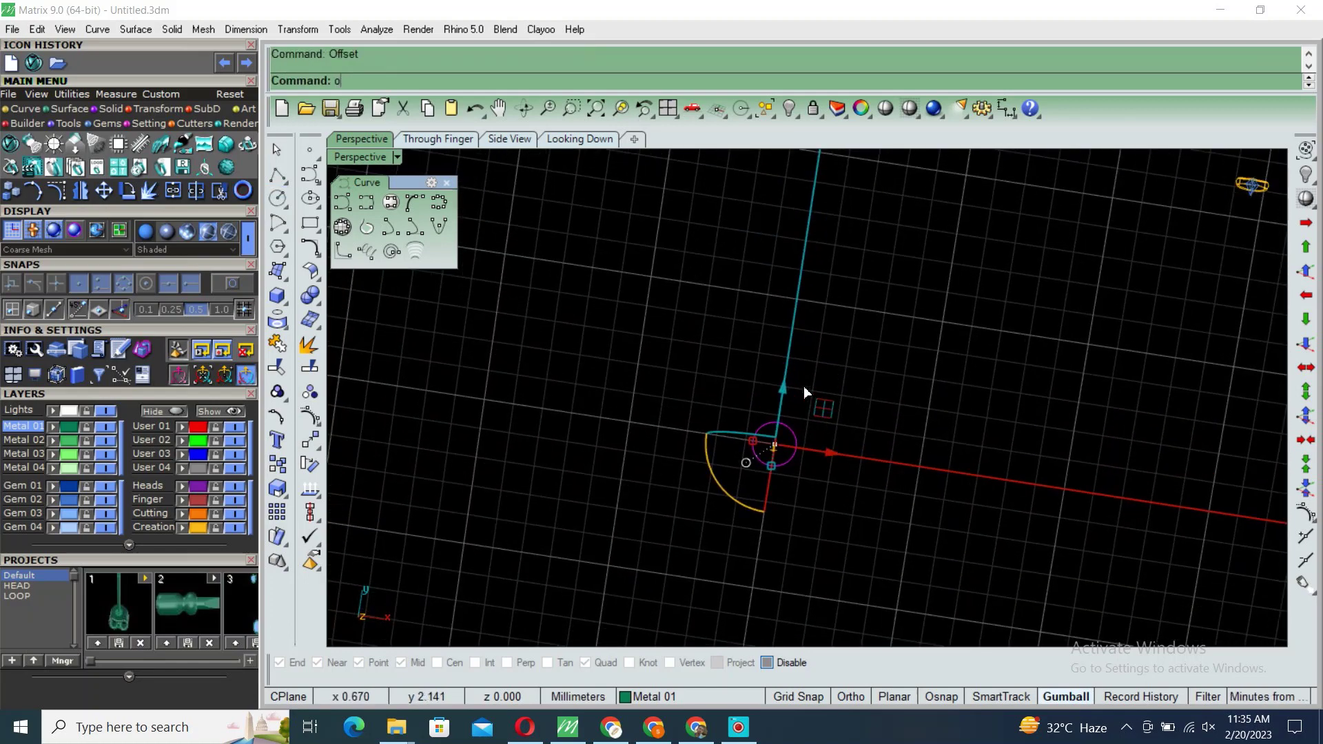
{"action": "key", "text": "Return"}
{"action": "left_click", "coordinate": [912, 461]}
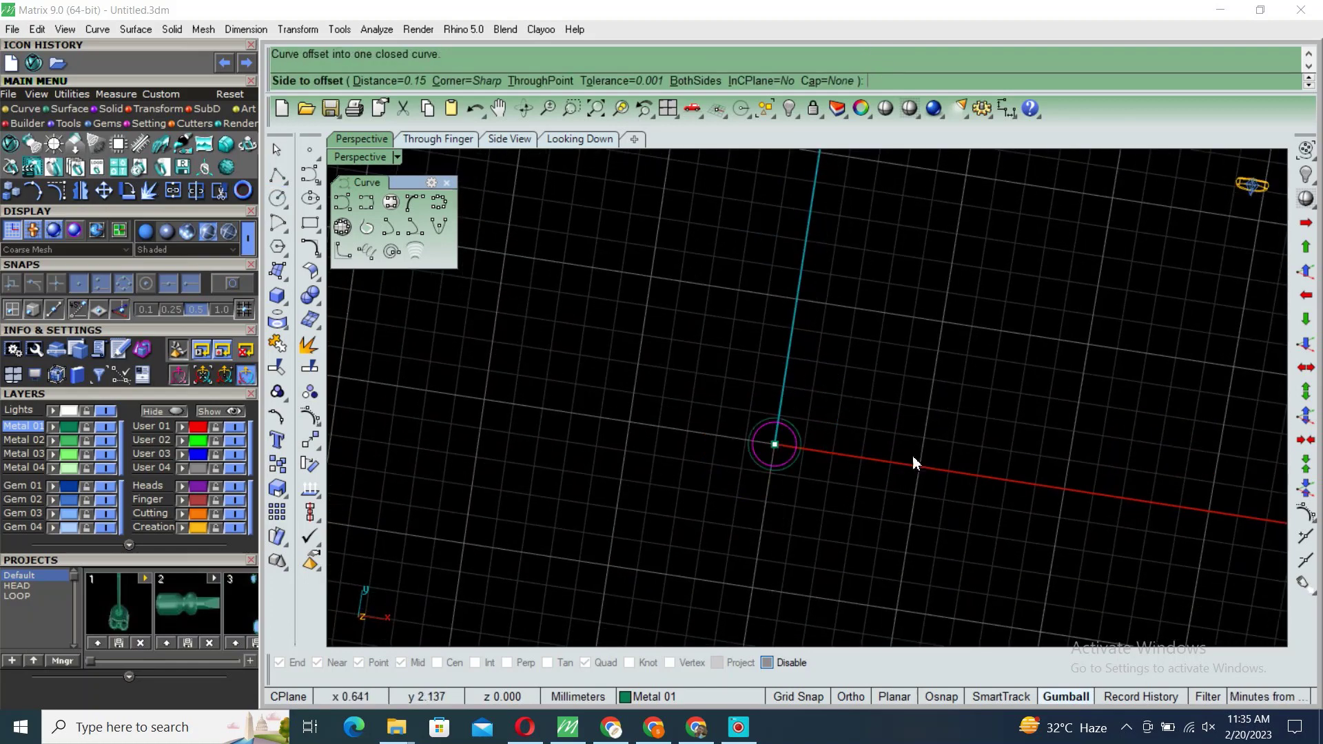
Step: Copy the circle pair and centre point directly upward
{"action": "left_click_drag", "start_coordinate": [657, 356], "coordinate": [951, 572]}
{"action": "scroll", "coordinate": [802, 464], "scroll_direction": "up", "scroll_amount": 2}
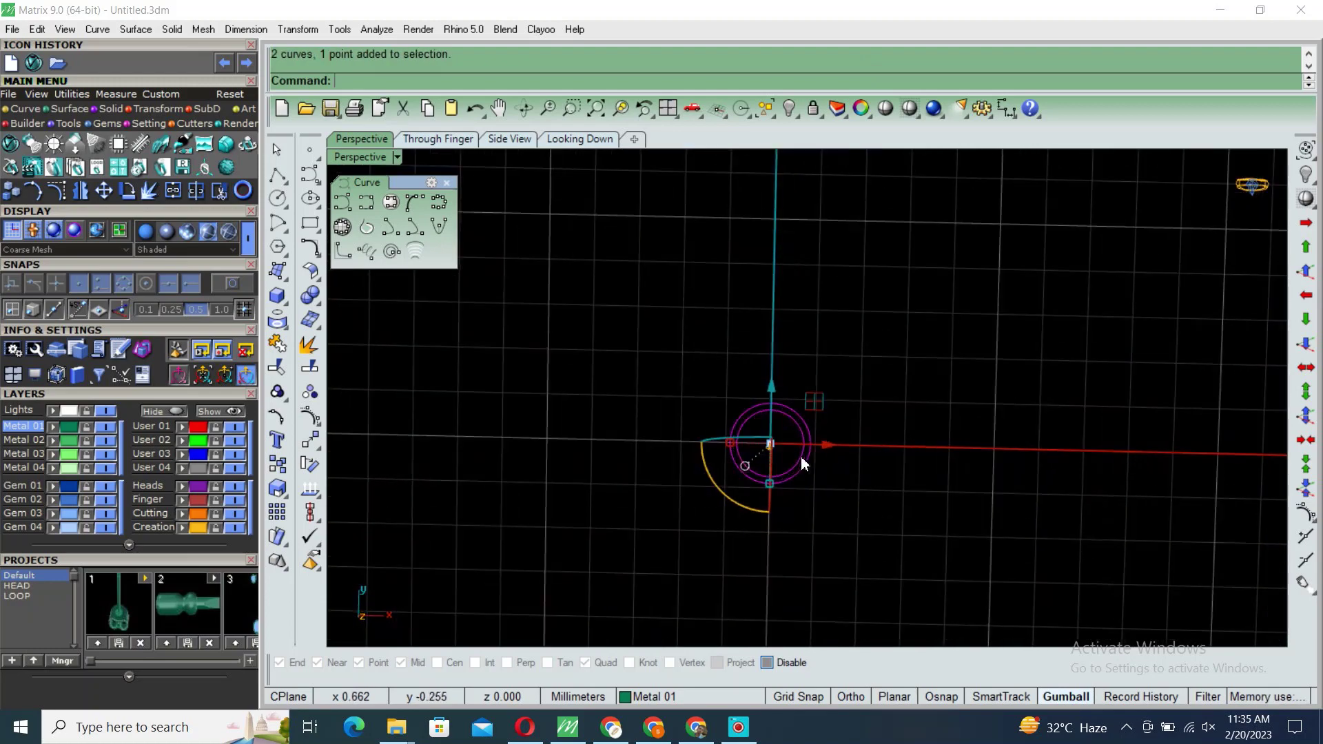
{"action": "type", "text": "copy"}
{"action": "key", "text": "Return"}
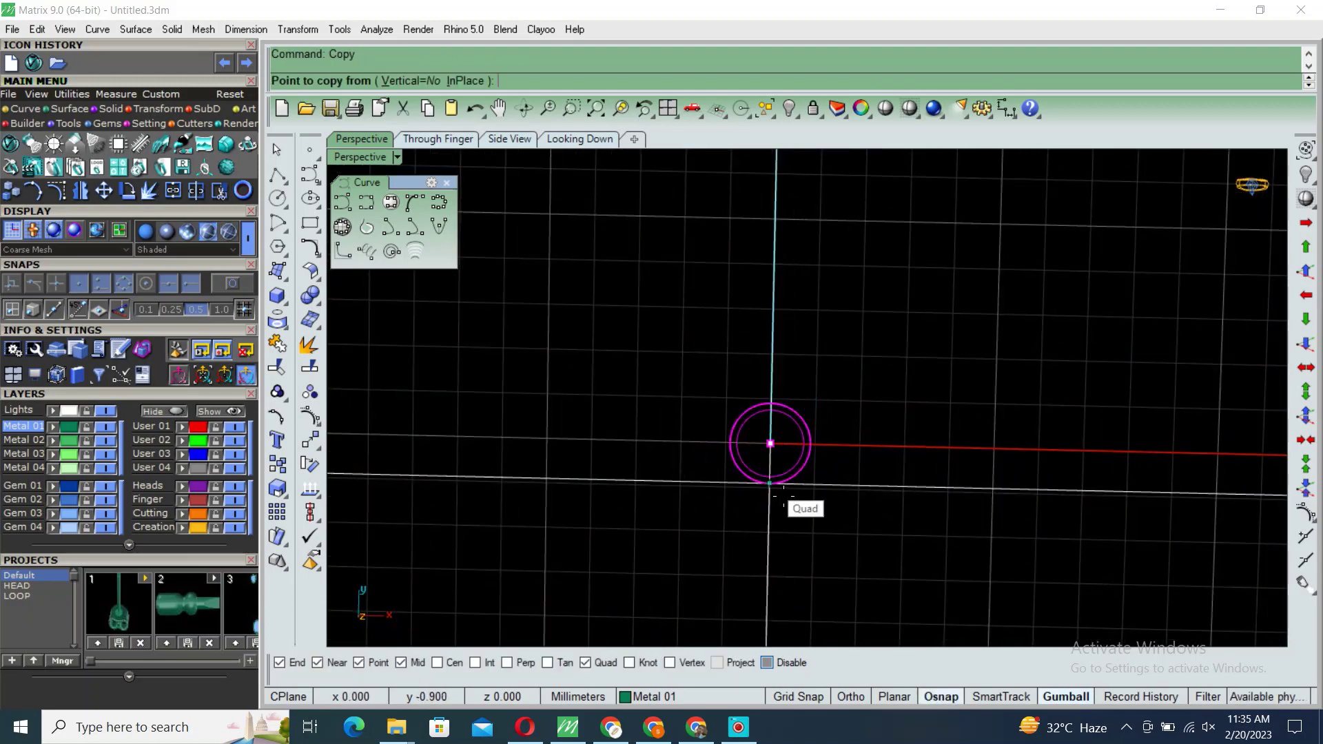
{"action": "left_click", "coordinate": [770, 443]}
{"action": "left_click", "coordinate": [771, 370]}
{"action": "key", "text": "Return"}
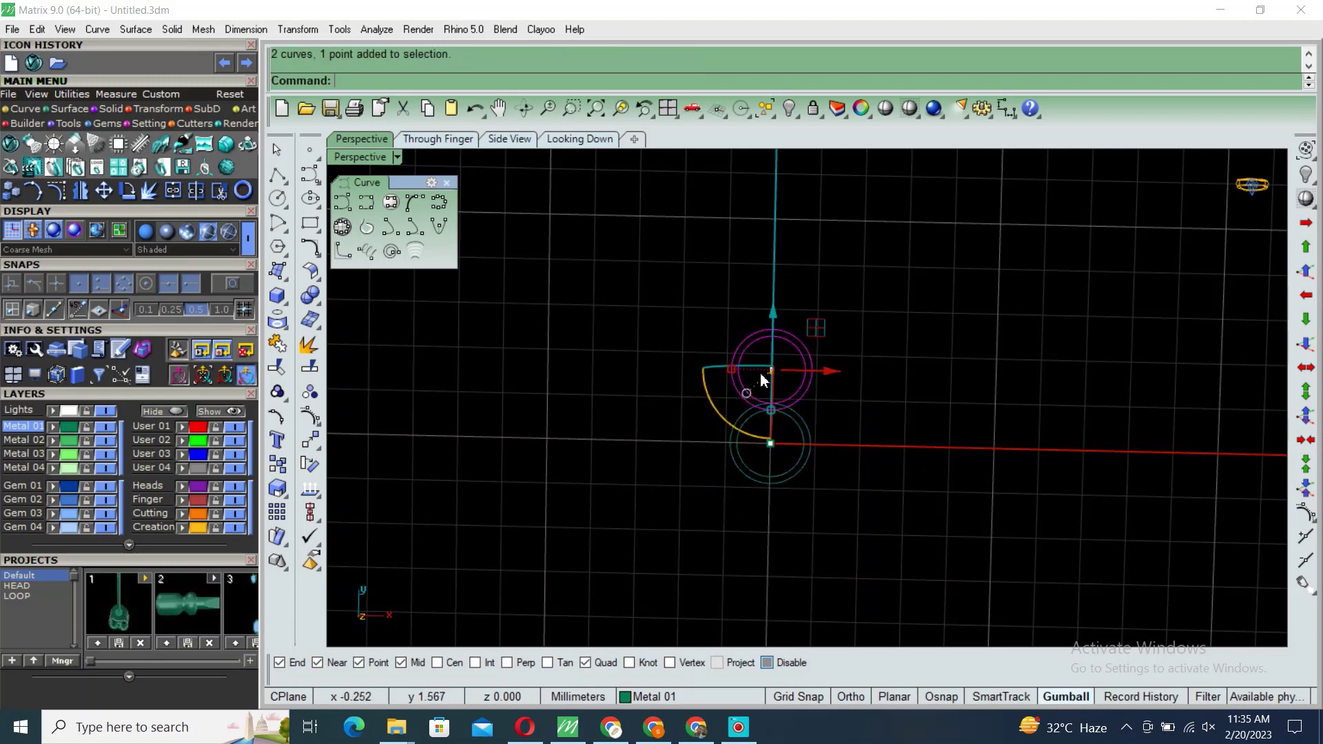
{"action": "type", "text": "pp"}
Step: Polar-array the upper circle pair six times around the origin over 360°
{"action": "key", "text": "Return"}
{"action": "type", "text": "0"}
{"action": "key", "text": "Return"}
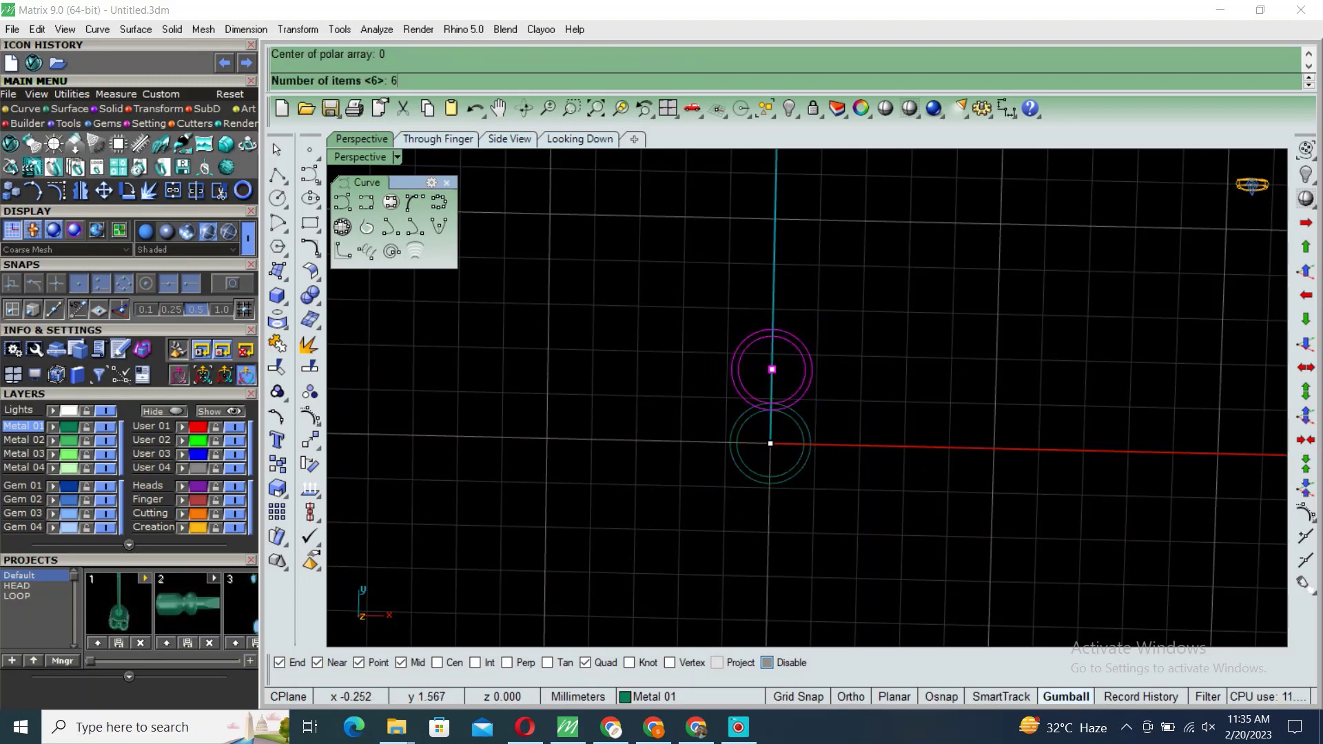
{"action": "key", "text": "Return"}
{"action": "key", "text": "Return"}
{"action": "key", "text": "Return"}
{"action": "key", "text": "Escape"}
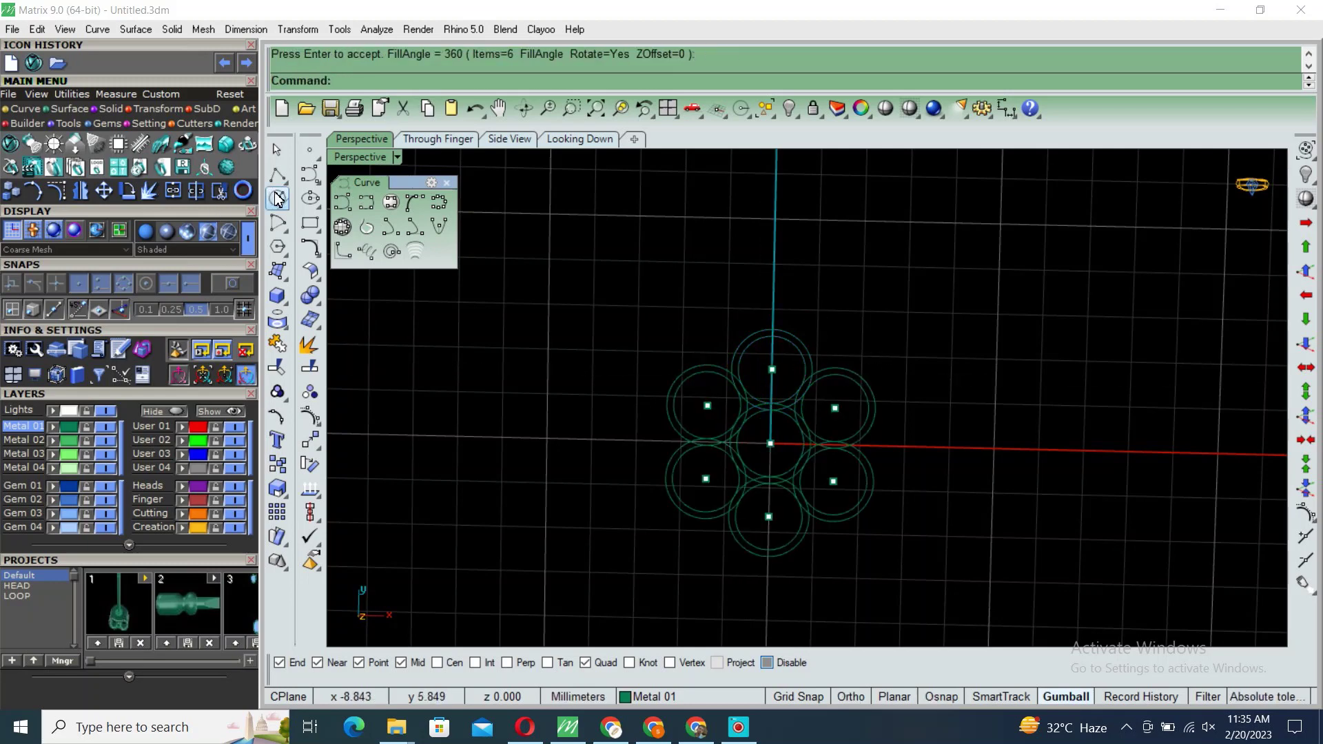
{"action": "left_click", "coordinate": [278, 199]}
{"action": "key", "text": "Return"}
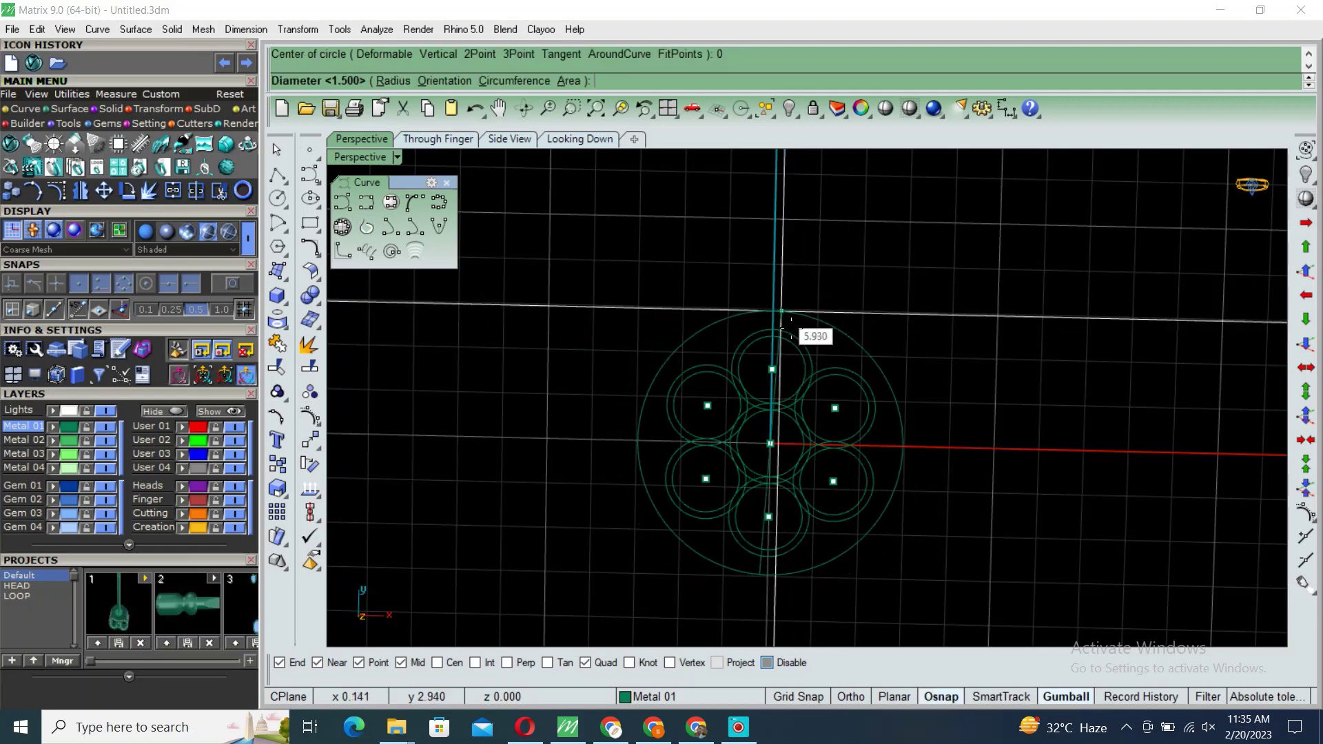
Step: Finish the enclosing circle and extrude it with ExtrudeCrv into a thin disc, viewed from above
{"action": "left_click", "coordinate": [790, 331]}
{"action": "left_click", "coordinate": [851, 362]}
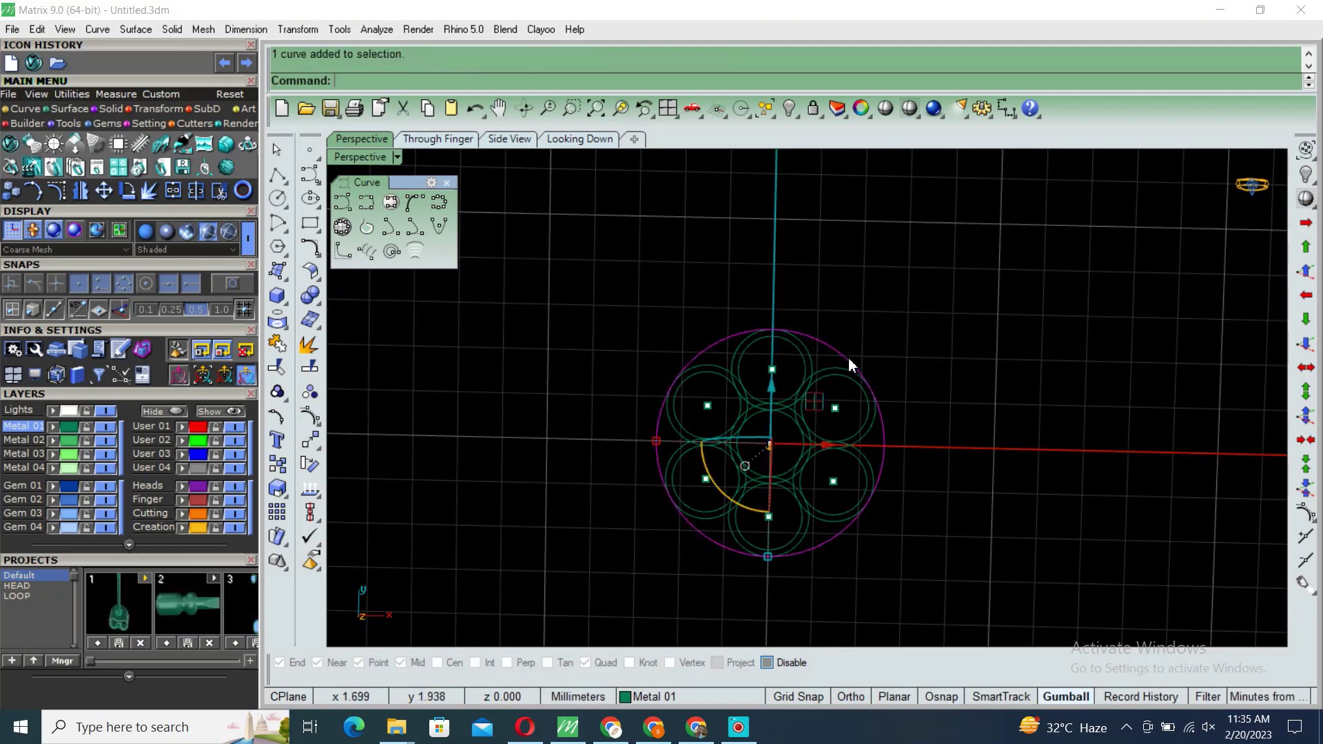
{"action": "mouse_move", "coordinate": [851, 362]}
{"action": "right_mouse_down"}
{"action": "mouse_move", "coordinate": [836, 298]}
{"action": "mouse_move", "coordinate": [827, 423]}
{"action": "right_mouse_up"}
{"action": "type", "text": "ec"}
{"action": "key", "text": "Return"}
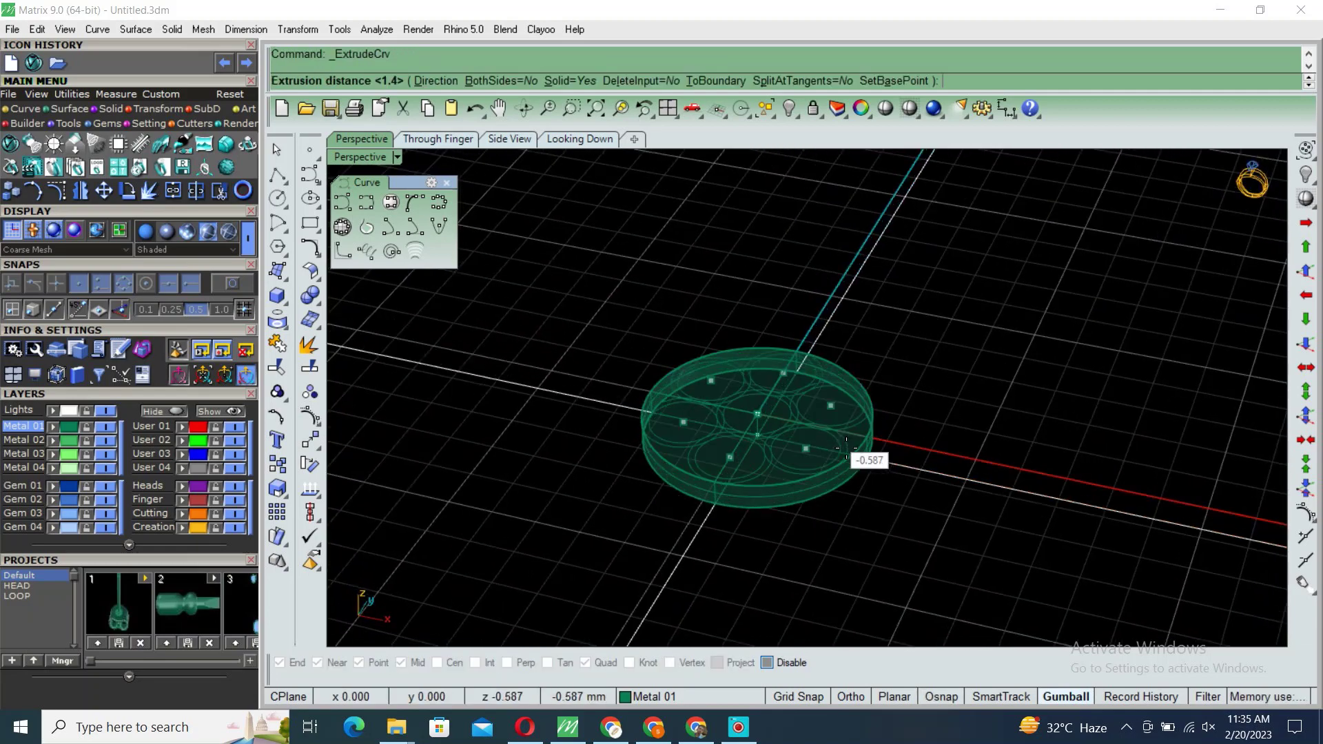
{"action": "type", "text": "-1"}
{"action": "key", "text": "Return"}
{"action": "right_click_drag", "start_coordinate": [861, 448], "coordinate": [833, 487]}
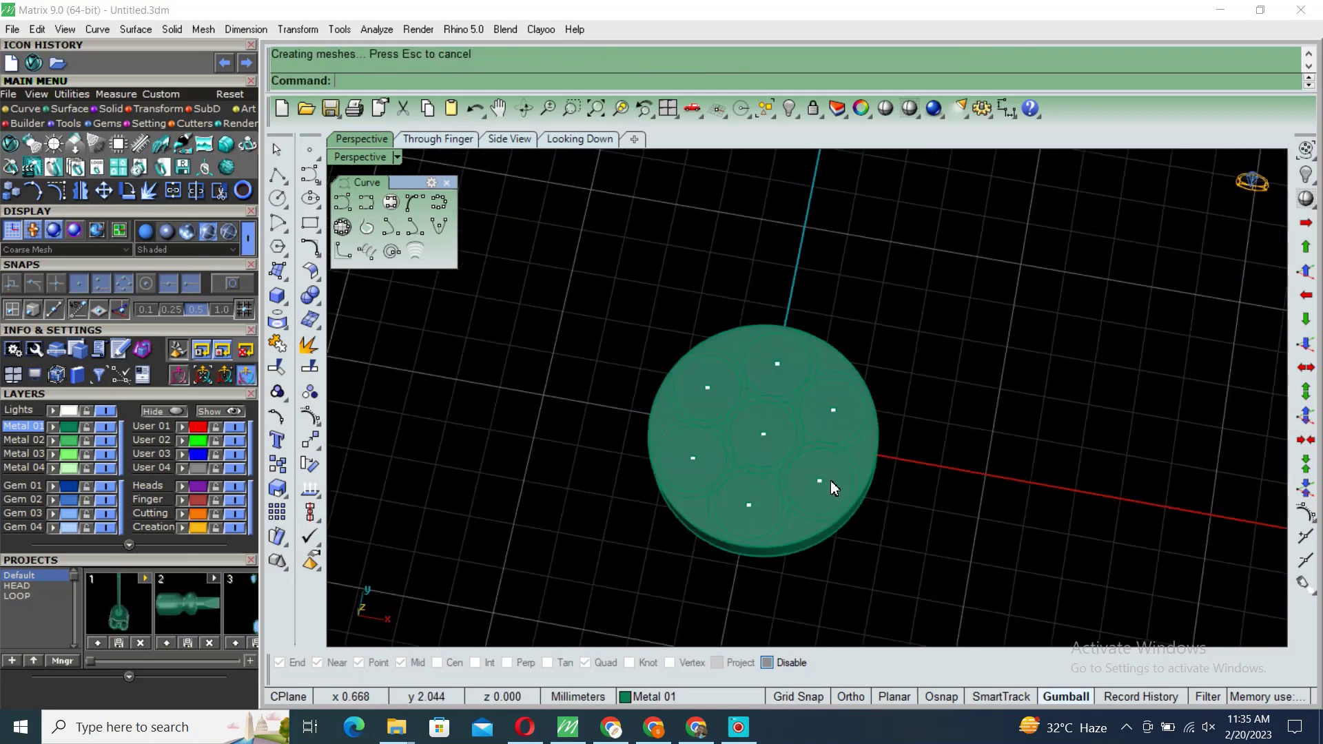
{"action": "scroll", "coordinate": [847, 414], "scroll_direction": "up", "scroll_amount": 3}
{"action": "key", "text": "F5"}
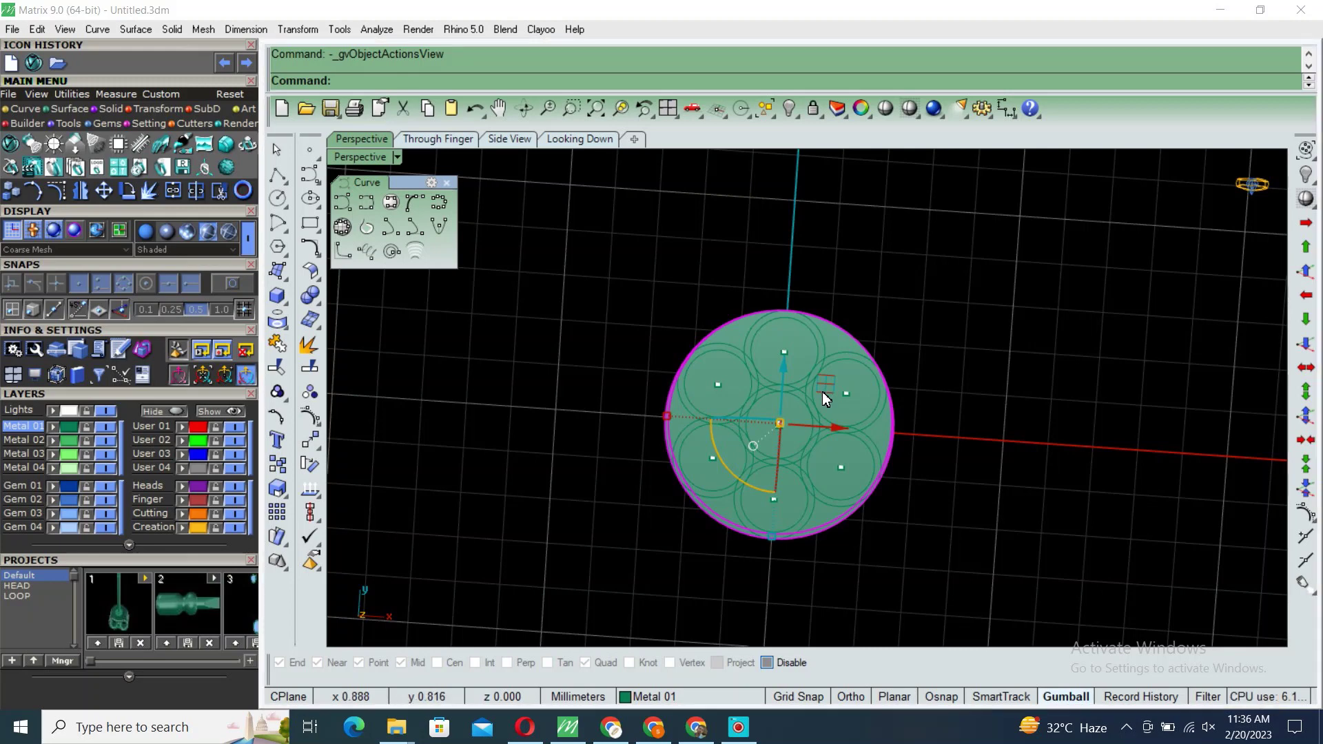
{"action": "key", "text": "F6"}
Step: Place 1.5 mm gems with 0.1 vertical offset in the top and centre circles
{"action": "left_click", "coordinate": [922, 484]}
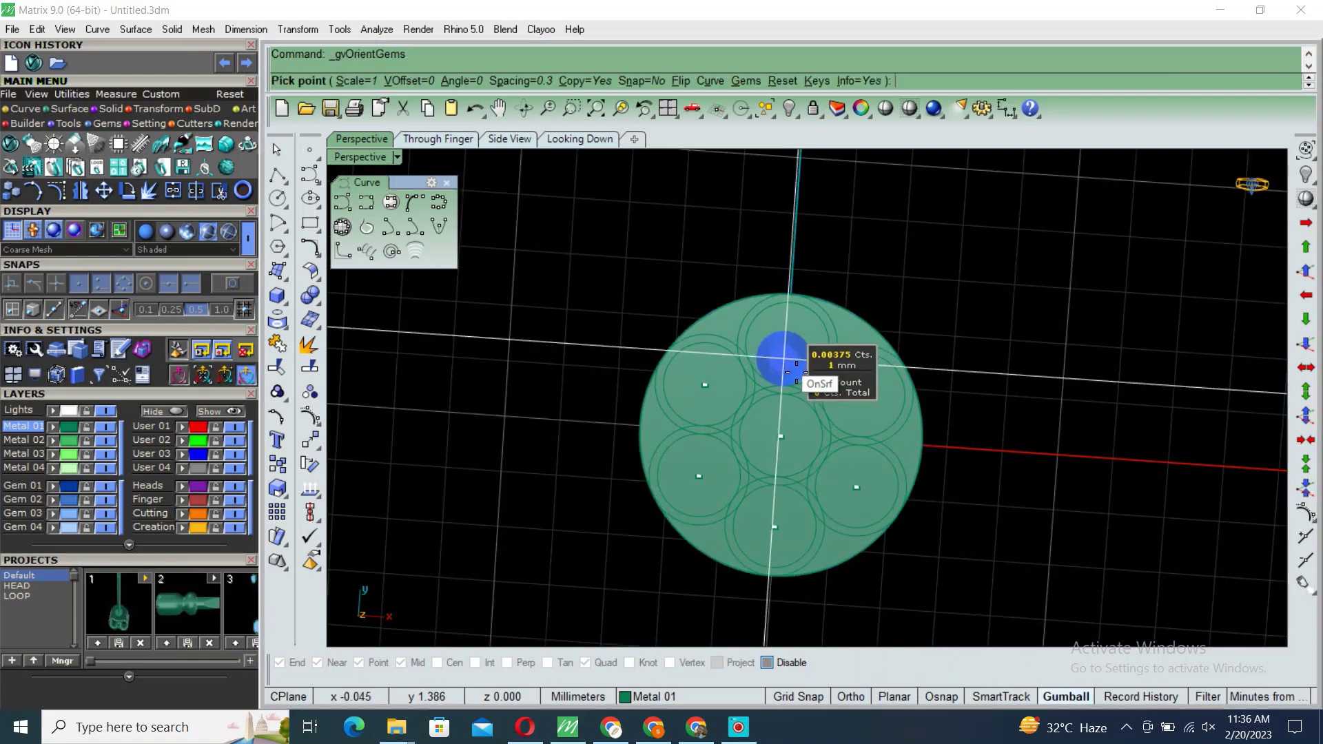
{"action": "scroll", "coordinate": [794, 376], "scroll_direction": "up", "scroll_amount": 4}
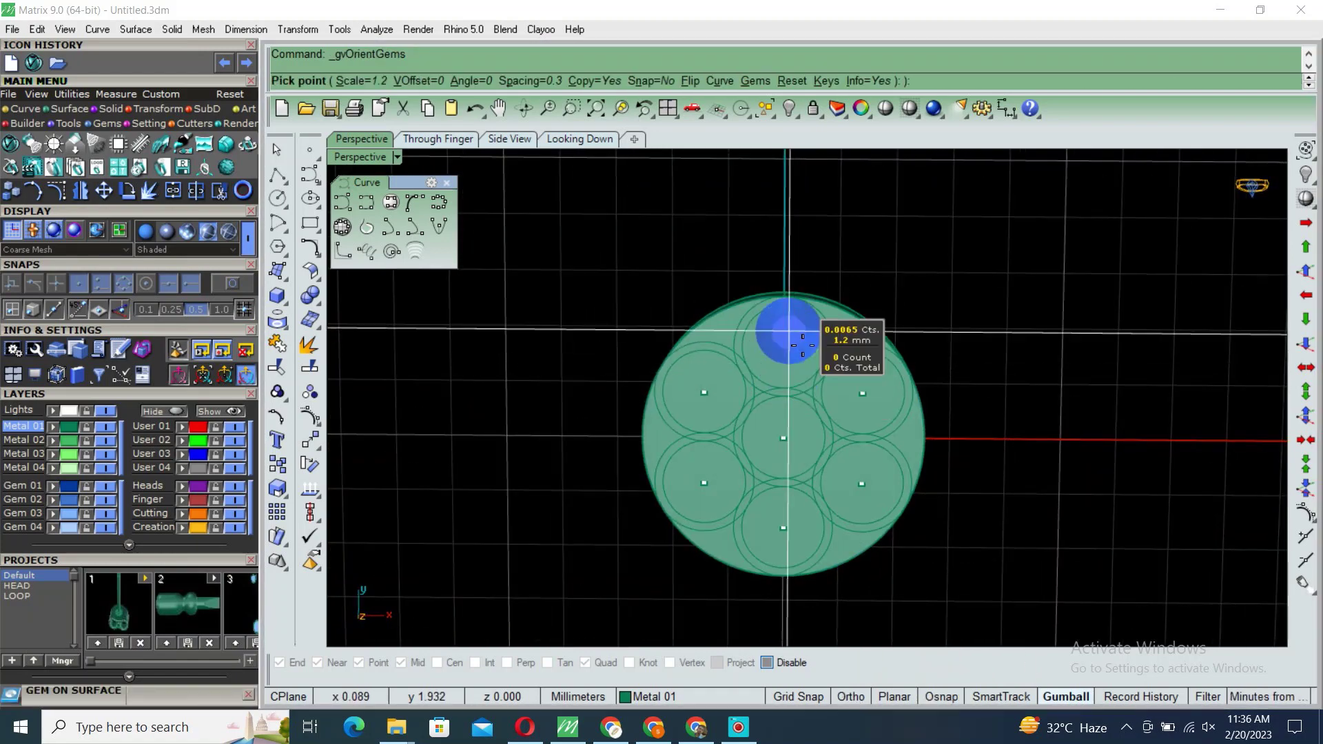
{"action": "scroll", "coordinate": [743, 311], "scroll_direction": "up", "scroll_amount": 1}
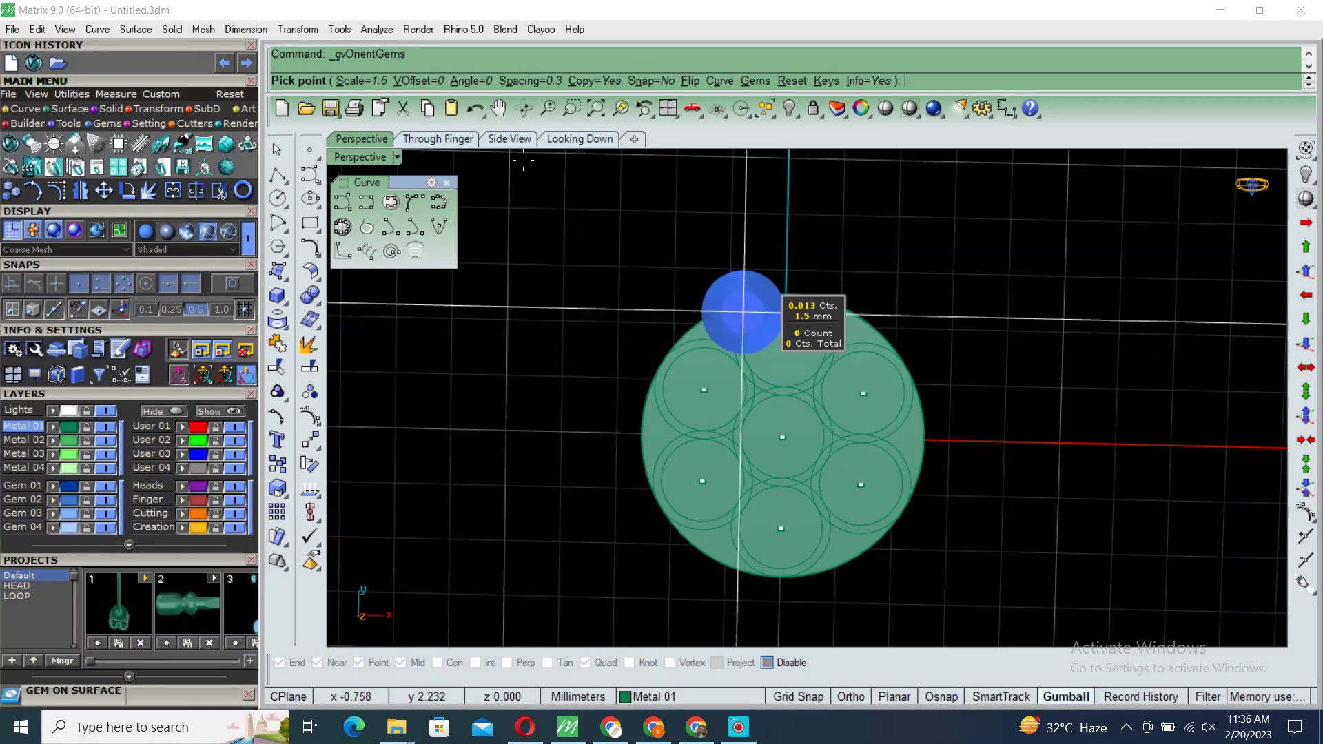
{"action": "left_click", "coordinate": [414, 81]}
{"action": "type", "text": "1"}
{"action": "key", "text": "Return"}
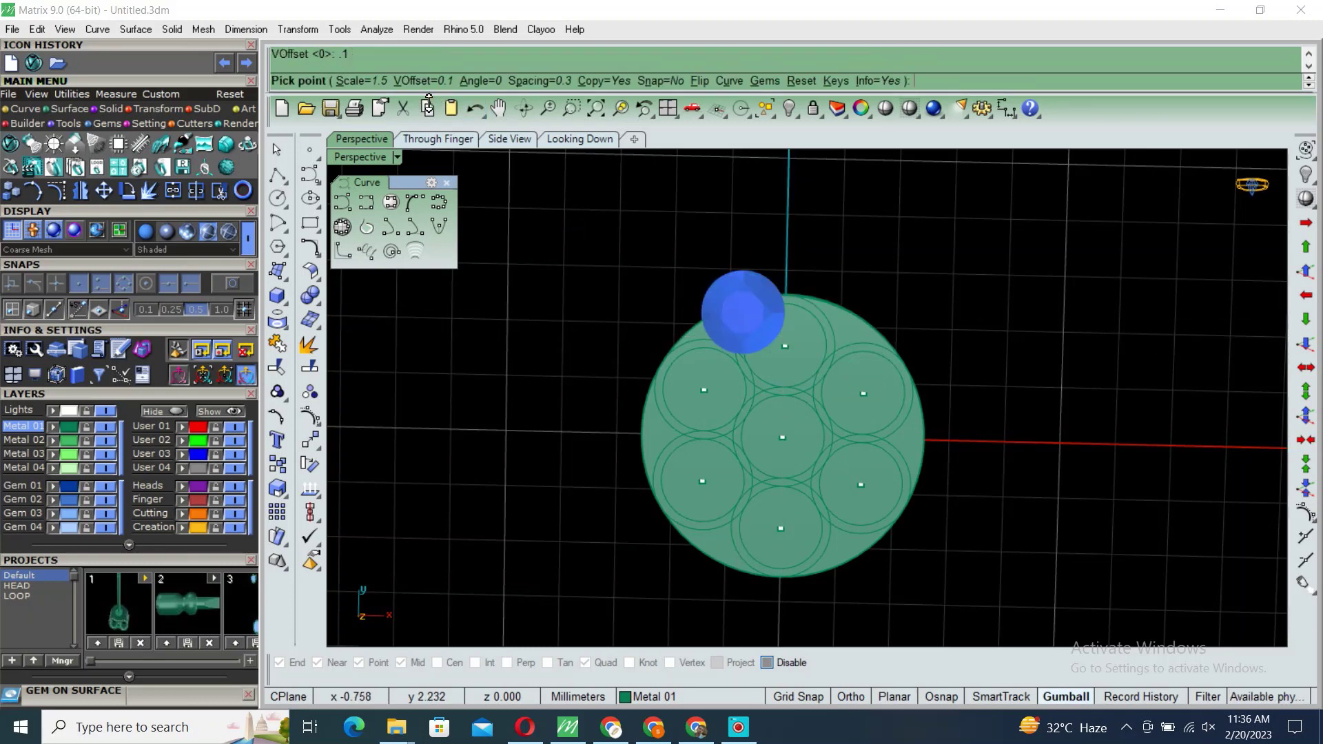
{"action": "left_click", "coordinate": [791, 356]}
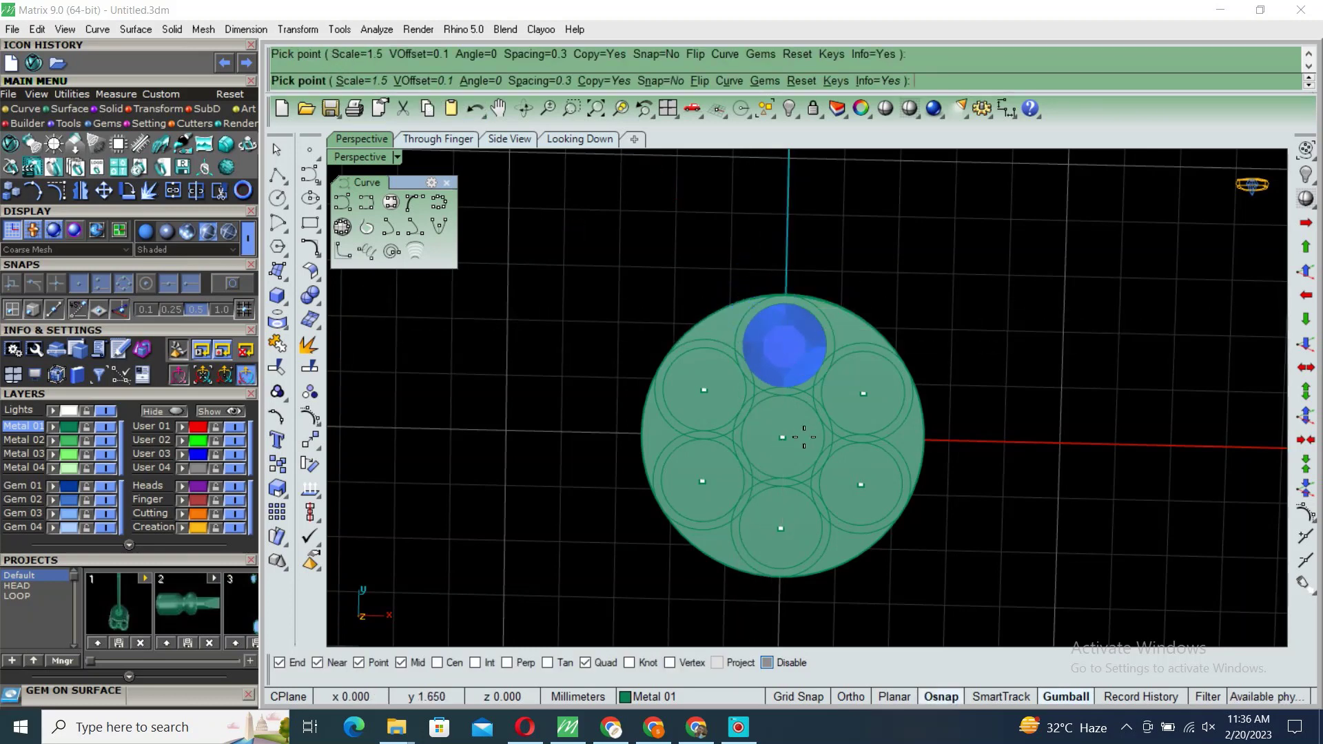
{"action": "left_click", "coordinate": [800, 443]}
{"action": "key", "text": "Return"}
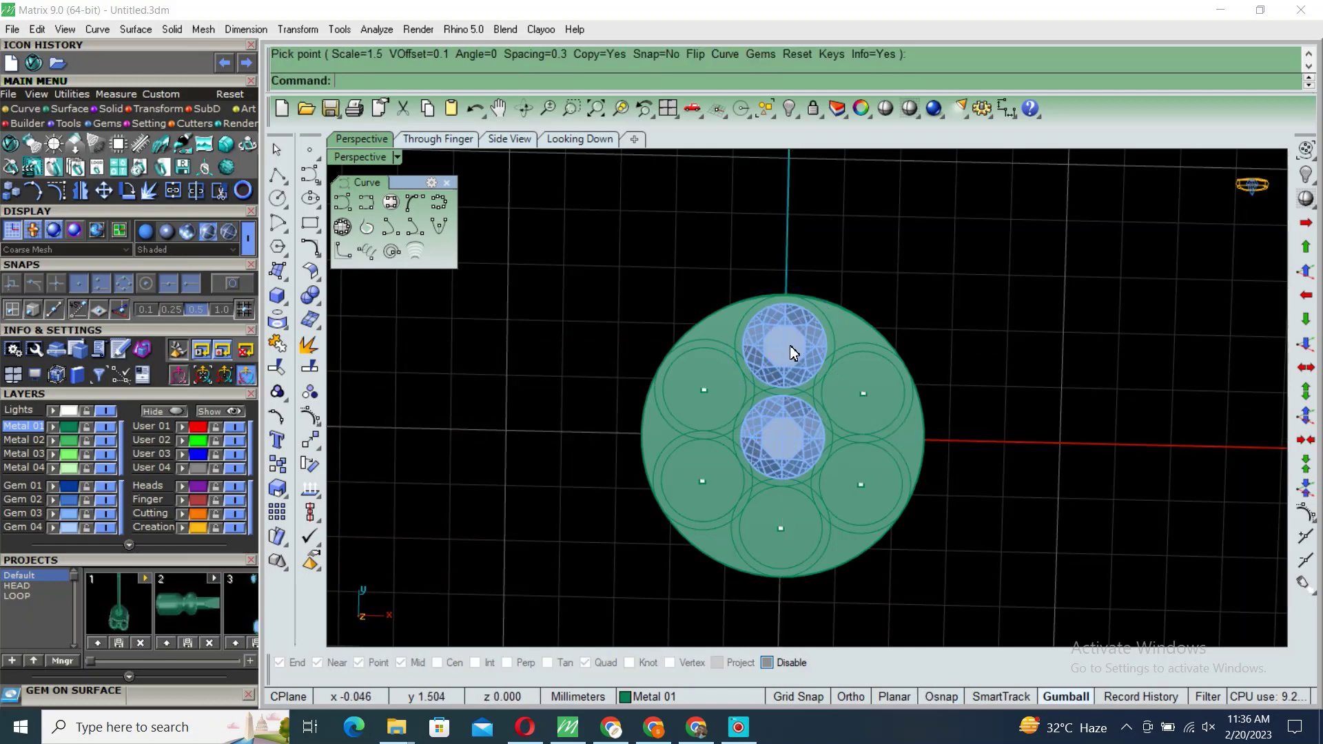
Step: Polar-array the top gem six times around the origin and group all gems
{"action": "left_click", "coordinate": [794, 321]}
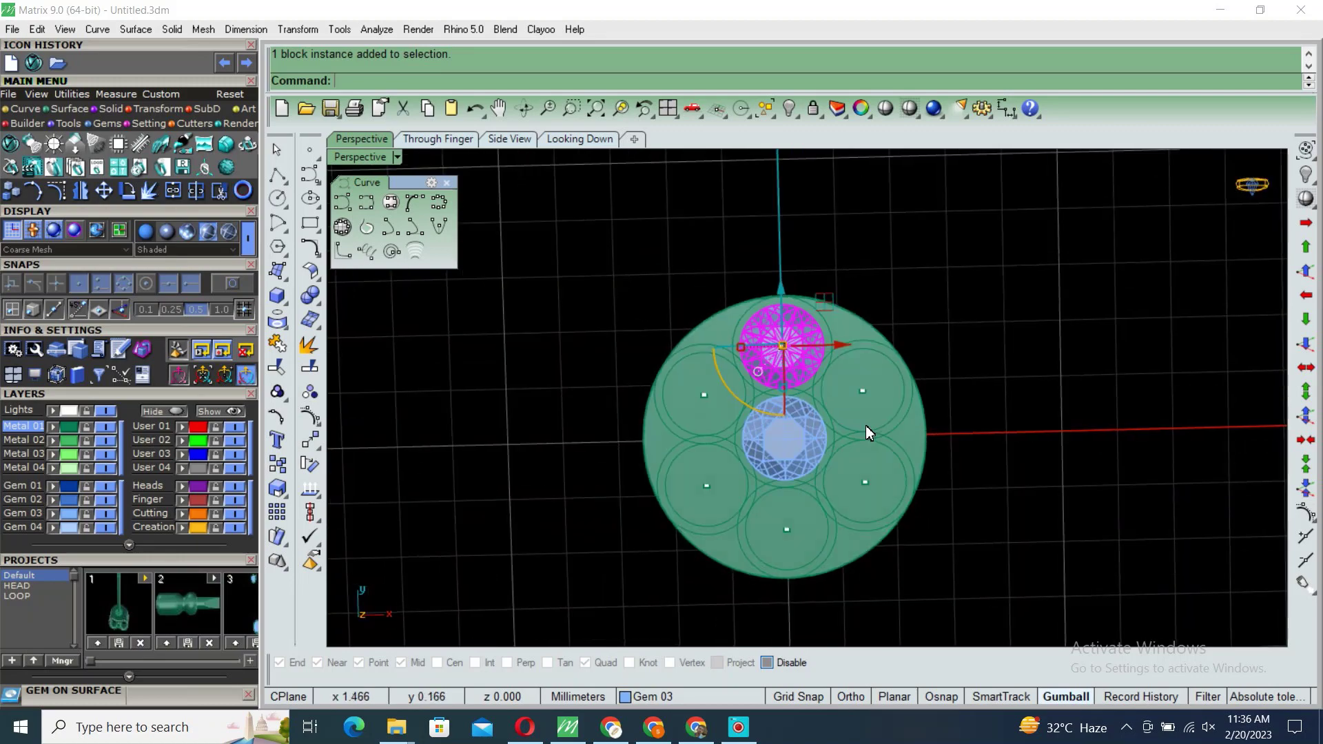
{"action": "type", "text": "pp"}
{"action": "key", "text": "Return"}
{"action": "type", "text": "0"}
{"action": "key", "text": "Return"}
{"action": "key", "text": "Return"}
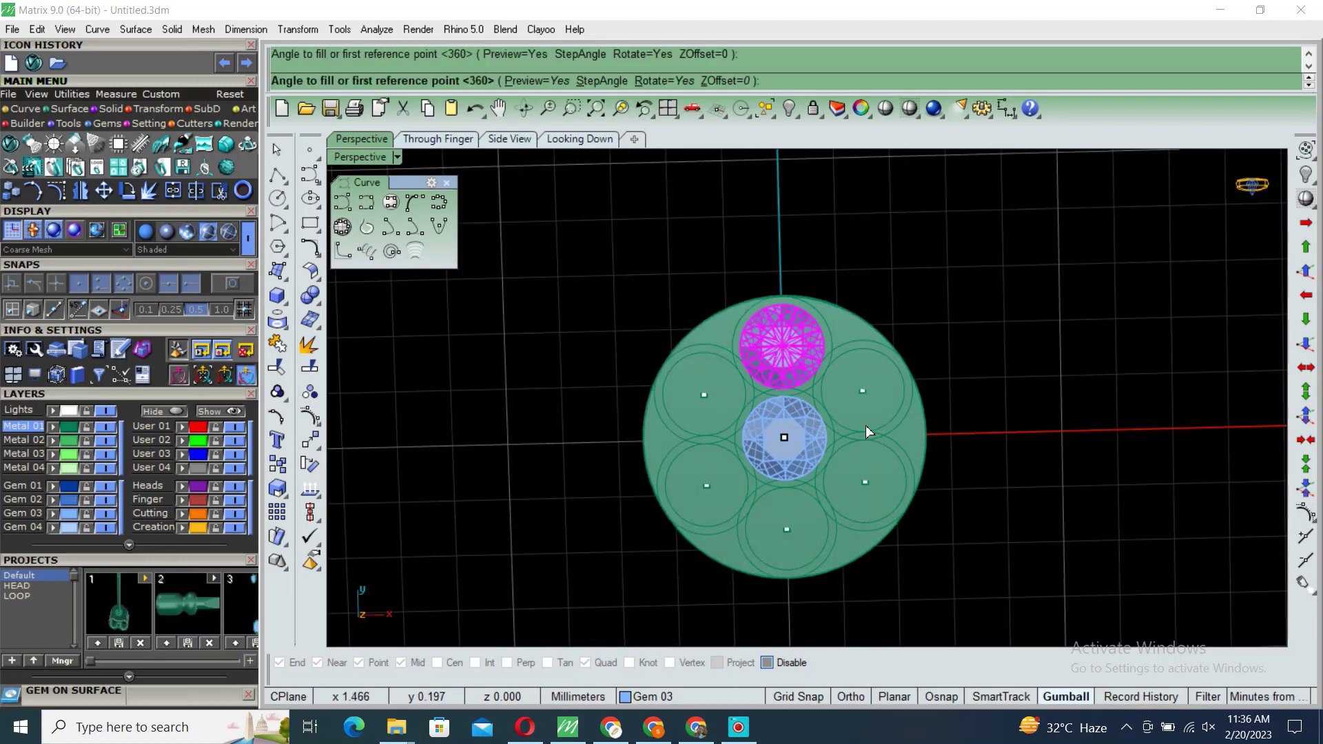
{"action": "key", "text": "Return"}
{"action": "right_click_drag", "start_coordinate": [868, 432], "coordinate": [851, 390], "text": "shift"}
{"action": "key", "text": "Return"}
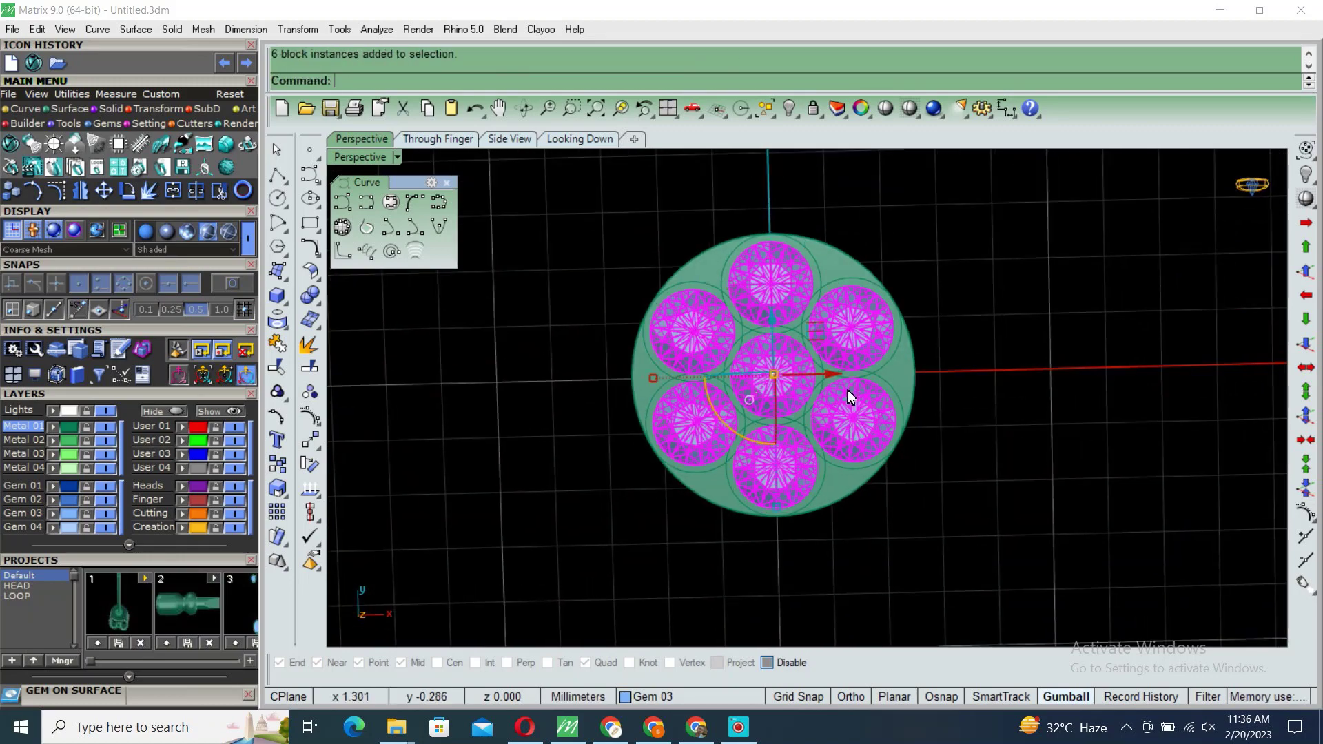
{"action": "key", "text": "ctrl+g"}
{"action": "scroll", "coordinate": [847, 390], "scroll_direction": "up", "scroll_amount": 2}
{"action": "left_click", "coordinate": [910, 376]}
Step: Start Prong on Surface with a 0.2 drop and 0.65 height
{"action": "scroll", "coordinate": [909, 375], "scroll_direction": "down", "scroll_amount": 1}
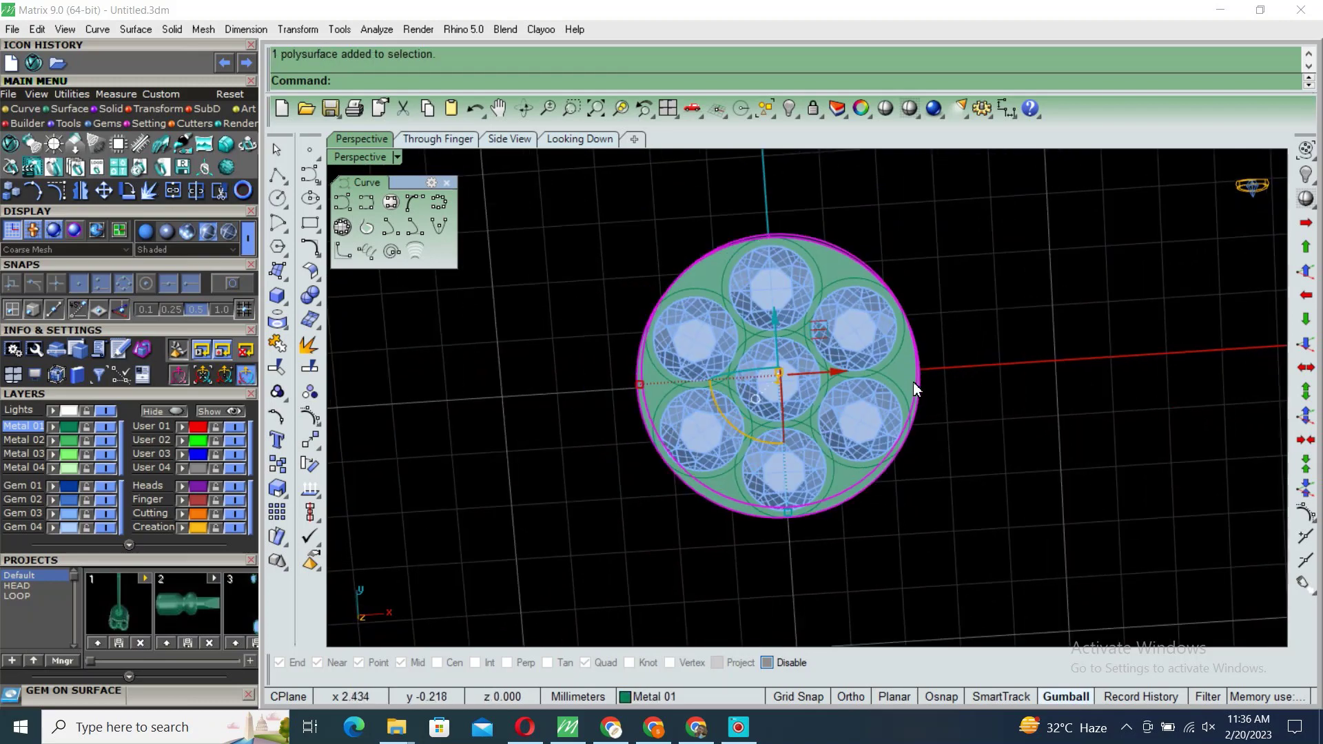
{"action": "key", "text": "F6"}
{"action": "left_click", "coordinate": [968, 436]}
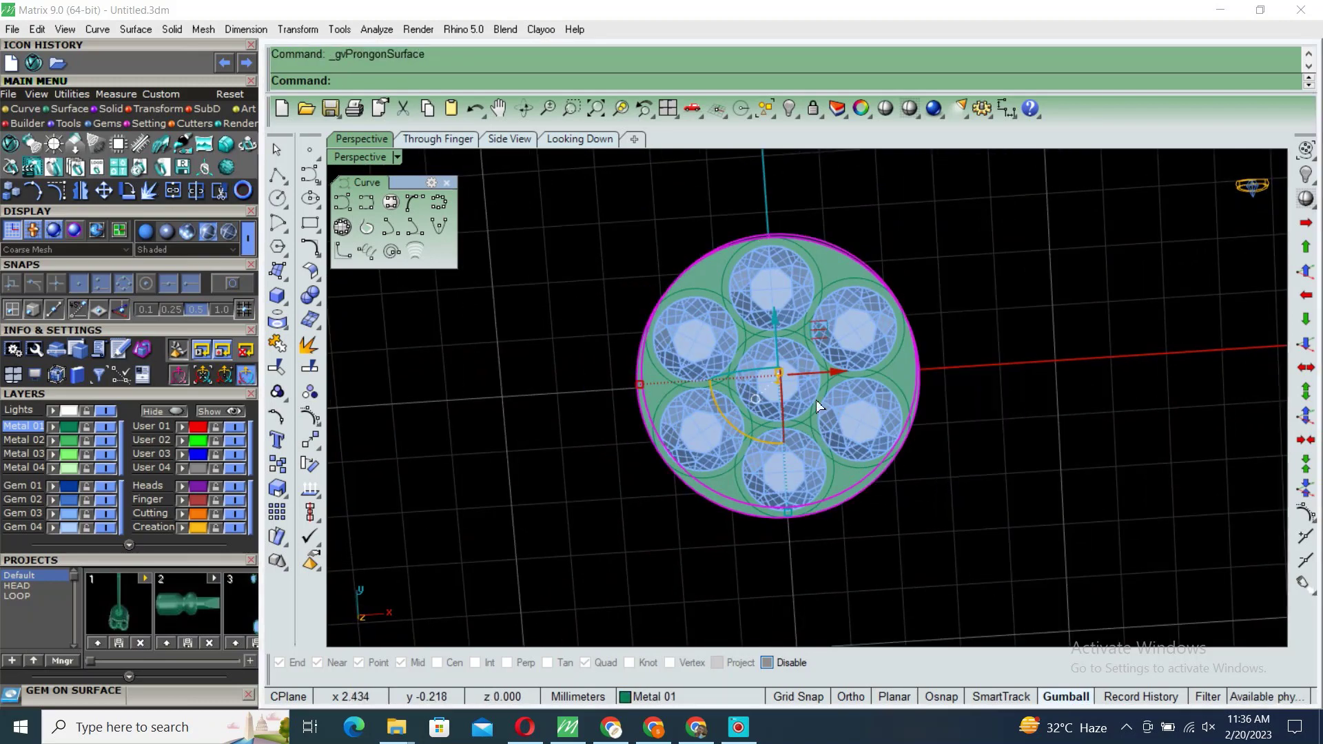
{"action": "scroll", "coordinate": [821, 382], "scroll_direction": "up", "scroll_amount": 2}
{"action": "scroll", "coordinate": [816, 365], "scroll_direction": "up", "scroll_amount": 1}
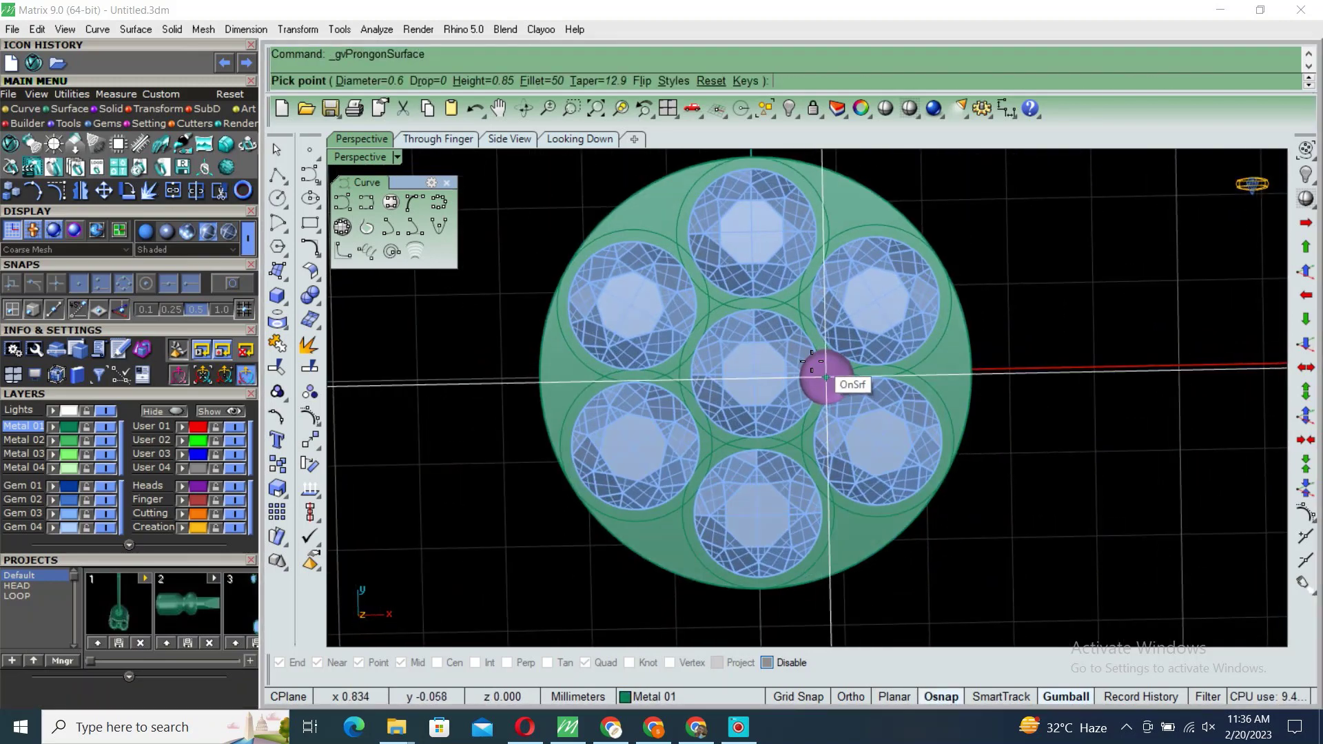
{"action": "left_click", "coordinate": [422, 81]}
{"action": "type", "text": ".2"}
{"action": "key", "text": "Return"}
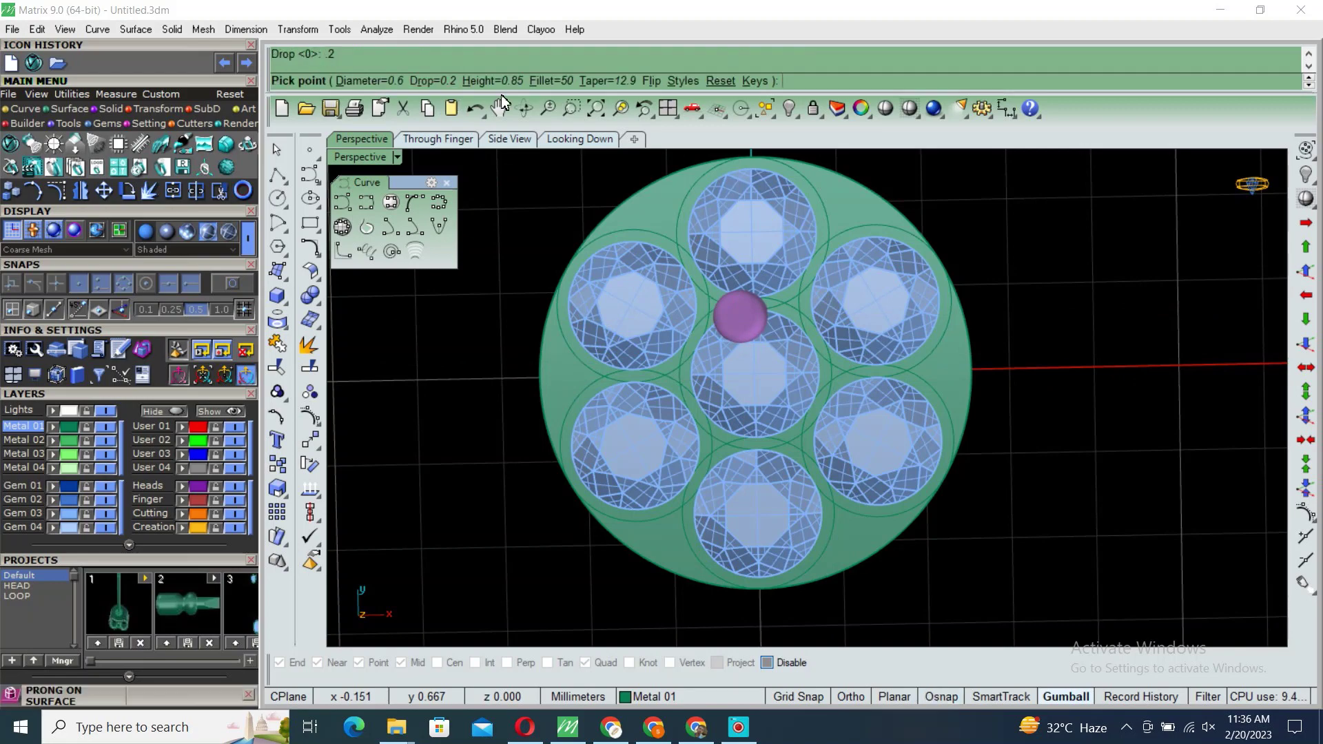
{"action": "left_click", "coordinate": [511, 83]}
{"action": "type", "text": "65"}
{"action": "key", "text": "Return"}
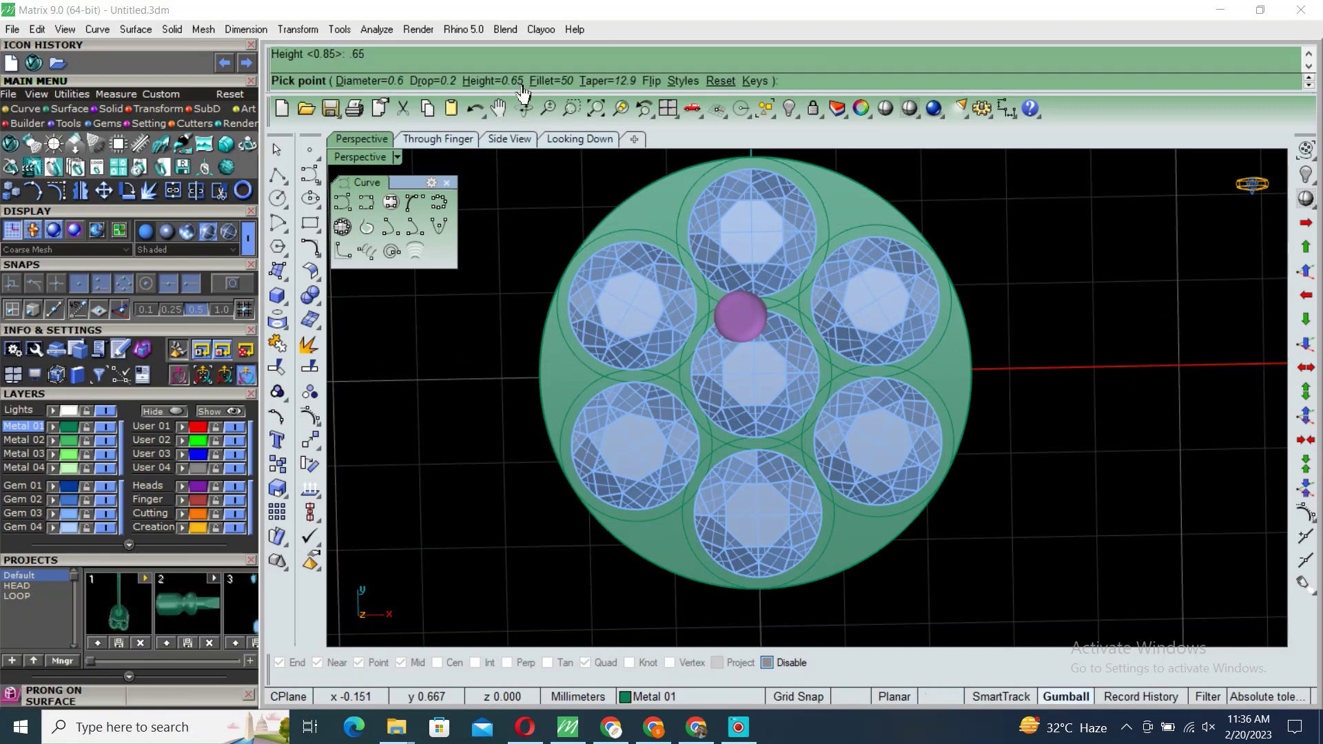
Step: Place two prongs: one beside the centre gem and one at the outer edge
{"action": "scroll", "coordinate": [673, 361], "scroll_direction": "up", "scroll_amount": 1}
{"action": "scroll", "coordinate": [682, 363], "scroll_direction": "up", "scroll_amount": 3}
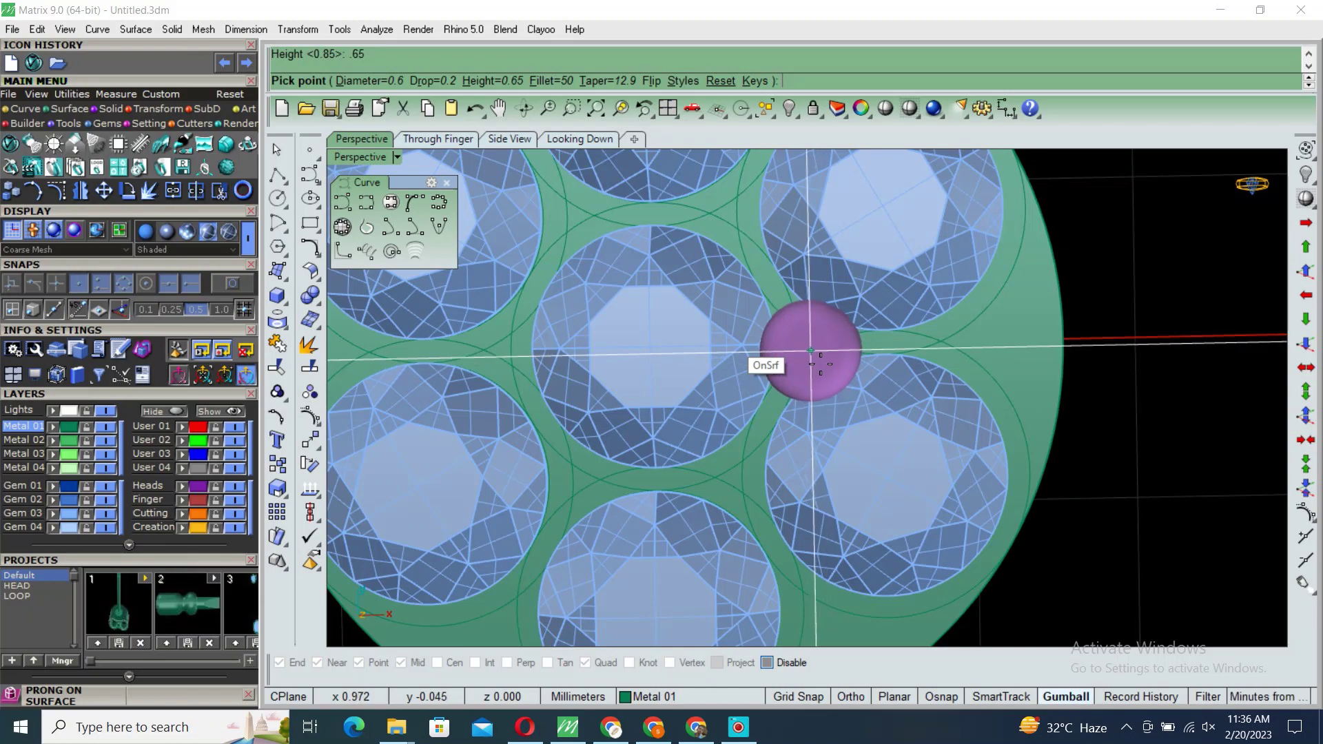
{"action": "left_click", "coordinate": [804, 350]}
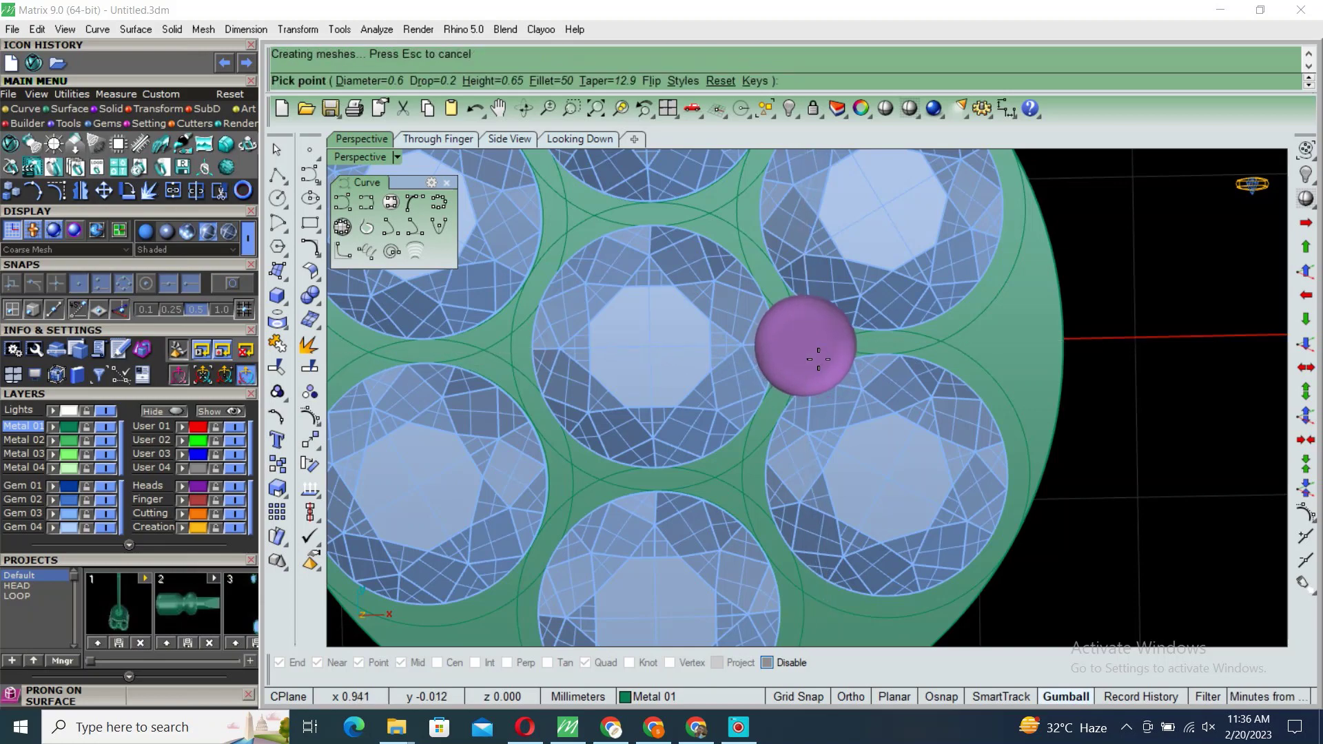
{"action": "scroll", "coordinate": [895, 355], "scroll_direction": "down", "scroll_amount": 3}
{"action": "scroll", "coordinate": [921, 356], "scroll_direction": "up", "scroll_amount": 1}
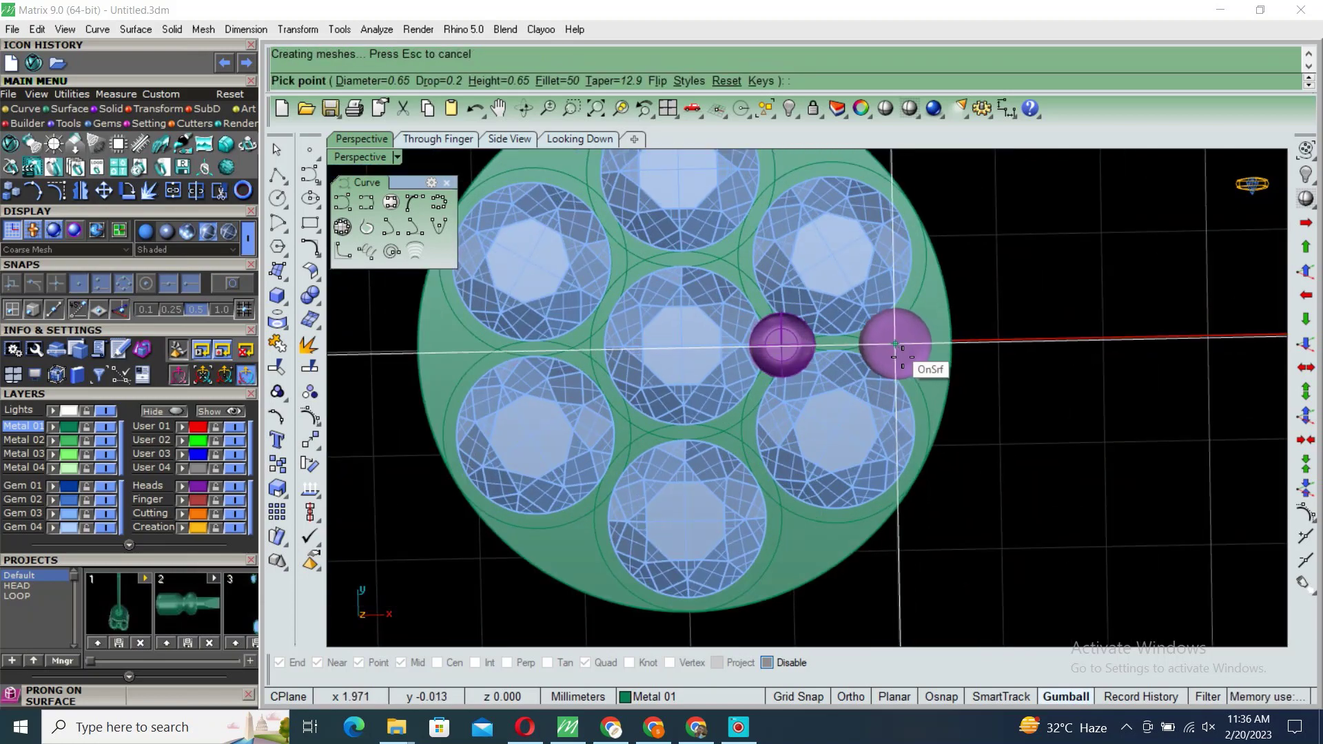
{"action": "left_click", "coordinate": [909, 350]}
{"action": "scroll", "coordinate": [893, 353], "scroll_direction": "down", "scroll_amount": 2}
Step: Group the two prongs and polar-array them six times around the origin
{"action": "left_click", "coordinate": [840, 354], "text": "shift"}
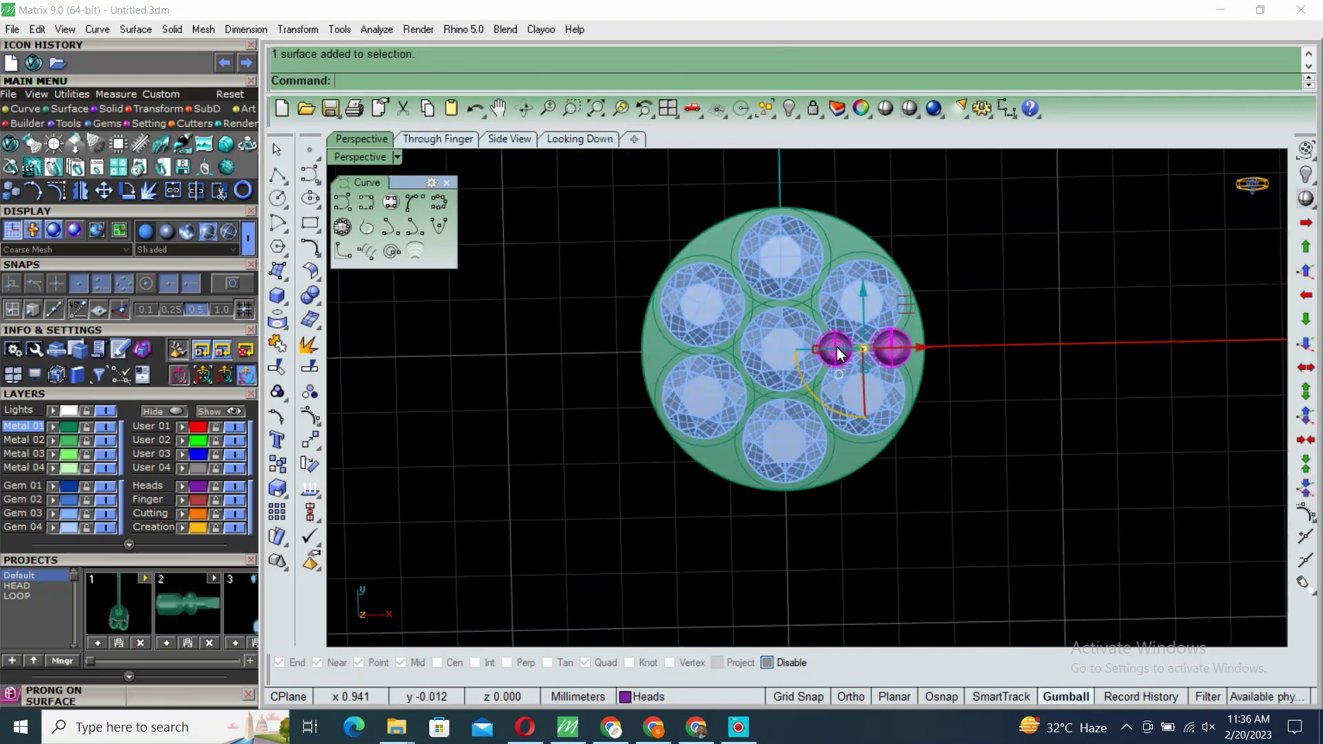
{"action": "key", "text": "ctrl+g"}
{"action": "key", "text": "Return"}
{"action": "type", "text": "0"}
{"action": "key", "text": "Return"}
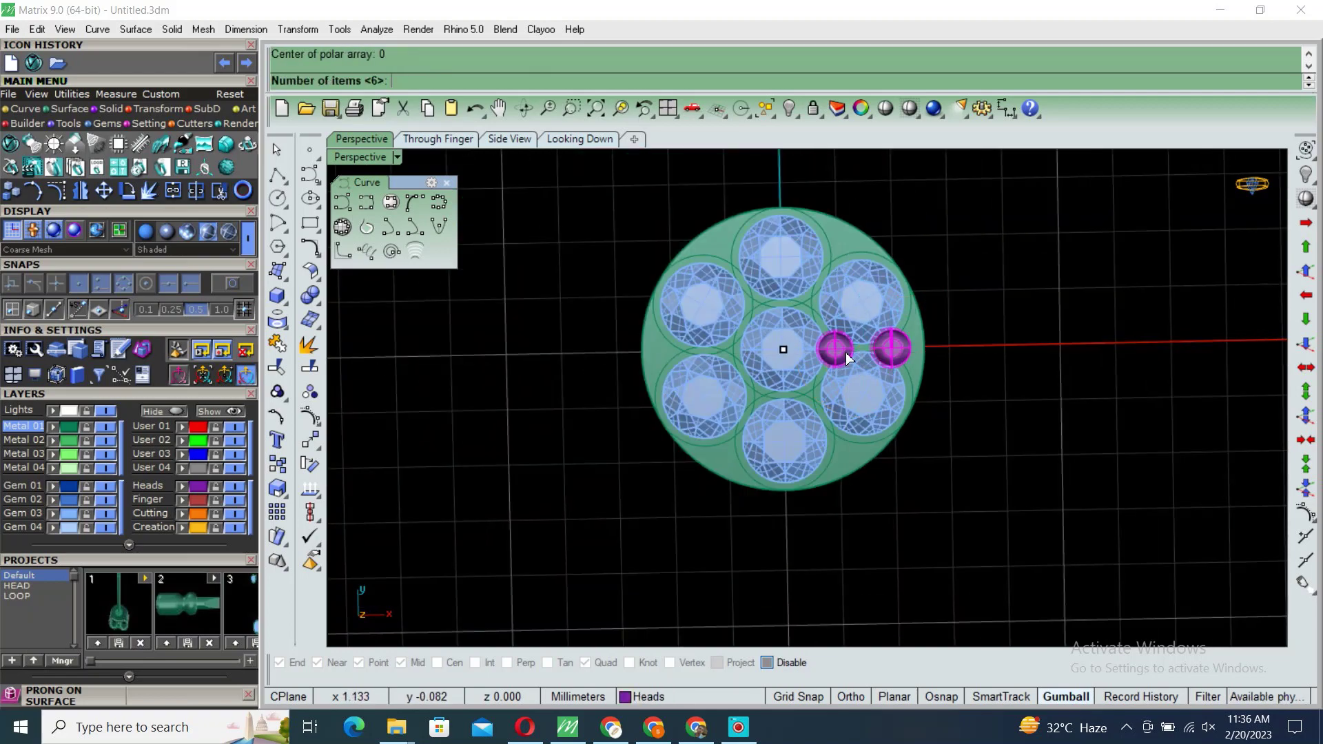
{"action": "key", "text": "Return"}
{"action": "key", "text": "Return"}
{"action": "right_click_drag", "start_coordinate": [871, 436], "coordinate": [865, 354]}
{"action": "type", "text": "Dc"}
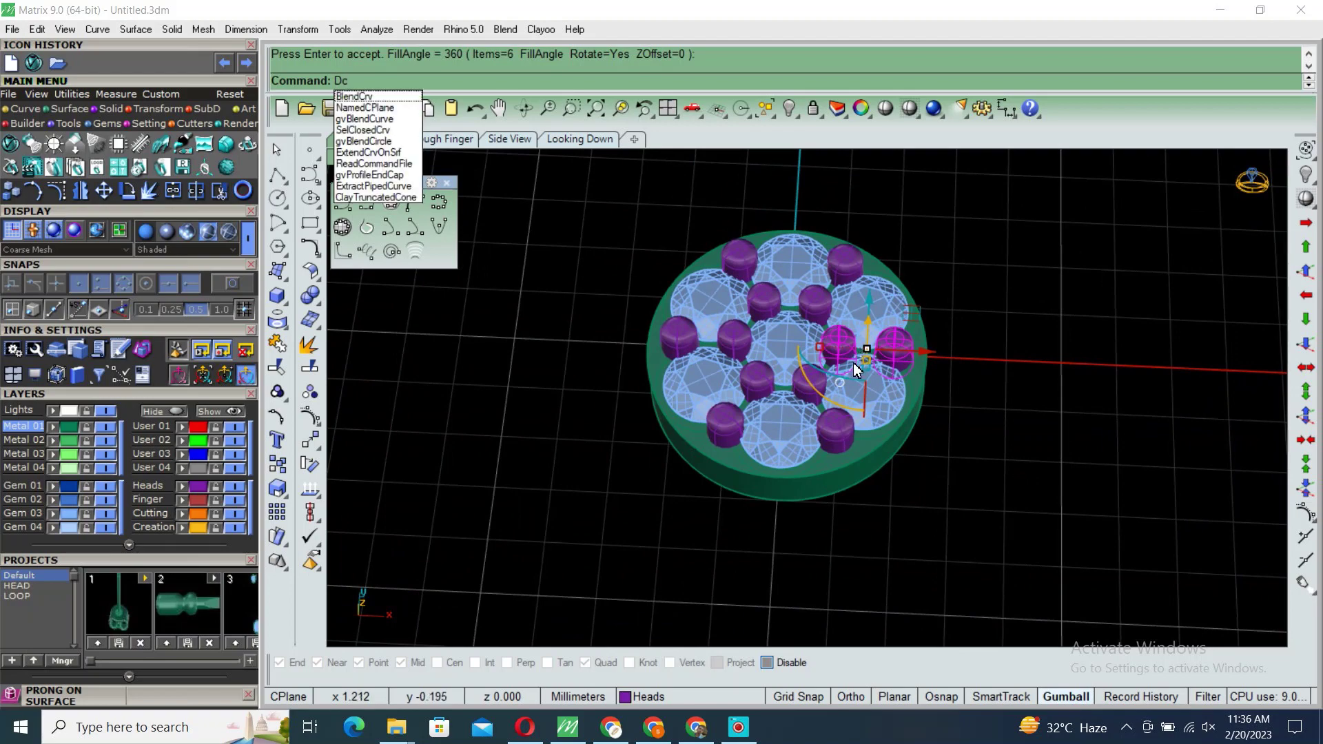
{"action": "key", "text": "BackSpace"}
{"action": "type", "text": "a"}
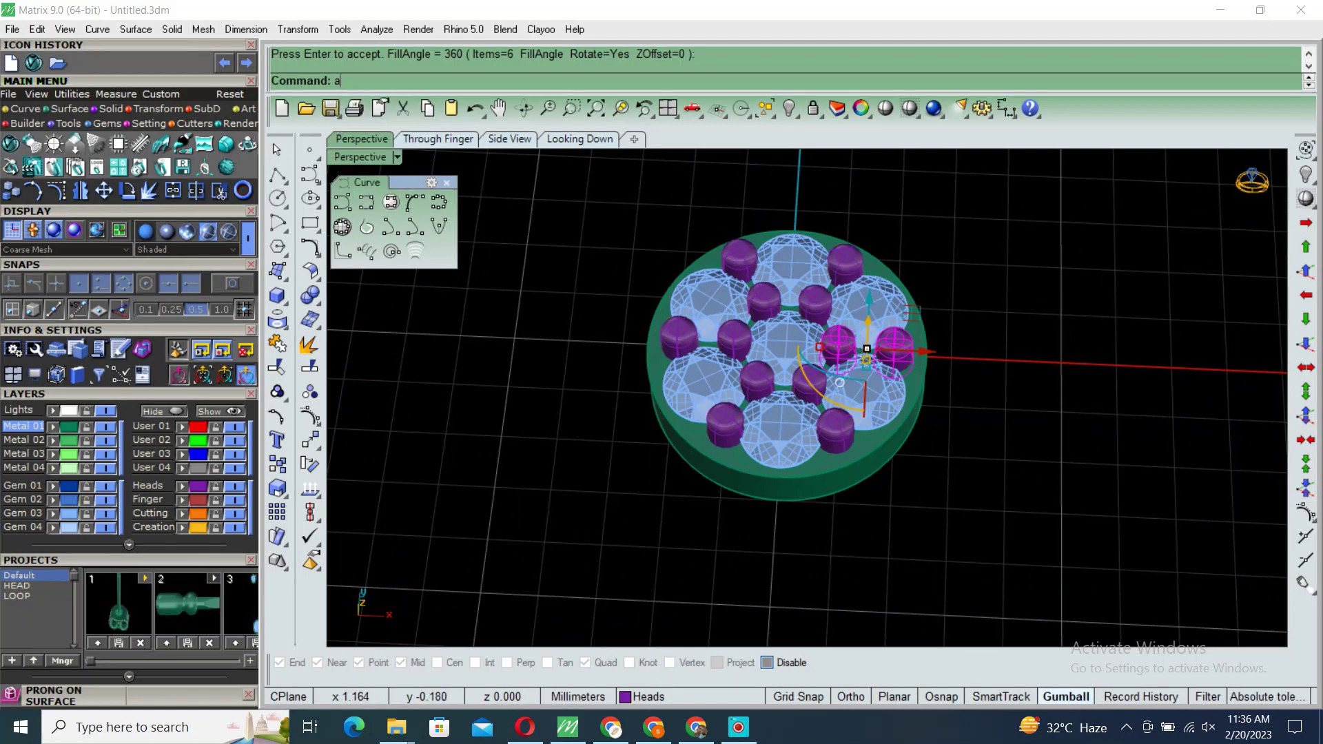
{"action": "key", "text": "Return"}
Step: Cancel an attempted curve array, regroup the prongs, and select all seven gems
{"action": "right_click_drag", "start_coordinate": [895, 386], "coordinate": [911, 358]}
{"action": "key", "text": "Escape"}
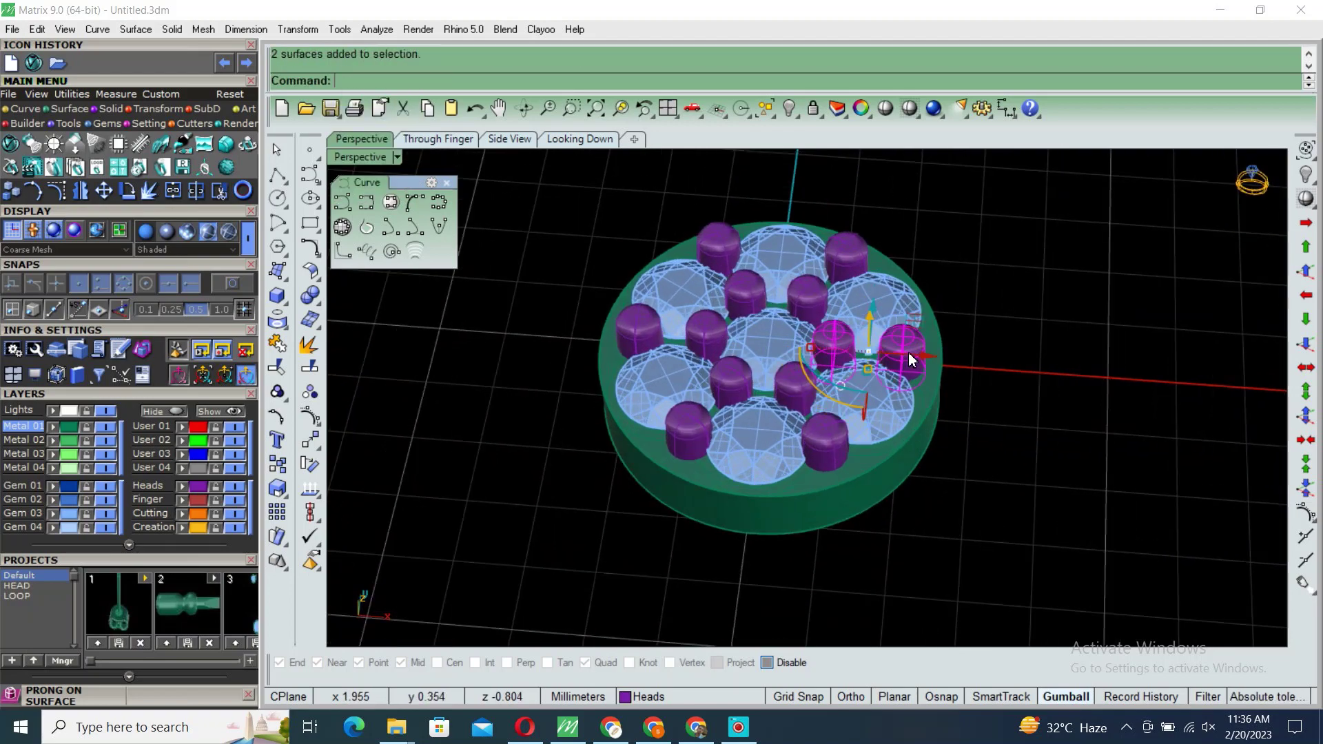
{"action": "type", "text": "rraycrv"}
{"action": "key", "text": "Return"}
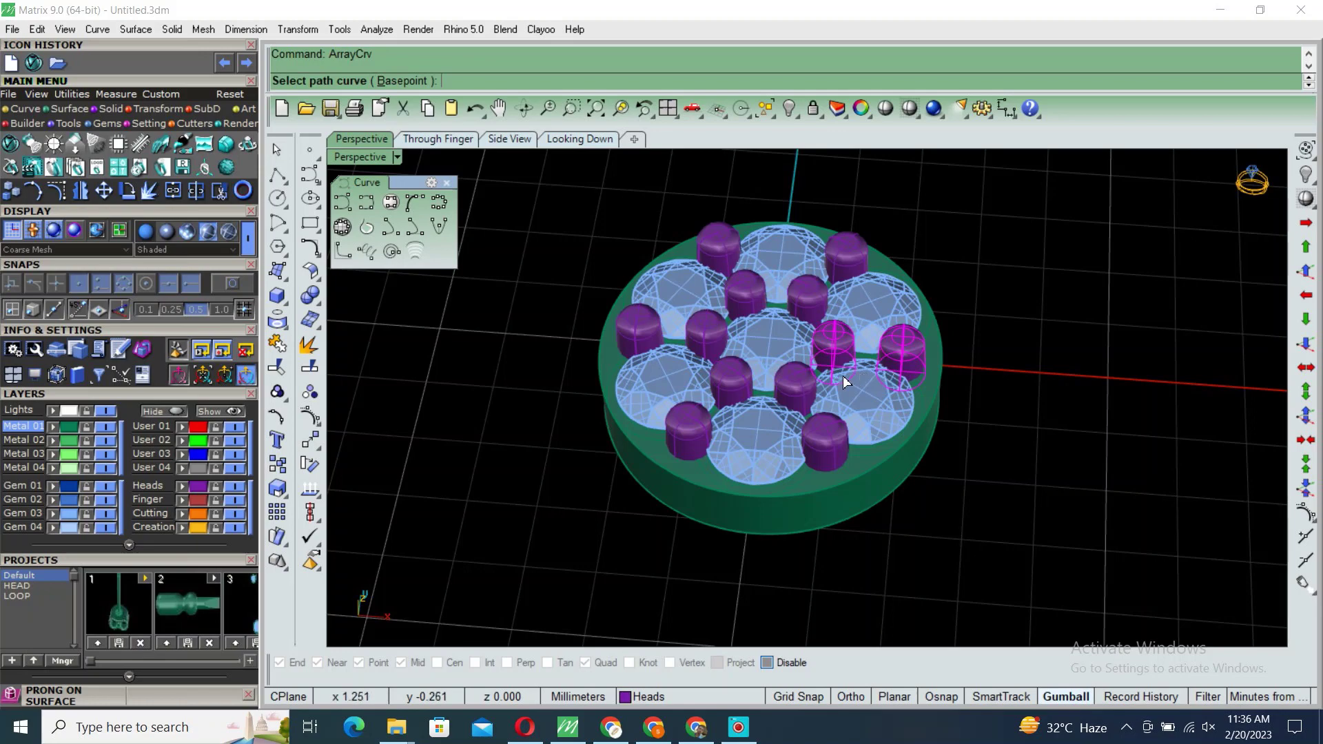
{"action": "key", "text": "Escape"}
{"action": "key", "text": "ctrl+g"}
{"action": "type", "text": "SC"}
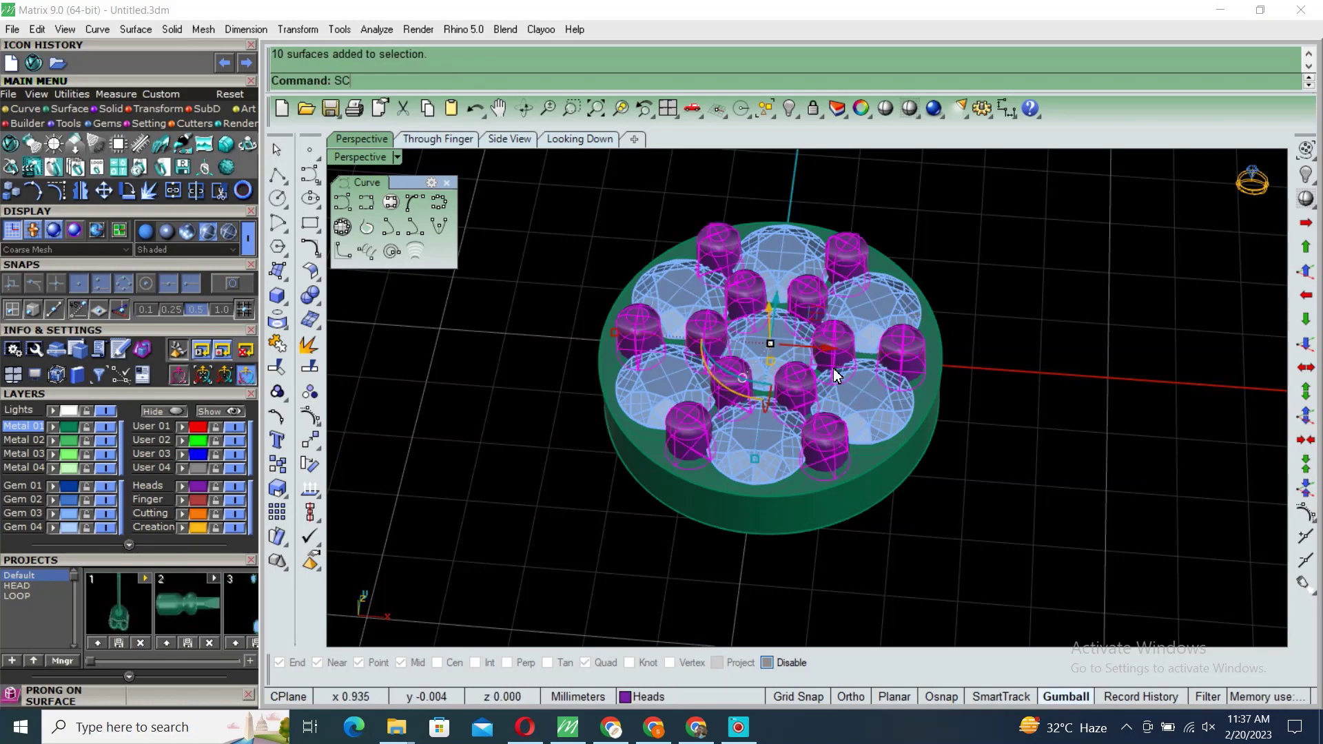
{"action": "right_click_drag", "start_coordinate": [835, 357], "coordinate": [933, 450]}
{"action": "left_click", "coordinate": [879, 398]}
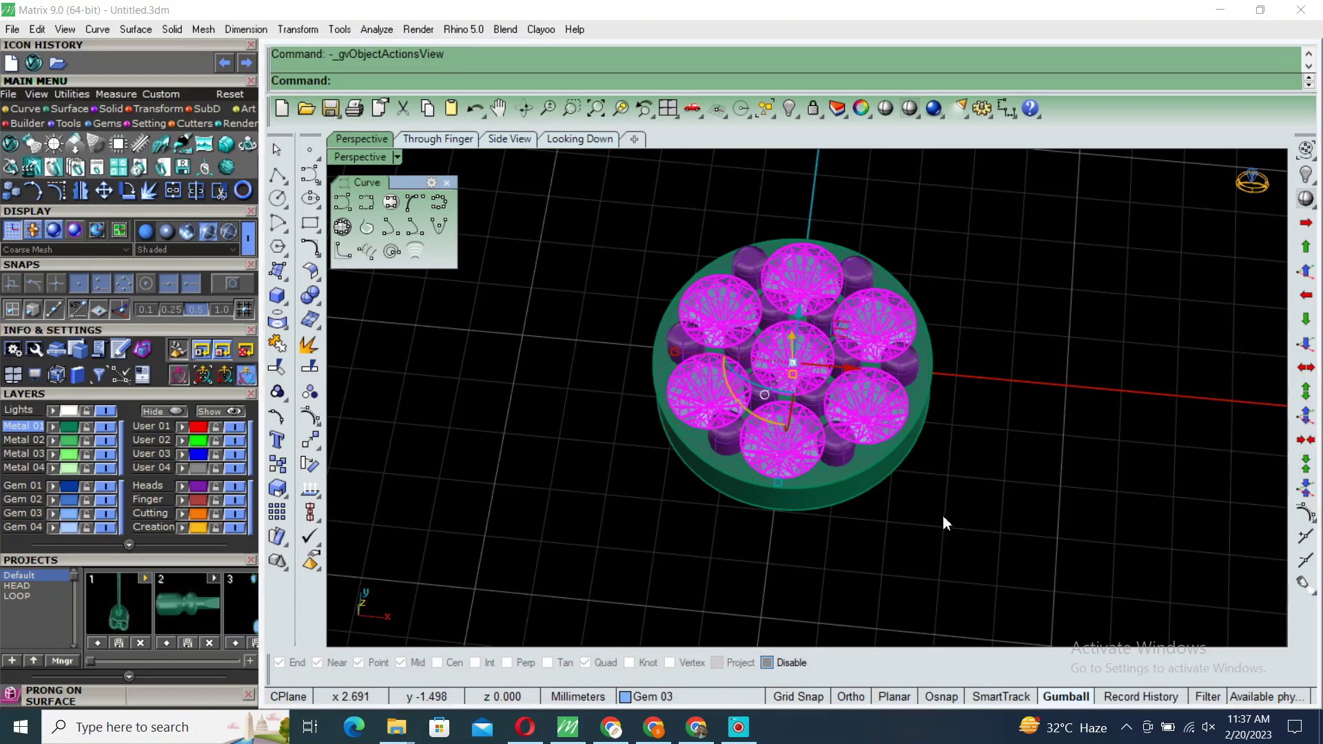
Step: Create seat cutters for all seven gems, extending them deeper below the disc
{"action": "key", "text": "F6"}
{"action": "left_click", "coordinate": [999, 486]}
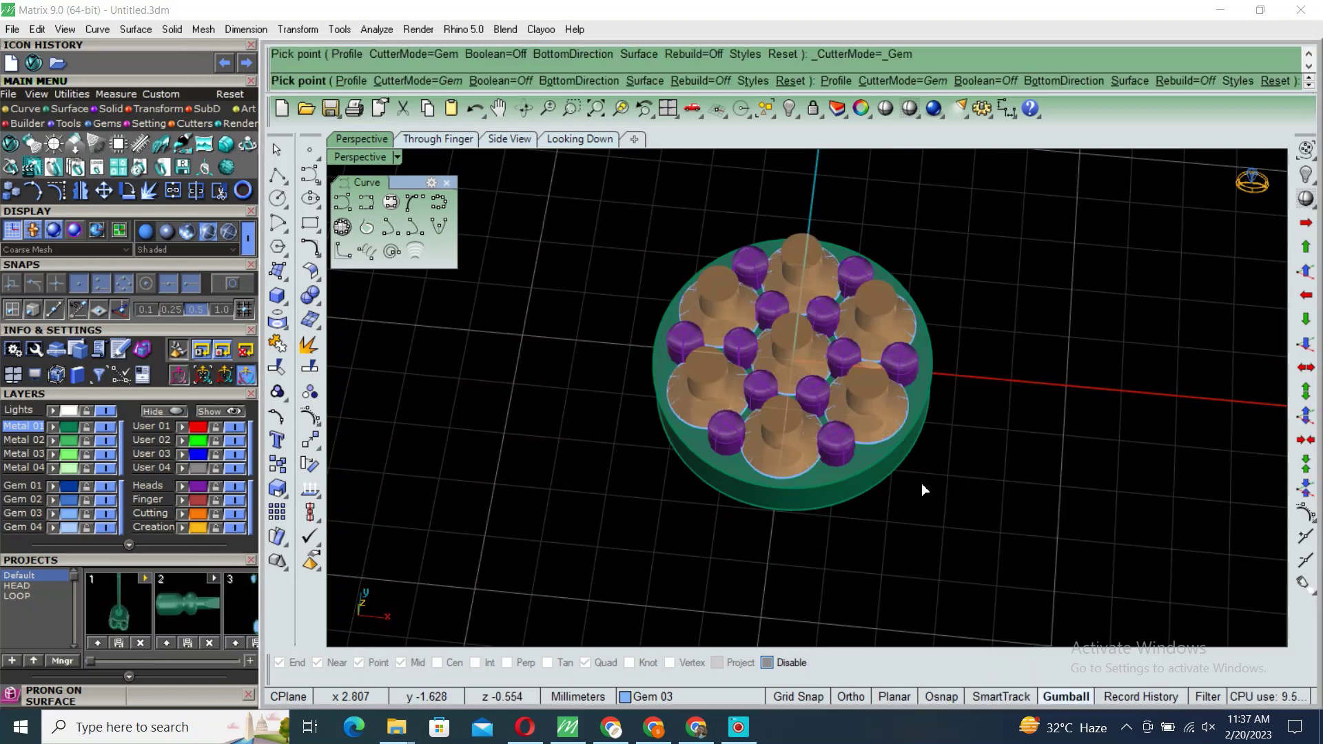
{"action": "right_click_drag", "start_coordinate": [885, 439], "coordinate": [875, 358]}
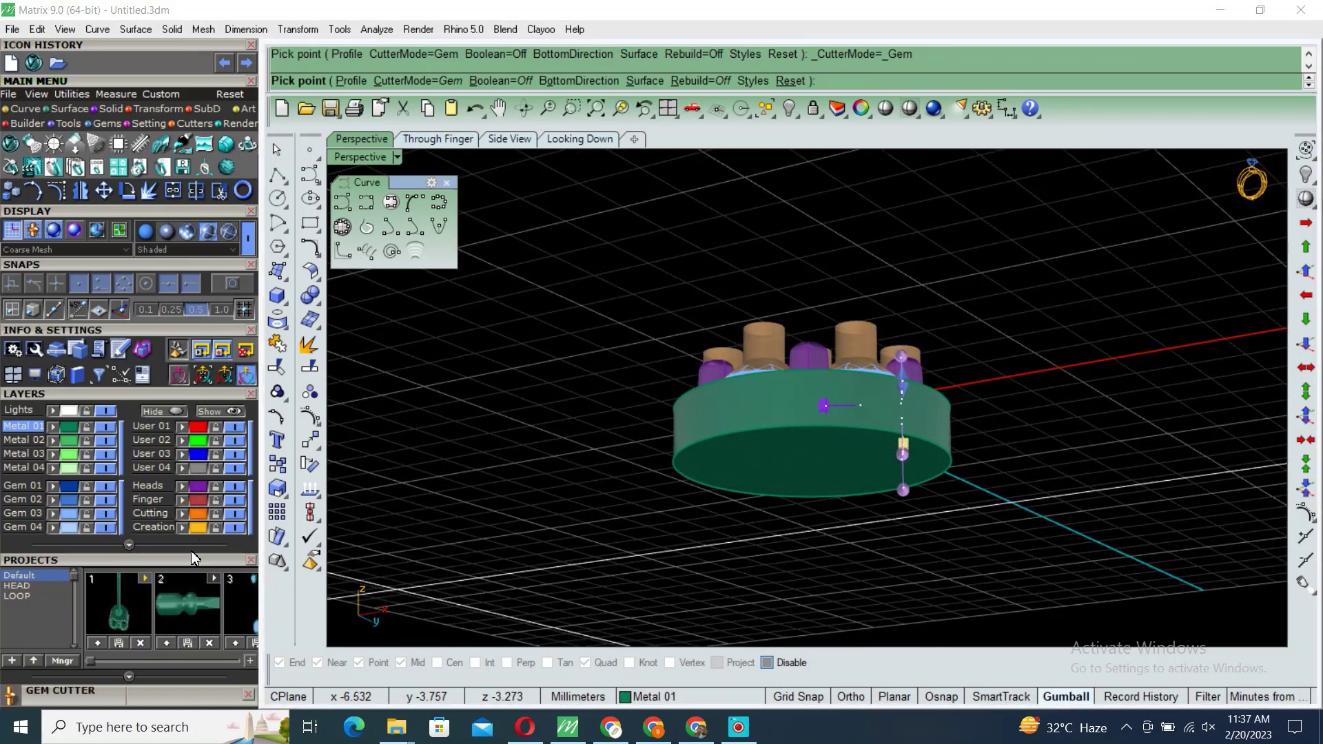
{"action": "left_click_drag", "start_coordinate": [193, 701], "coordinate": [208, 353]}
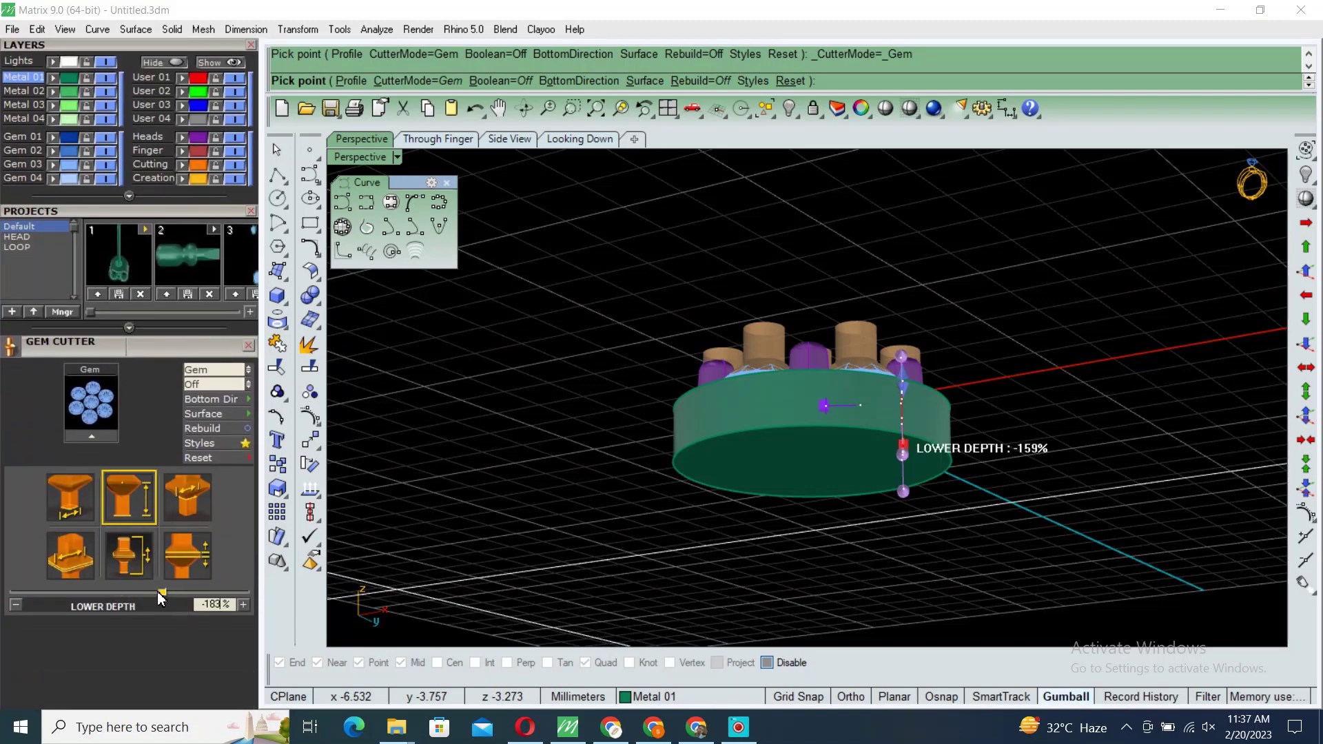
{"action": "left_click_drag", "start_coordinate": [903, 446], "coordinate": [903, 471]}
{"action": "right_click", "coordinate": [906, 471]}
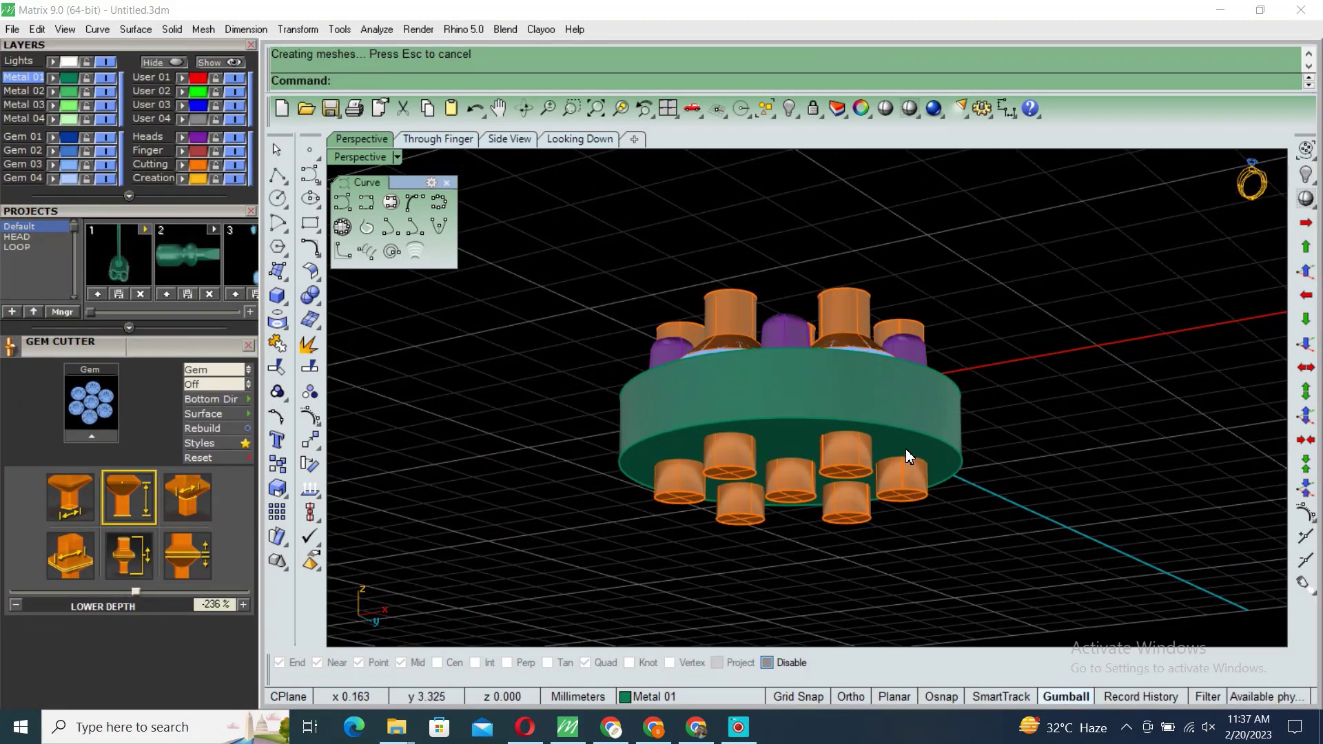
Step: Subtract the cutters from the head base disc to carve the gem seats
{"action": "left_click", "coordinate": [905, 449]}
{"action": "right_click_drag", "start_coordinate": [909, 445], "coordinate": [904, 502]}
{"action": "right_click", "coordinate": [910, 482]}
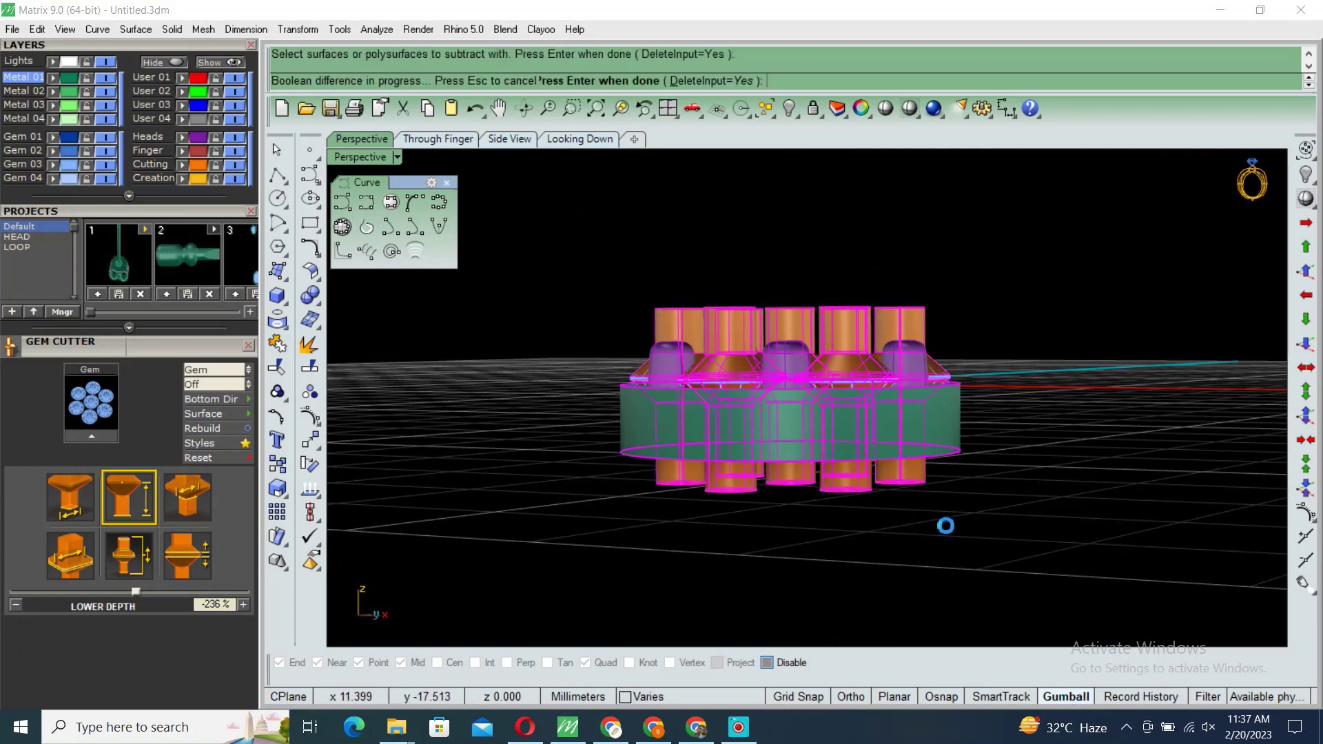
{"action": "right_click_drag", "start_coordinate": [797, 354], "coordinate": [960, 278]}
Step: Select all the halo head parts and group them
{"action": "left_click_drag", "start_coordinate": [962, 286], "coordinate": [729, 473]}
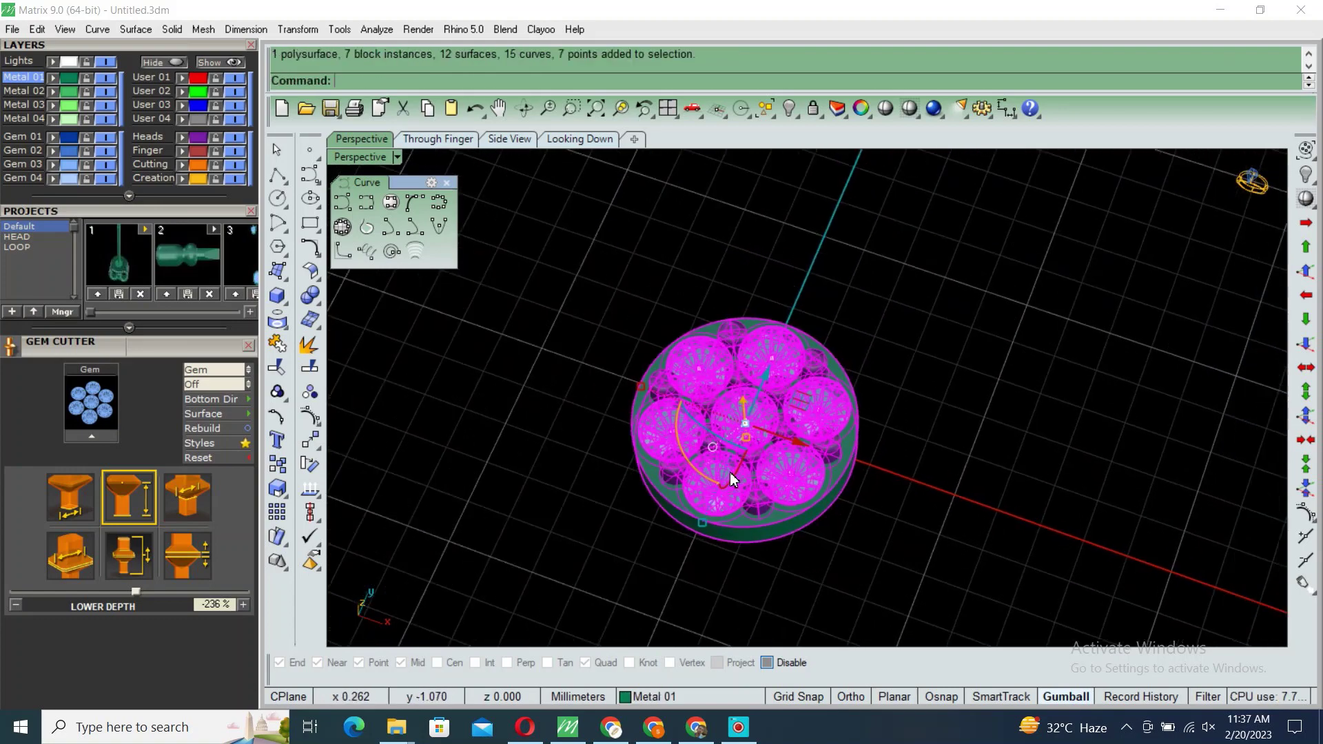
{"action": "right_click_drag", "start_coordinate": [730, 473], "coordinate": [862, 502]}
{"action": "key", "text": "ctrl+g"}
{"action": "mouse_move", "coordinate": [836, 366]}
{"action": "right_mouse_down"}
{"action": "mouse_move", "coordinate": [830, 377]}
{"action": "mouse_move", "coordinate": [813, 333]}
{"action": "right_mouse_up"}
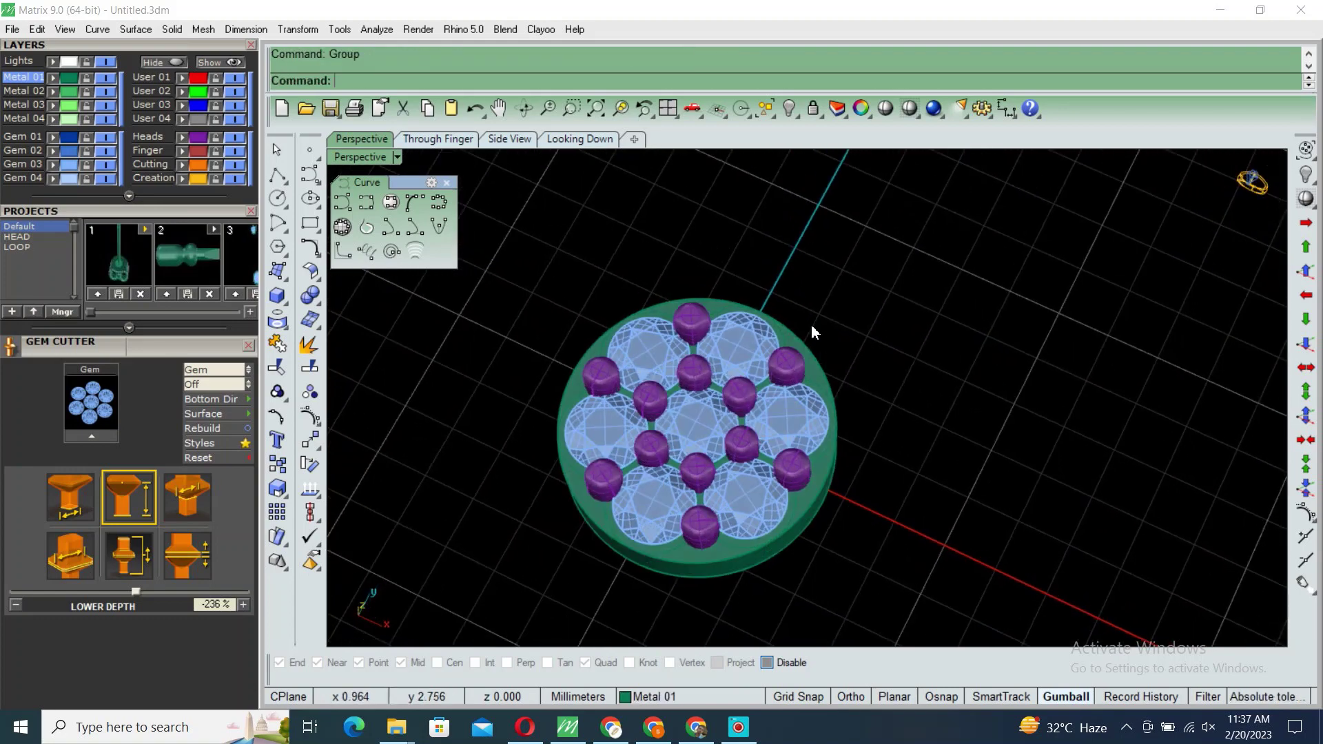
{"action": "type", "text": "r"}
Step: Copy the head base's outline out of the group with RemoveFromGroup
{"action": "key", "text": "Return"}
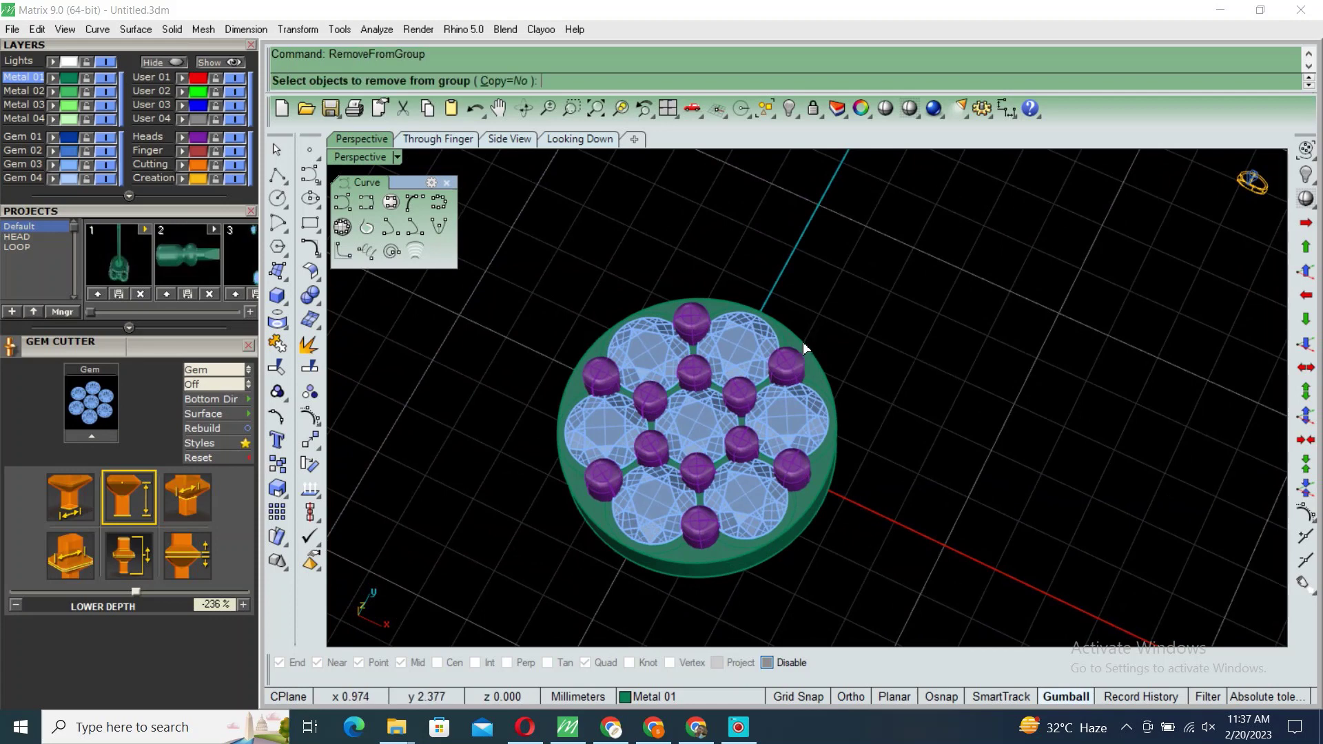
{"action": "type", "text": "c"}
{"action": "key", "text": "Return"}
{"action": "left_click", "coordinate": [803, 341]}
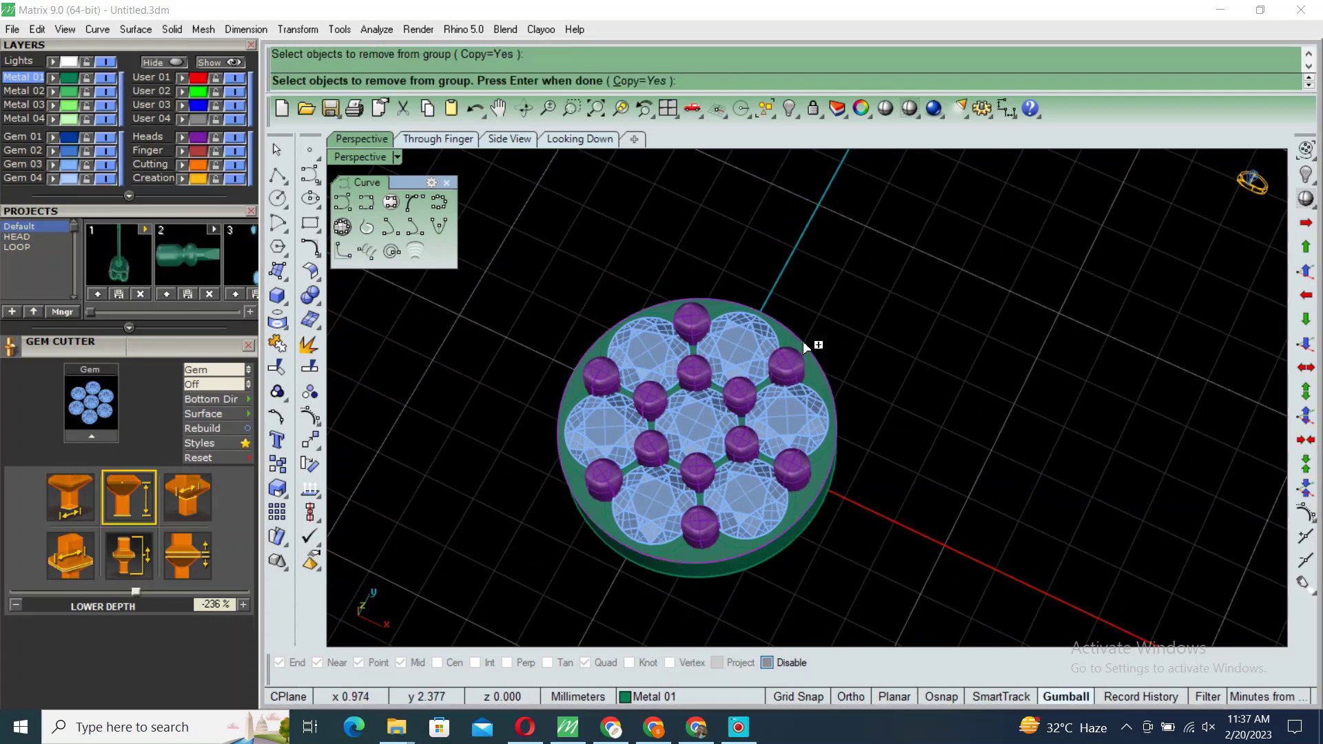
{"action": "key", "text": "Return"}
Step: Offset the copied outline 1.8 mm outward
{"action": "type", "text": "offset"}
{"action": "key", "text": "Return"}
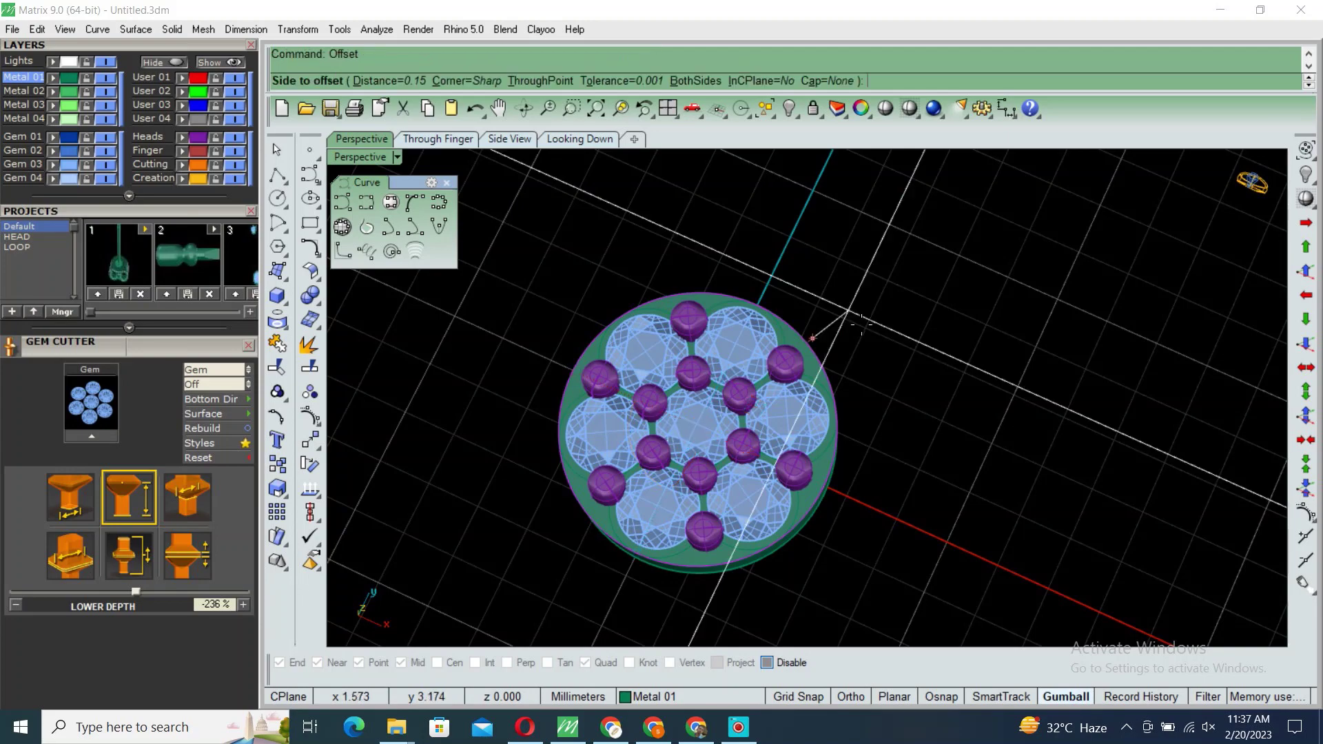
{"action": "type", "text": "8"}
{"action": "key", "text": "Return"}
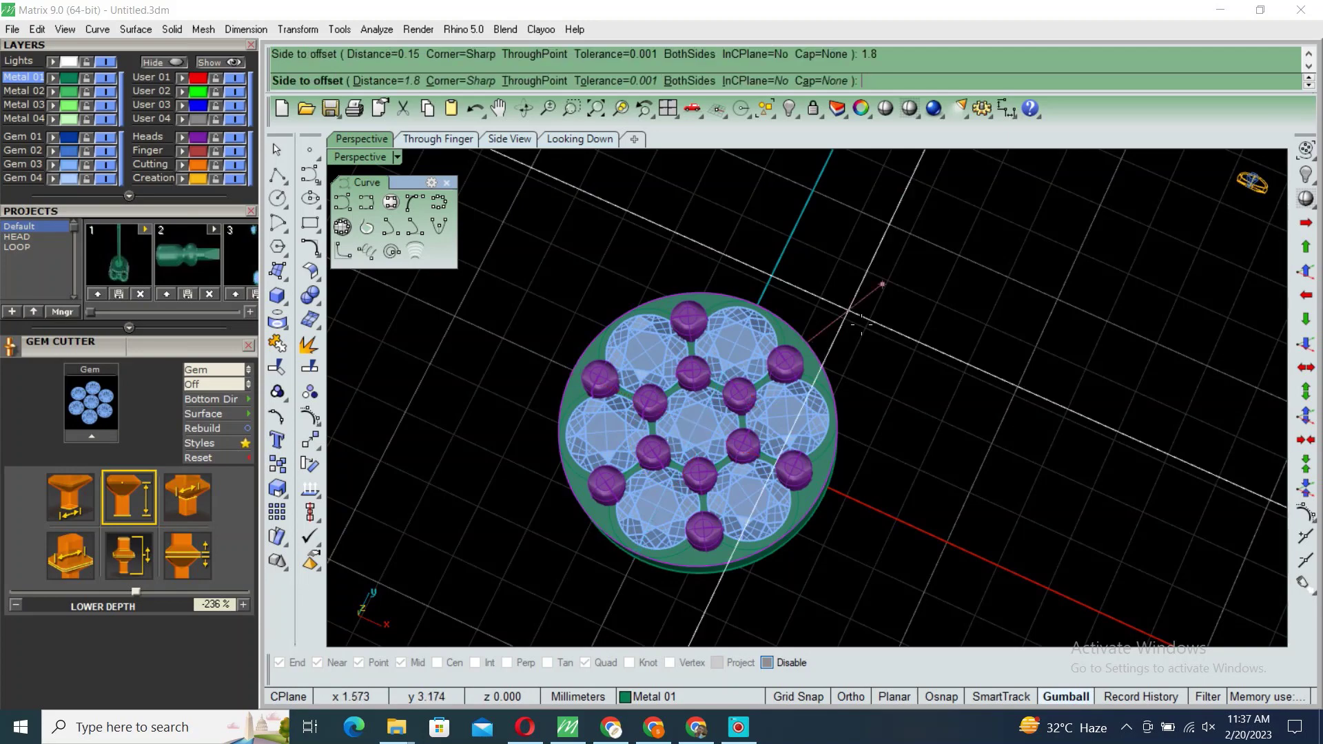
{"action": "scroll", "coordinate": [867, 335], "scroll_direction": "down", "scroll_amount": 3}
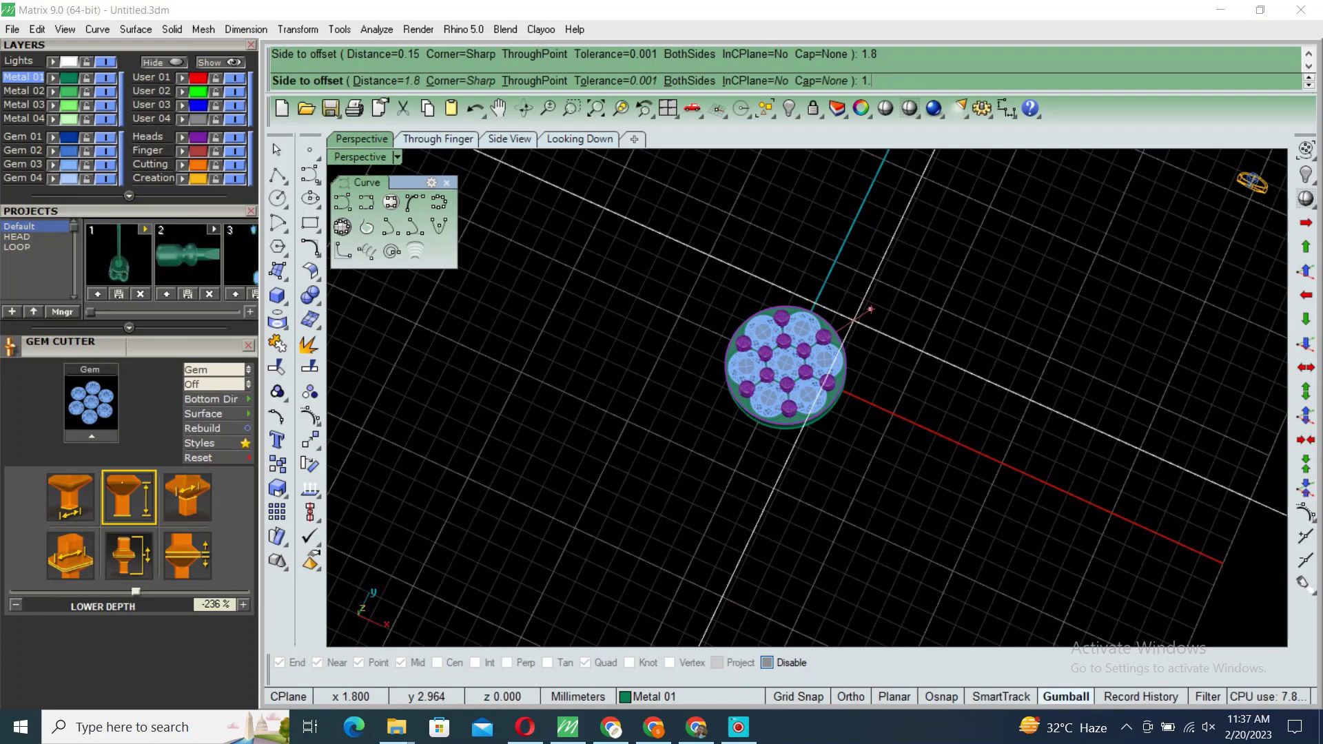
{"action": "left_click", "coordinate": [870, 310]}
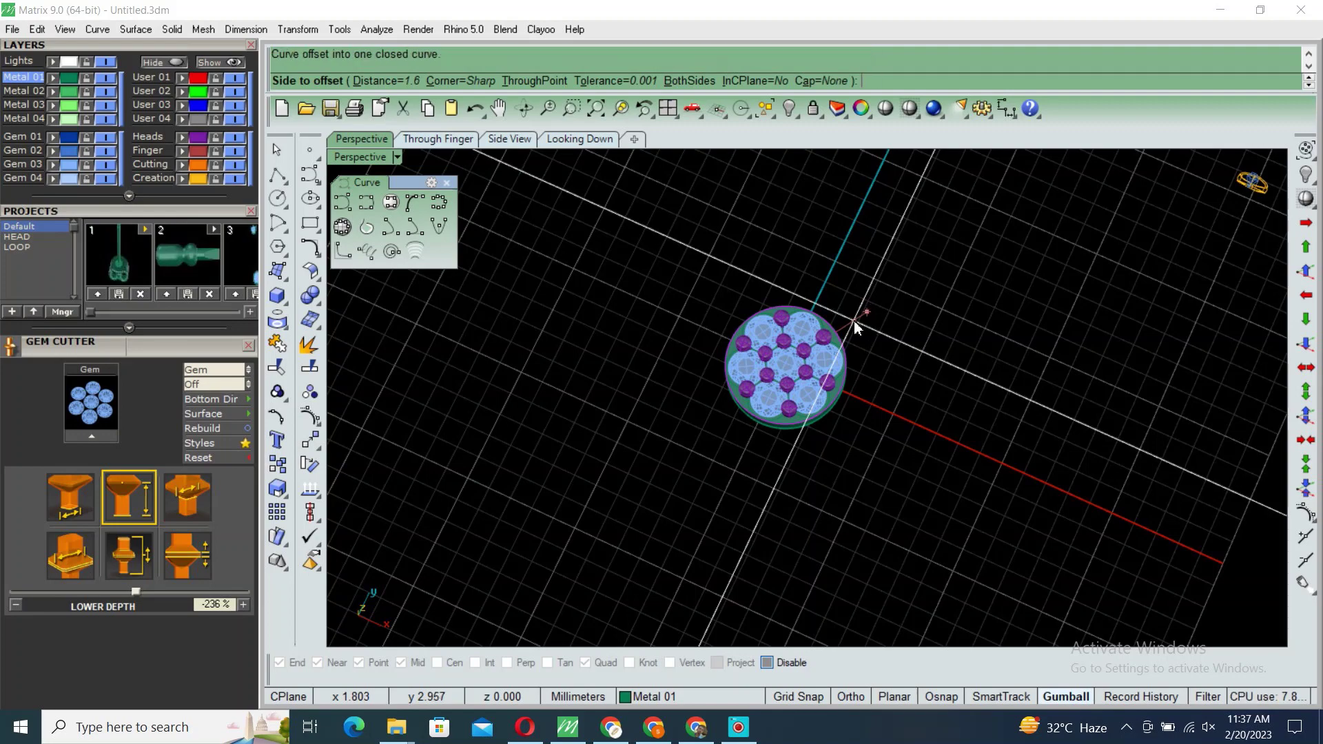
Step: Hide the head parts, leaving the two concentric circles
{"action": "key", "text": "ctrl+a"}
{"action": "mouse_move", "coordinate": [853, 321]}
{"action": "right_mouse_down"}
{"action": "mouse_move", "coordinate": [792, 344]}
{"action": "mouse_move", "coordinate": [847, 347]}
{"action": "right_mouse_up"}
{"action": "left_click", "coordinate": [793, 345]}
{"action": "key", "text": "Return"}
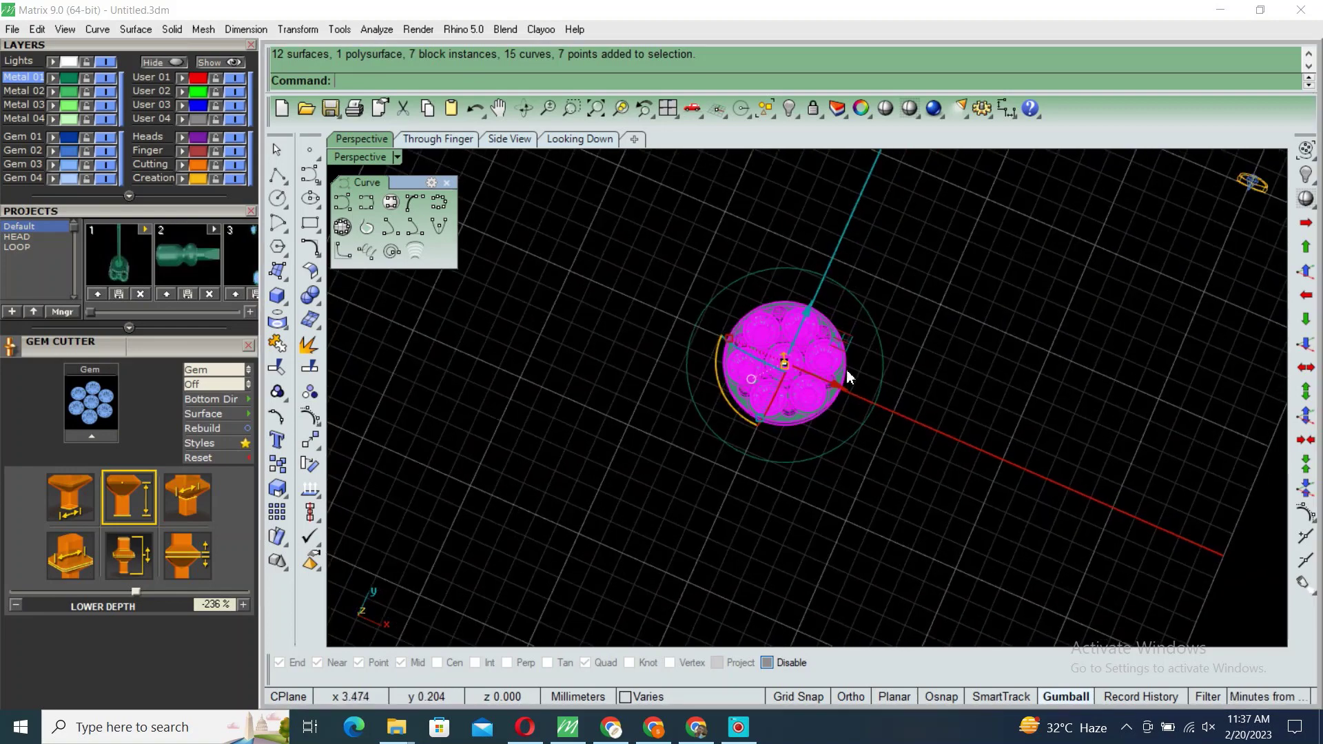
{"action": "key", "text": "Escape"}
{"action": "key", "text": "ctrl+a"}
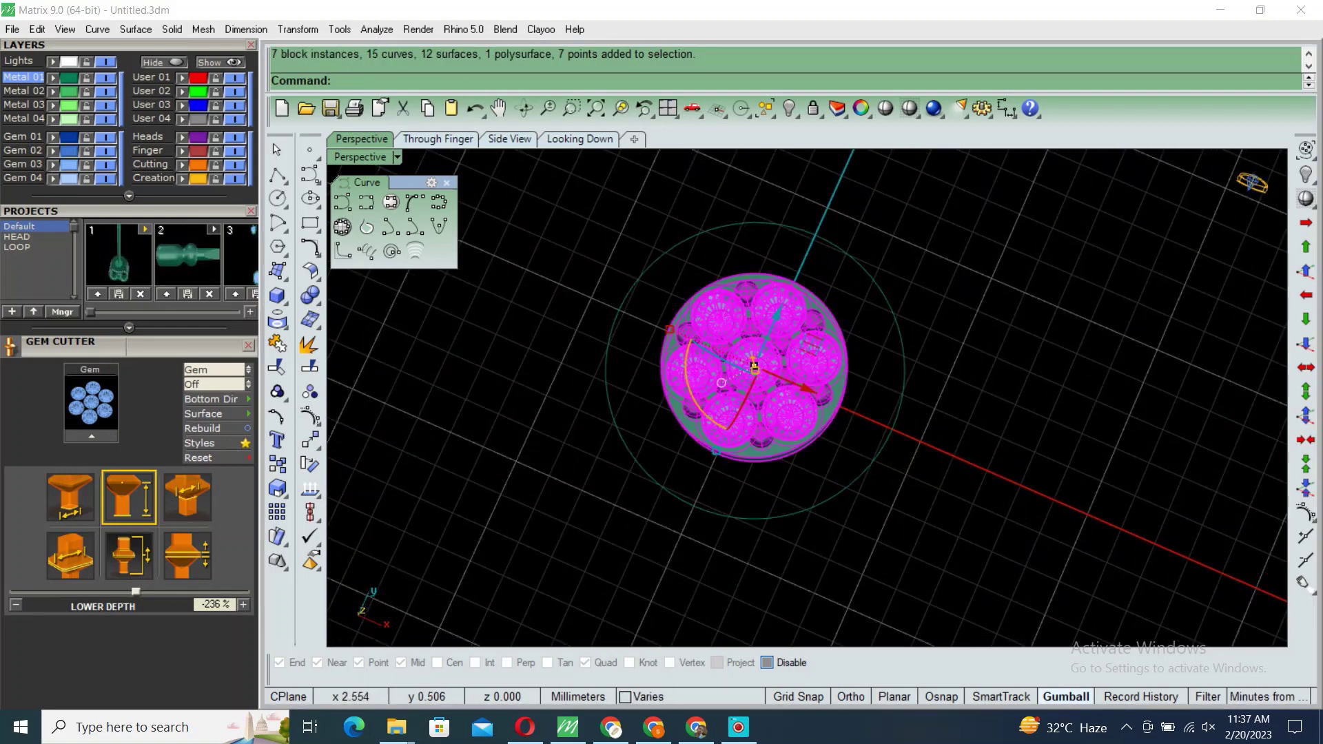
{"action": "type", "text": "hide"}
{"action": "key", "text": "Return"}
{"action": "mouse_move", "coordinate": [921, 332]}
{"action": "right_mouse_down"}
{"action": "mouse_move", "coordinate": [843, 265]}
{"action": "mouse_move", "coordinate": [919, 313]}
{"action": "right_mouse_up"}
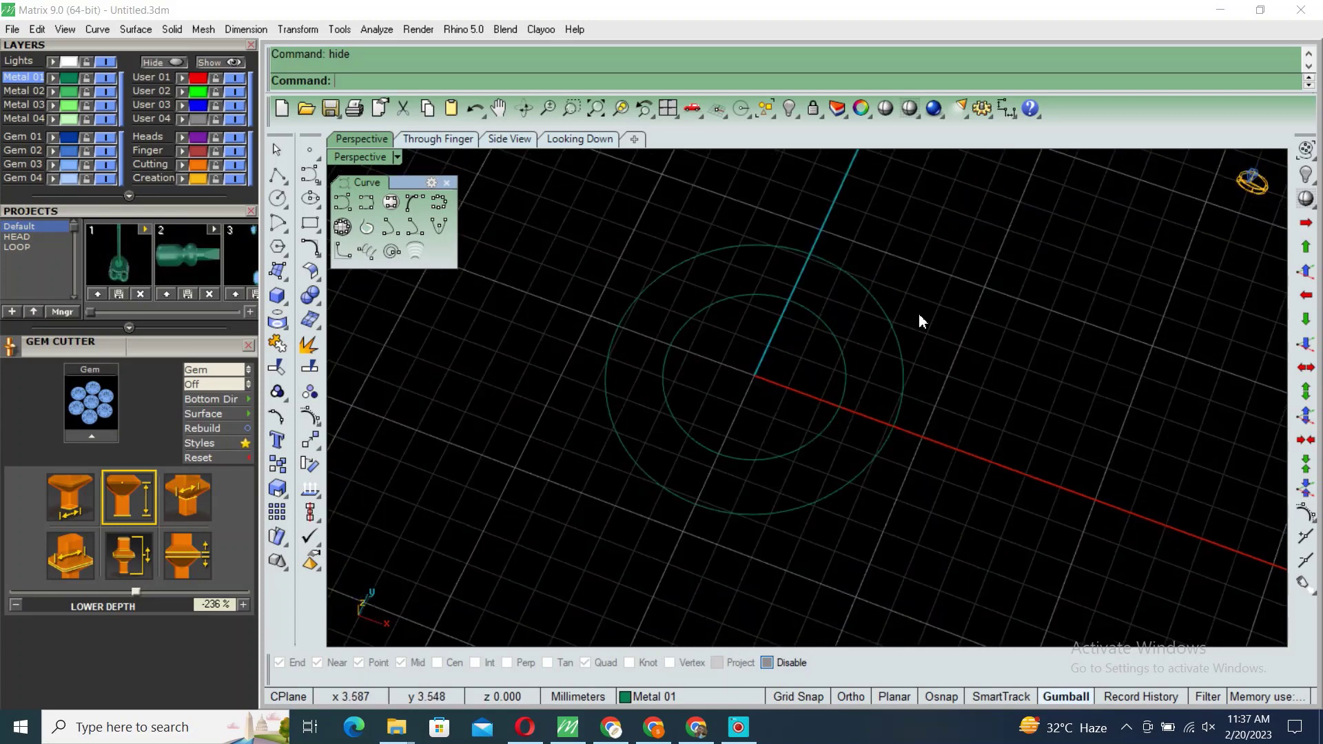
Step: Offset the outer circle 0.75 mm inward to form a midline circle
{"action": "left_click_drag", "start_coordinate": [919, 313], "coordinate": [635, 348]}
{"action": "right_click_drag", "start_coordinate": [704, 321], "coordinate": [832, 272]}
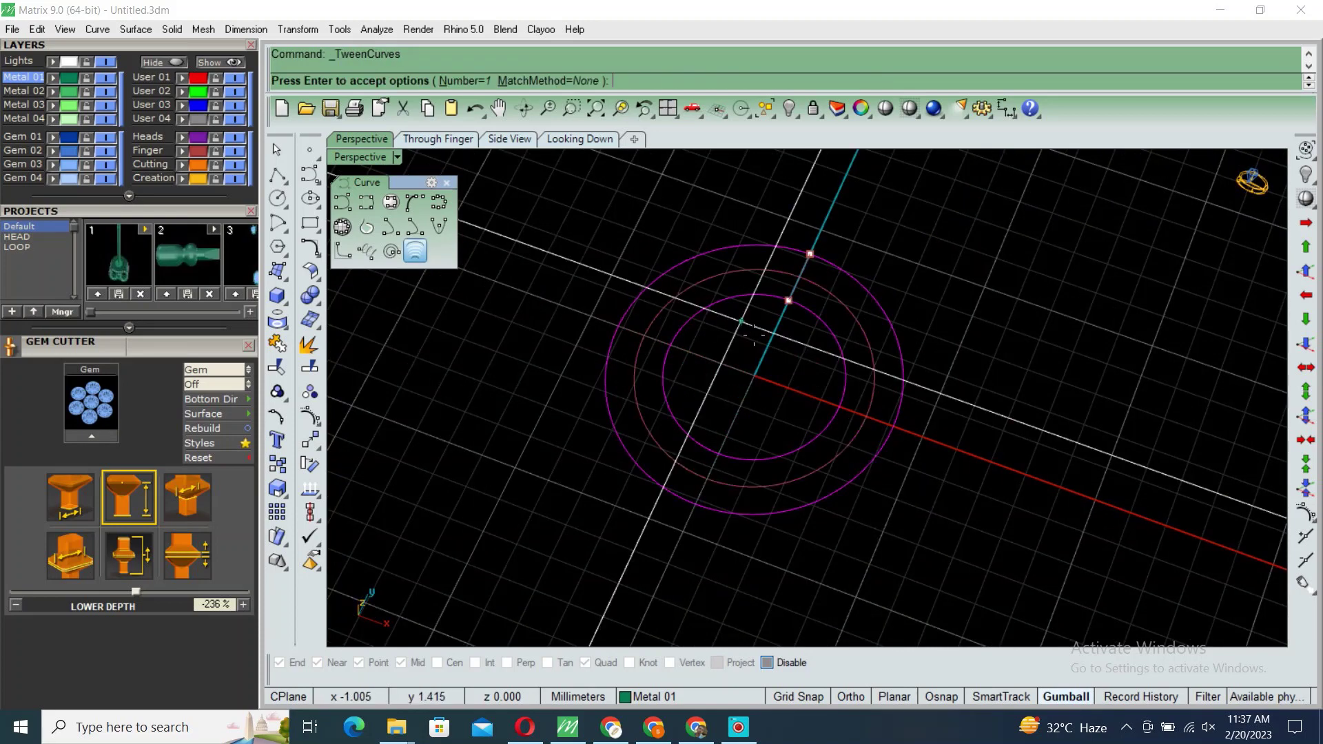
{"action": "key", "text": "Escape"}
{"action": "left_click", "coordinate": [898, 370]}
{"action": "type", "text": "offset"}
{"action": "key", "text": "Return"}
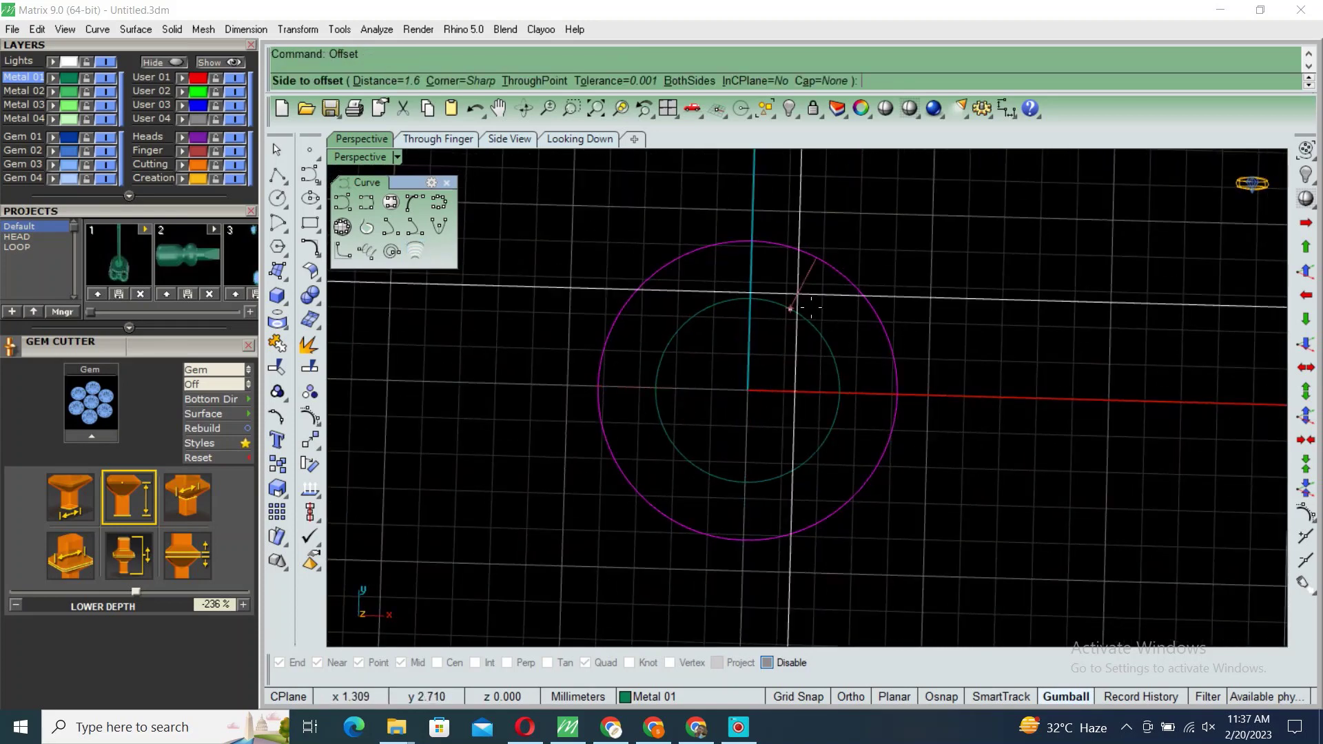
{"action": "type", "text": "1.5/2"}
{"action": "key", "text": "Return"}
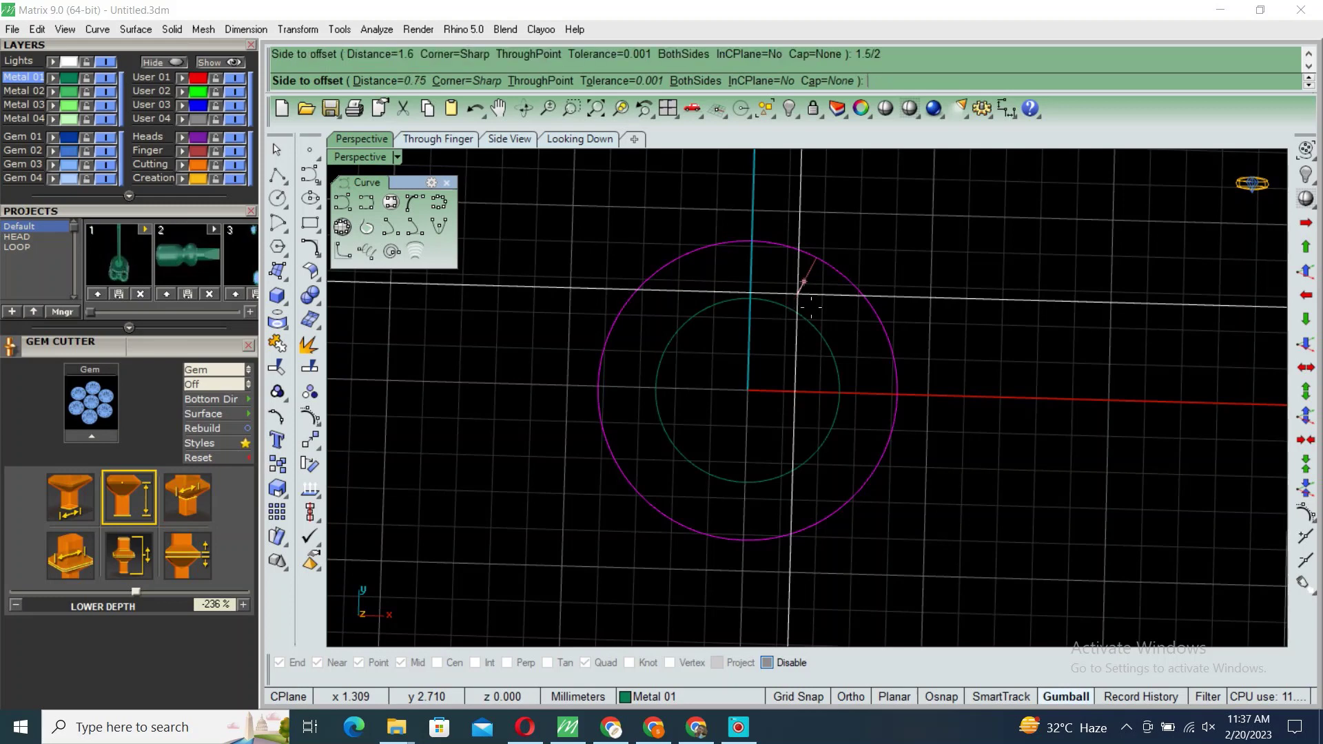
{"action": "left_click", "coordinate": [795, 282]}
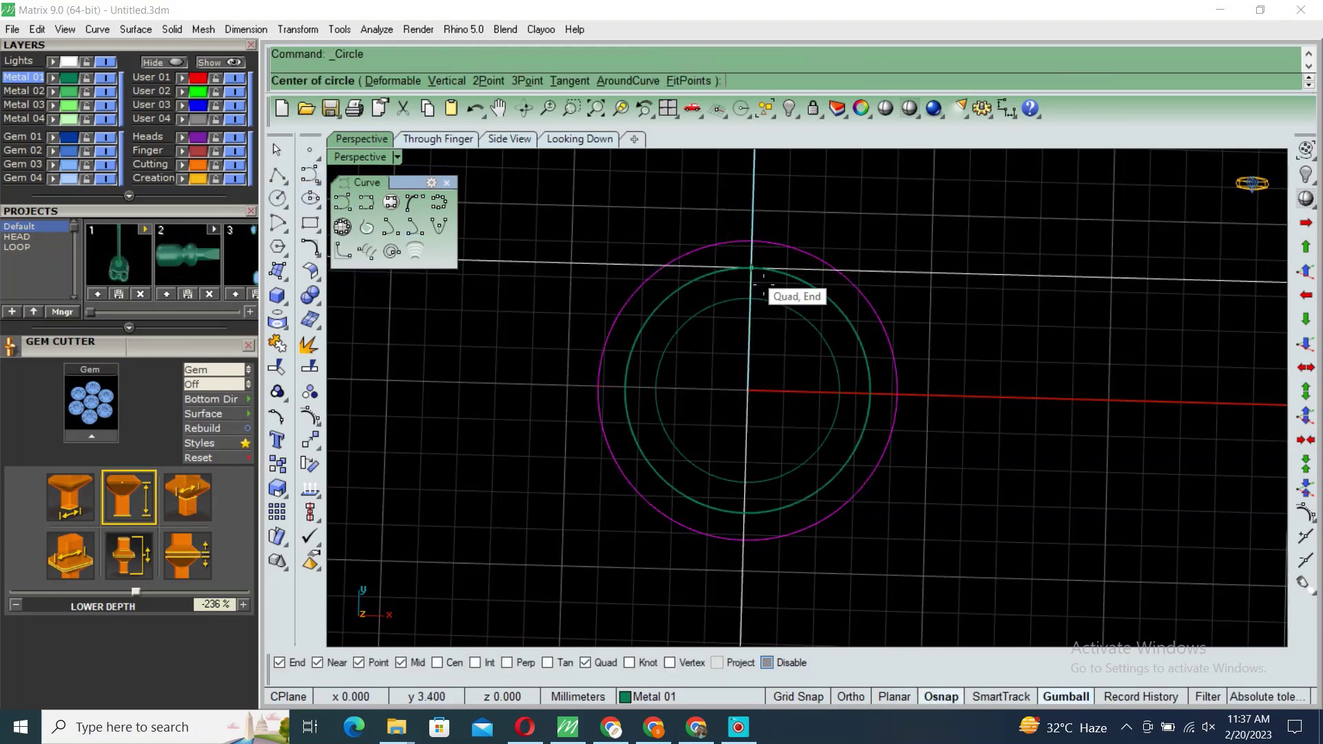
Step: Draw a 1.2 mm circle on the midline's top and offset it 0.15 outward
{"action": "left_click", "coordinate": [754, 270]}
{"action": "type", "text": "2"}
{"action": "key", "text": "Return"}
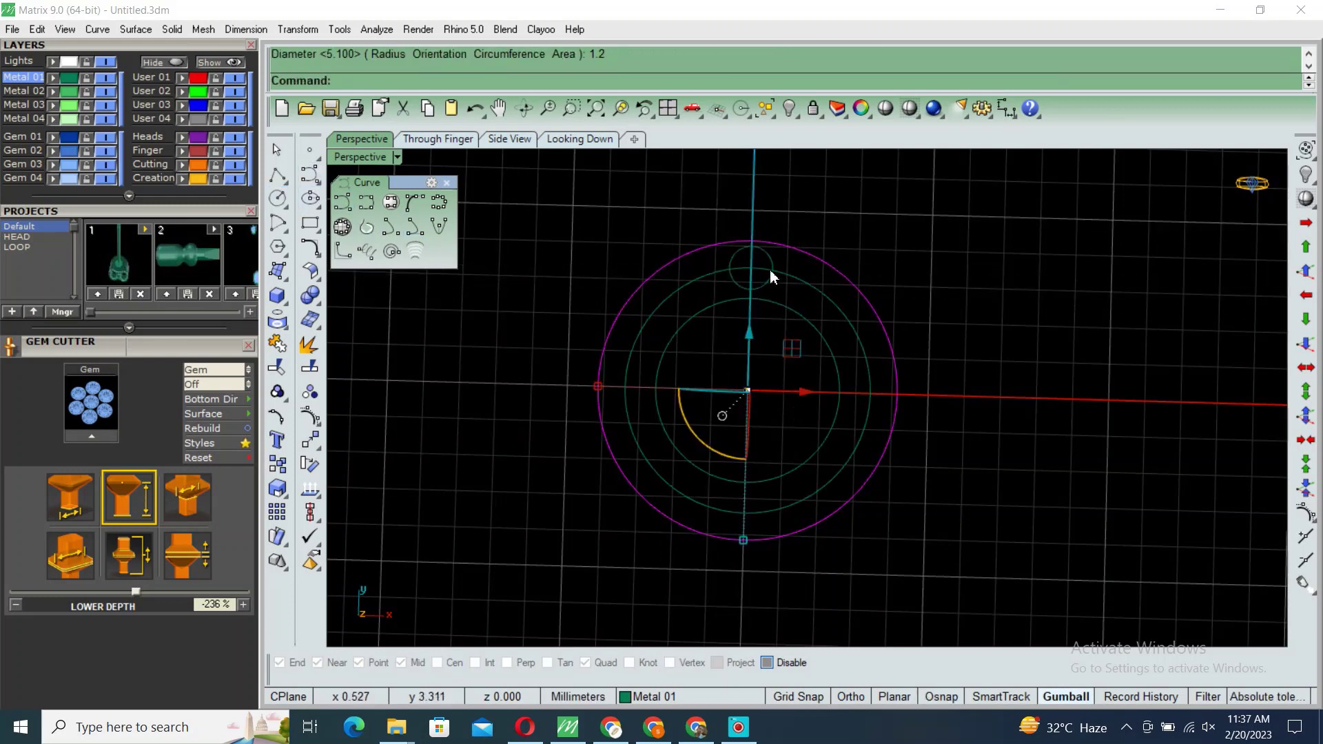
{"action": "type", "text": "offset"}
{"action": "key", "text": "Return"}
{"action": "left_click", "coordinate": [771, 271]}
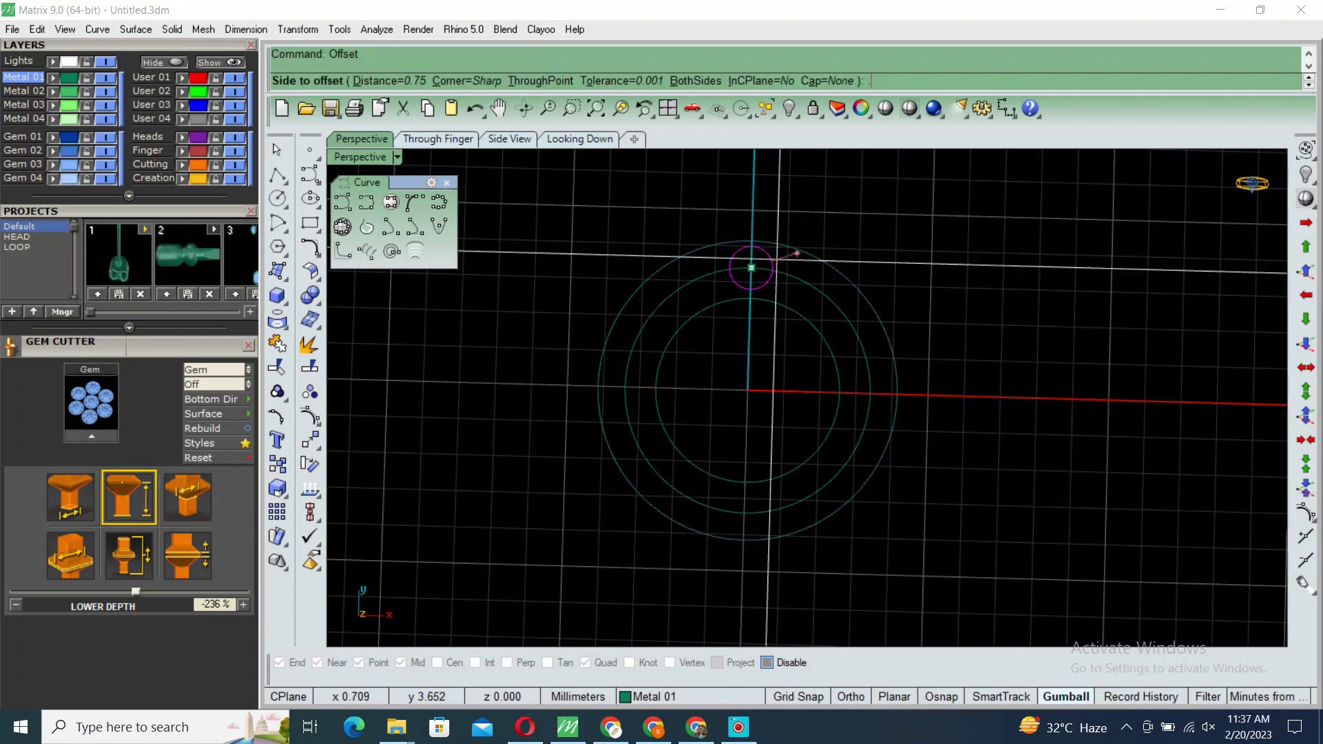
{"action": "type", "text": ".15"}
{"action": "key", "text": "Return"}
{"action": "left_click", "coordinate": [676, 217]}
Step: Polar-array the two small circles 16 times around the origin over 360 degrees
{"action": "left_click_drag", "start_coordinate": [676, 216], "coordinate": [844, 345]}
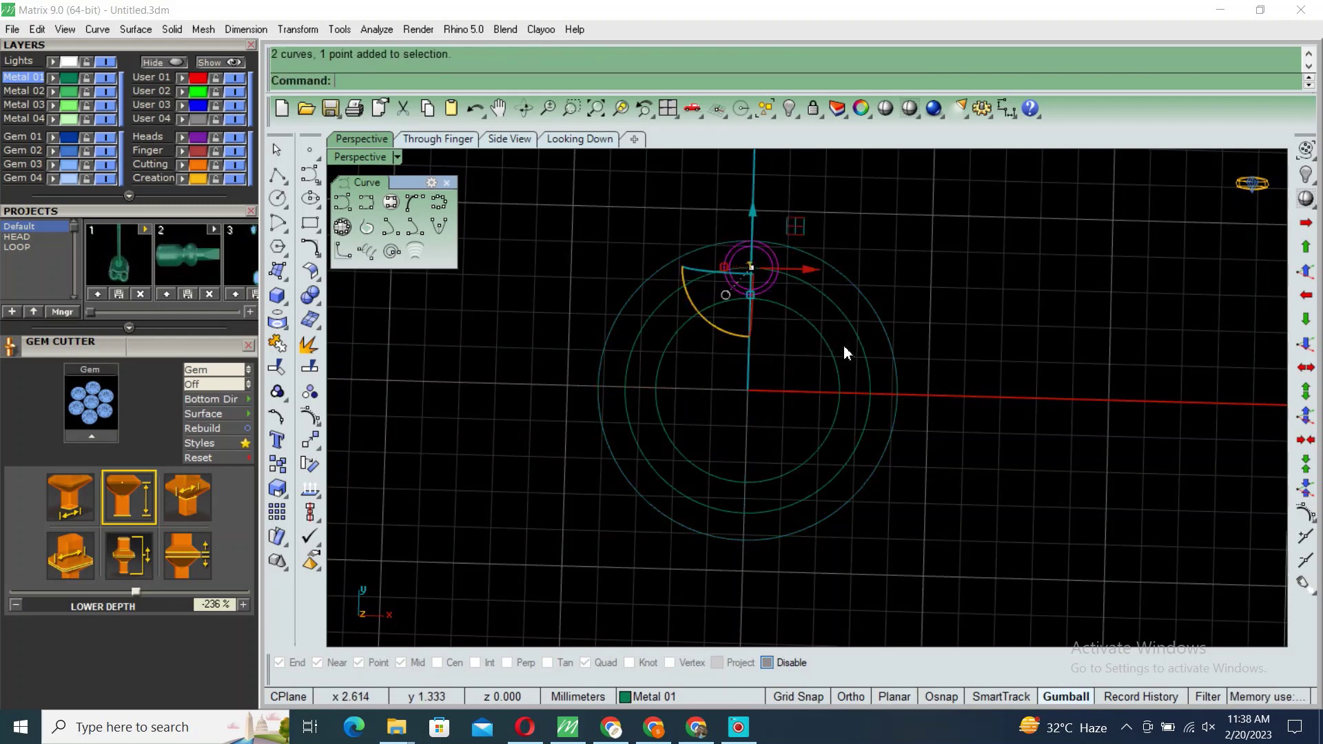
{"action": "type", "text": "arraypolar"}
{"action": "key", "text": "Return"}
{"action": "type", "text": "0"}
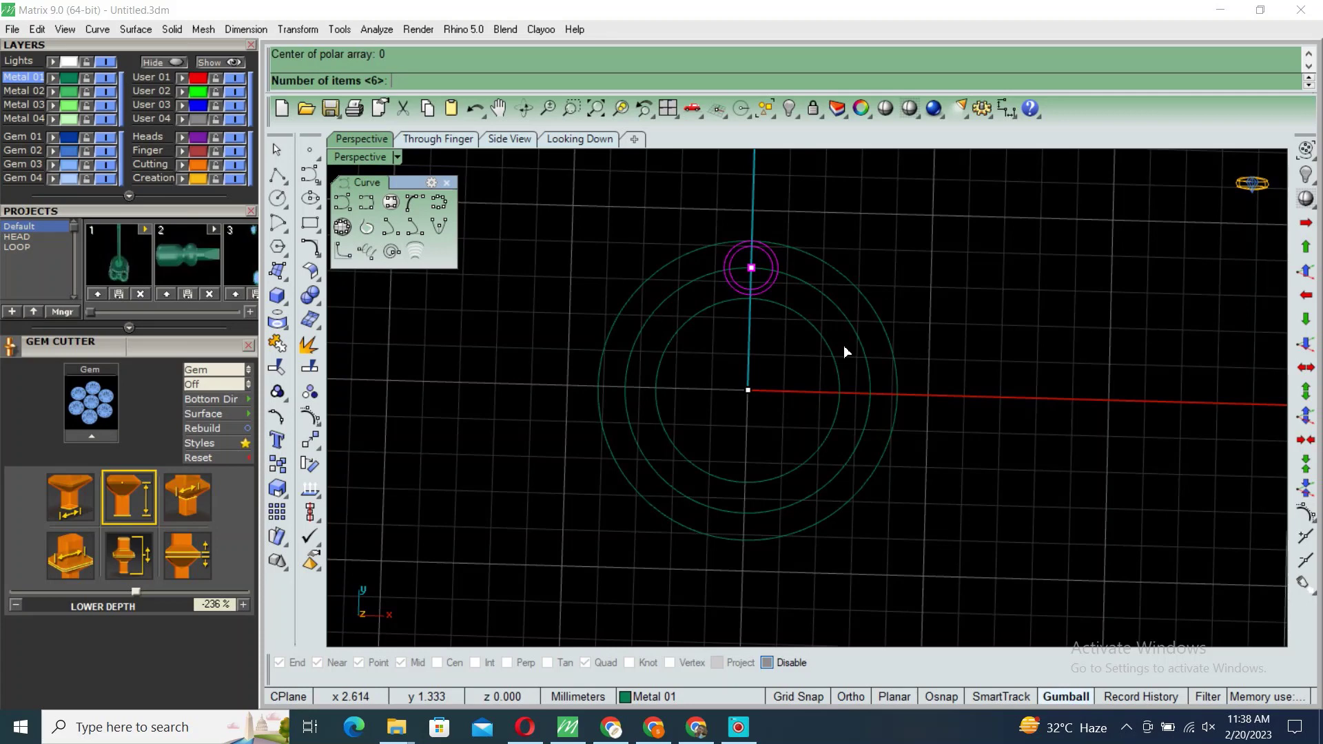
{"action": "key", "text": "Return"}
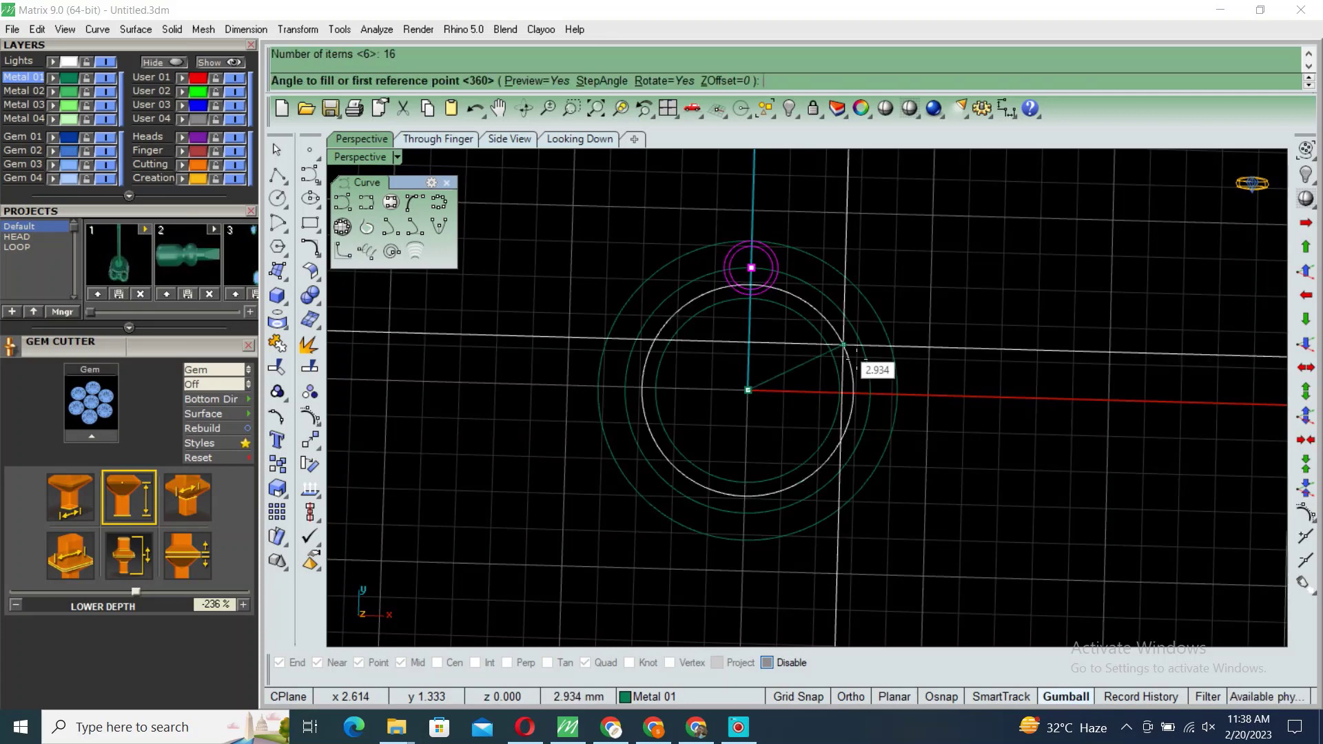
{"action": "key", "text": "Return"}
{"action": "key", "text": "Return"}
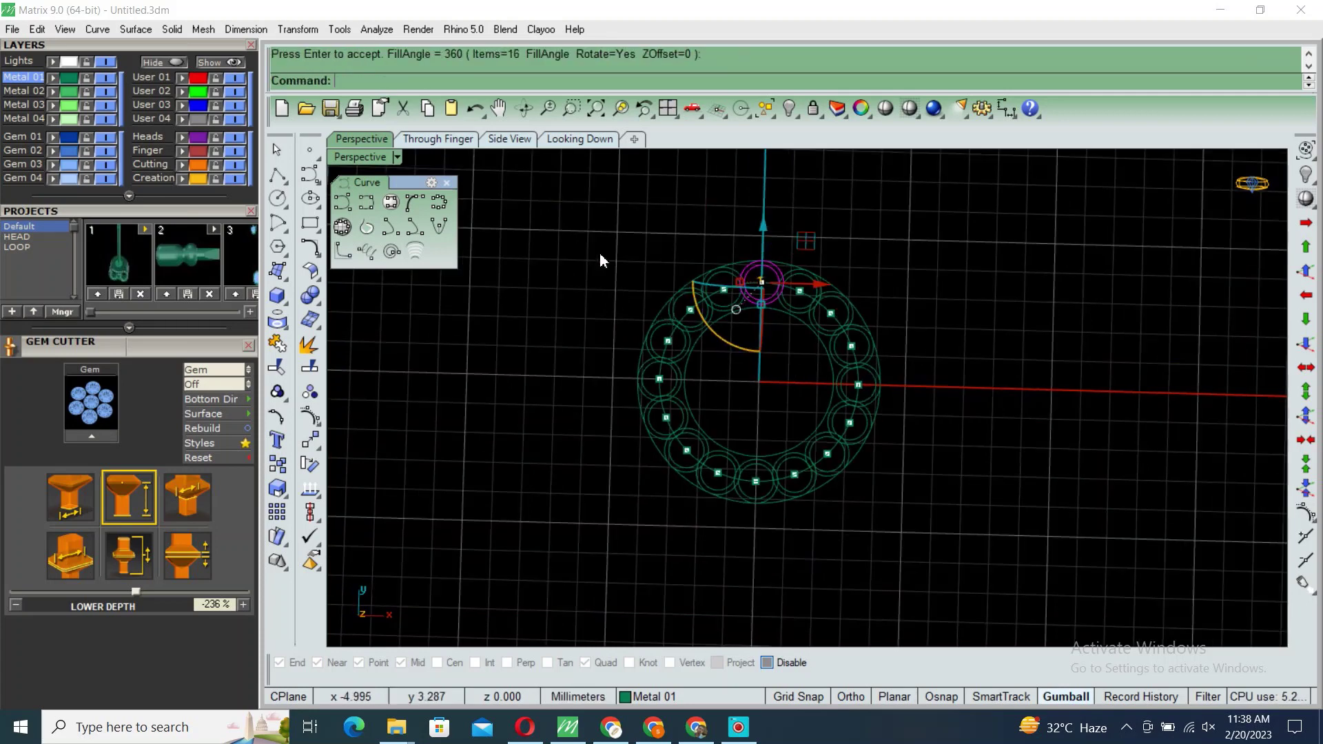
{"action": "left_click_drag", "start_coordinate": [605, 260], "coordinate": [758, 429]}
Step: Extrude the flat band between the outer and inner circles
{"action": "scroll", "coordinate": [825, 522], "scroll_direction": "up", "scroll_amount": 3}
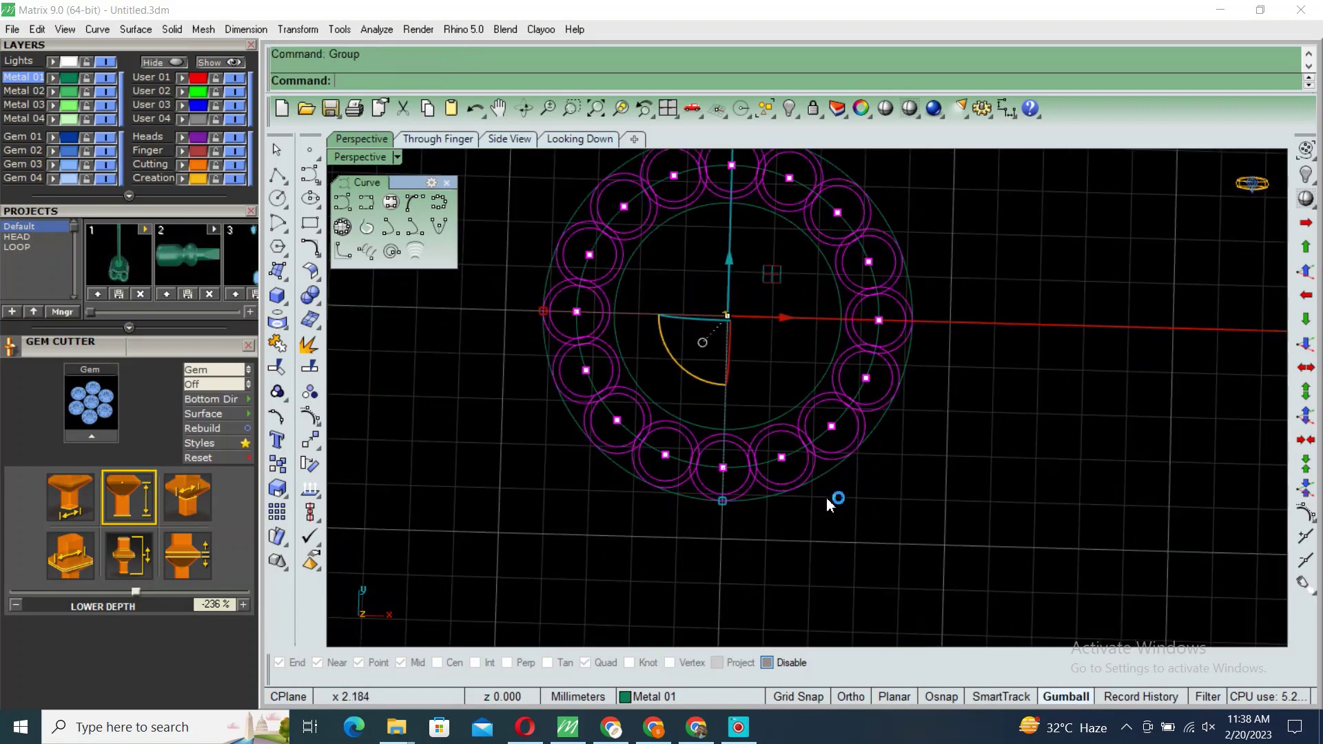
{"action": "left_click", "coordinate": [830, 481]}
{"action": "right_click_drag", "start_coordinate": [801, 481], "coordinate": [783, 402]}
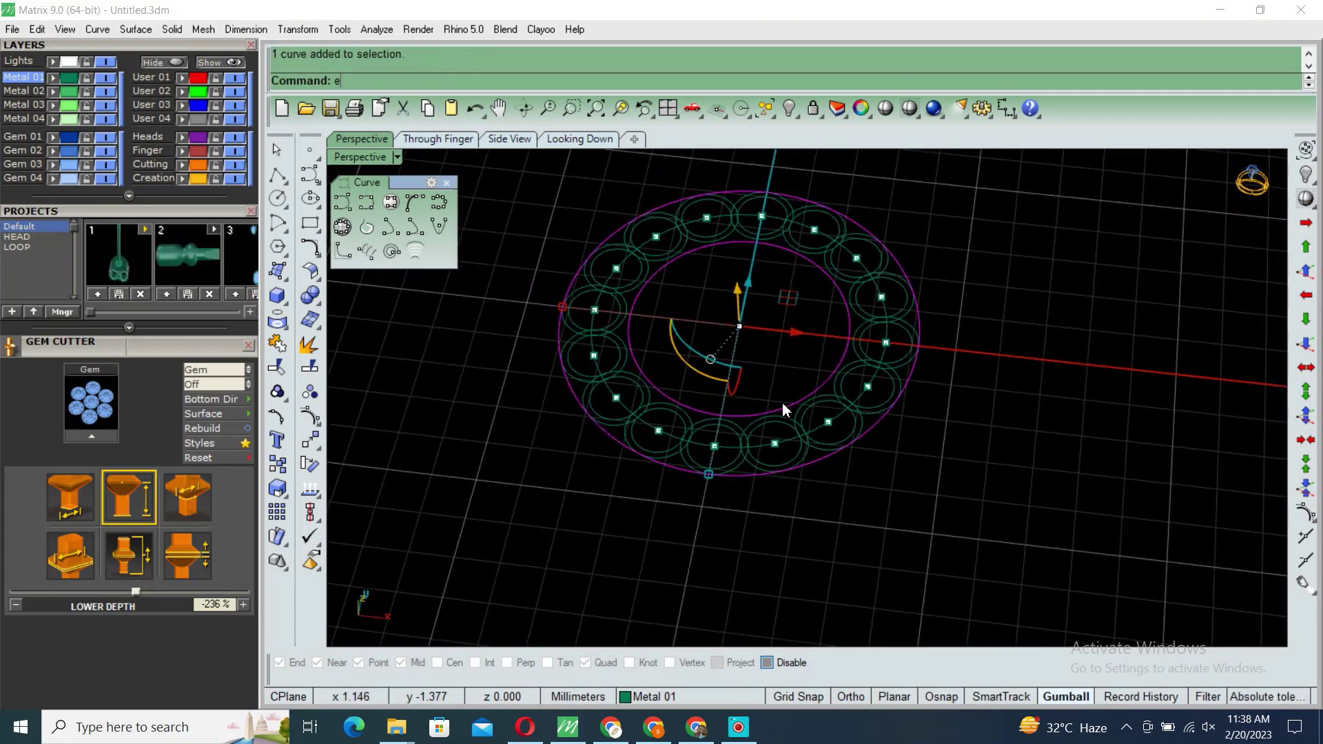
{"action": "left_click", "coordinate": [802, 489]}
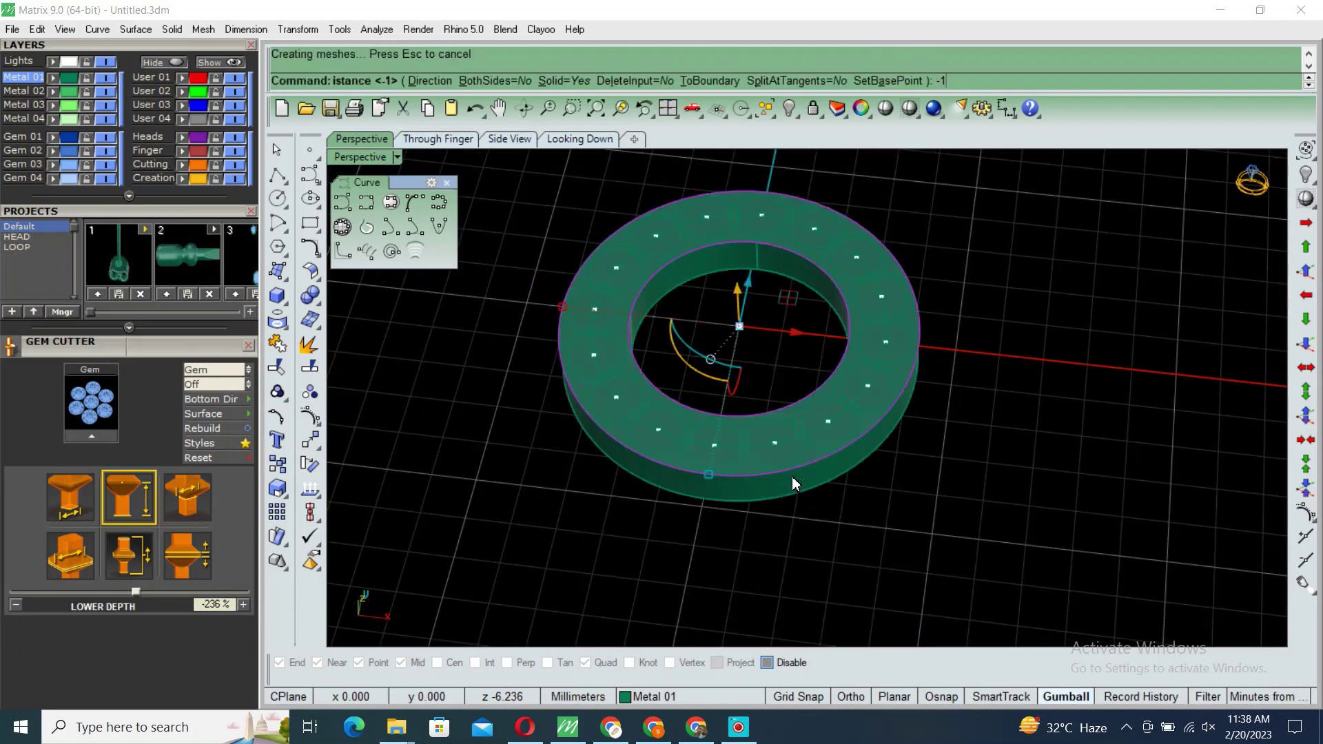
{"action": "mouse_move", "coordinate": [793, 479]}
{"action": "right_mouse_down"}
{"action": "mouse_move", "coordinate": [835, 428]}
{"action": "mouse_move", "coordinate": [758, 307]}
{"action": "mouse_move", "coordinate": [787, 352]}
{"action": "mouse_move", "coordinate": [772, 331]}
{"action": "right_mouse_up"}
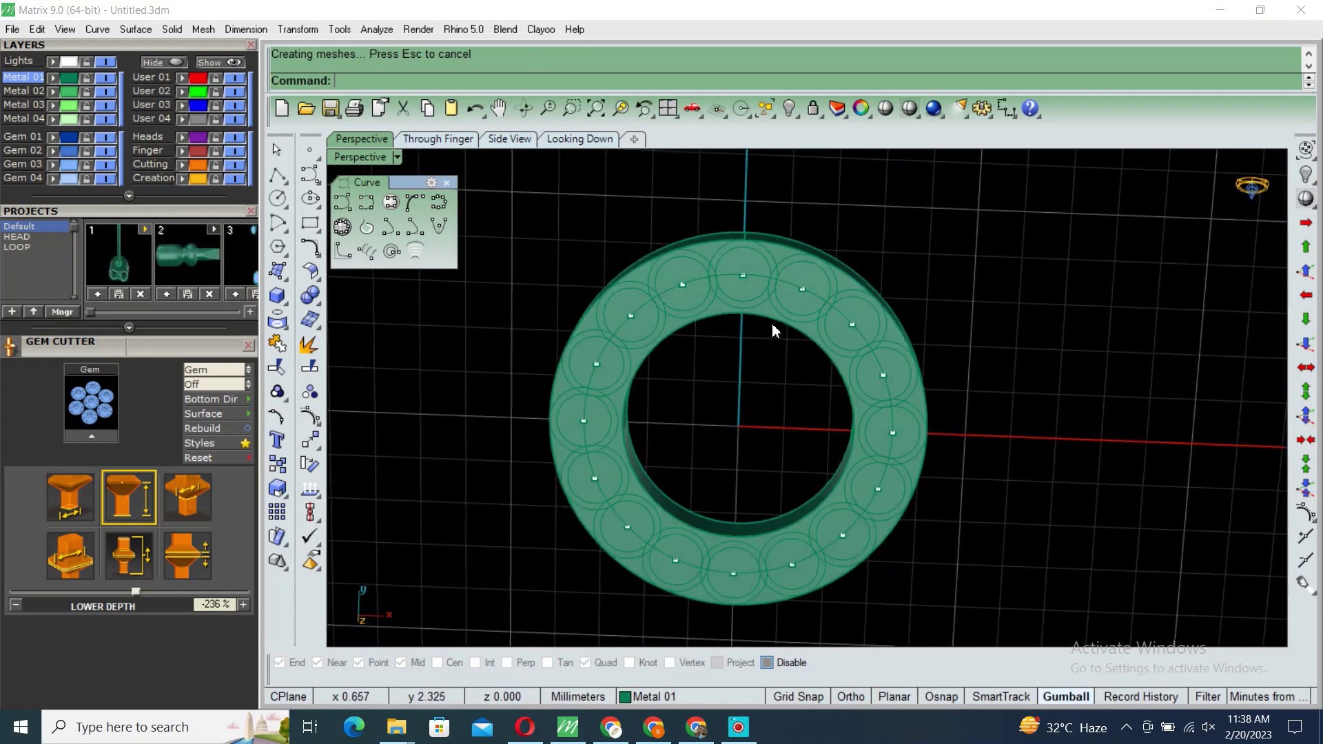
{"action": "left_click", "coordinate": [746, 293]}
{"action": "key", "text": "F6"}
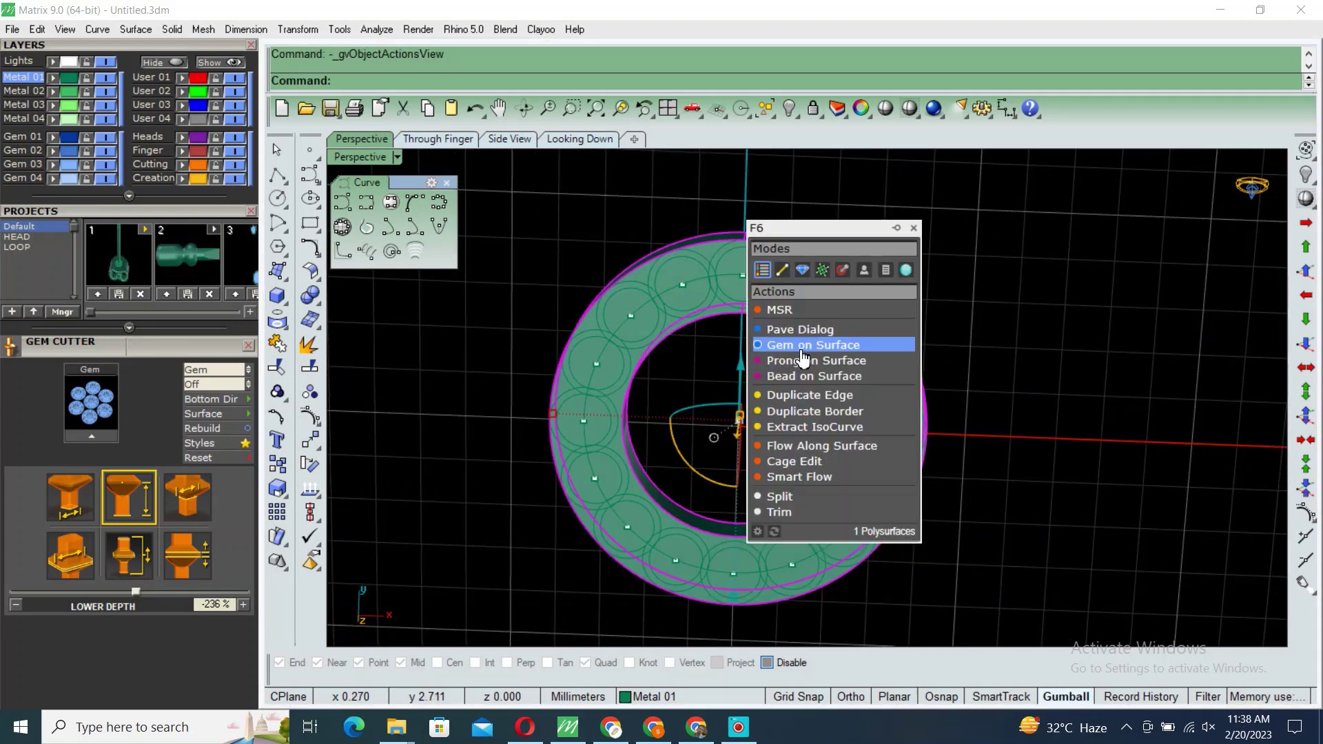
Step: Place a 120% gem in the top circle, array it 16 times around the band, and group them
{"action": "left_click", "coordinate": [806, 345]}
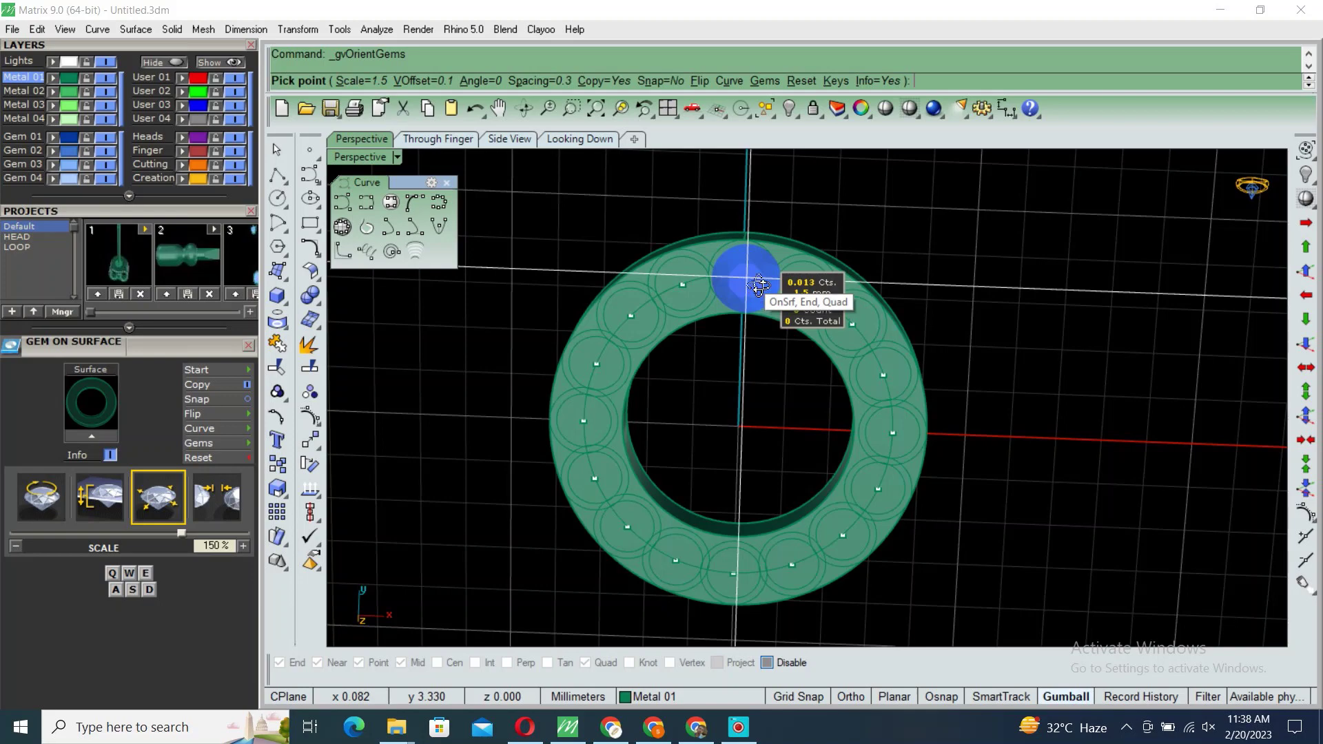
{"action": "key", "text": "s"}
{"action": "key", "text": "s"}
{"action": "key", "text": "s"}
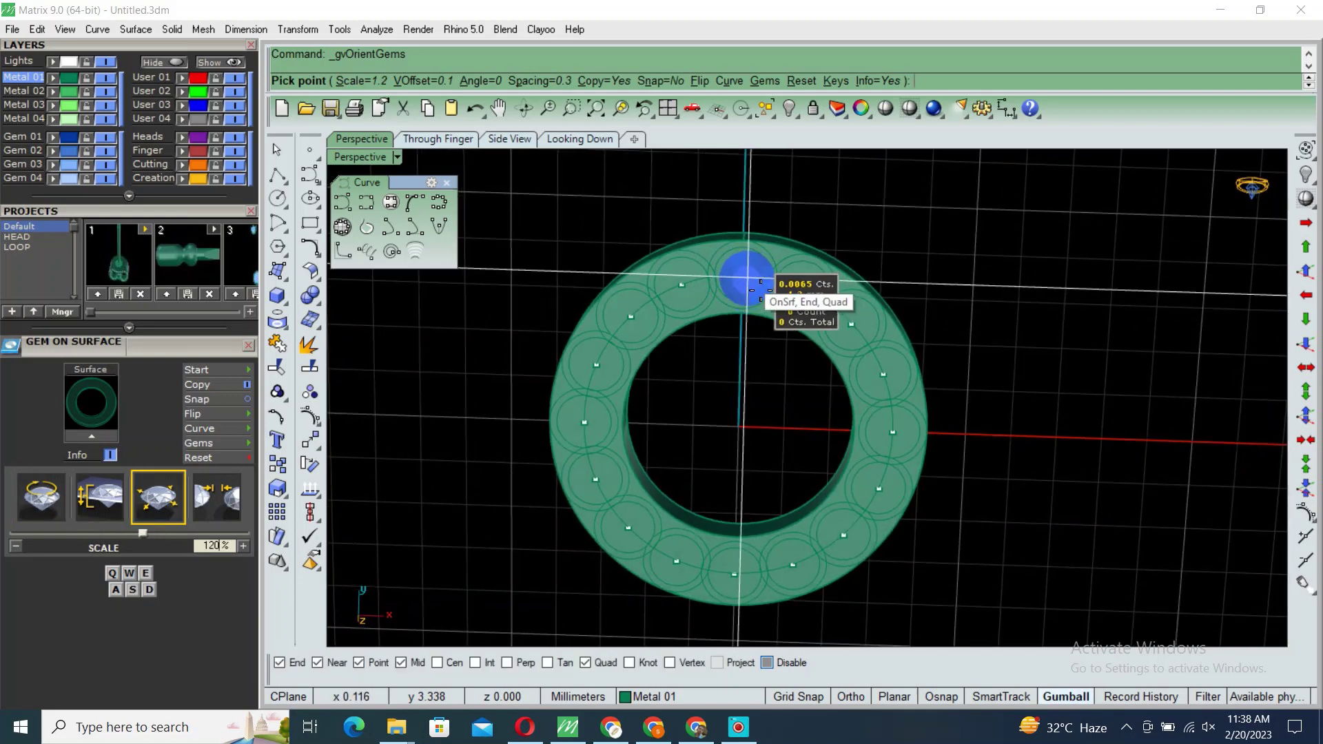
{"action": "left_click", "coordinate": [744, 275]}
{"action": "key", "text": "Return"}
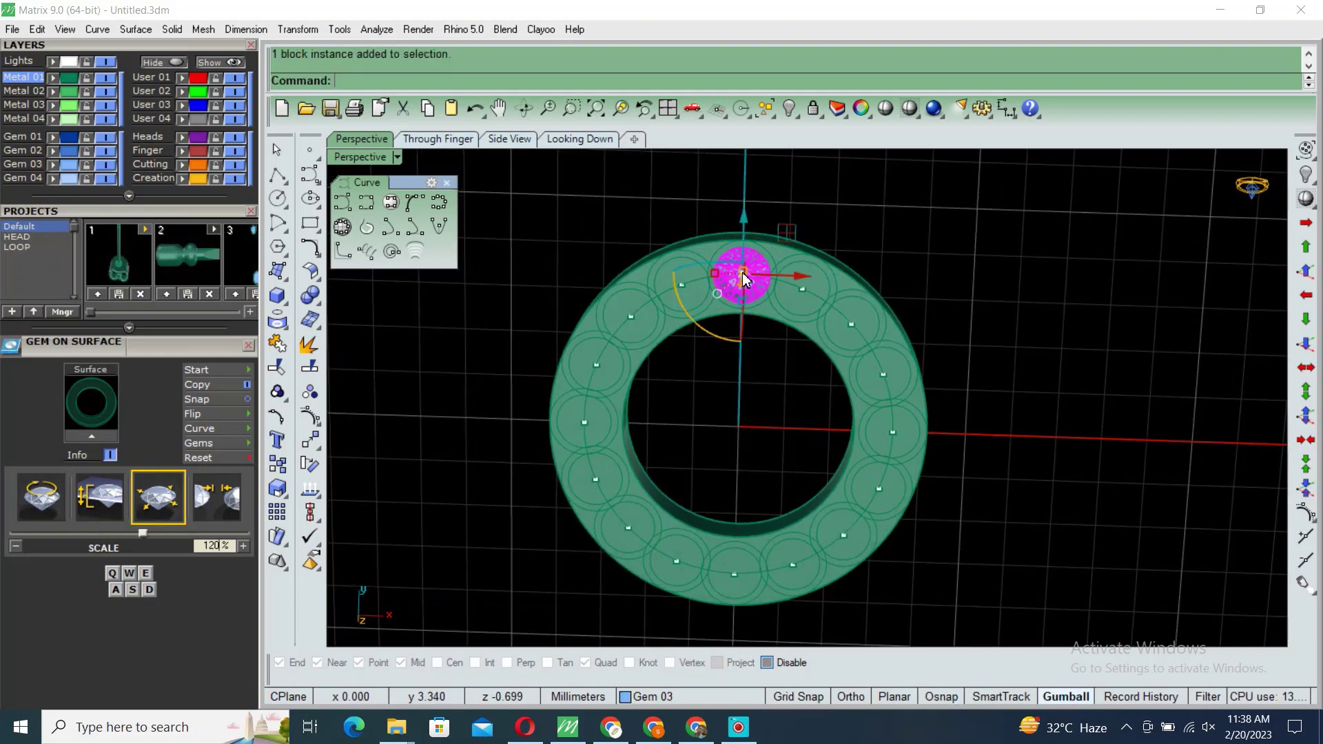
{"action": "type", "text": "pp"}
{"action": "key", "text": "Return"}
{"action": "key", "text": "Return"}
{"action": "key", "text": "Return"}
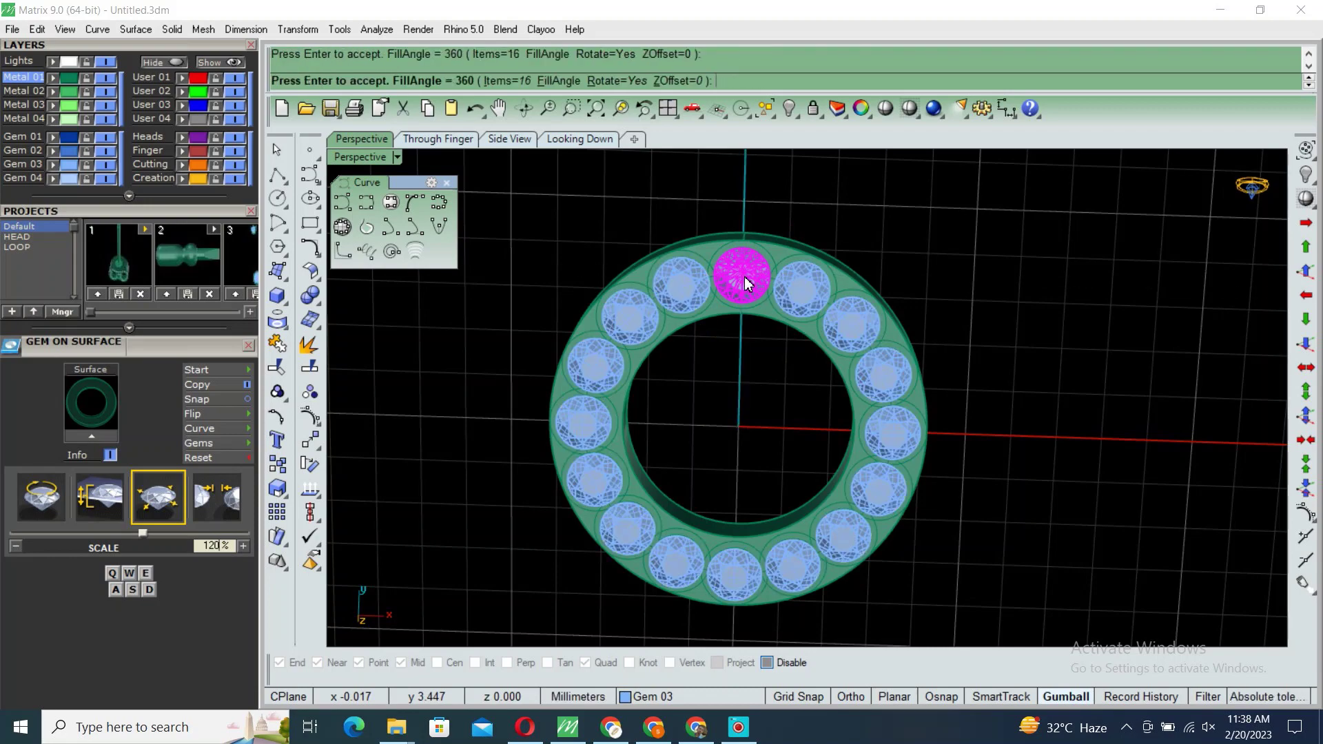
{"action": "key", "text": "Return"}
{"action": "key", "text": "Return"}
{"action": "right_click_drag", "start_coordinate": [834, 428], "coordinate": [811, 362]}
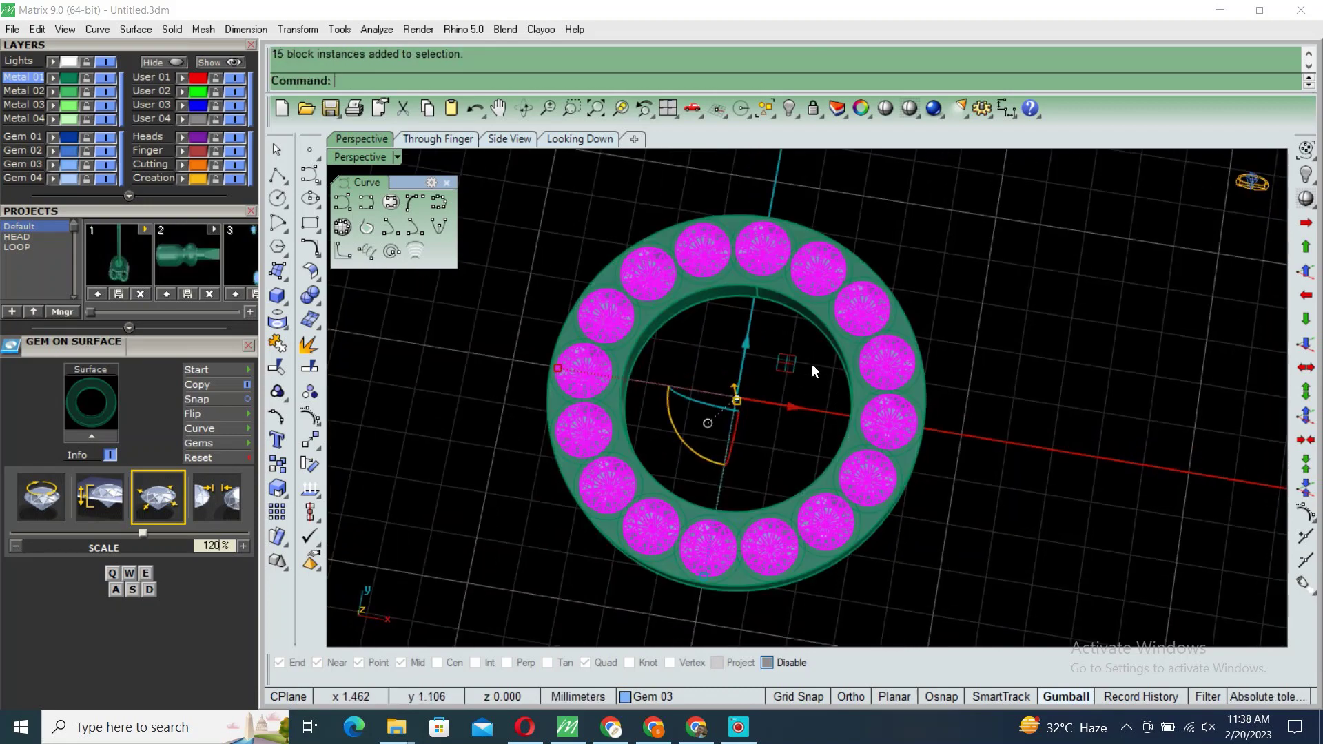
{"action": "key", "text": "ctrl+g"}
{"action": "scroll", "coordinate": [885, 454], "scroll_direction": "down", "scroll_amount": 2}
Step: Add cutters to all gems and subtract them from the band to cut the seats
{"action": "key", "text": "F6"}
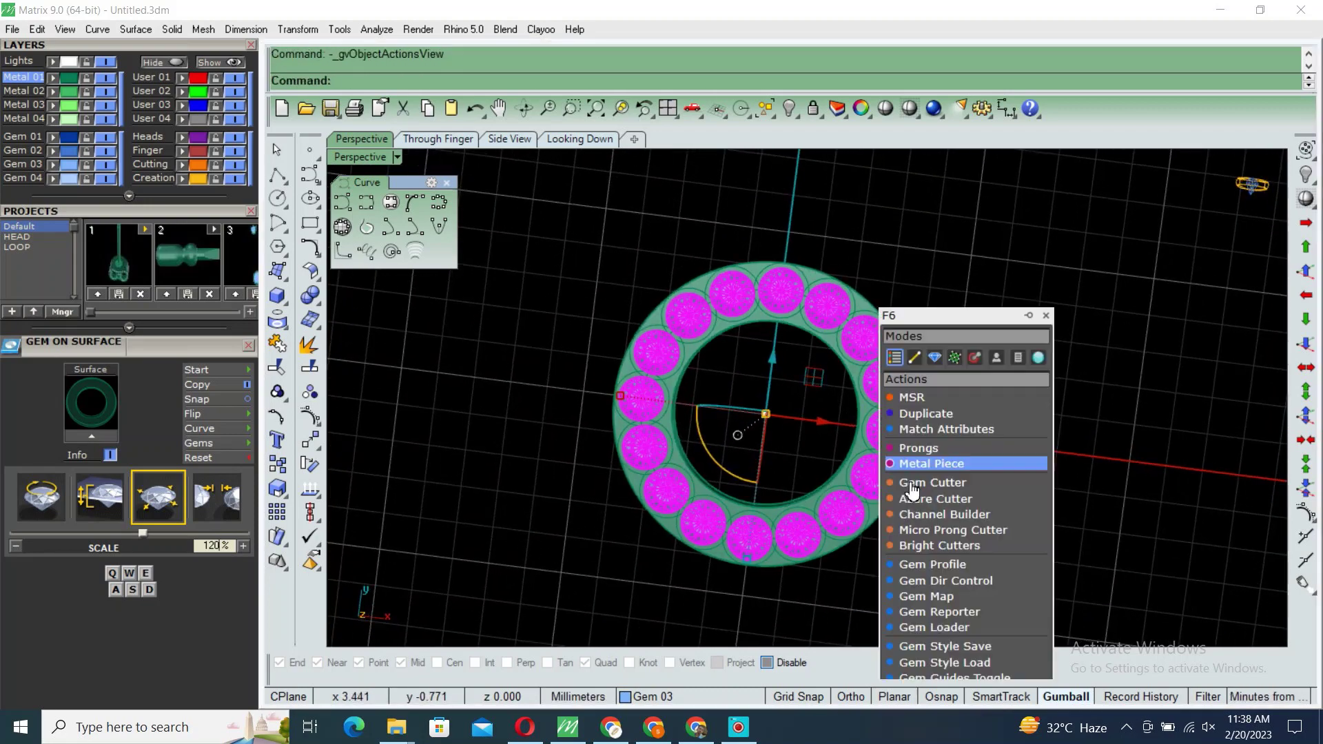
{"action": "left_click", "coordinate": [935, 499]}
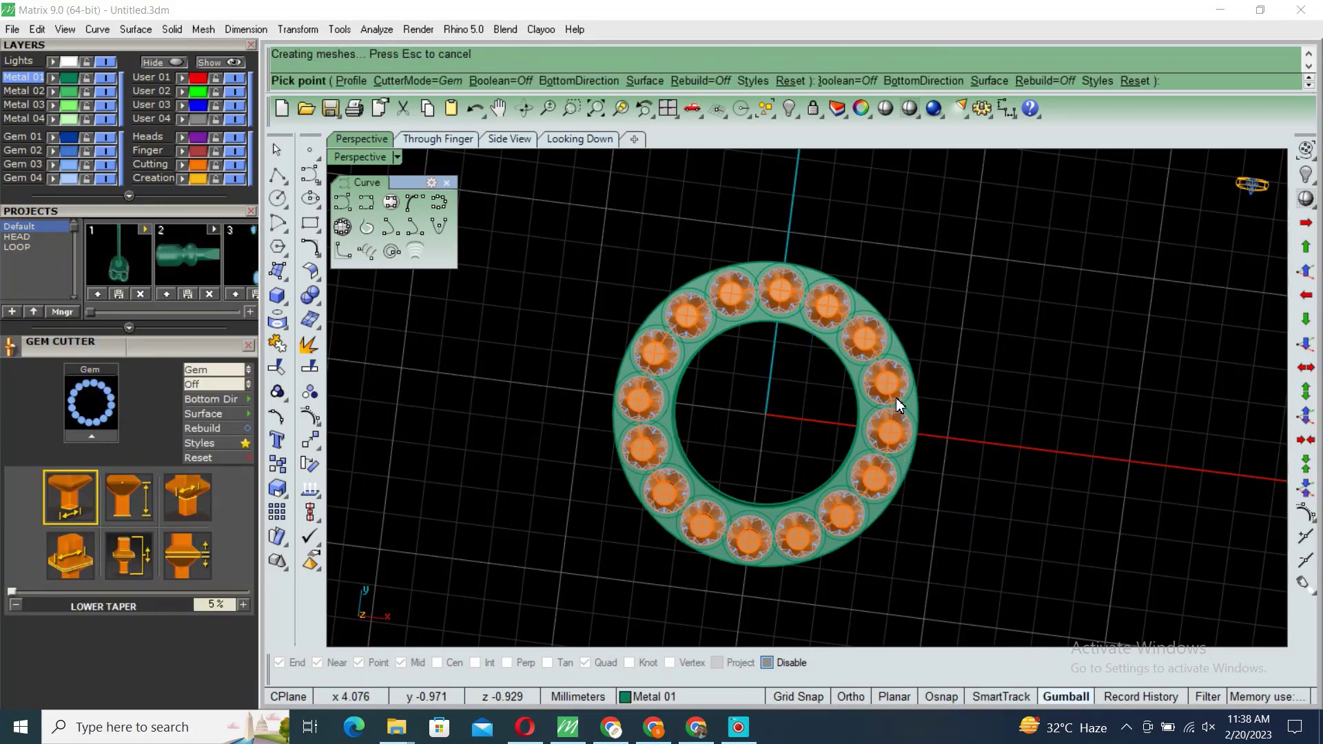
{"action": "key", "text": "Return"}
{"action": "mouse_move", "coordinate": [911, 510]}
{"action": "right_mouse_down"}
{"action": "mouse_move", "coordinate": [907, 443]}
{"action": "mouse_move", "coordinate": [866, 465]}
{"action": "right_mouse_up"}
{"action": "left_click", "coordinate": [907, 443]}
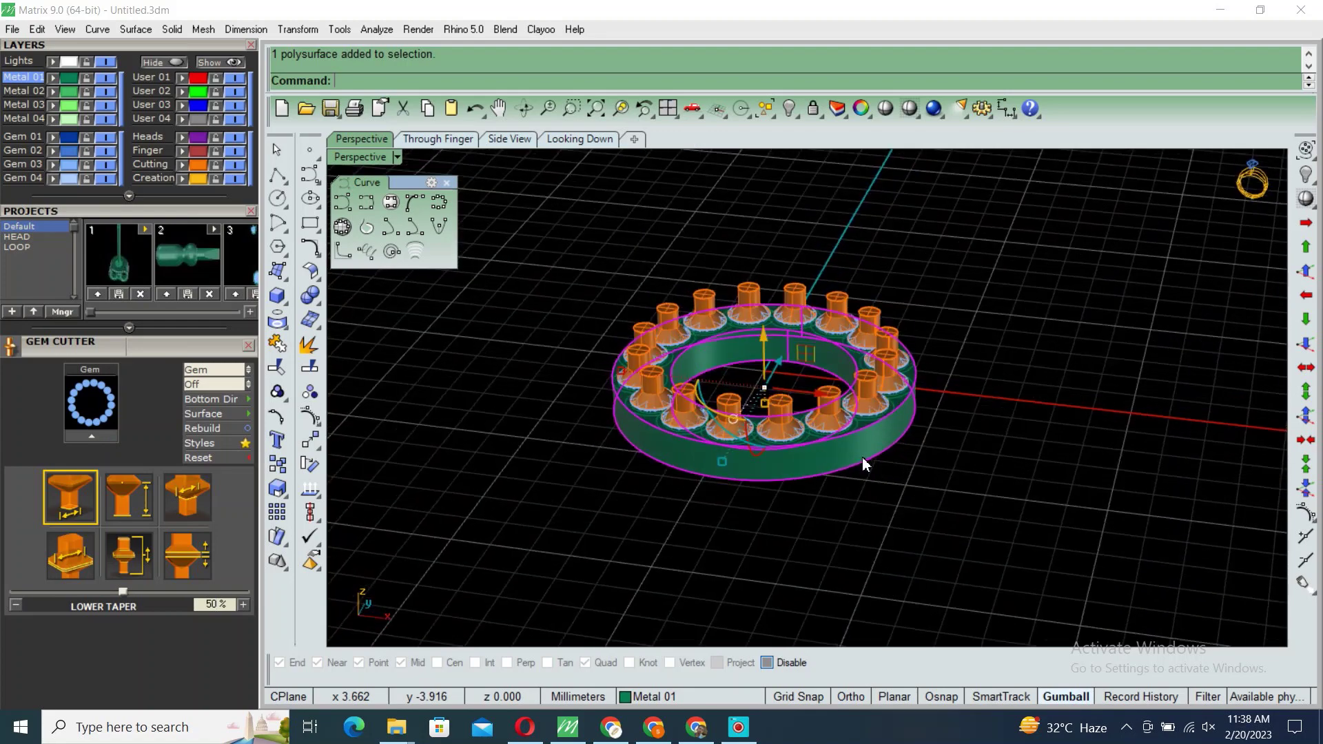
{"action": "type", "text": "b"}
{"action": "key", "text": "Return"}
{"action": "left_click", "coordinate": [857, 413]}
{"action": "key", "text": "Return"}
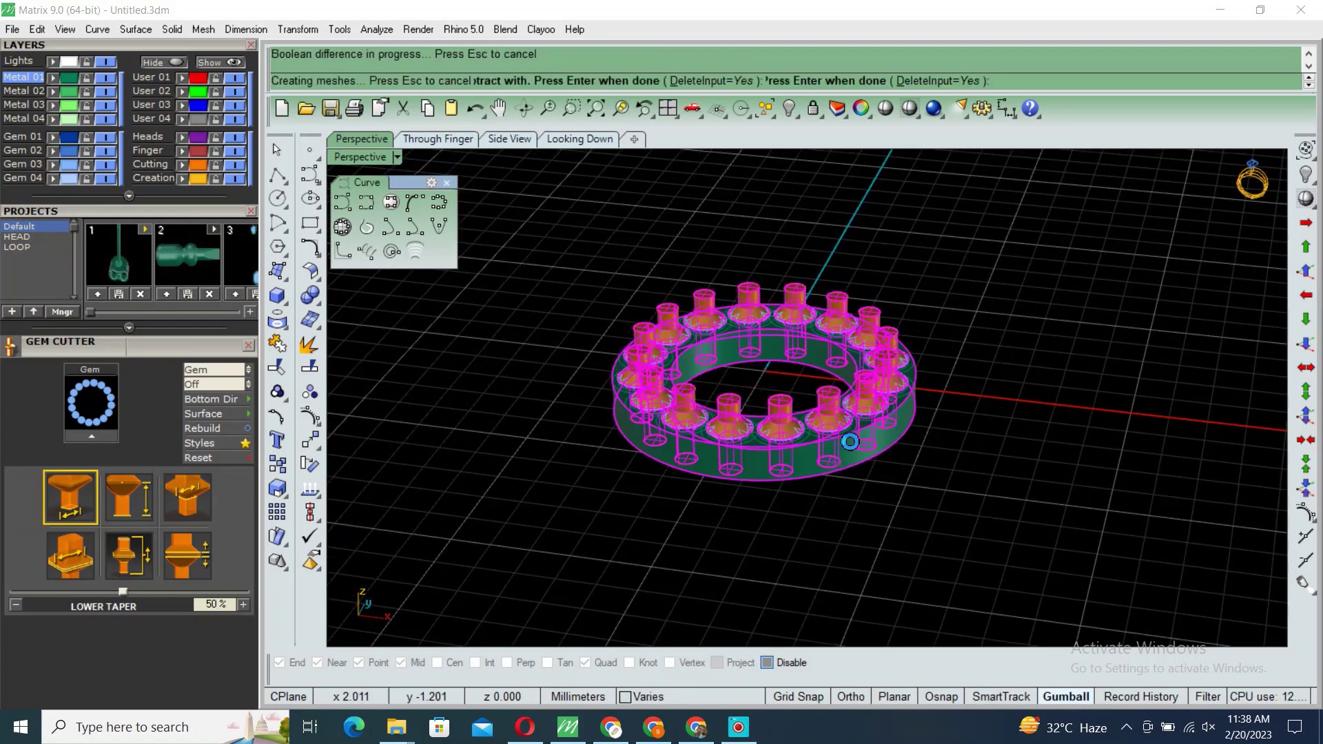
Step: Reselect the gems and start the Prong Adder
{"action": "left_click", "coordinate": [875, 423]}
{"action": "key", "text": "F6"}
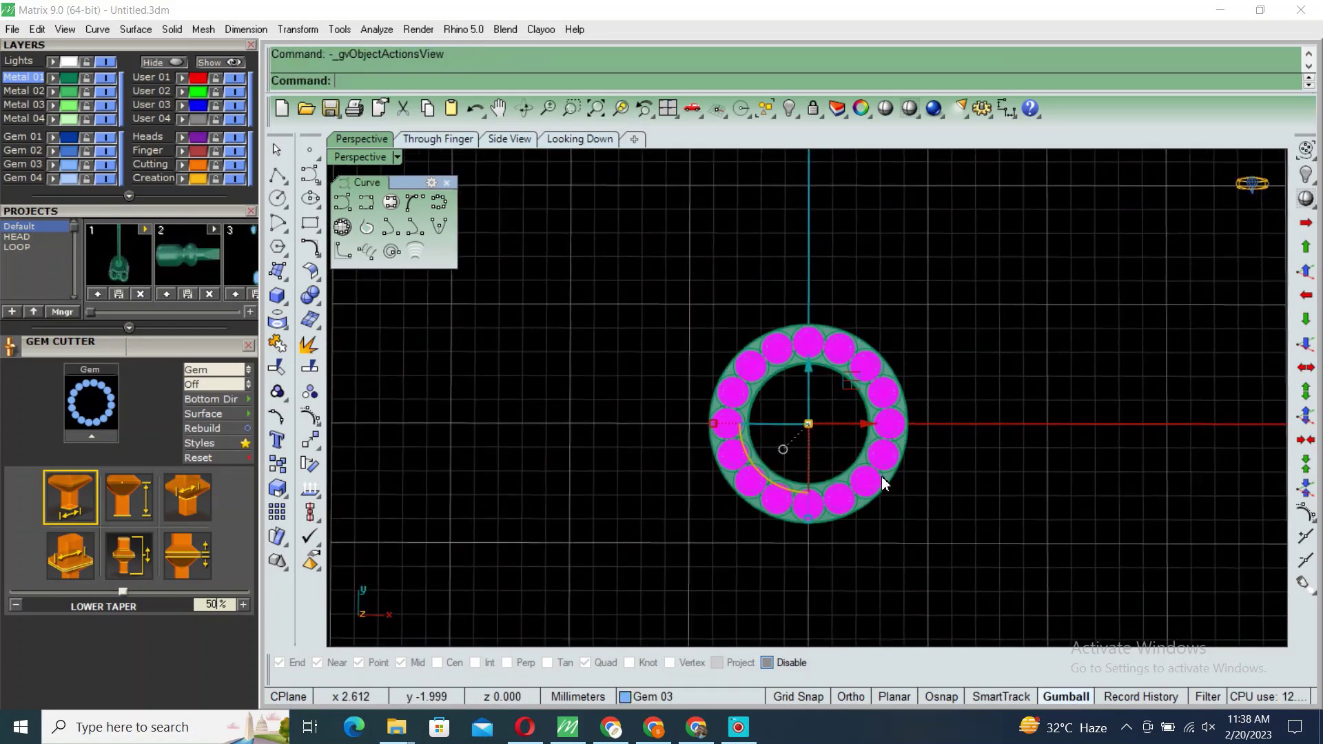
{"action": "left_click", "coordinate": [906, 449]}
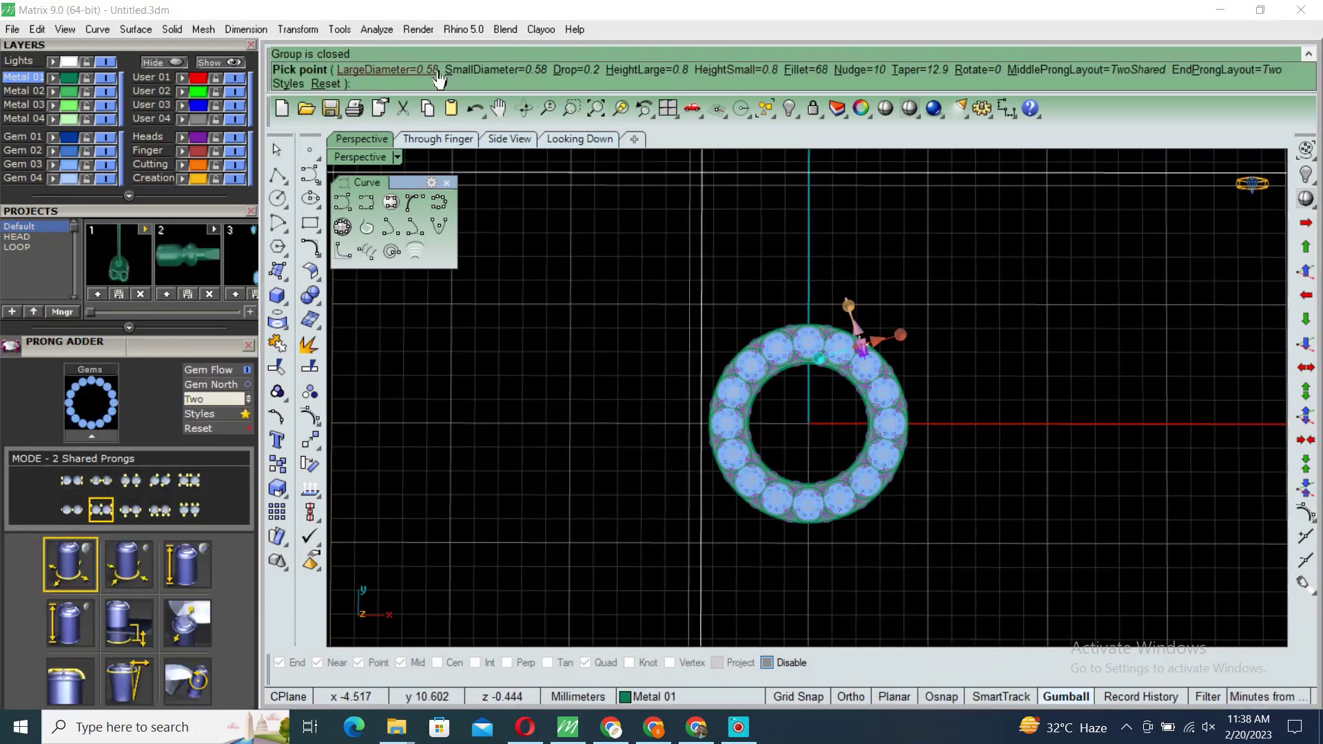
Step: Set the shared prong diameters to 0.55 large and 0.5 small
{"action": "type", "text": "5"}
{"action": "key", "text": "Return"}
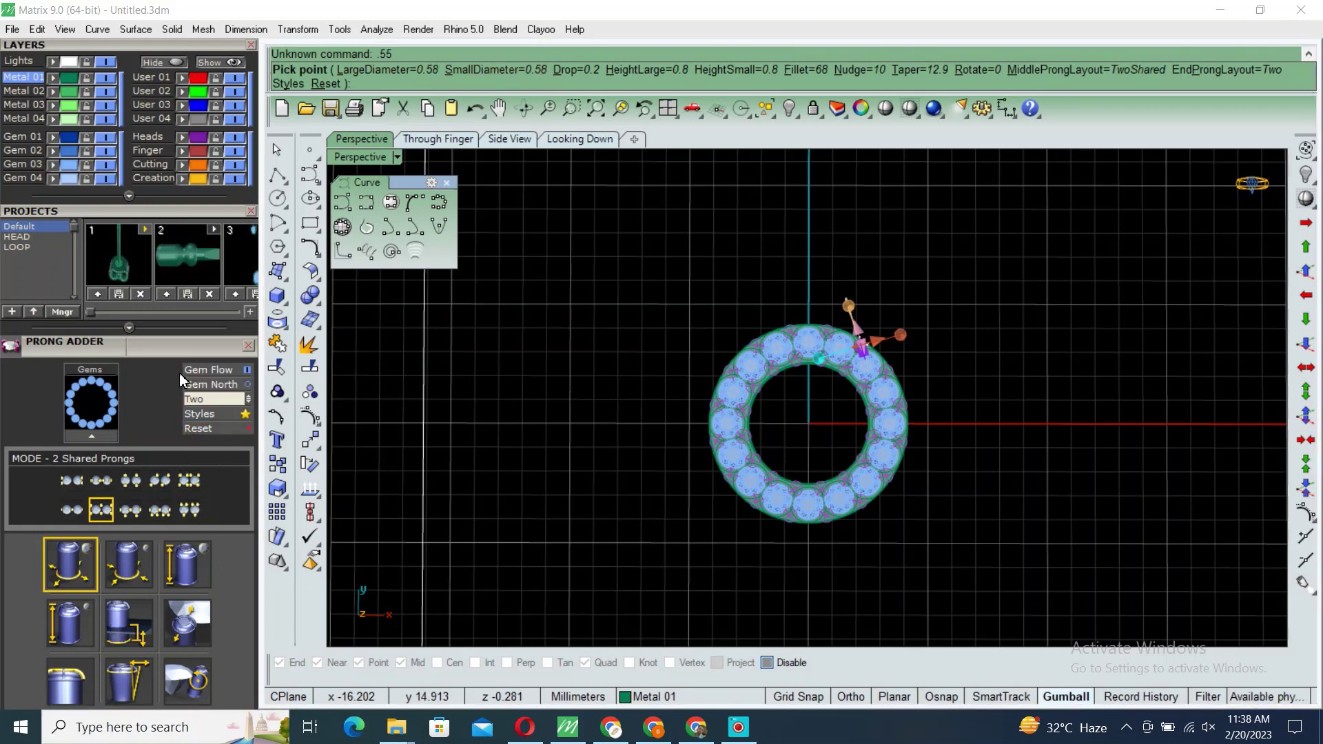
{"action": "scroll", "coordinate": [199, 233], "scroll_direction": "down", "scroll_amount": 3}
{"action": "scroll", "coordinate": [193, 413], "scroll_direction": "down", "scroll_amount": 1}
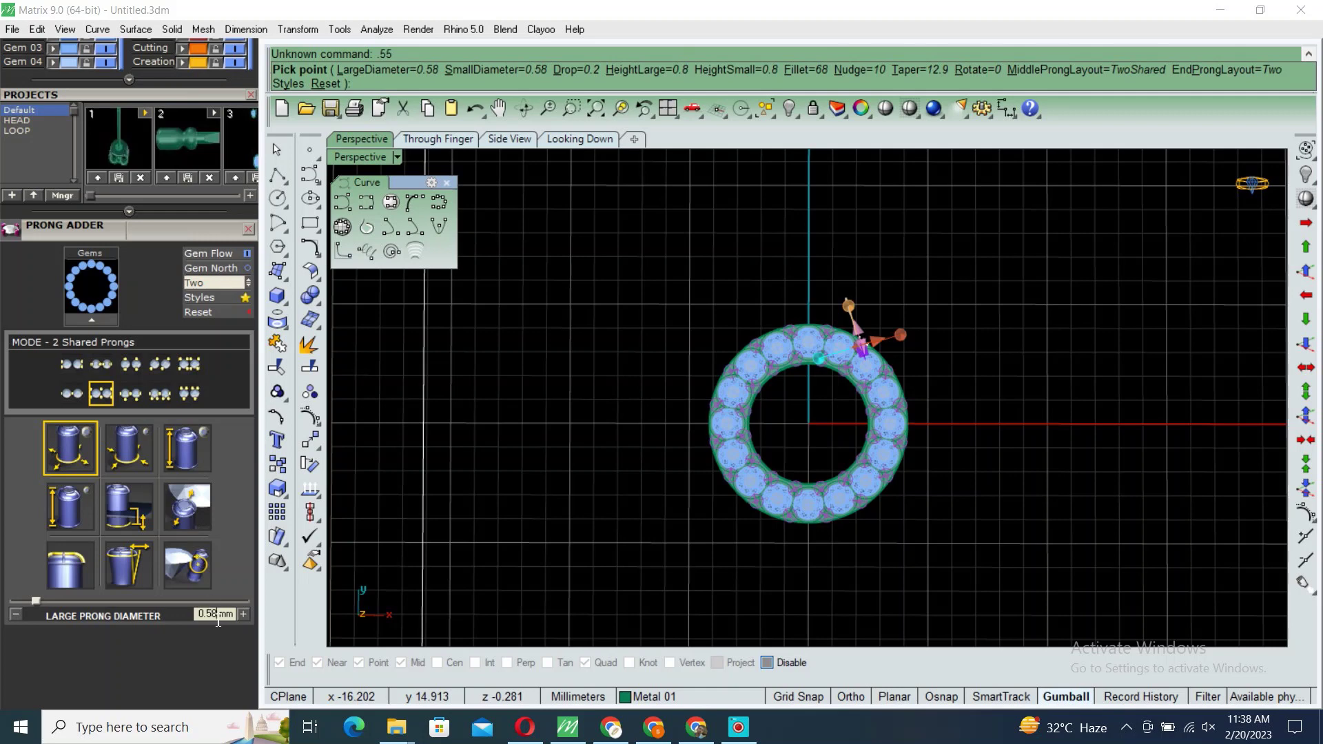
{"action": "type", "text": "0.55"}
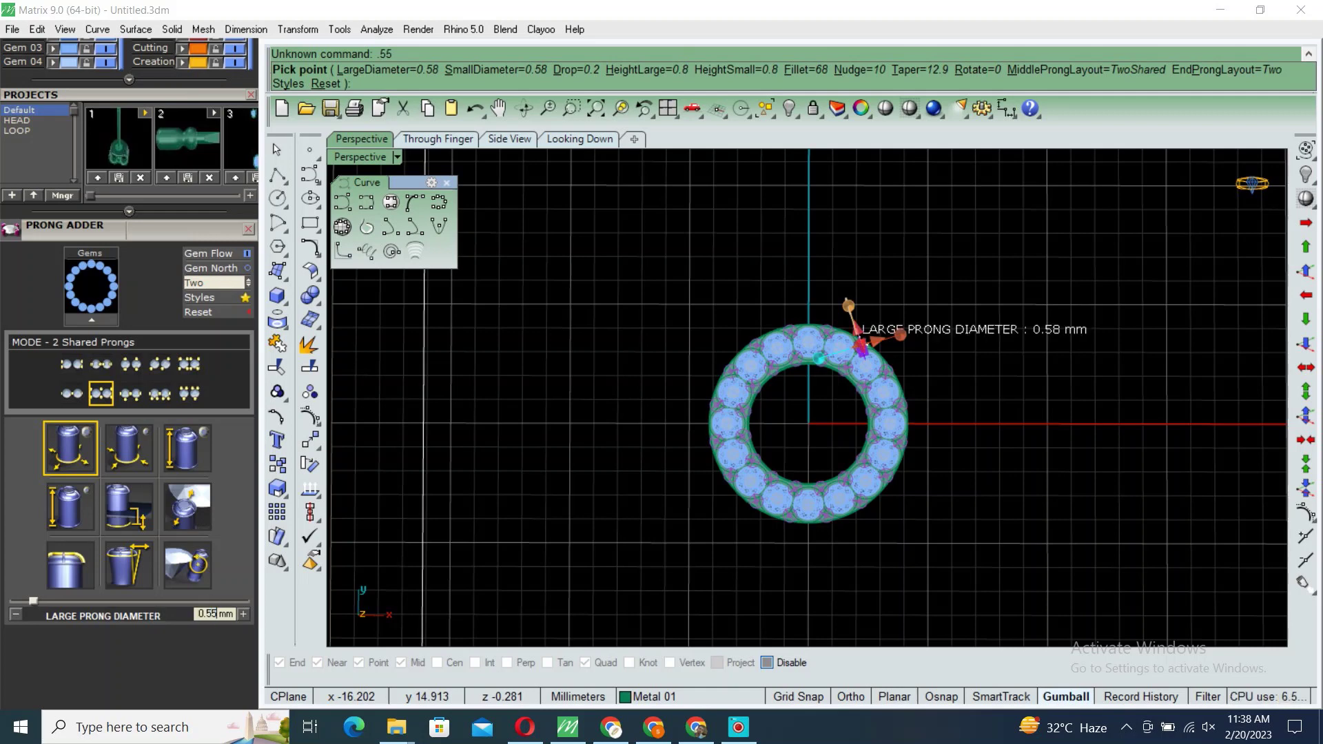
{"action": "key", "text": "Return"}
{"action": "left_click", "coordinate": [142, 449]}
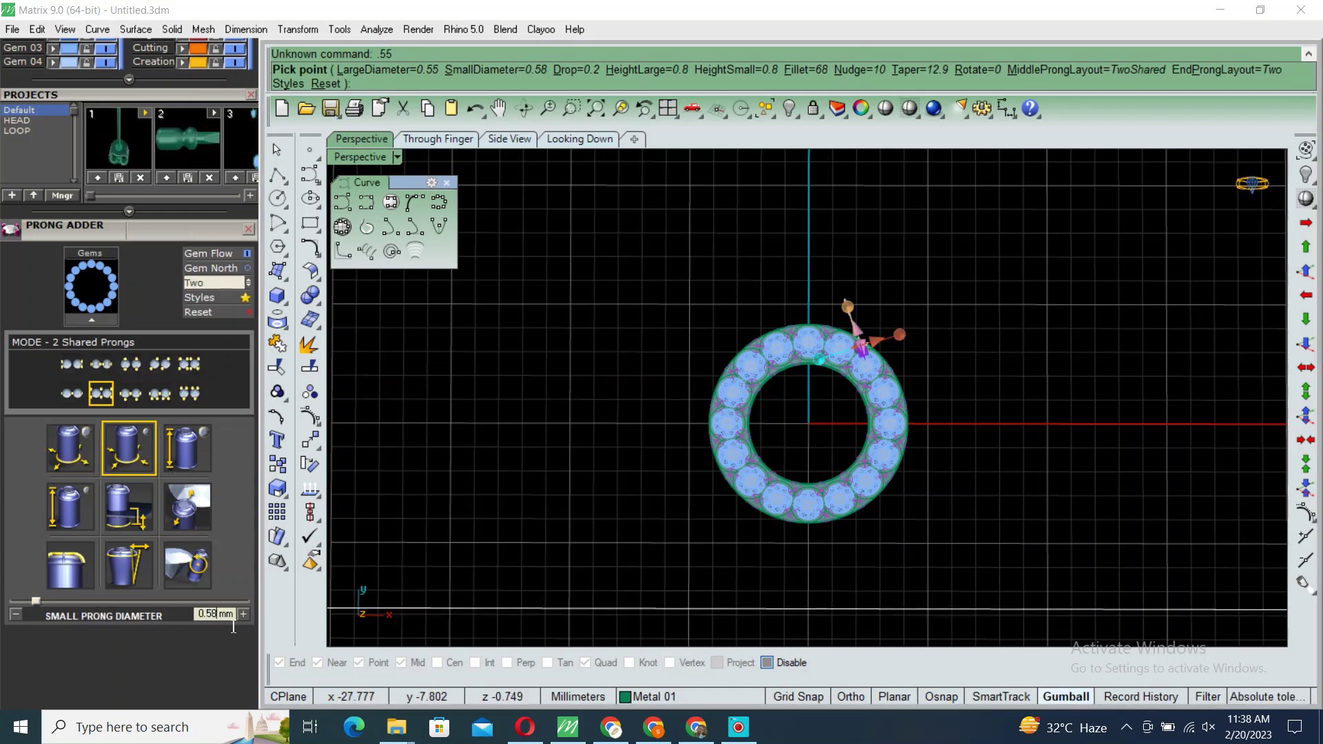
{"action": "type", "text": "0.5"}
{"action": "key", "text": "Return"}
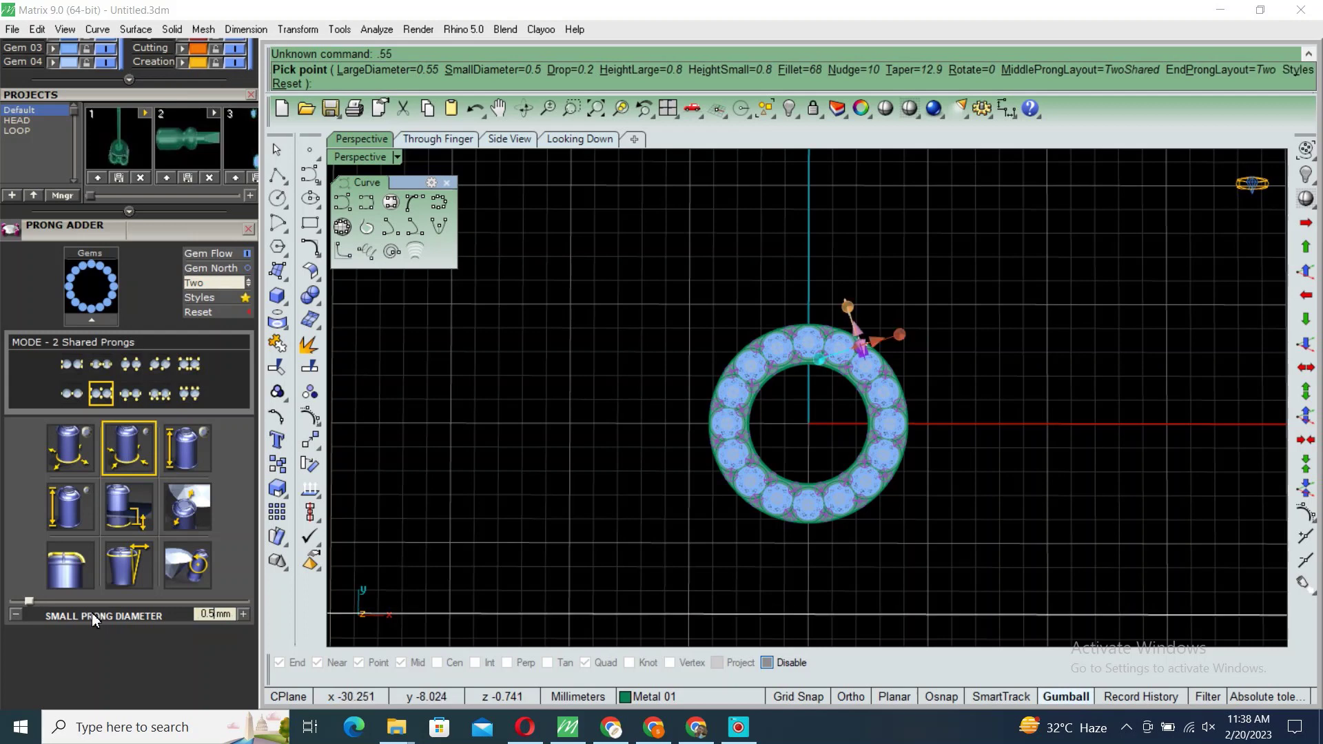
Step: Set both prong heights to 0.65 and the nudge to 27%, then build the prongs
{"action": "left_click", "coordinate": [193, 455]}
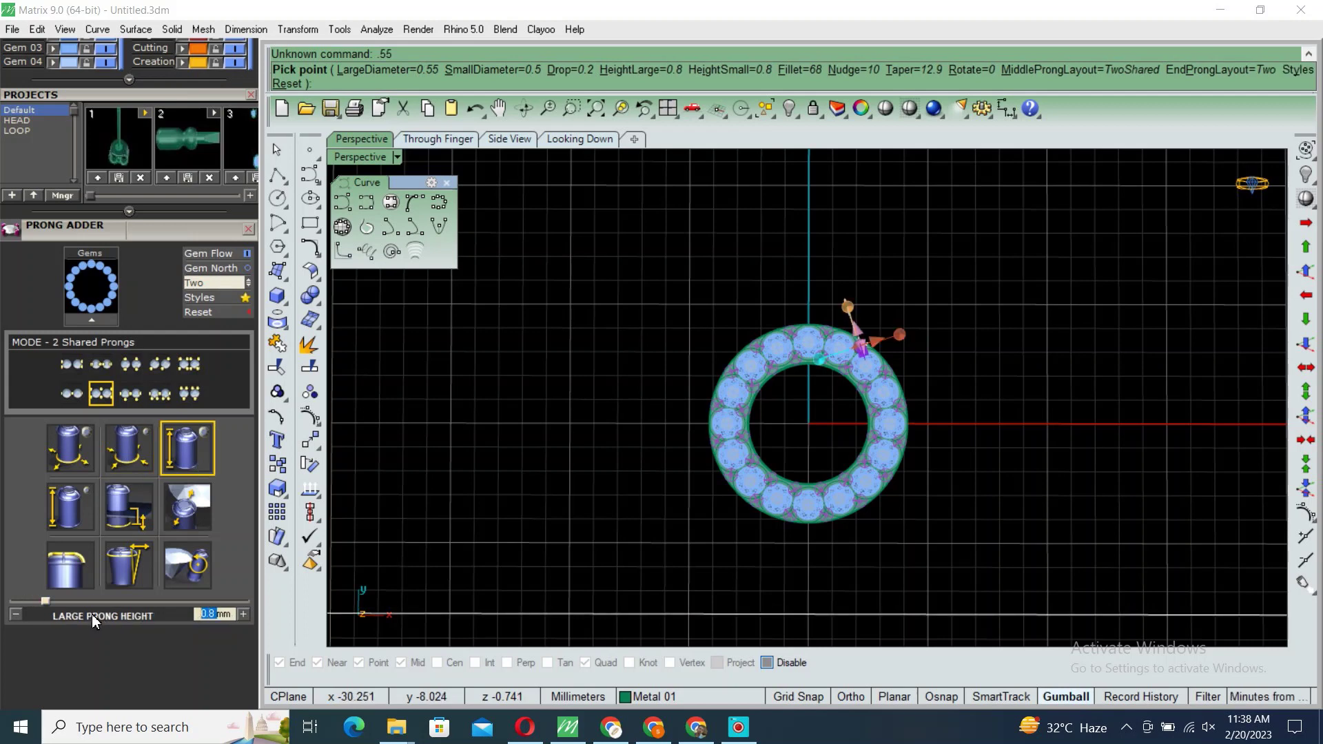
{"action": "type", "text": "0.65"}
{"action": "key", "text": "Return"}
{"action": "left_click", "coordinate": [70, 524]}
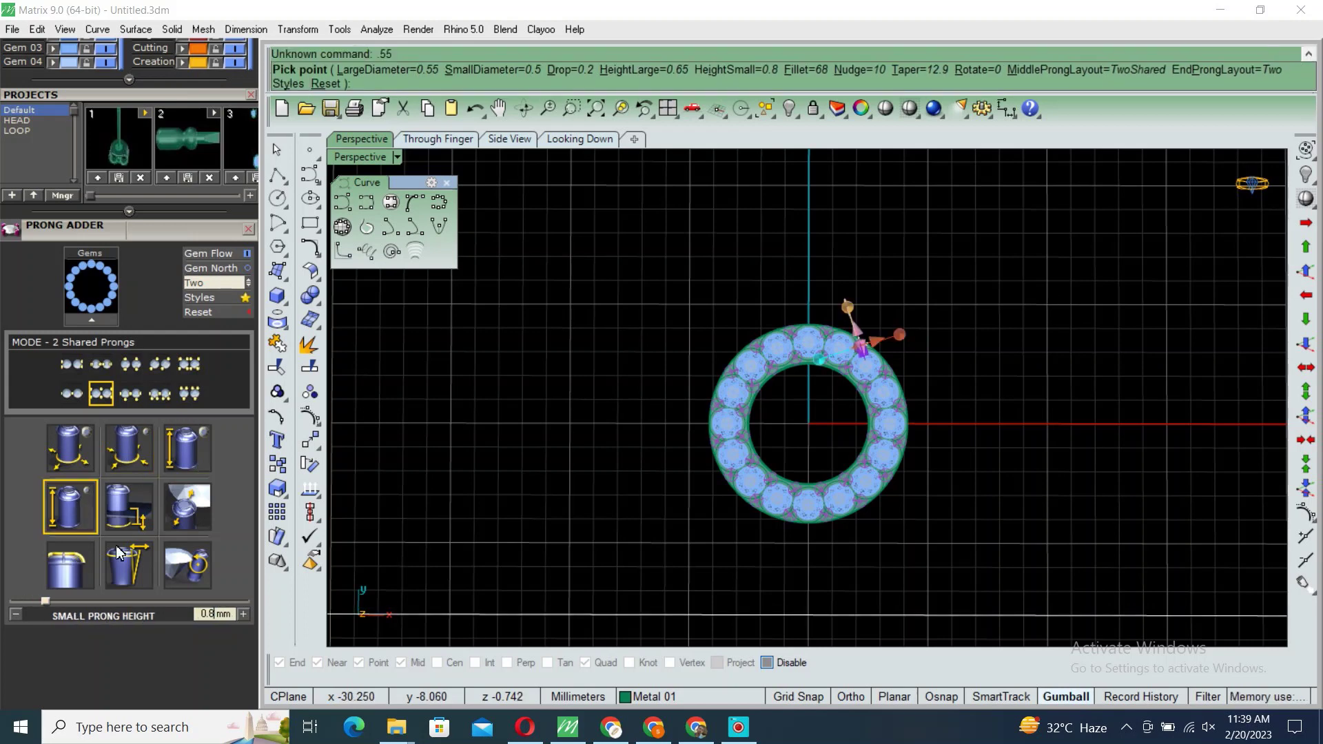
{"action": "type", "text": "0.65"}
{"action": "key", "text": "Return"}
{"action": "left_click", "coordinate": [186, 514]}
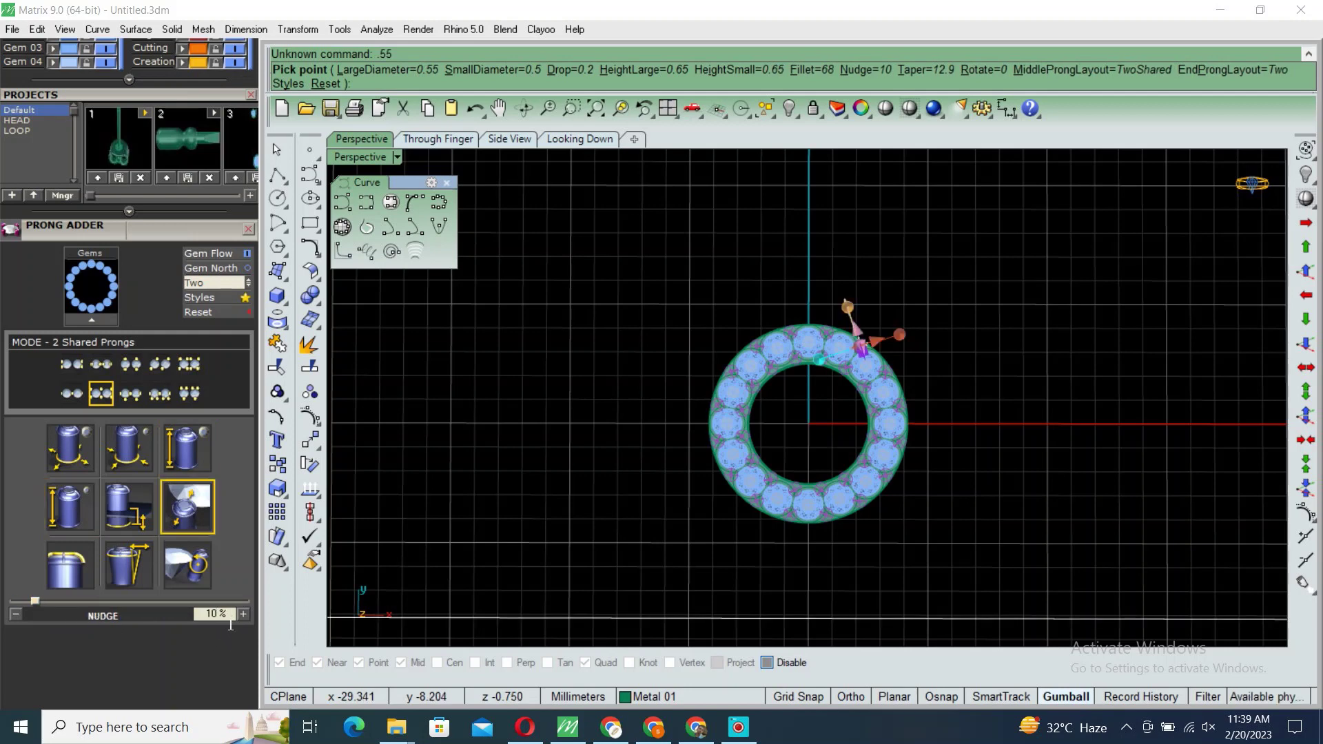
{"action": "type", "text": "27"}
{"action": "key", "text": "Return"}
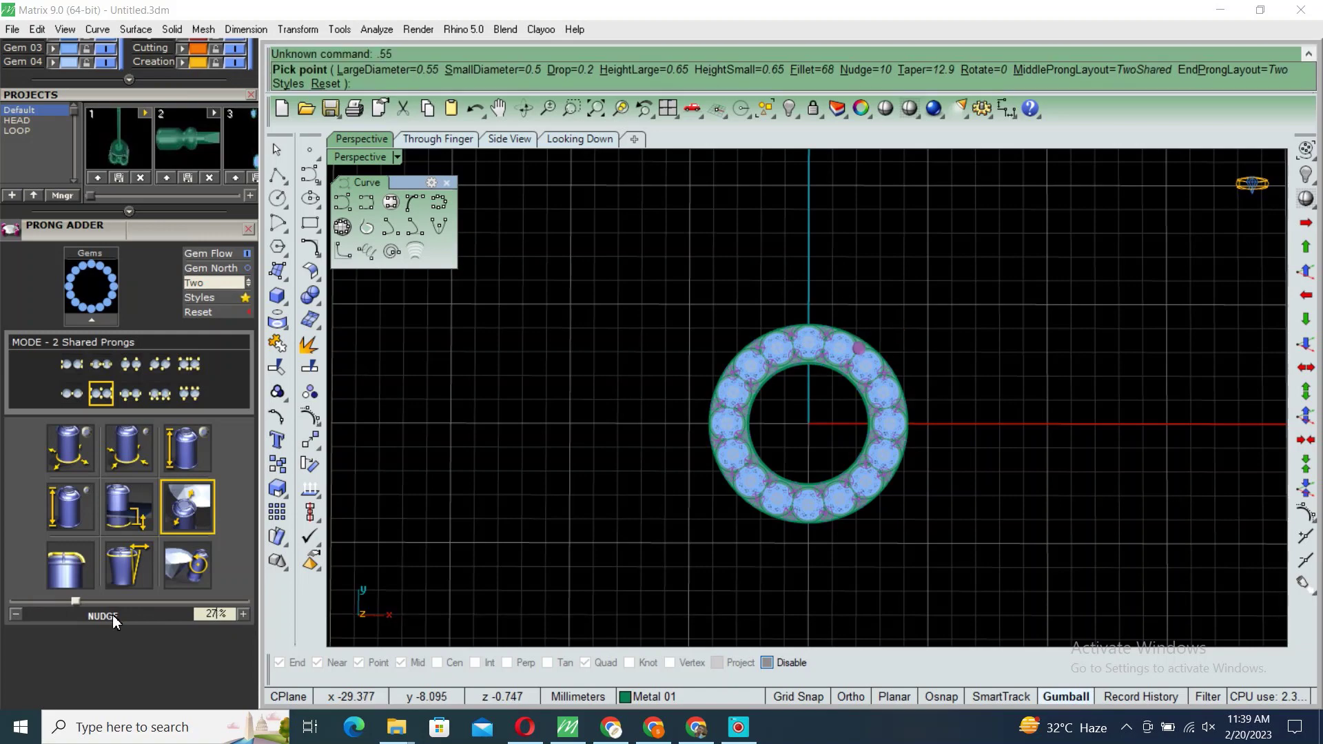
{"action": "key", "text": "Return"}
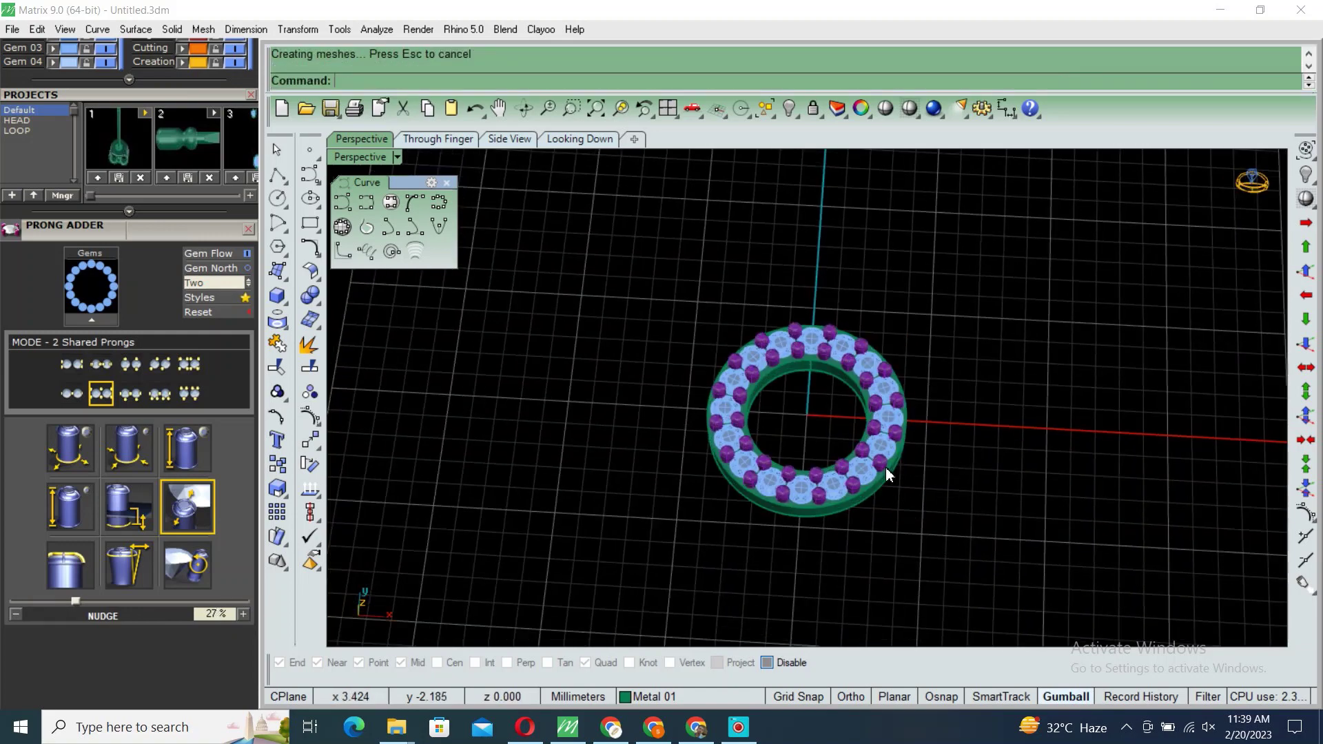
Step: Add gem cutters to the gems and delete the flat ring band
{"action": "key", "text": "F6"}
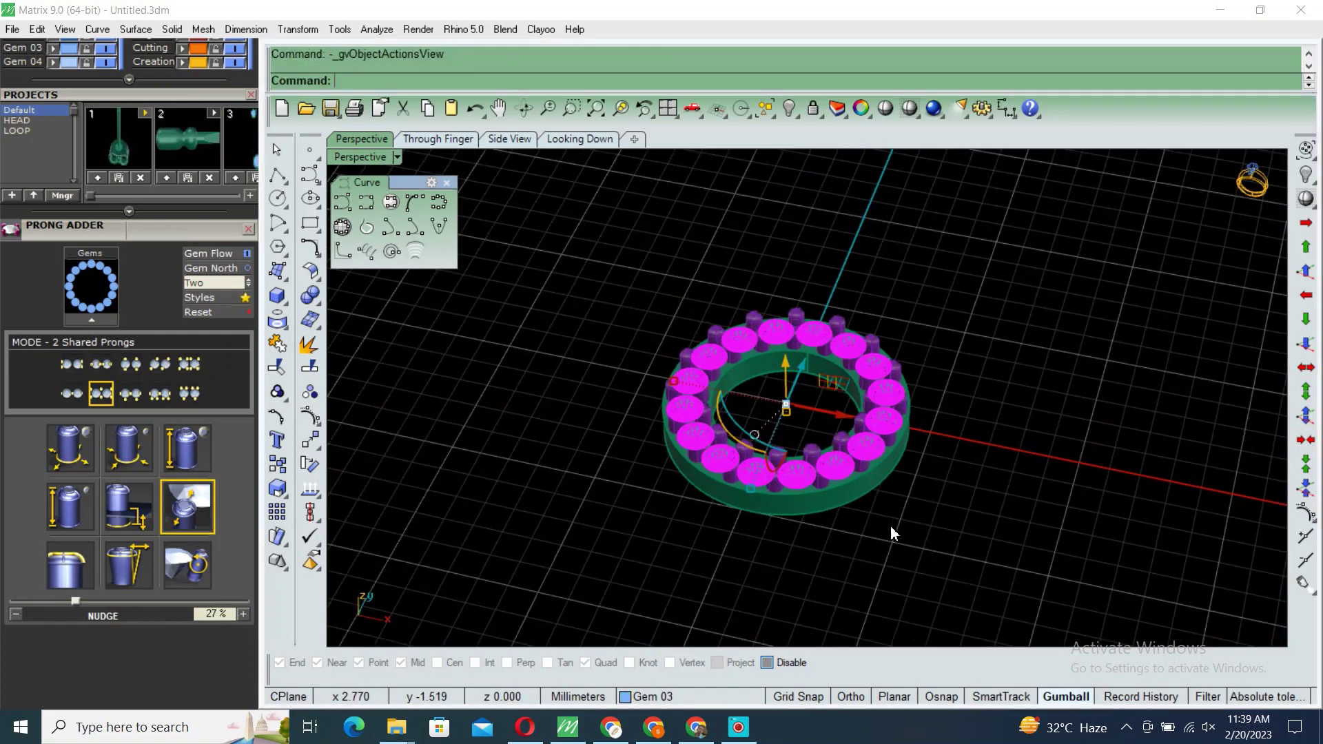
{"action": "left_click", "coordinate": [903, 482]}
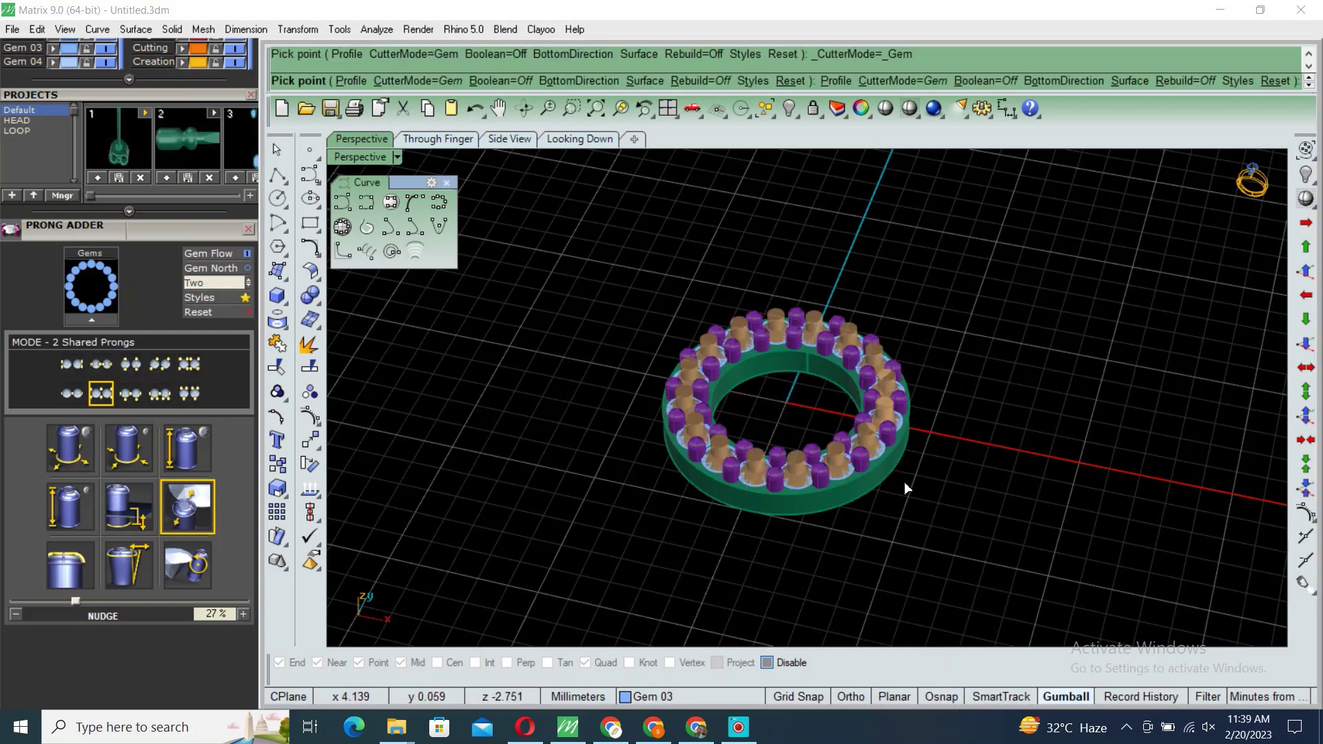
{"action": "right_click", "coordinate": [871, 556]}
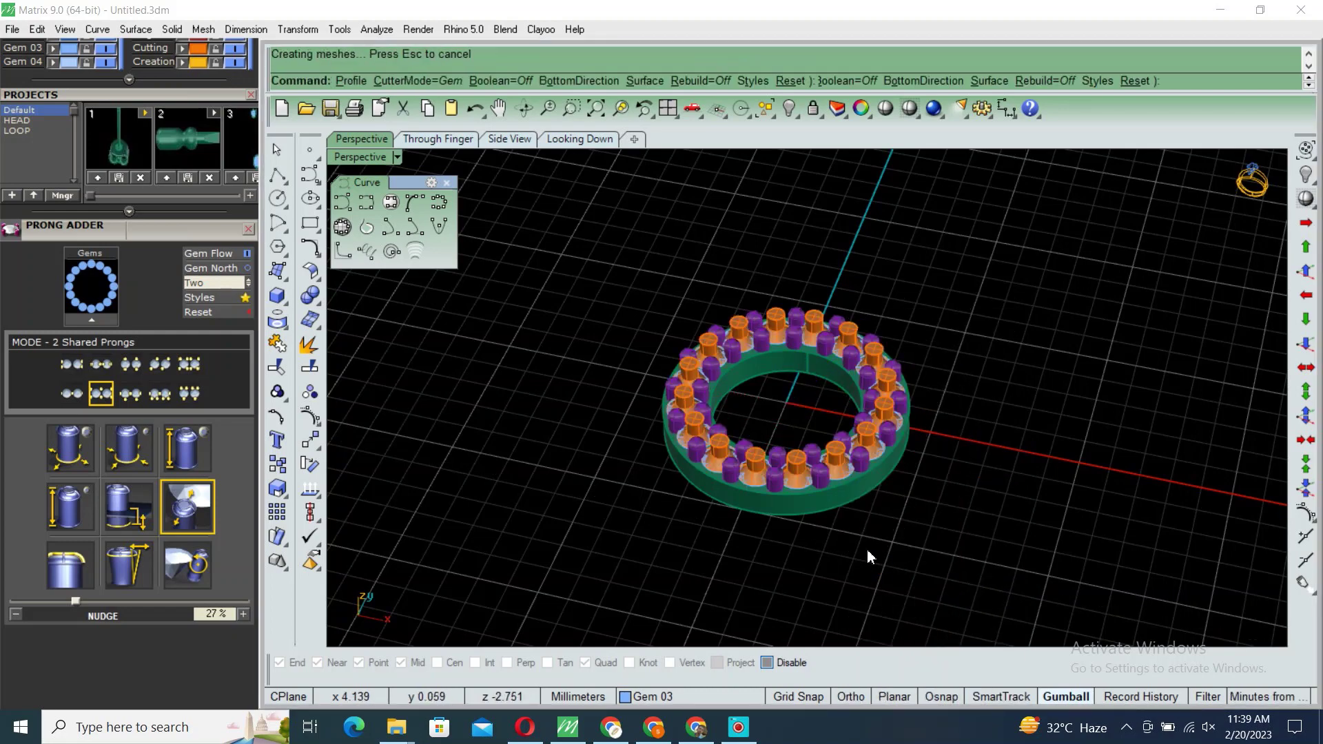
{"action": "mouse_move", "coordinate": [867, 548]}
{"action": "right_mouse_down"}
{"action": "mouse_move", "coordinate": [867, 323]}
{"action": "mouse_move", "coordinate": [887, 464]}
{"action": "mouse_move", "coordinate": [1013, 293]}
{"action": "mouse_move", "coordinate": [685, 413]}
{"action": "mouse_move", "coordinate": [666, 518]}
{"action": "right_mouse_up"}
{"action": "left_click", "coordinate": [877, 395]}
{"action": "scroll", "coordinate": [866, 319], "scroll_direction": "up", "scroll_amount": 3}
{"action": "key", "text": "Delete"}
{"action": "scroll", "coordinate": [862, 344], "scroll_direction": "down", "scroll_amount": 5}
Step: Group all the halo head objects and maximize the Through Finger view
{"action": "key", "text": "ctrl+a"}
{"action": "key", "text": "ctrl+g"}
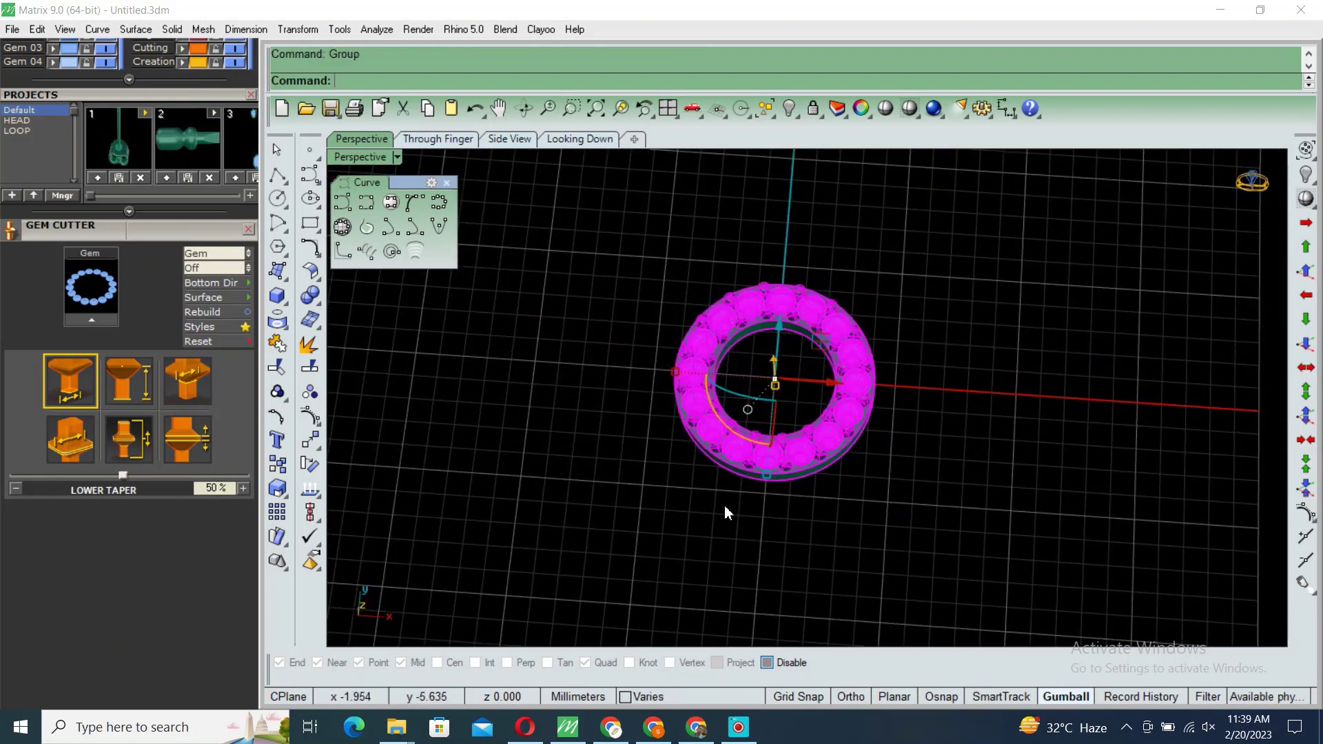
{"action": "right_click_drag", "start_coordinate": [782, 399], "coordinate": [792, 337]}
{"action": "mouse_move", "coordinate": [791, 337]}
{"action": "left_mouse_down"}
{"action": "mouse_move", "coordinate": [915, 274]}
{"action": "mouse_move", "coordinate": [647, 422]}
{"action": "left_mouse_up"}
{"action": "key", "text": "ctrl+g"}
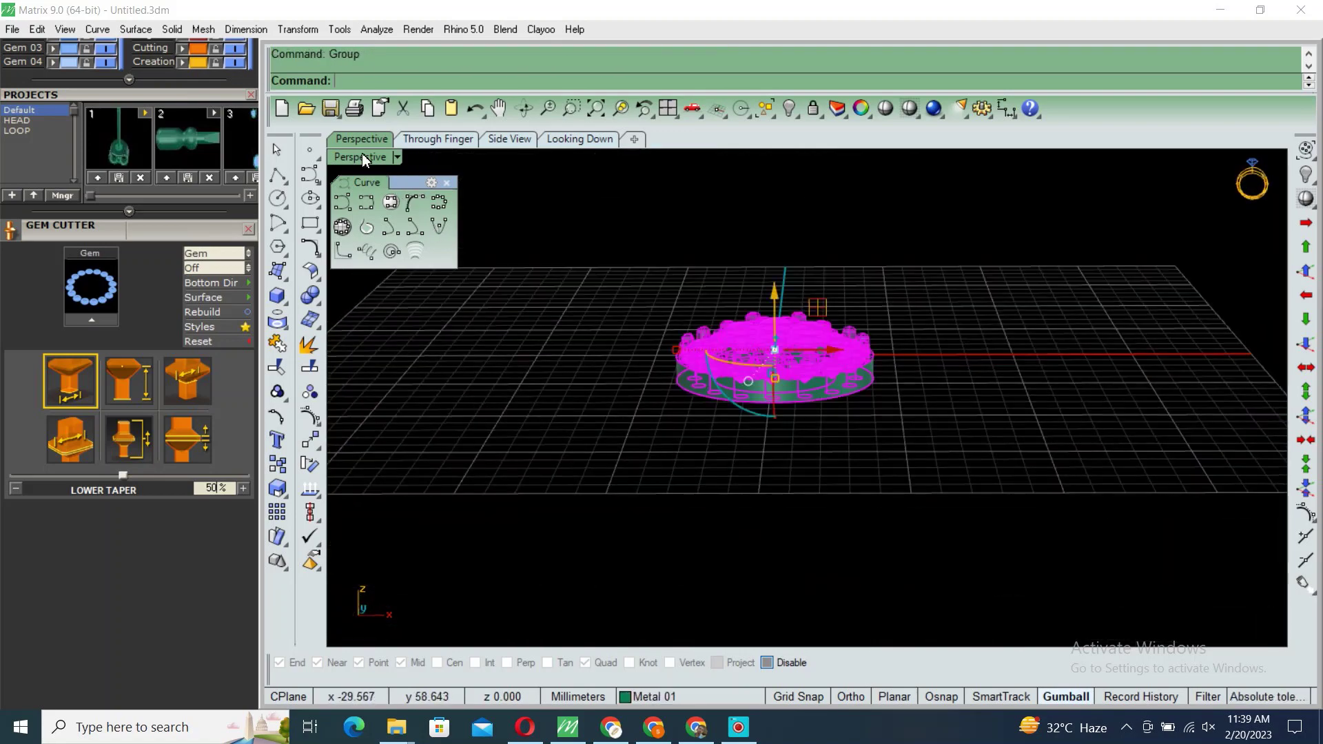
{"action": "double_click", "coordinate": [361, 156]}
{"action": "double_click", "coordinate": [399, 406]}
Step: Show the hidden ring circles and raise the halo head 14.2 mm
{"action": "key", "text": "ctrl+shift+h"}
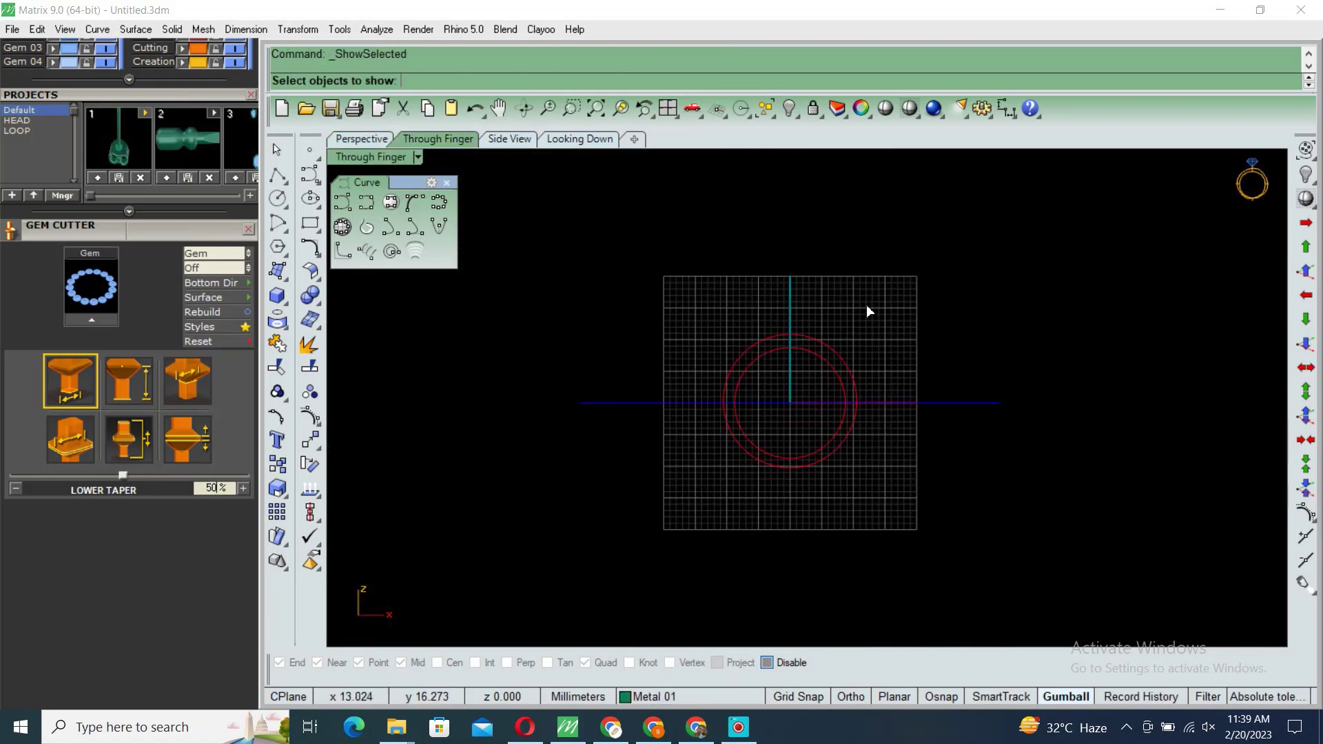
{"action": "scroll", "coordinate": [805, 376], "scroll_direction": "up", "scroll_amount": 1}
{"action": "left_click_drag", "start_coordinate": [784, 392], "coordinate": [803, 250]}
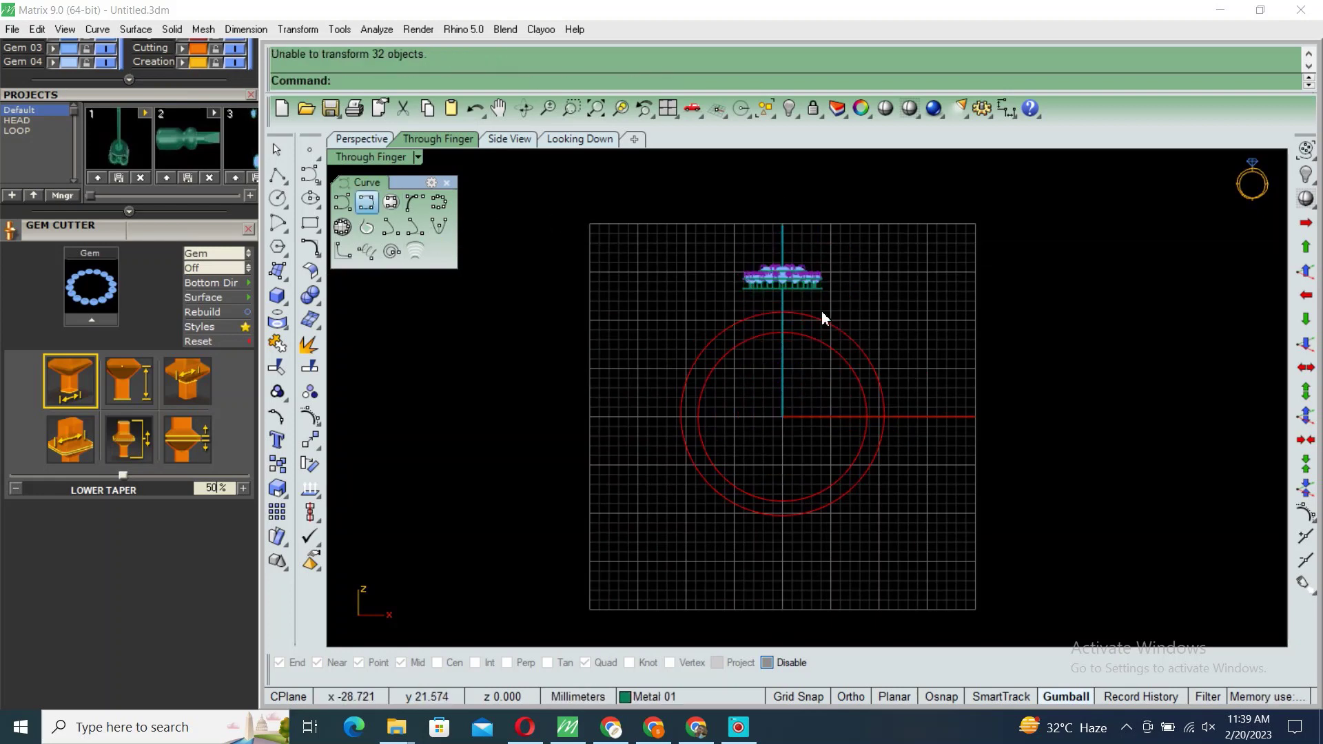
Step: Draw an interpolated curve from beside the head down toward the ring circles
{"action": "key", "text": "Return"}
{"action": "scroll", "coordinate": [806, 289], "scroll_direction": "up", "scroll_amount": 3}
{"action": "scroll", "coordinate": [802, 272], "scroll_direction": "up", "scroll_amount": 2}
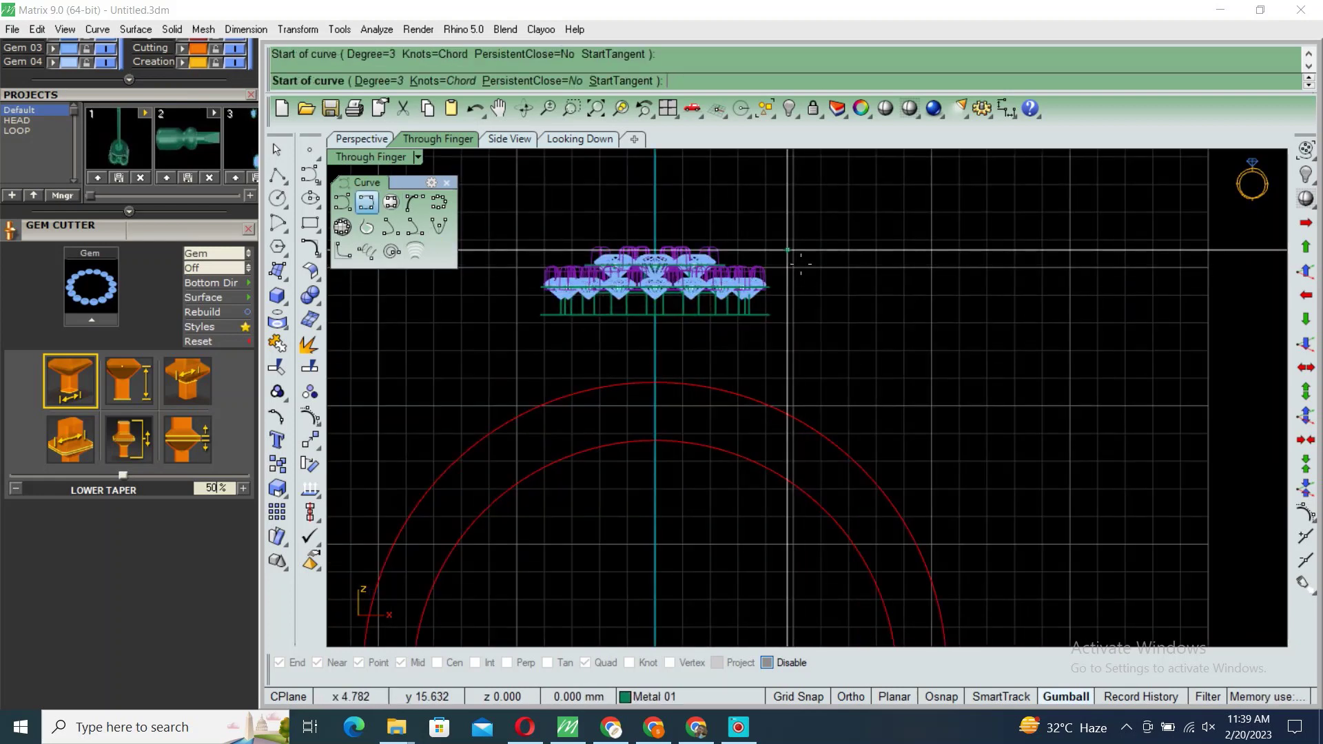
{"action": "left_click", "coordinate": [800, 263]}
{"action": "left_click", "coordinate": [799, 313]}
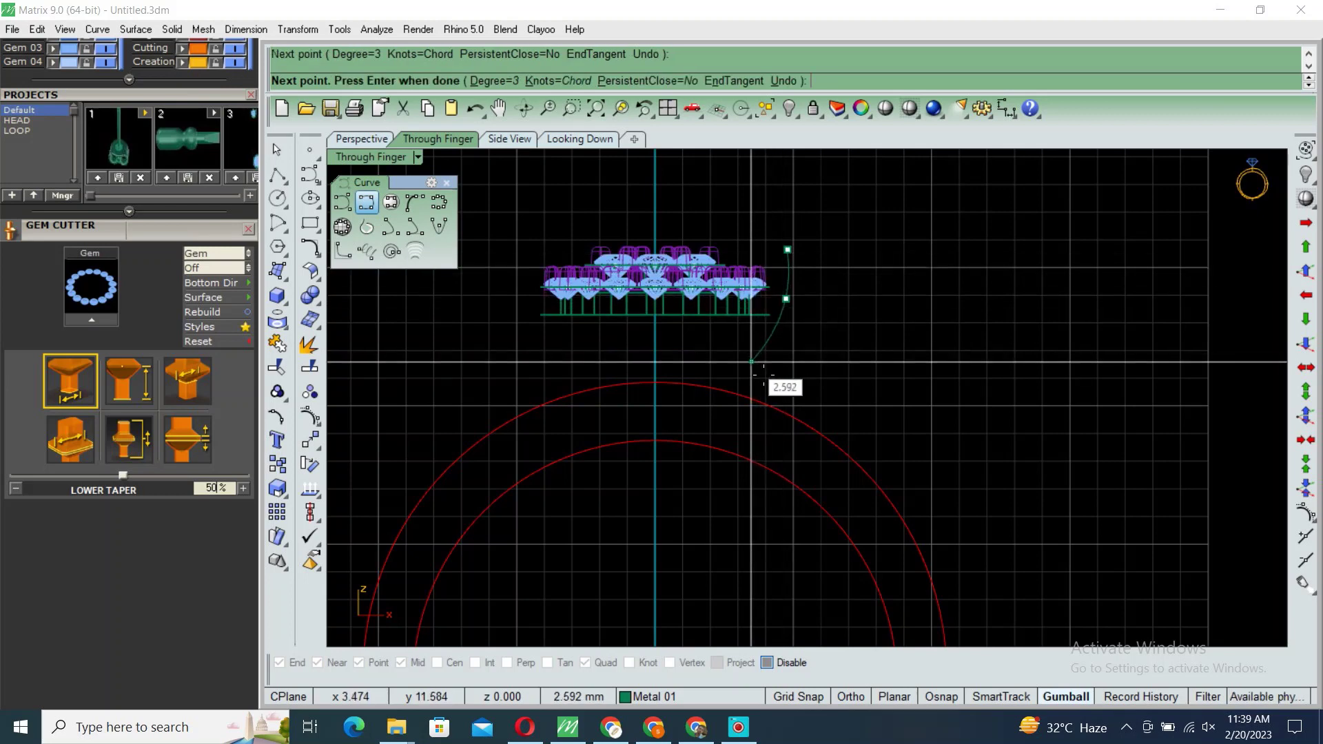
{"action": "left_click", "coordinate": [751, 361]}
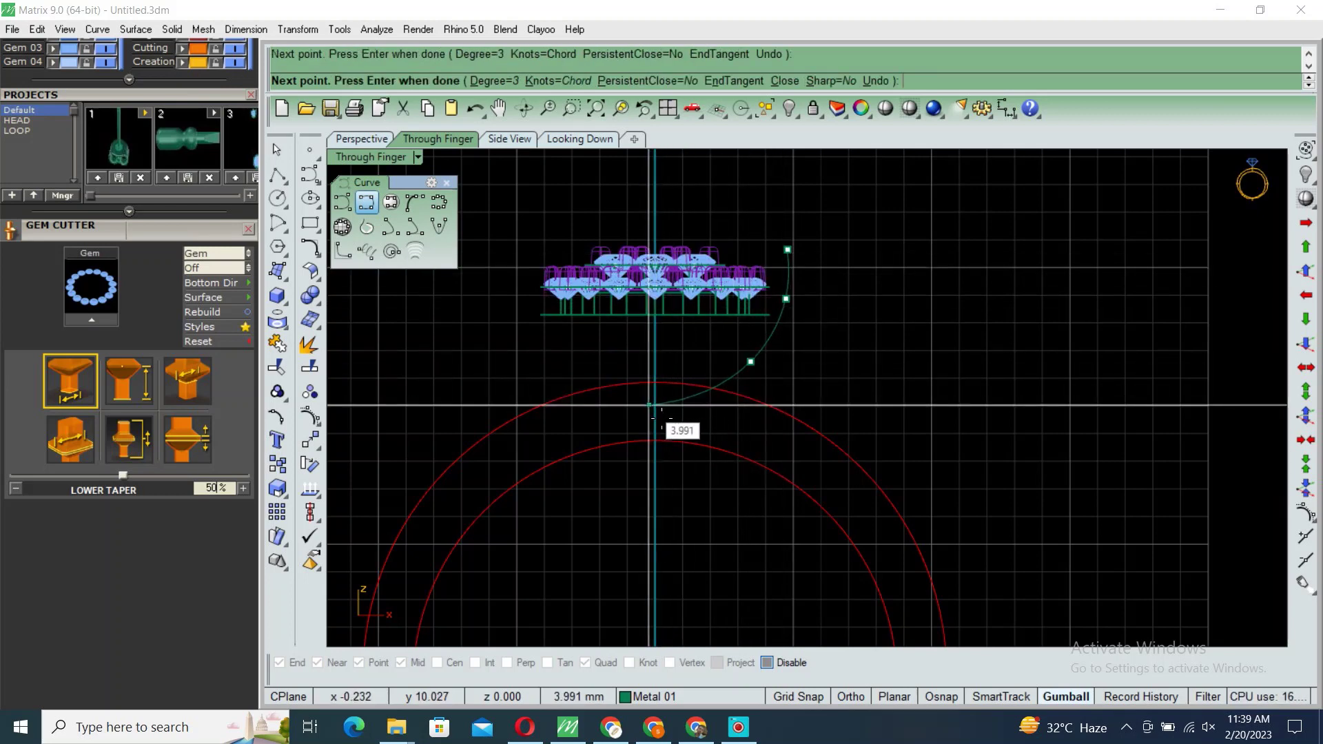
{"action": "left_click", "coordinate": [652, 417]}
{"action": "key", "text": "Return"}
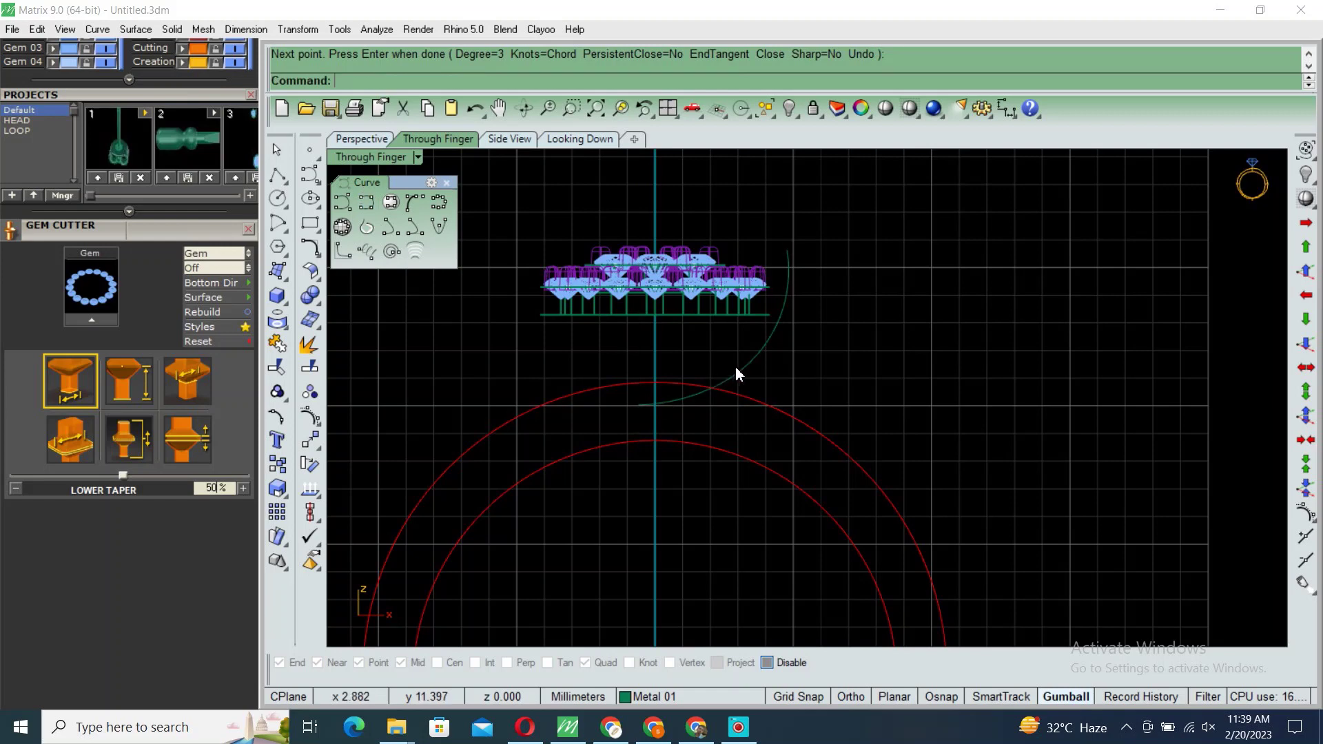
Step: Split the curve at the head's edge and delete the short cut-off end
{"action": "left_click", "coordinate": [759, 368]}
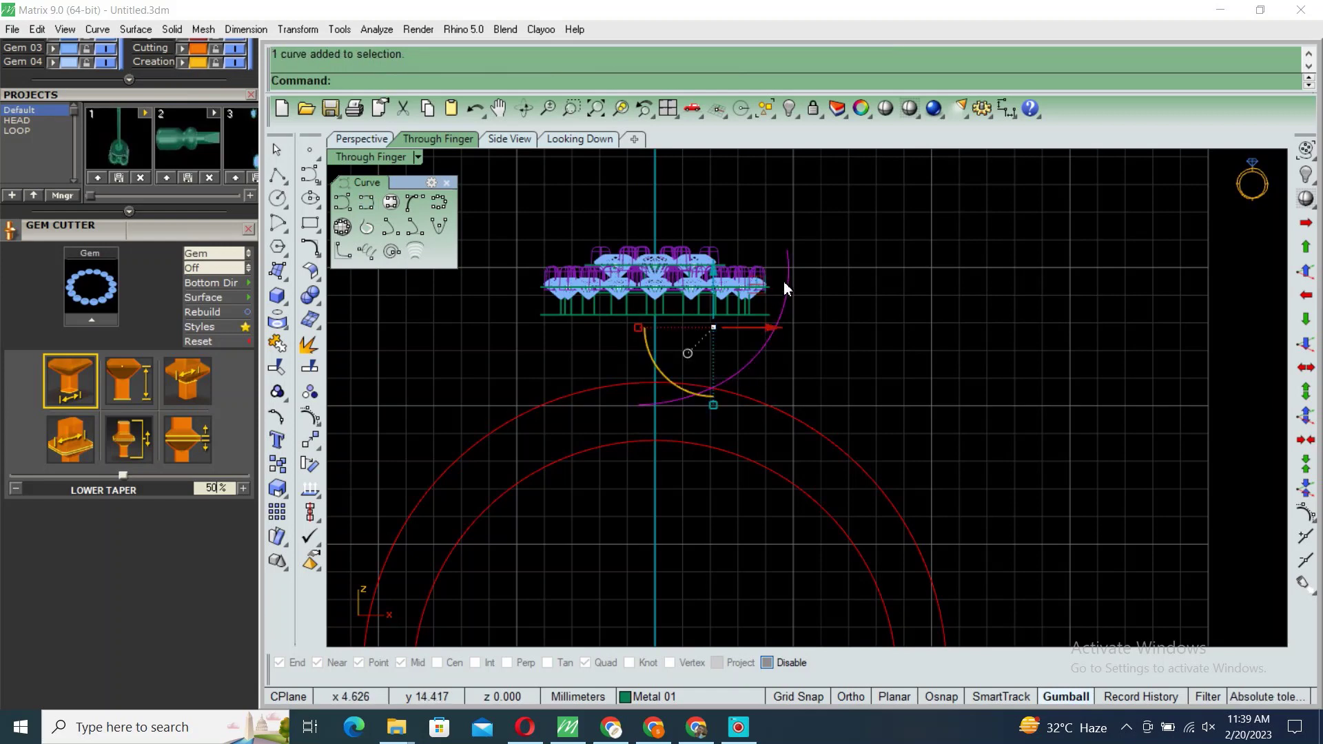
{"action": "type", "text": "split"}
{"action": "key", "text": "Return"}
{"action": "type", "text": "p"}
{"action": "key", "text": "Return"}
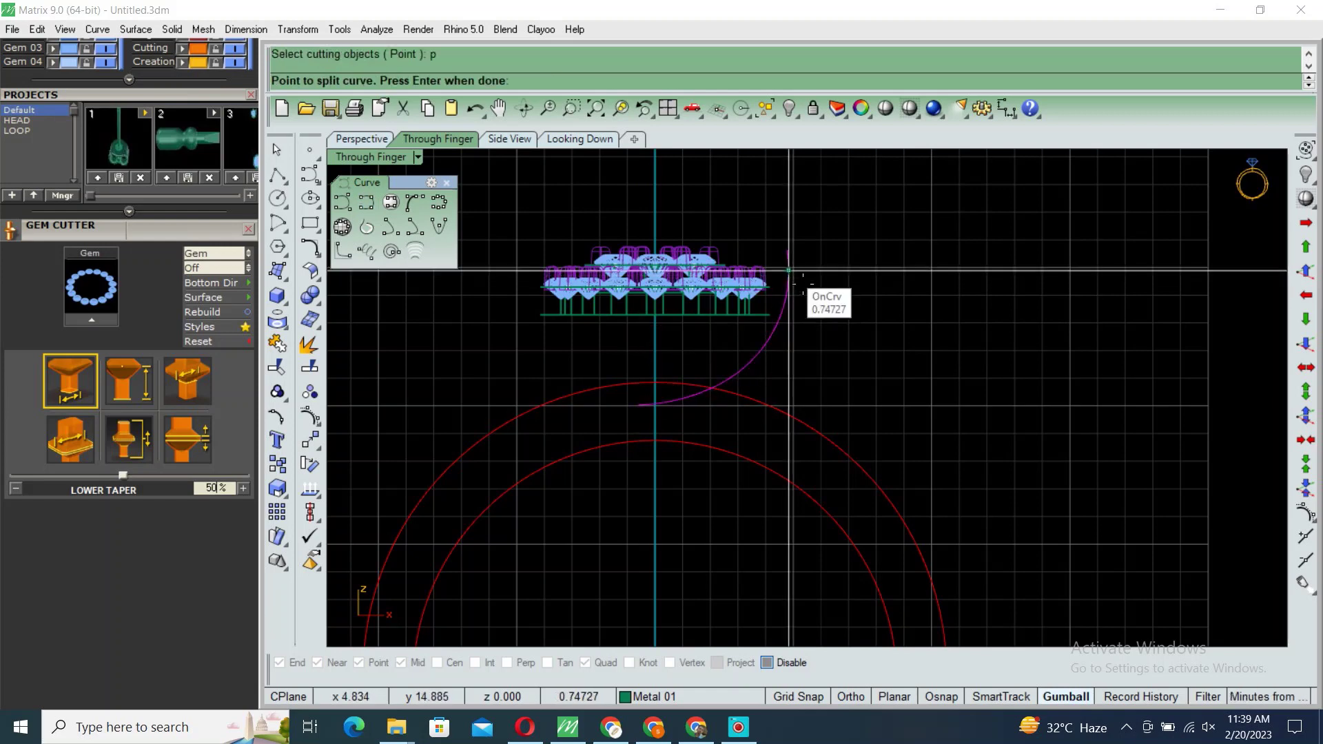
{"action": "left_click", "coordinate": [788, 270]}
{"action": "key", "text": "Return"}
{"action": "key", "text": "Delete"}
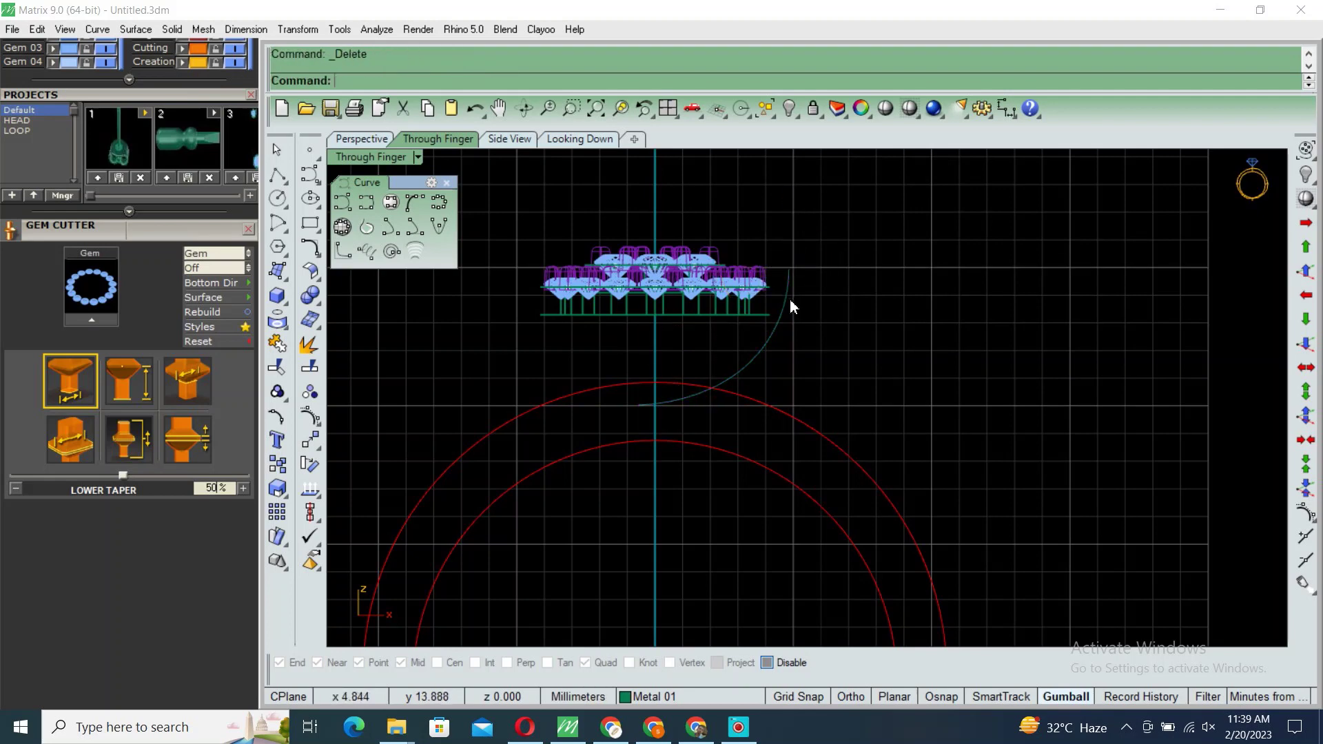
{"action": "left_click", "coordinate": [790, 306]}
Step: Pipe the shoulder curve with a 0.45 end radius and group the tube
{"action": "type", "text": "ipe"}
{"action": "key", "text": "Return"}
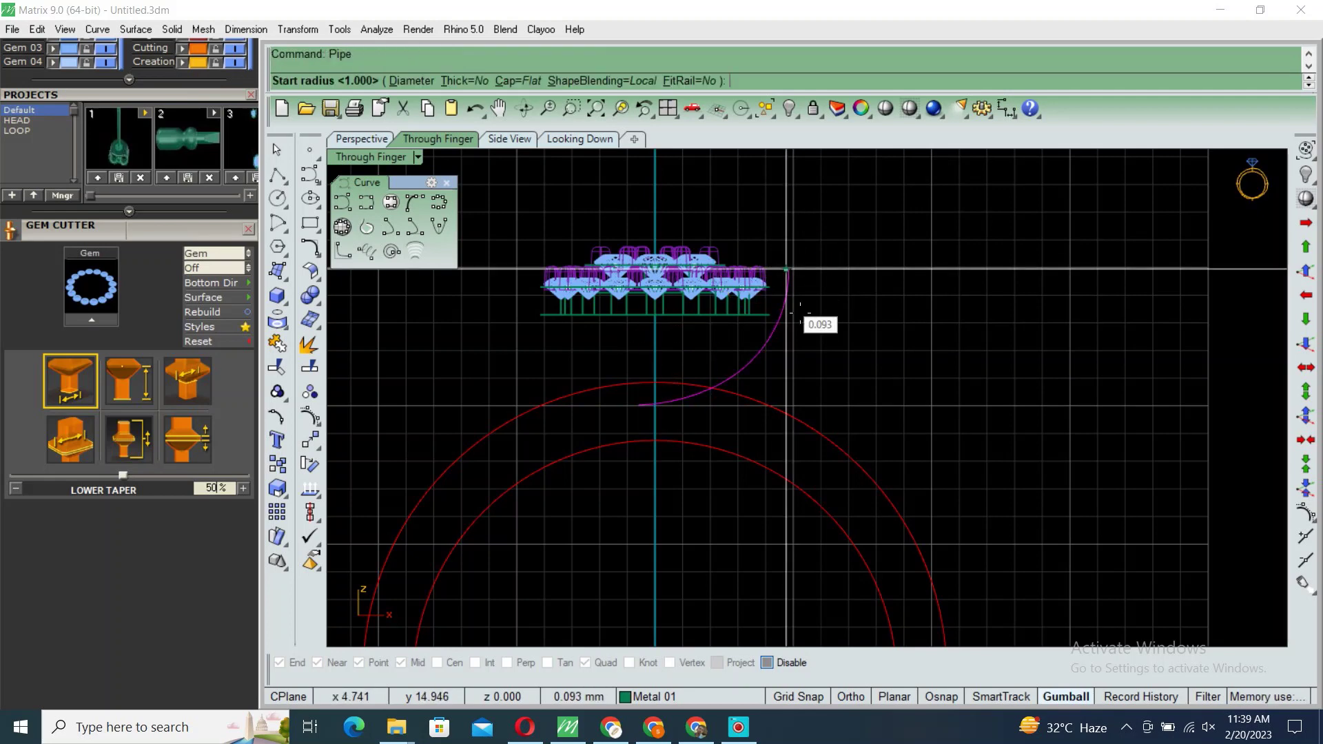
{"action": "key", "text": "Return"}
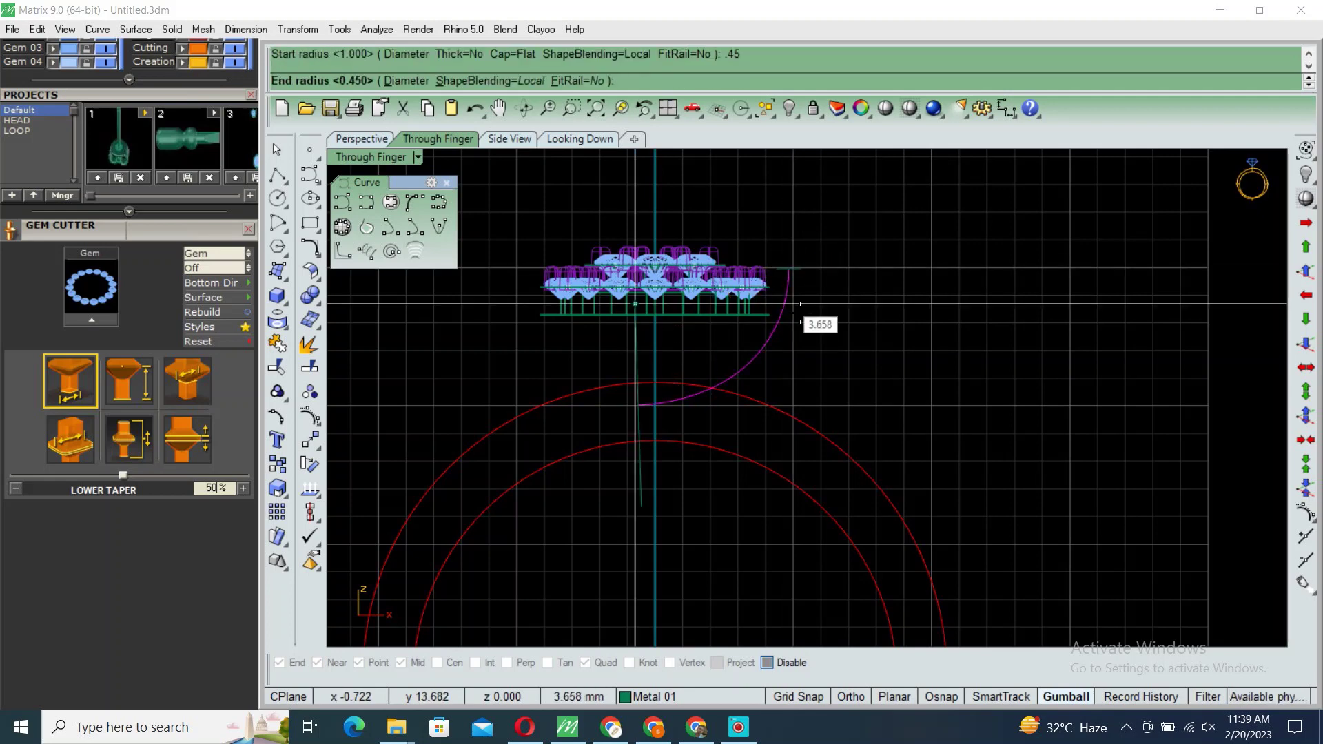
{"action": "key", "text": "Return"}
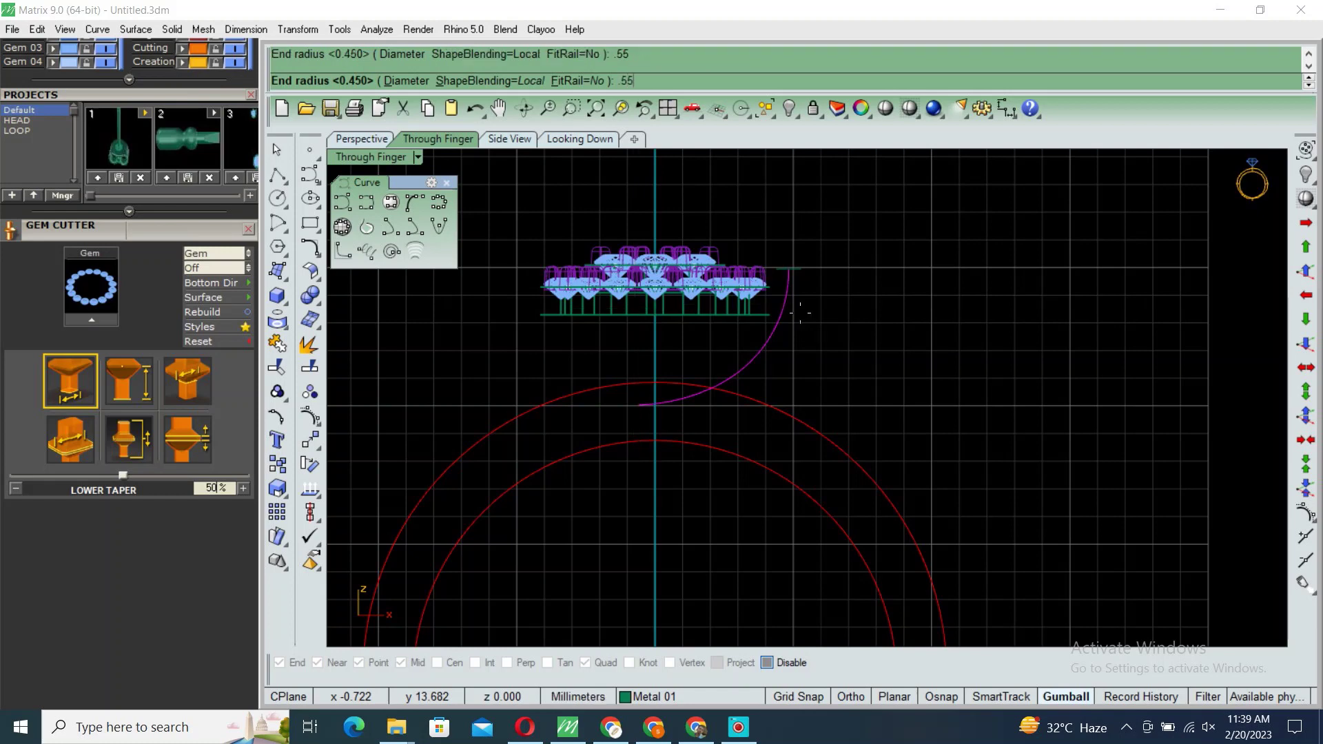
{"action": "key", "text": "Return"}
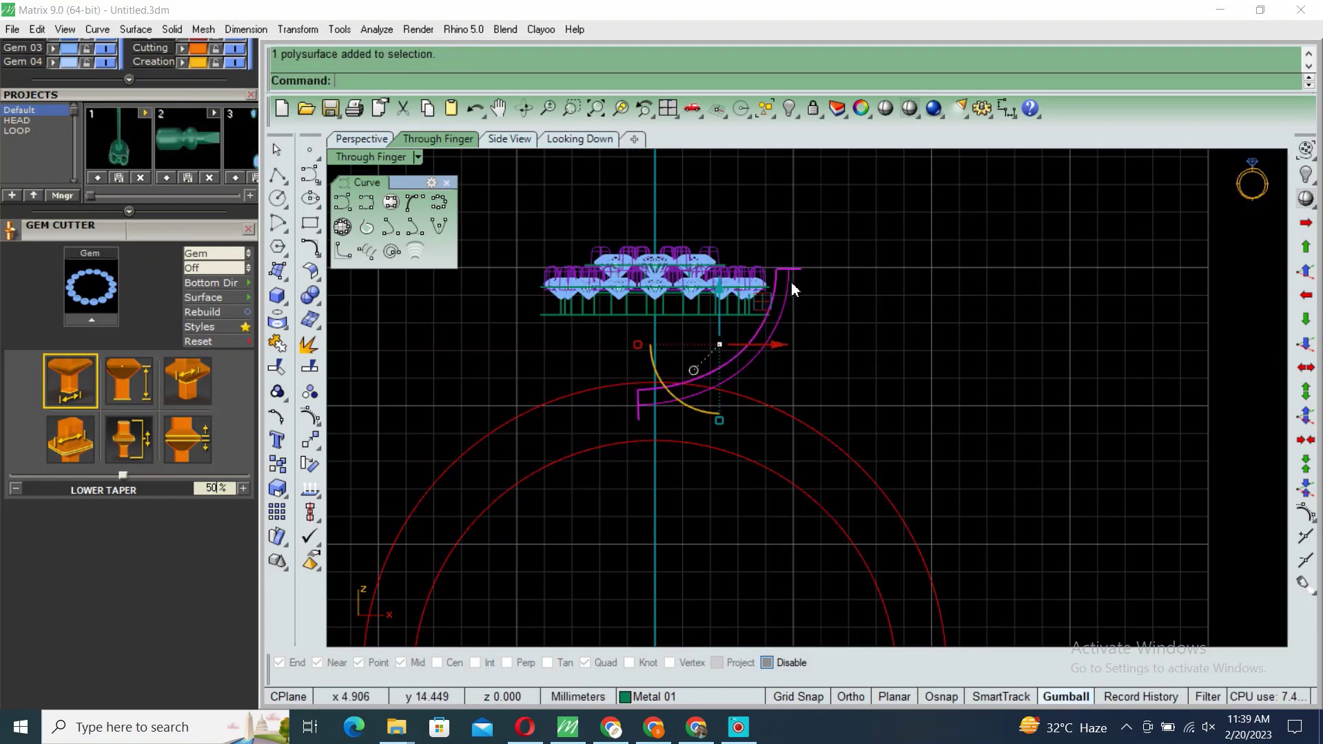
{"action": "key", "text": "ctrl+g"}
Step: Fillet the edge at the tube's top with a 0.25 radius
{"action": "key", "text": "Return"}
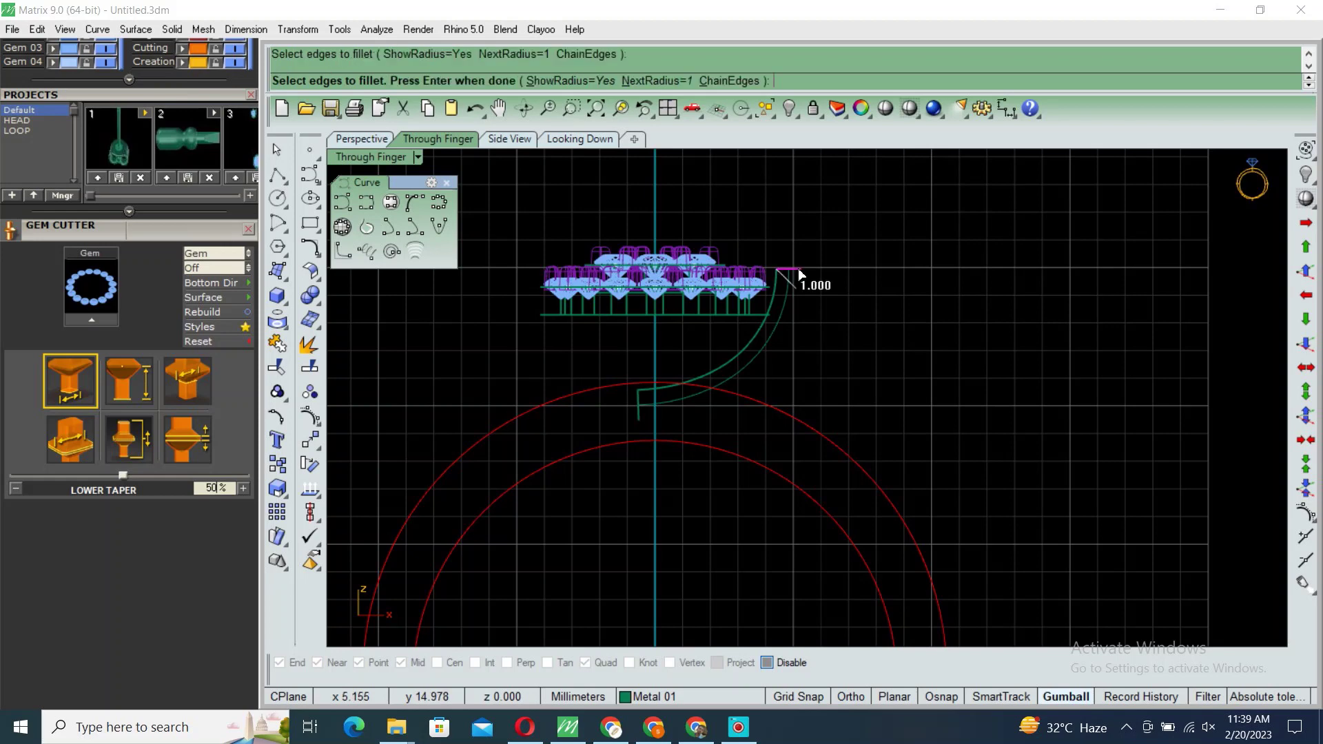
{"action": "type", "text": ".25"}
{"action": "key", "text": "Return"}
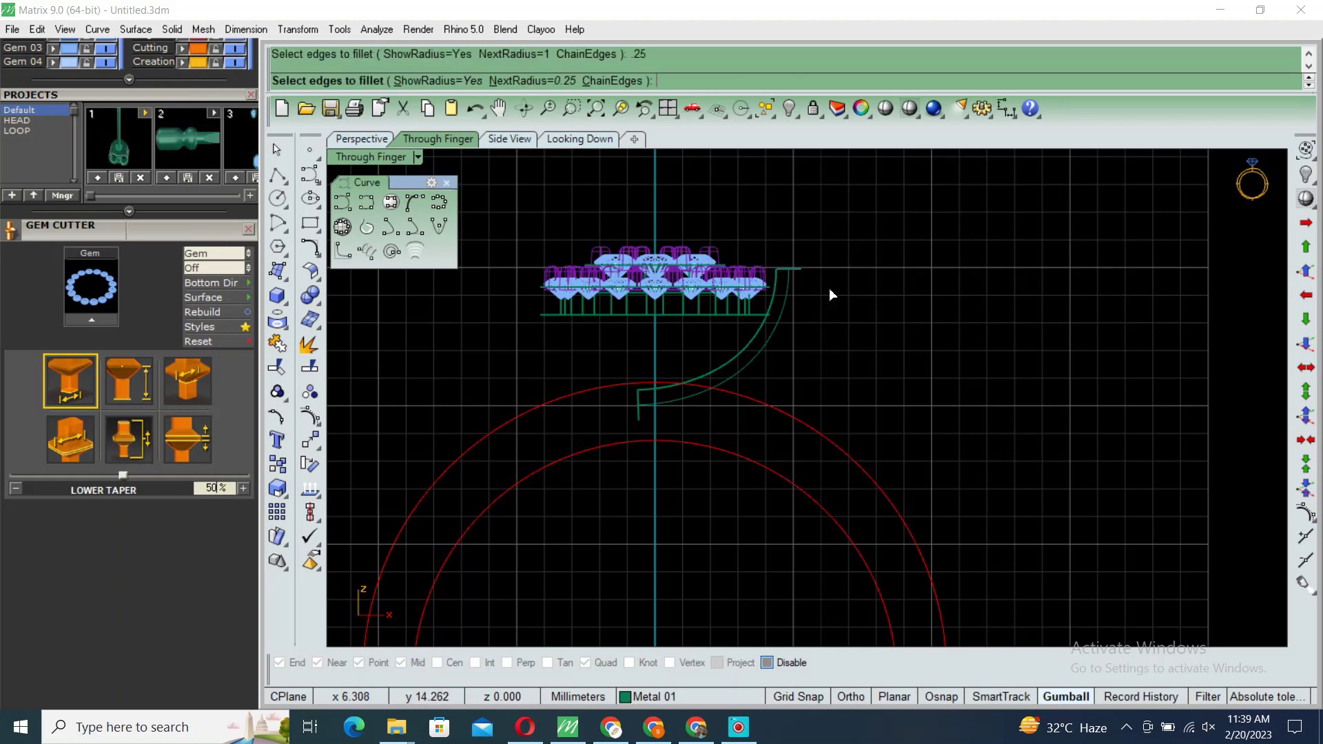
{"action": "left_click", "coordinate": [803, 277]}
{"action": "key", "text": "Return"}
{"action": "key", "text": "Return"}
Step: Apply the fillet and move the curved shank tube into position
{"action": "key", "text": "ctrl+alt+s"}
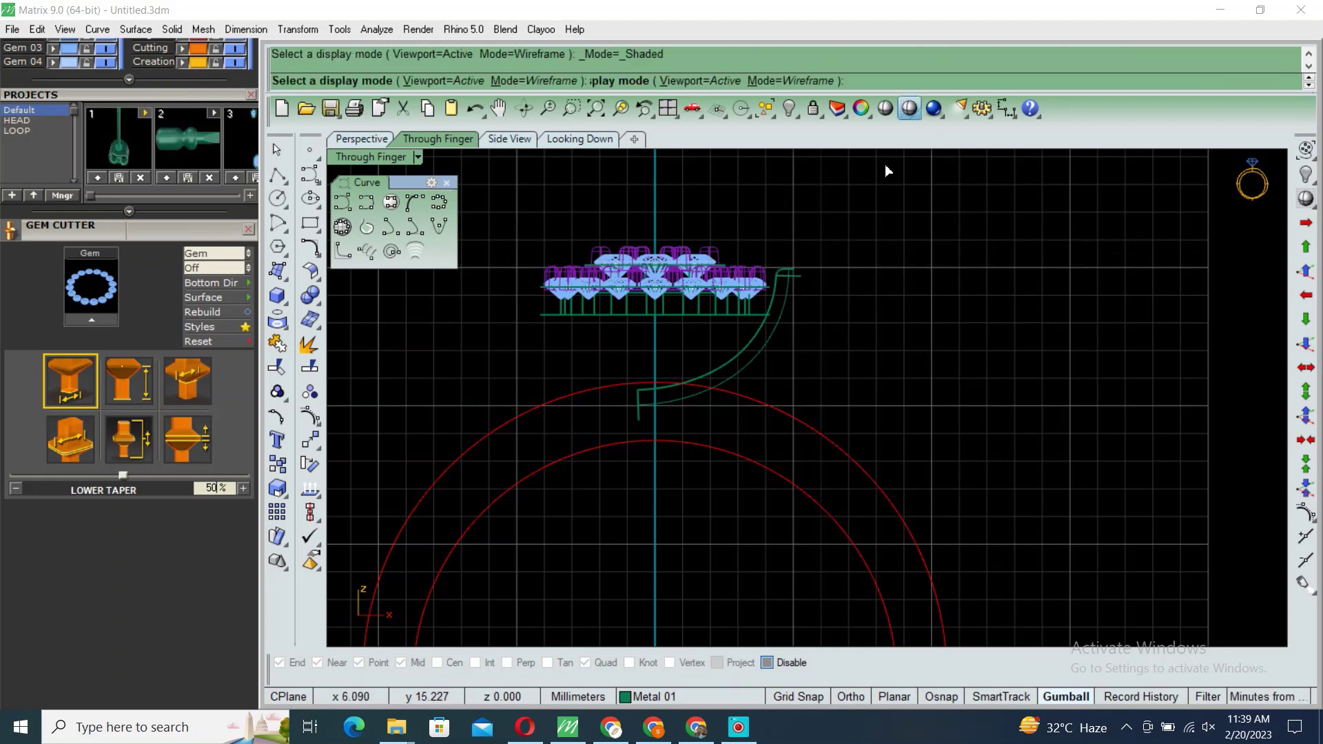
{"action": "left_click", "coordinate": [827, 282]}
{"action": "scroll", "coordinate": [847, 296], "scroll_direction": "up", "scroll_amount": 3}
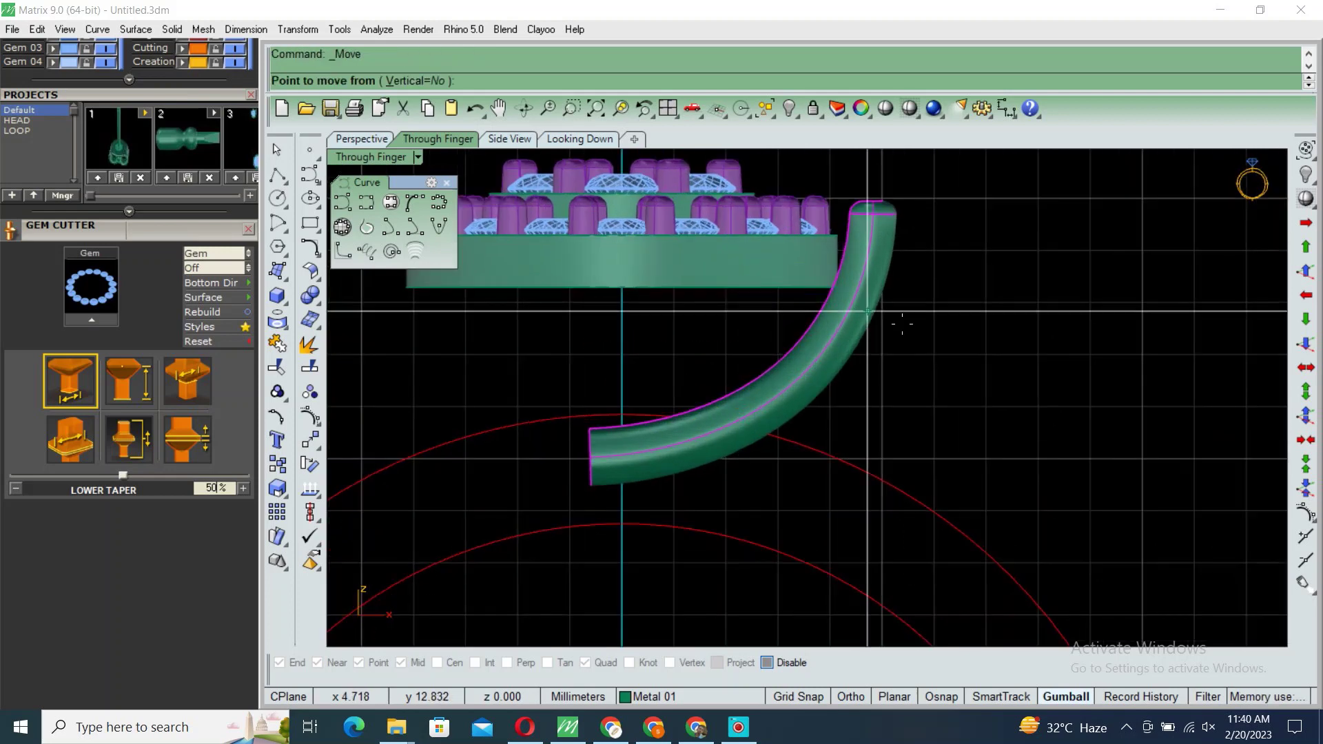
{"action": "left_click", "coordinate": [894, 310]}
{"action": "left_click", "coordinate": [895, 309]}
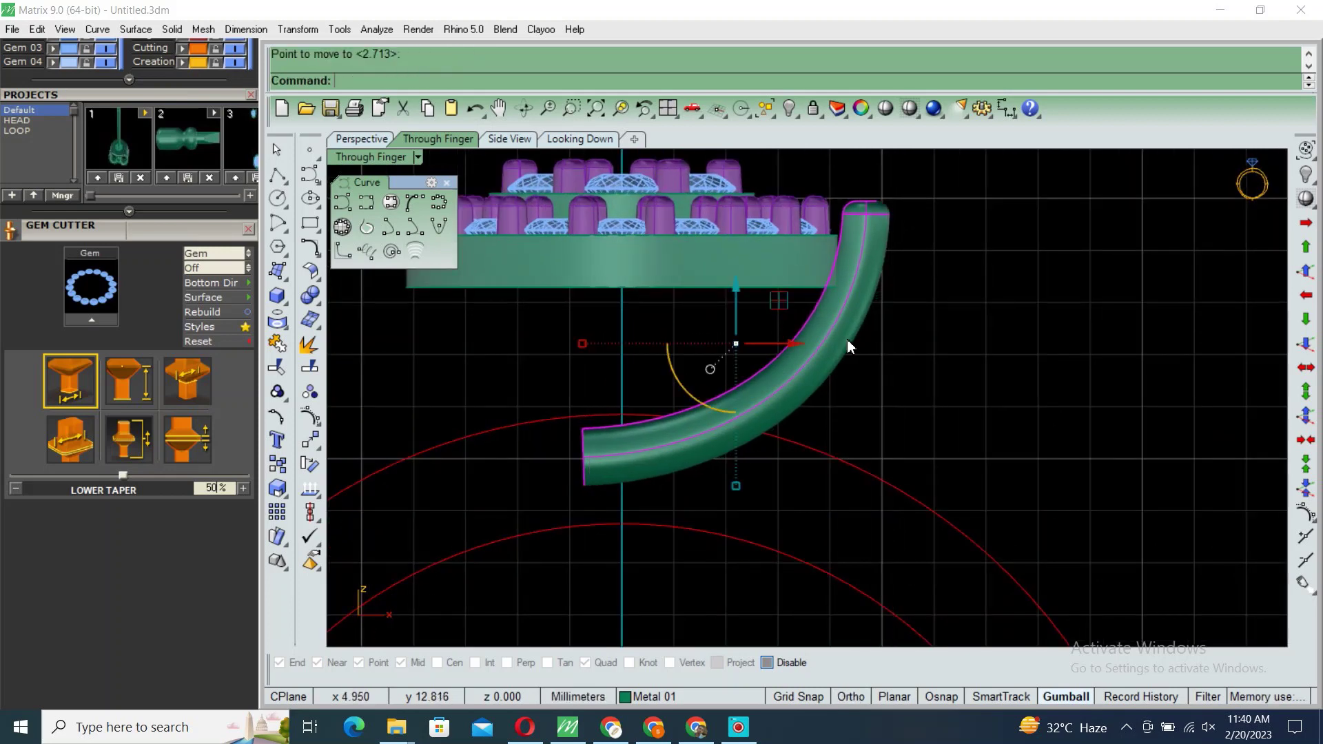
Step: Split the tube at the ring's centre line and delete the cut-off lower piece
{"action": "type", "text": "cCutPlane"}
{"action": "key", "text": "Return"}
{"action": "left_click", "coordinate": [751, 358]}
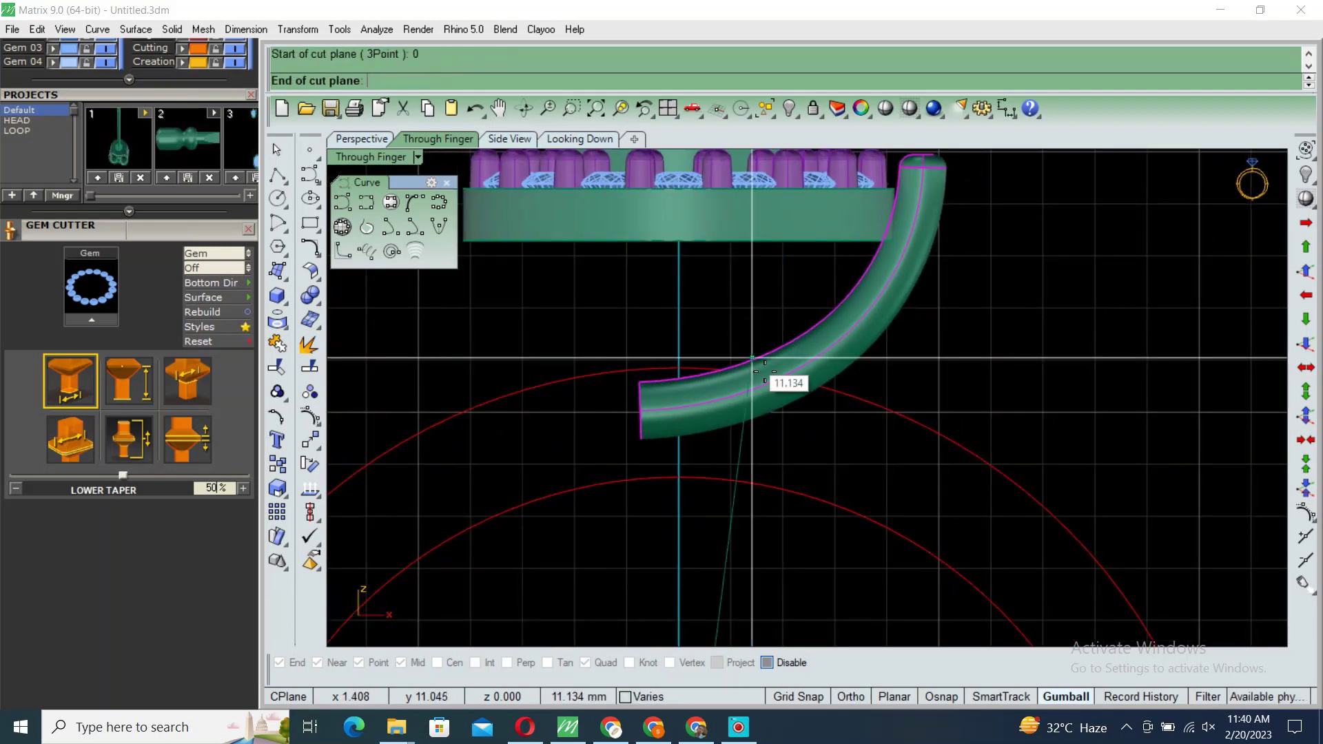
{"action": "key", "text": "Escape"}
{"action": "right_click_drag", "start_coordinate": [696, 424], "coordinate": [754, 445]}
{"action": "type", "text": "b"}
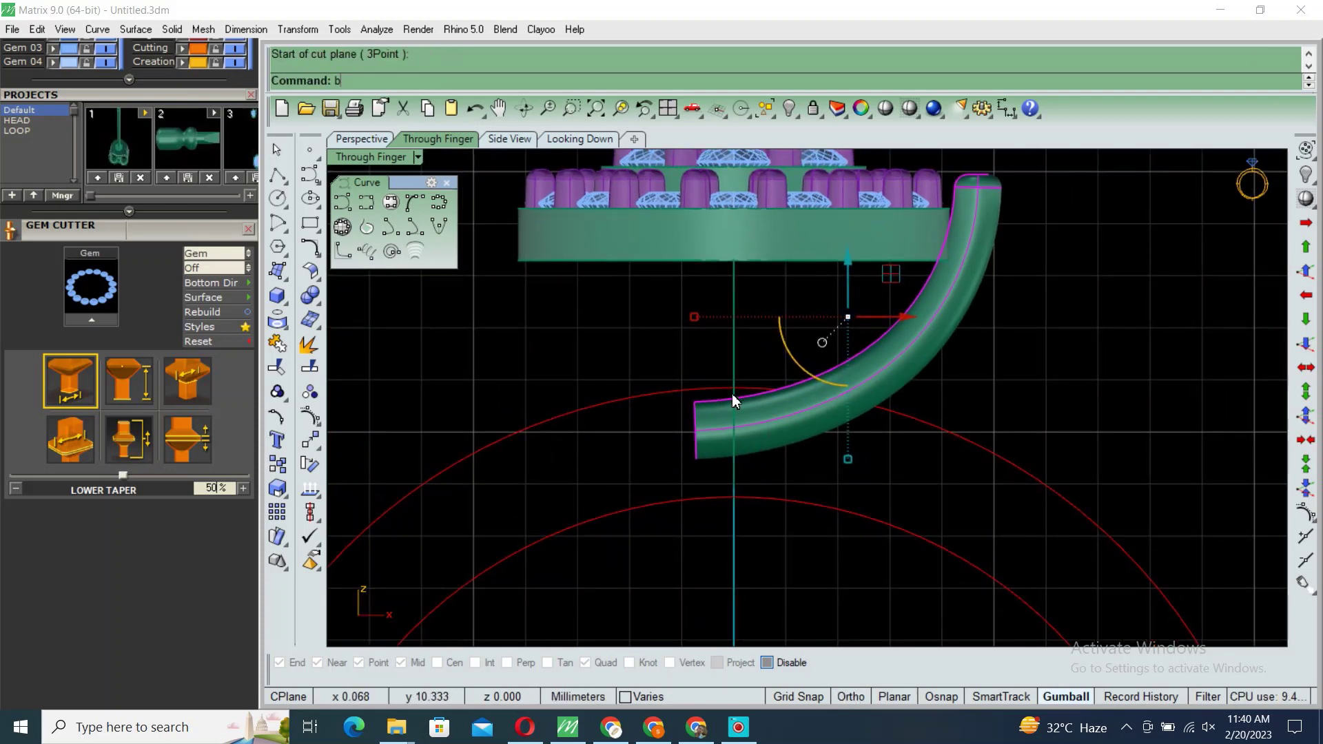
{"action": "key", "text": "Return"}
{"action": "left_click", "coordinate": [726, 363]}
{"action": "key", "text": "Return"}
{"action": "key", "text": "Delete"}
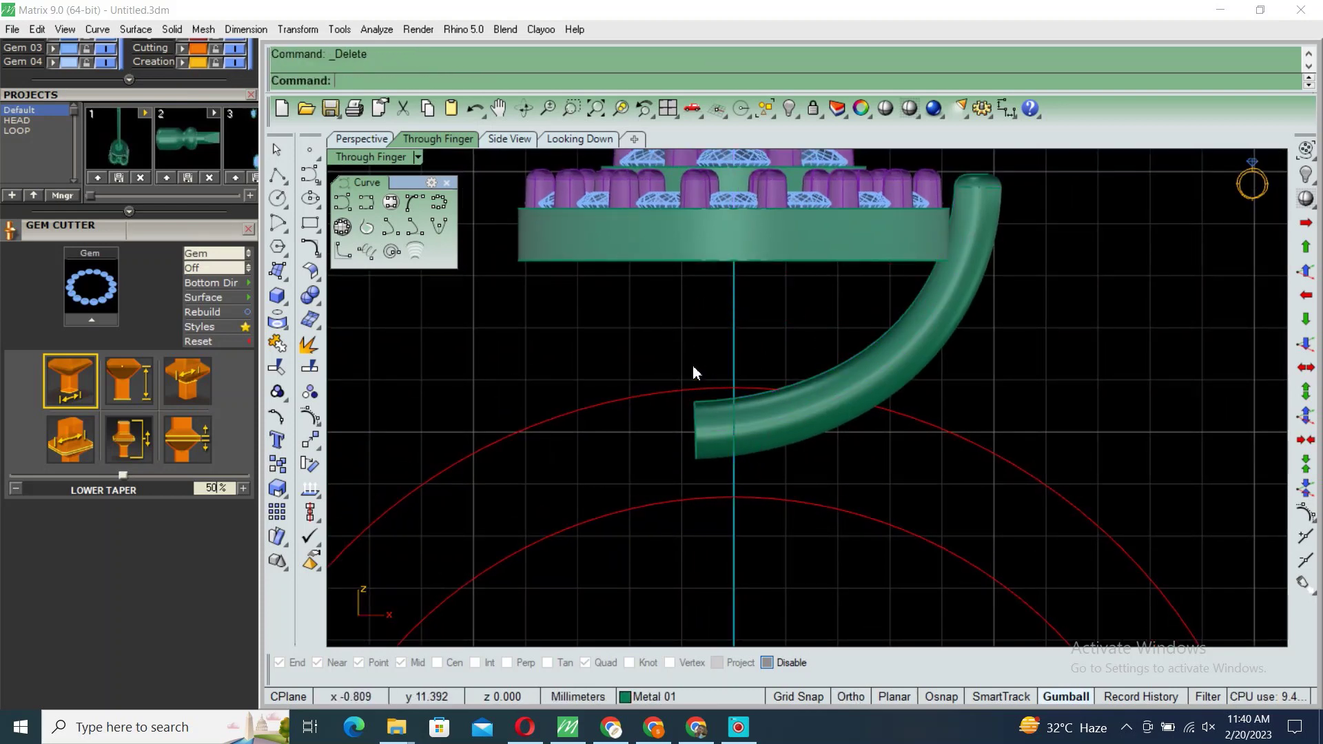
Step: Remove the tube's leftover end piece from its group and delete it
{"action": "left_click", "coordinate": [700, 425]}
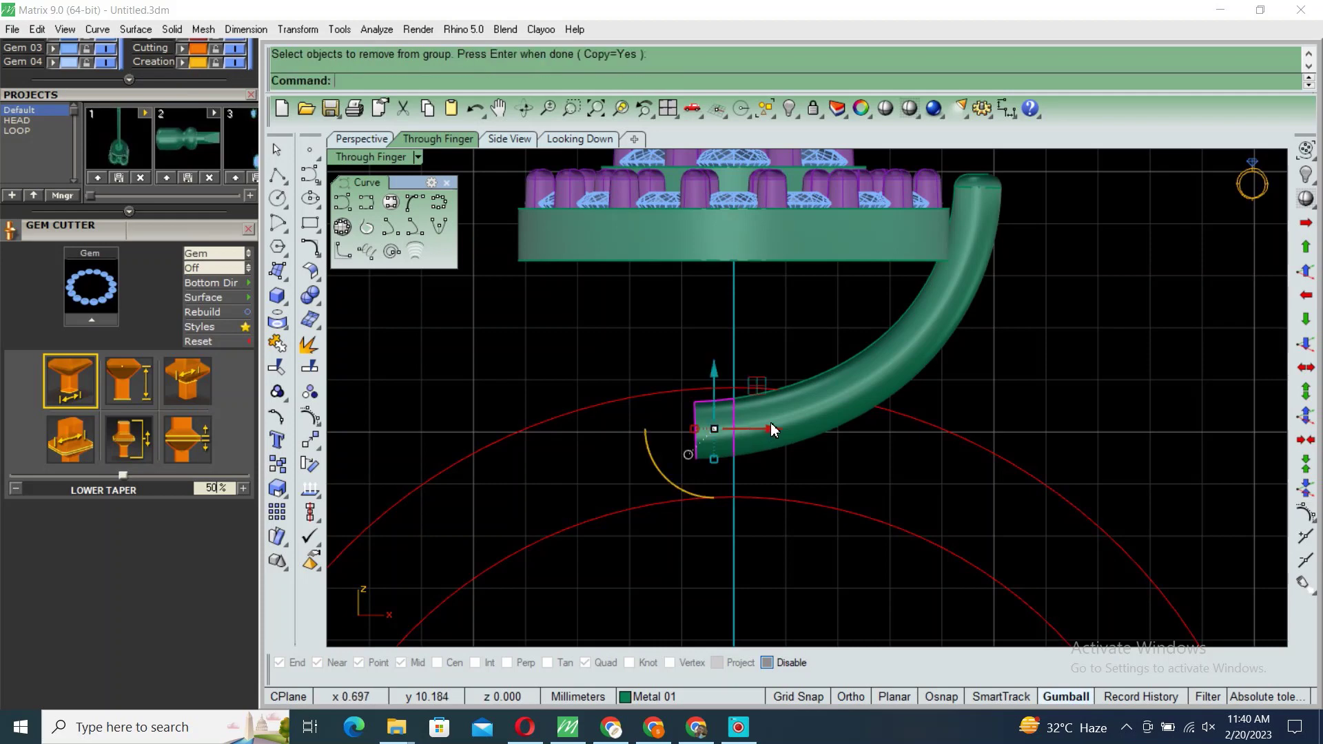
{"action": "left_click", "coordinate": [764, 437]}
{"action": "key", "text": "Escape"}
{"action": "key", "text": "Return"}
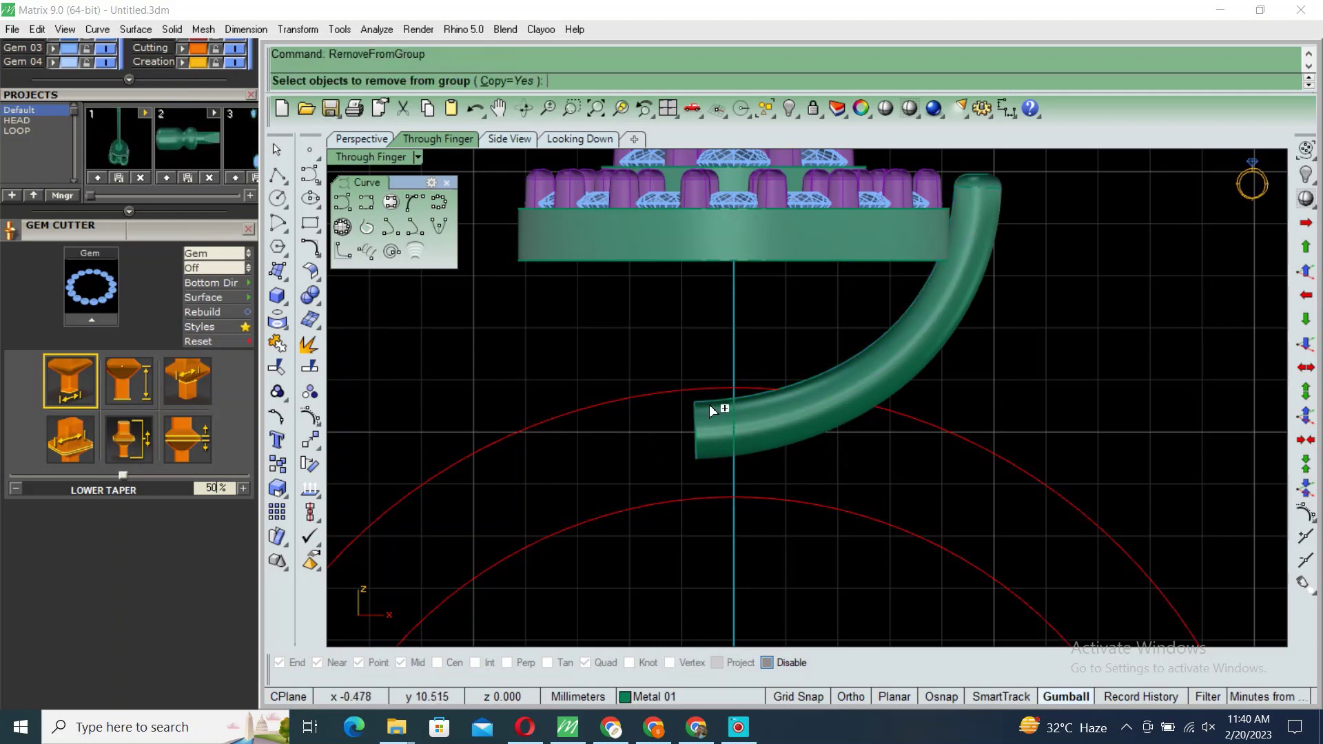
{"action": "type", "text": "c"}
{"action": "left_click", "coordinate": [711, 412]}
{"action": "key", "text": "Return"}
{"action": "key", "text": "Delete"}
{"action": "left_click", "coordinate": [776, 407]}
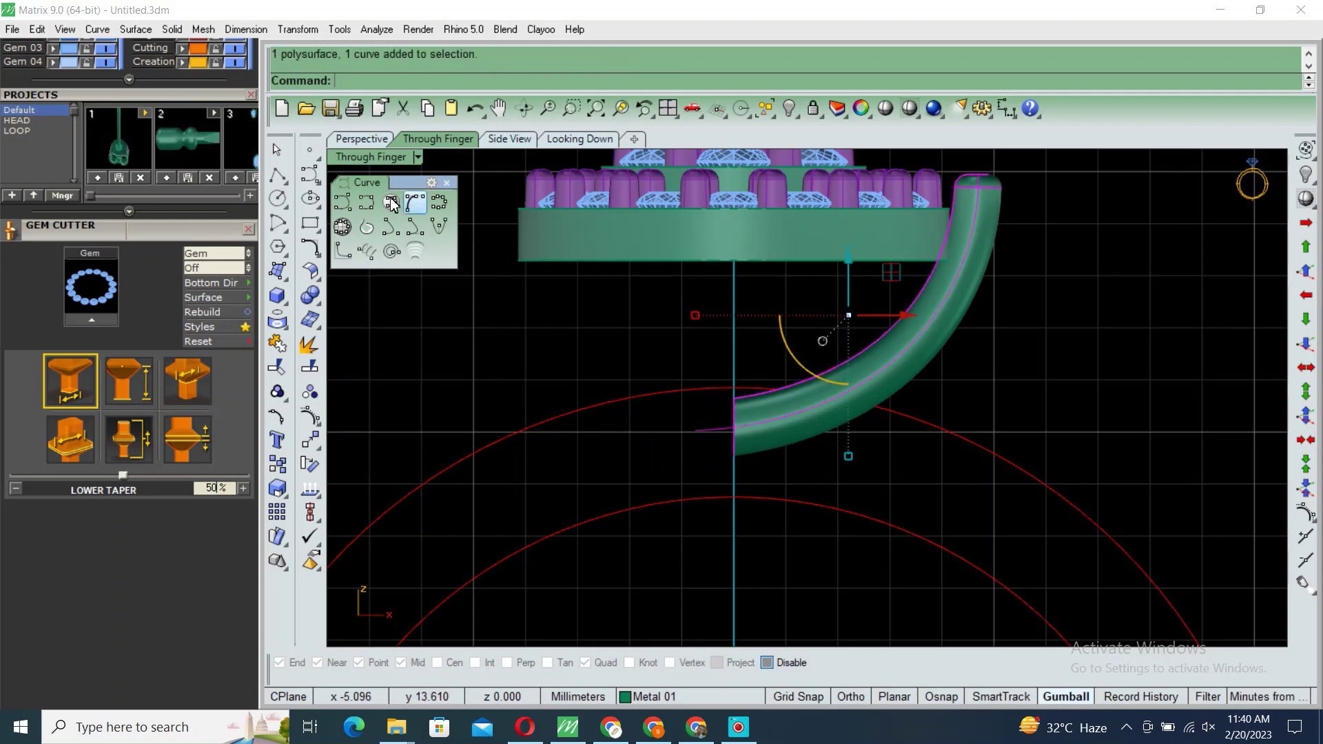
{"action": "left_click", "coordinate": [580, 138]}
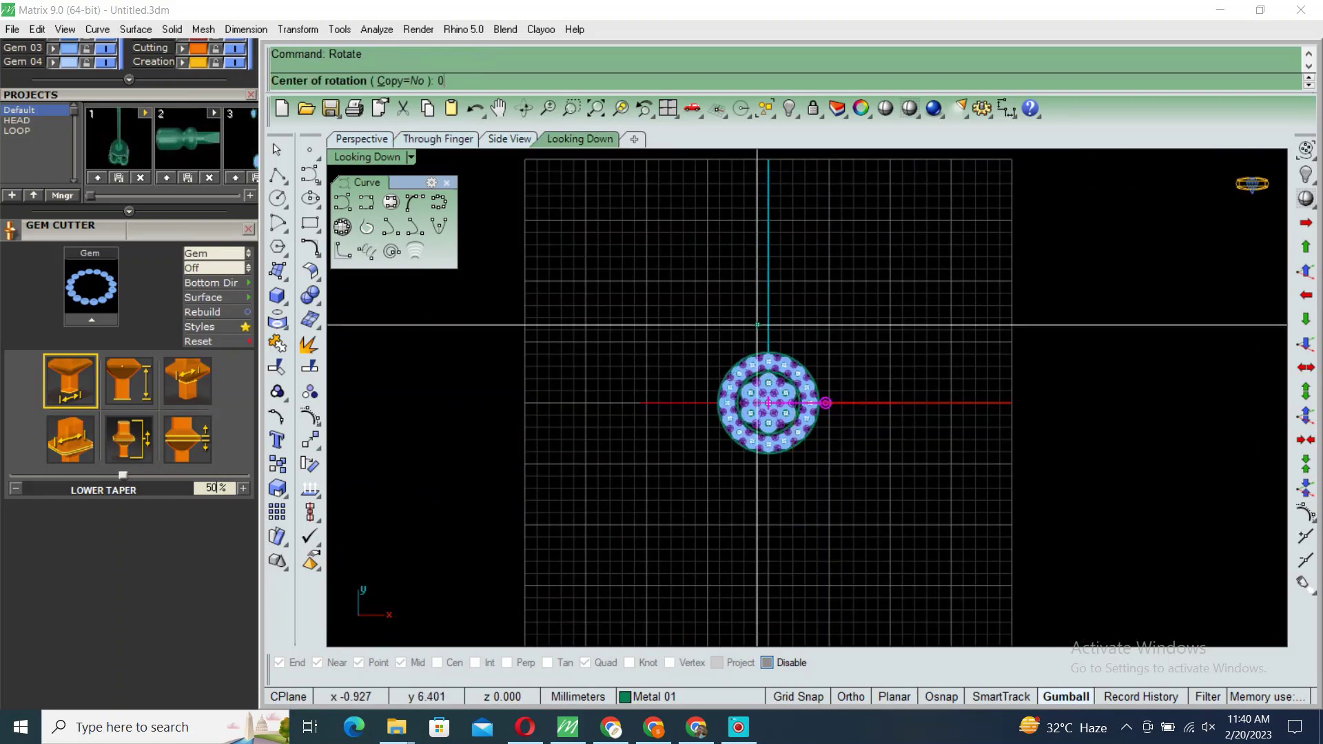
Step: Rotate the tube 45° about the origin in the Looking Down view
{"action": "type", "text": "0"}
{"action": "key", "text": "Return"}
{"action": "type", "text": "45"}
{"action": "key", "text": "Return"}
Step: Polar-array the tube into 4 items about the origin and group the ring parts
{"action": "type", "text": "arraypolar"}
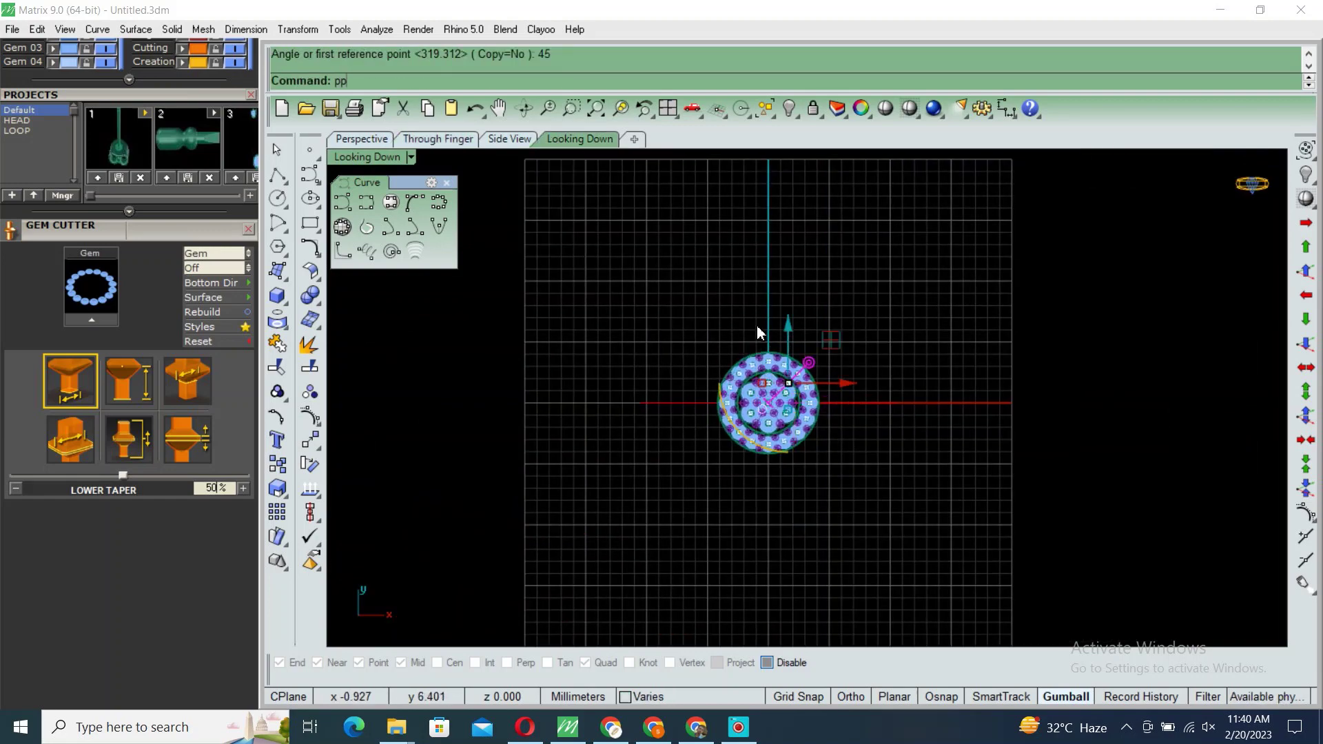
{"action": "key", "text": "Return"}
{"action": "type", "text": "0"}
{"action": "key", "text": "Return"}
{"action": "type", "text": "4"}
{"action": "key", "text": "Return"}
{"action": "key", "text": "Return"}
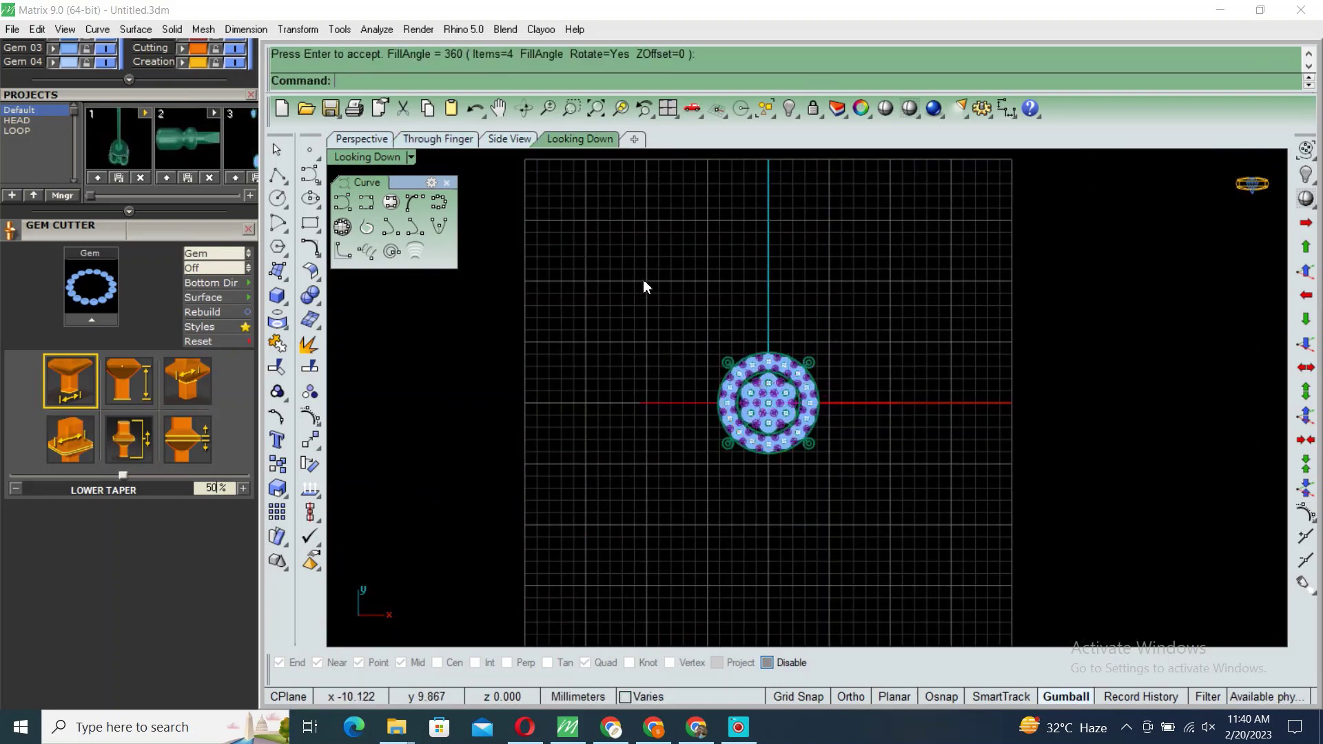
{"action": "left_click_drag", "start_coordinate": [643, 279], "coordinate": [862, 545]}
{"action": "right_click_drag", "start_coordinate": [862, 545], "coordinate": [849, 448]}
{"action": "key", "text": "ctrl+g"}
Step: In the Through Finger view, ungroup all ring parts and select the shank tubes
{"action": "double_click", "coordinate": [371, 157]}
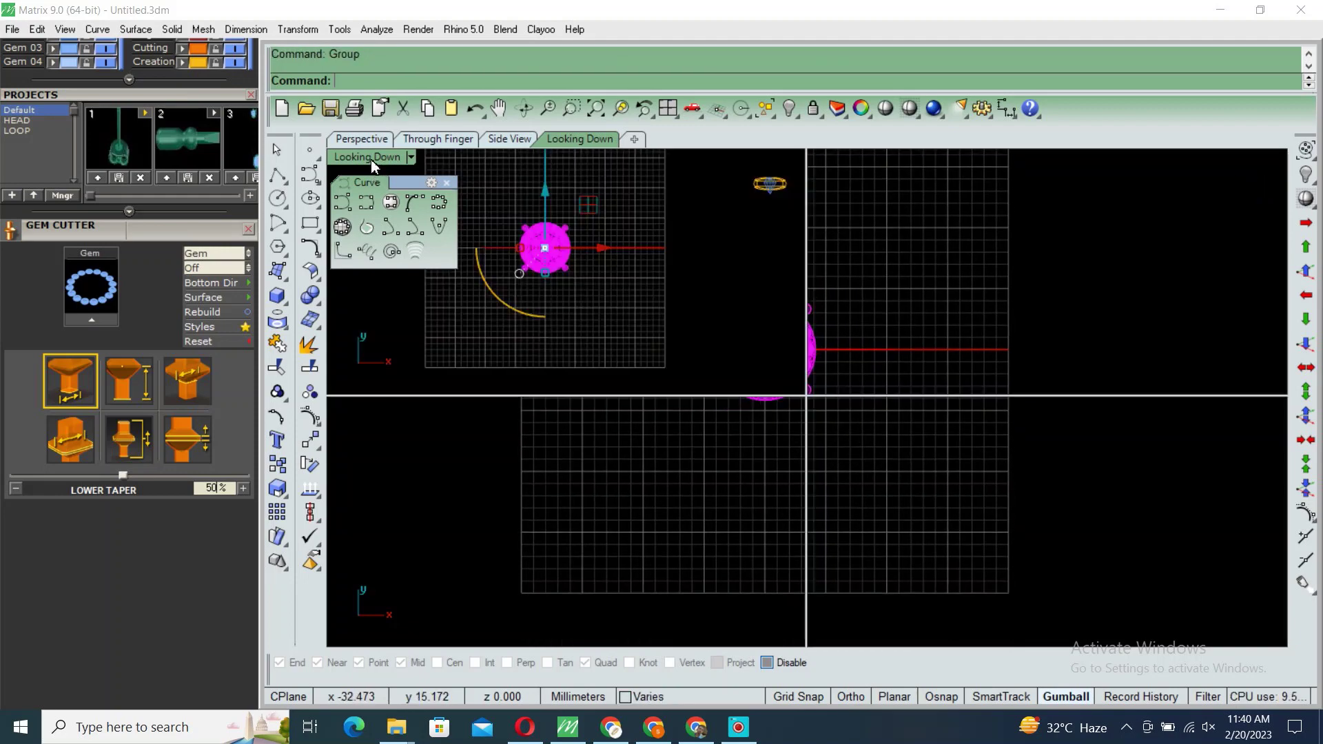
{"action": "double_click", "coordinate": [391, 413]}
{"action": "scroll", "coordinate": [799, 208], "scroll_direction": "down", "scroll_amount": 2}
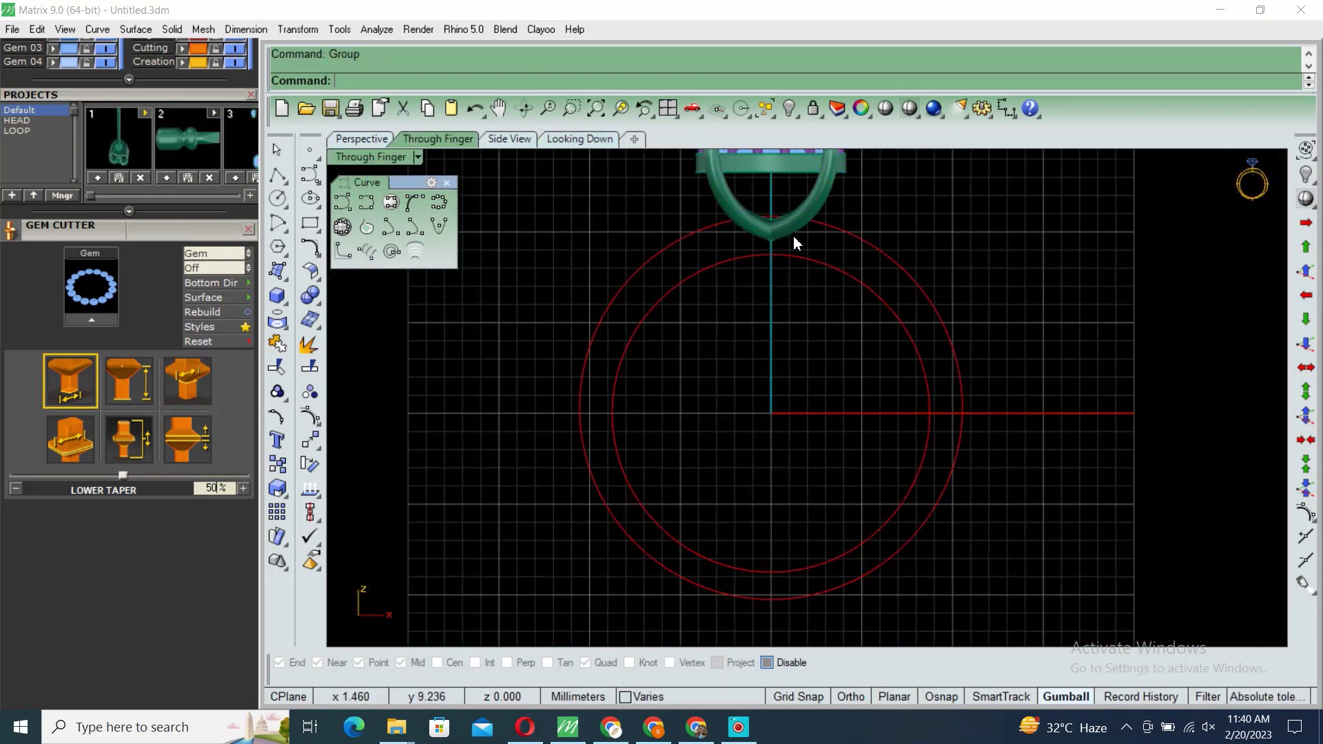
{"action": "key", "text": "ctrl+a"}
{"action": "mouse_move", "coordinate": [788, 232]}
{"action": "right_mouse_down"}
{"action": "mouse_move", "coordinate": [803, 299]}
{"action": "mouse_move", "coordinate": [861, 314]}
{"action": "right_mouse_up"}
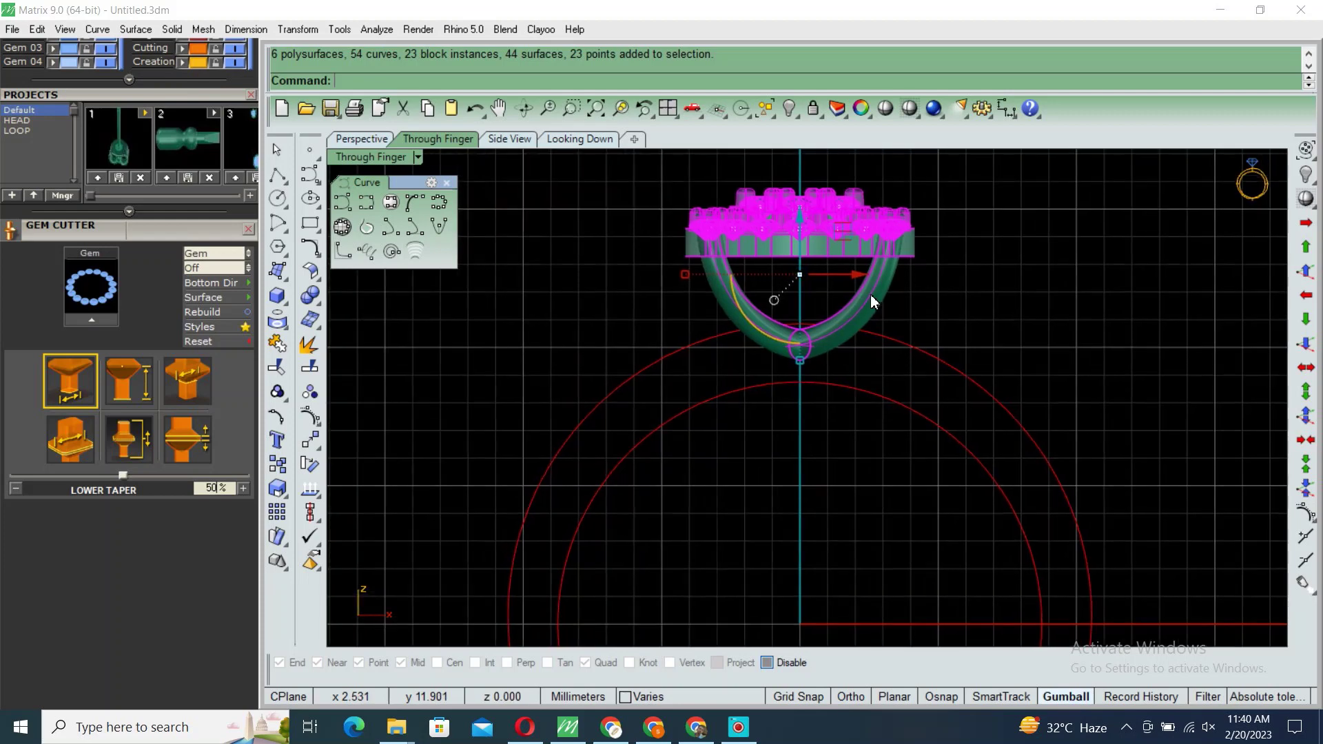
{"action": "key", "text": "ctrl+shift+g"}
{"action": "left_click", "coordinate": [759, 296]}
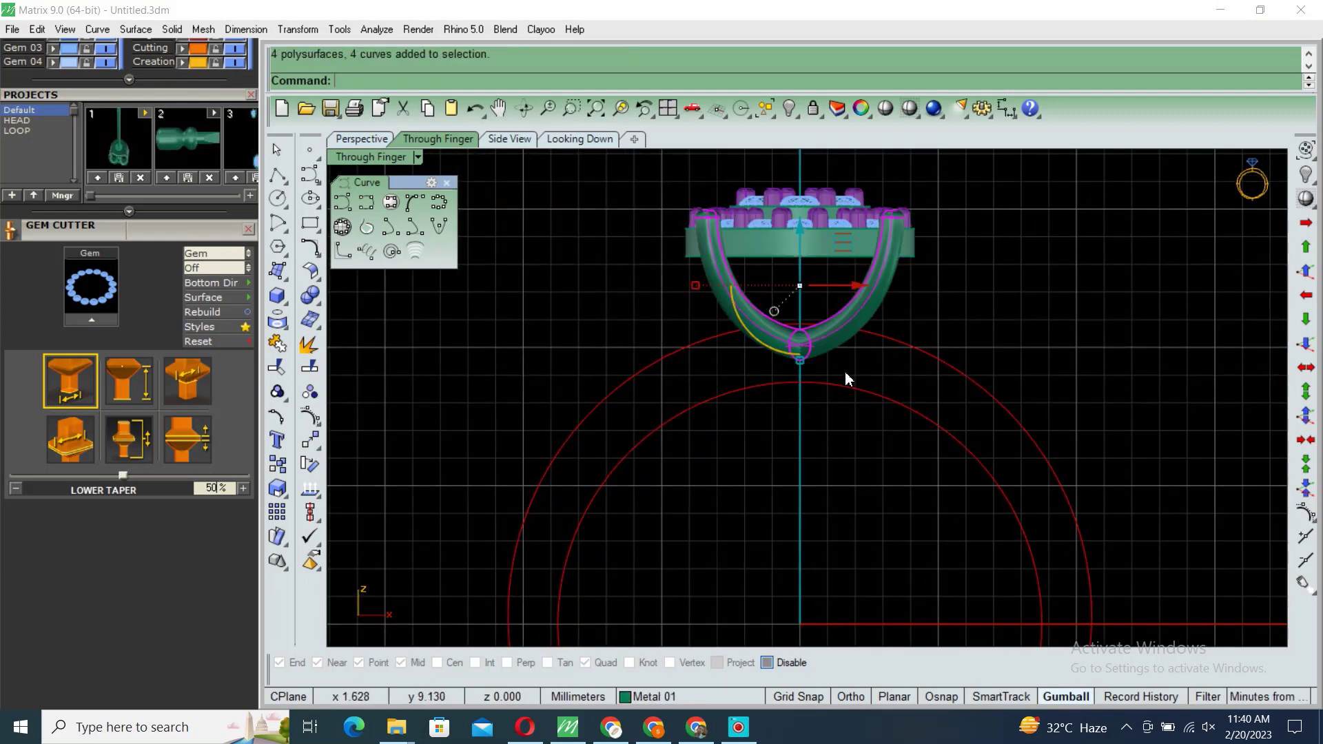
Step: Raise the shank arms with the gumball to meet the head plate, then pick the base plate
{"action": "scroll", "coordinate": [845, 371], "scroll_direction": "up", "scroll_amount": 2}
{"action": "left_click_drag", "start_coordinate": [781, 356], "coordinate": [779, 230]}
{"action": "scroll", "coordinate": [818, 319], "scroll_direction": "down", "scroll_amount": 2}
{"action": "scroll", "coordinate": [778, 231], "scroll_direction": "down", "scroll_amount": 1}
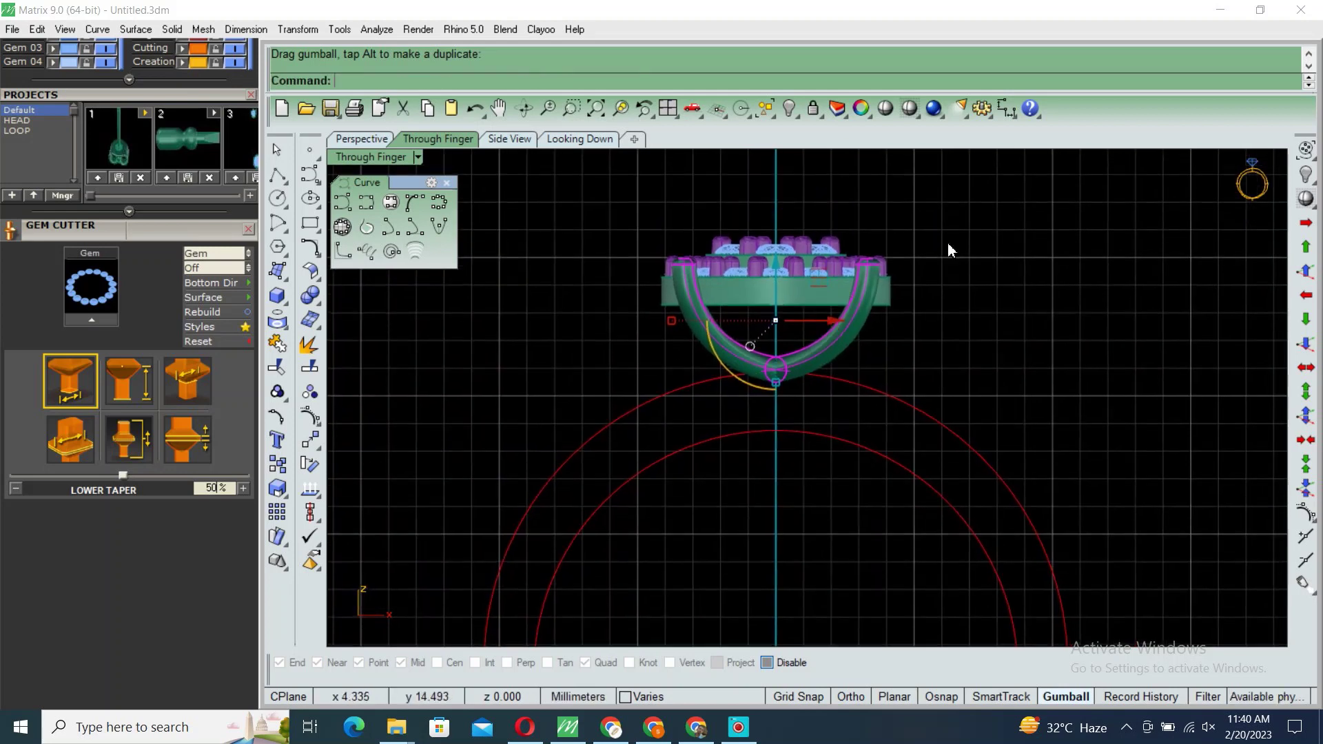
{"action": "left_click_drag", "start_coordinate": [948, 243], "coordinate": [617, 345]}
{"action": "scroll", "coordinate": [889, 304], "scroll_direction": "up", "scroll_amount": 2}
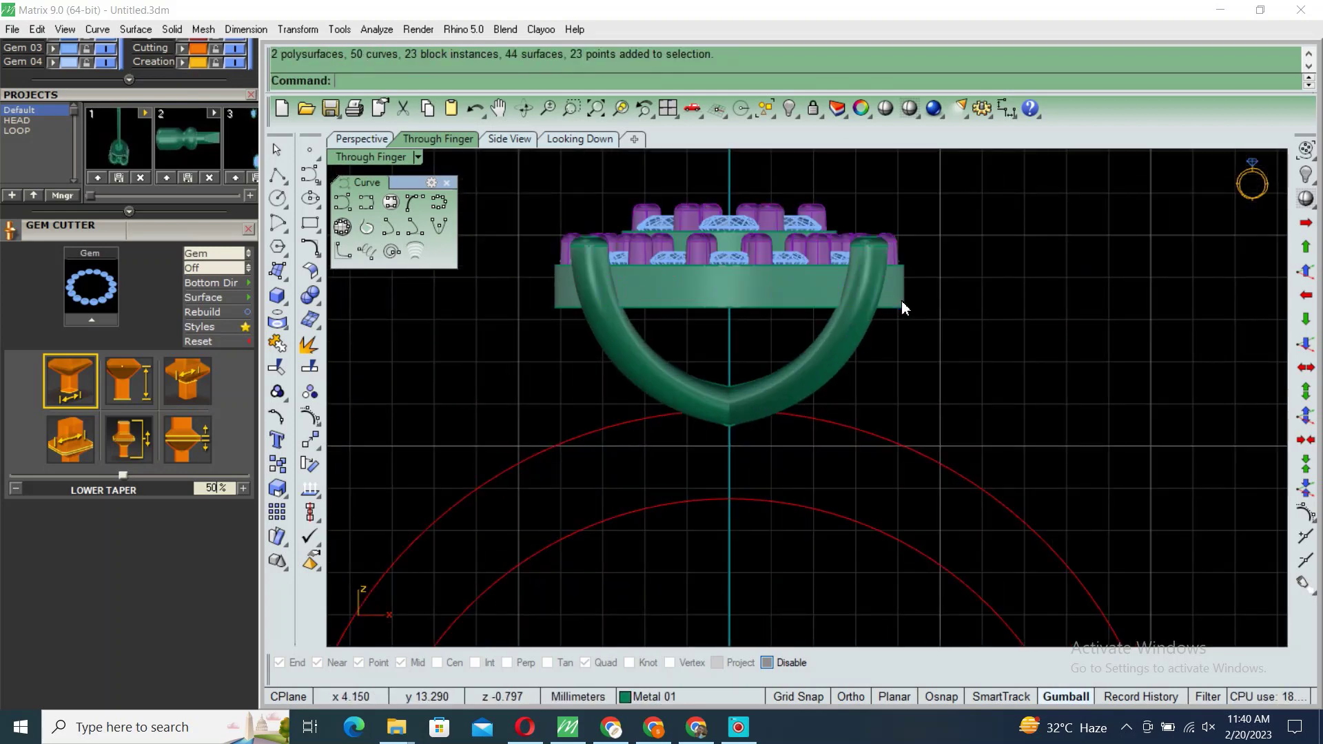
{"action": "type", "text": "r"}
{"action": "key", "text": "Return"}
{"action": "left_click", "coordinate": [903, 305]}
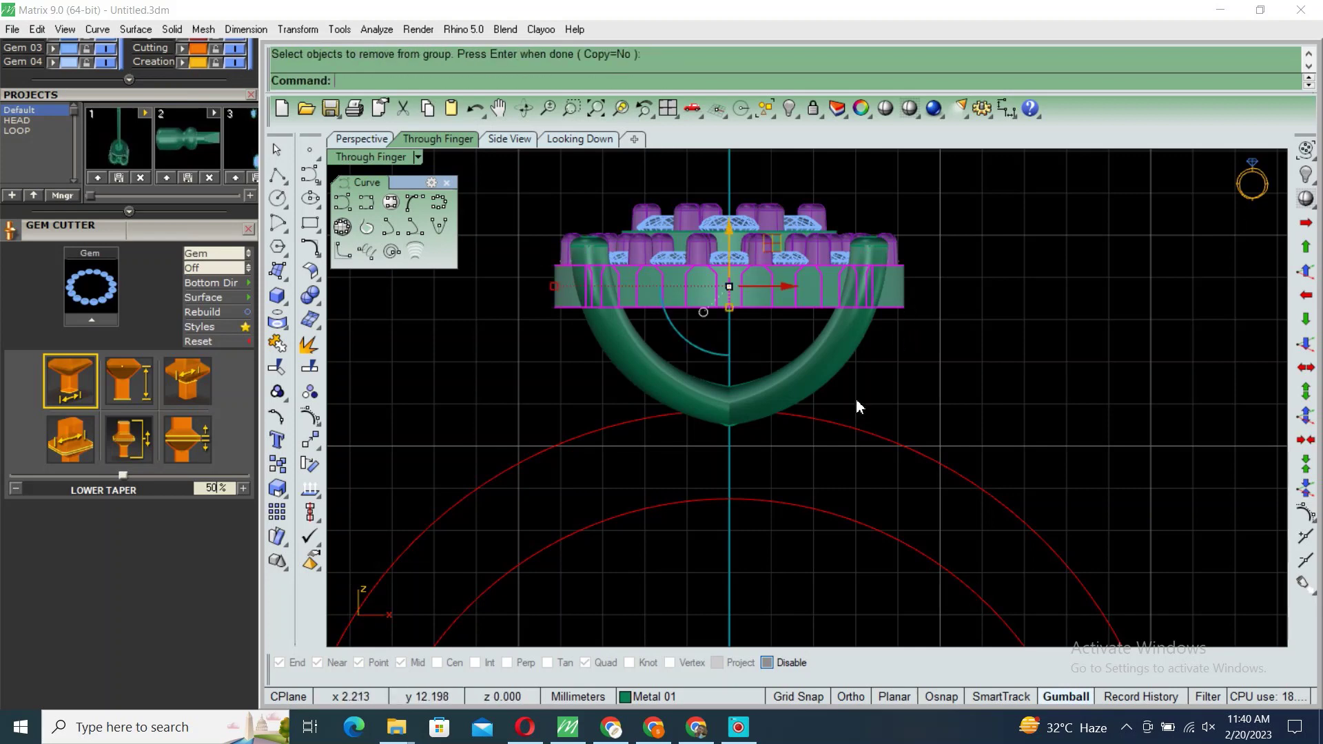
Step: Fillet the head plate's bottom edge with a 0.3 radius
{"action": "key", "text": "Return"}
{"action": "left_click", "coordinate": [436, 96]}
{"action": "key", "text": "Escape"}
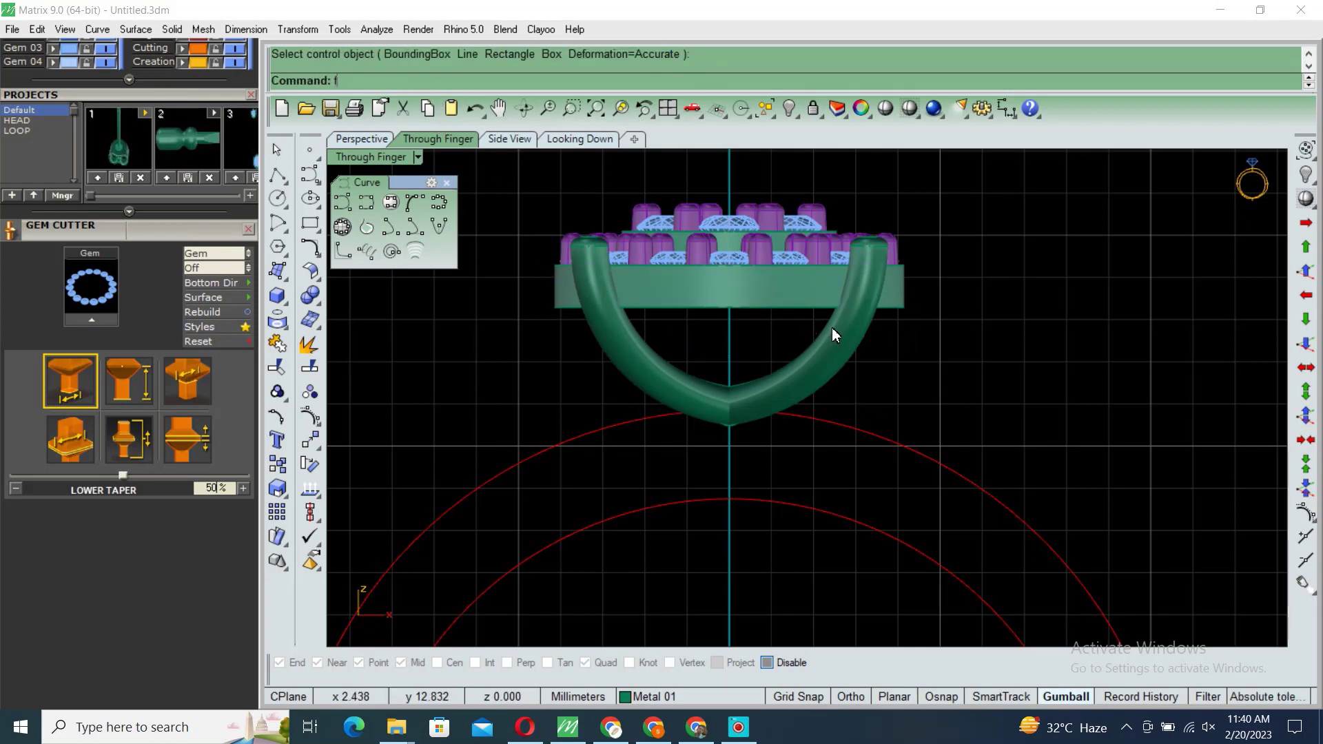
{"action": "right_click", "coordinate": [832, 328]}
{"action": "type", "text": ".3"}
{"action": "key", "text": "Return"}
{"action": "left_click", "coordinate": [894, 308]}
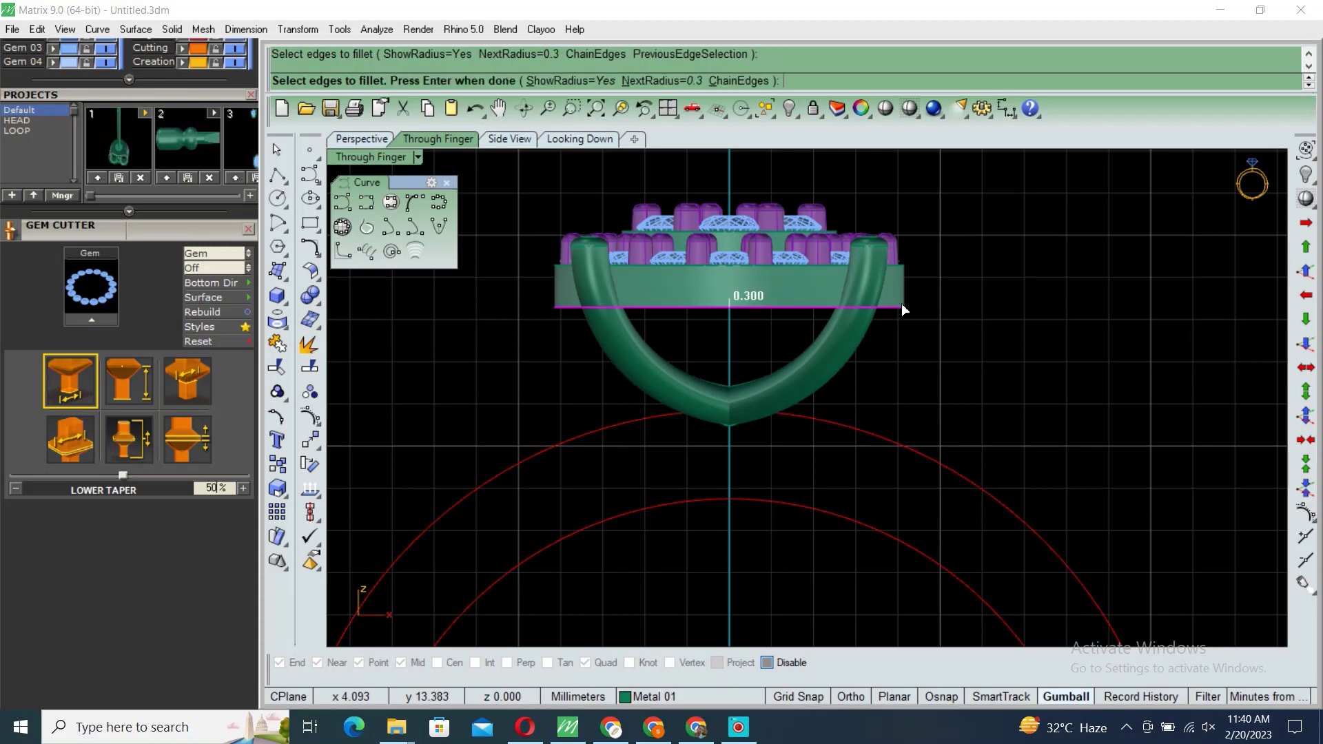
{"action": "key", "text": "Return"}
{"action": "key", "text": "Return"}
Step: Put a bounding-box cage on the plate and scale its lower cage points wider
{"action": "left_click", "coordinate": [902, 308]}
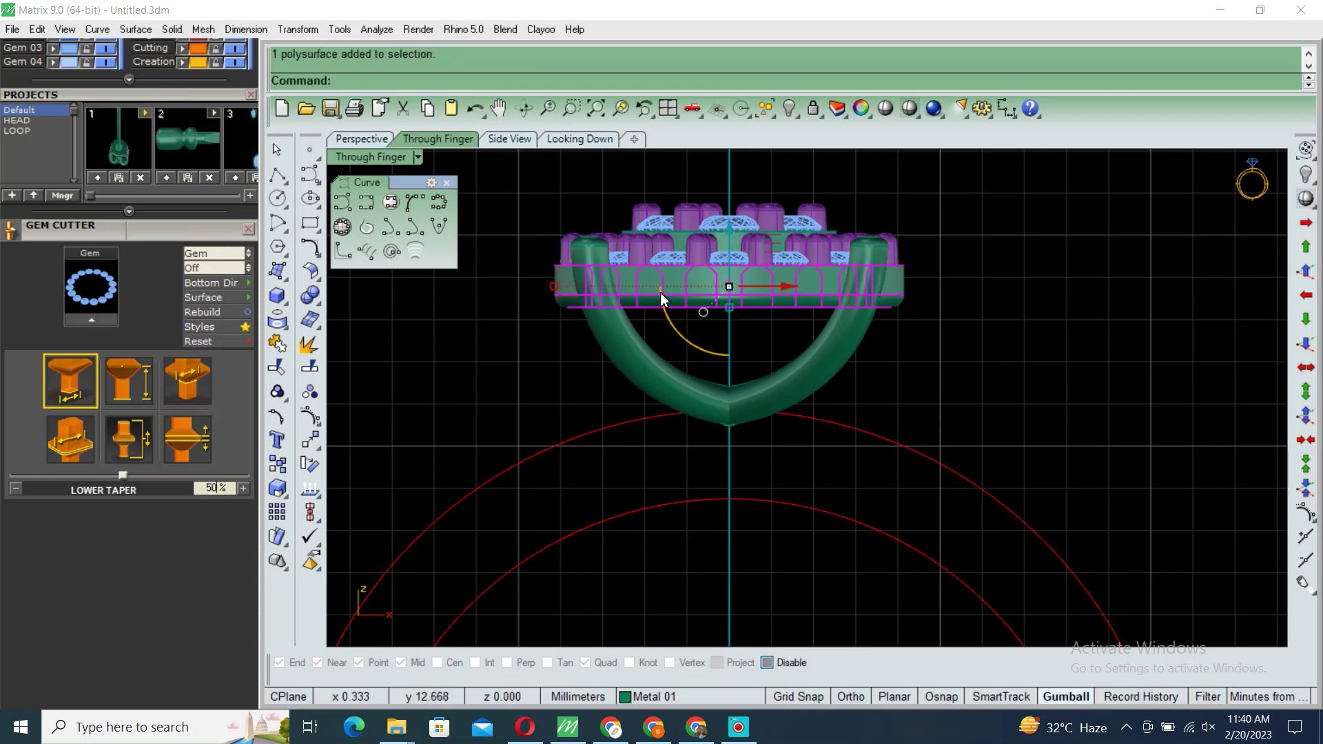
{"action": "left_click", "coordinate": [436, 97]}
{"action": "left_click", "coordinate": [417, 82]}
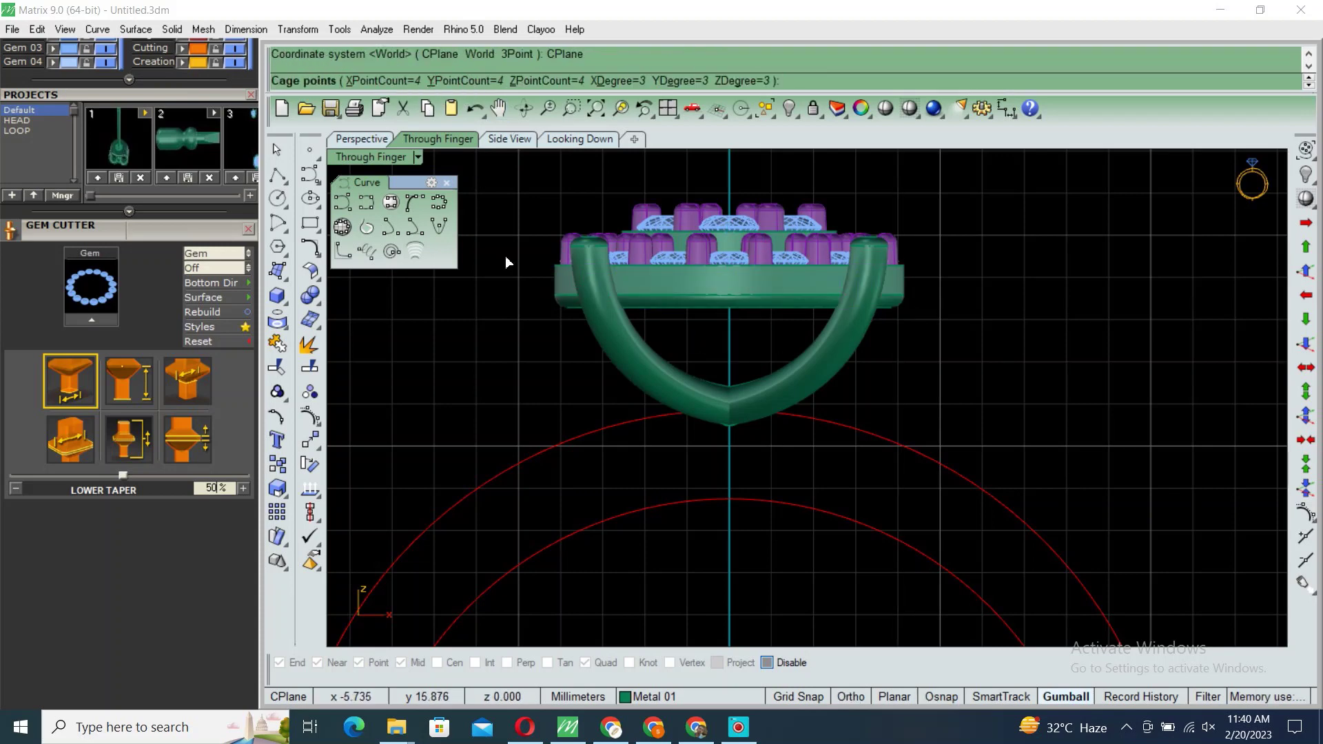
{"action": "key", "text": "Return"}
{"action": "key", "text": "Return"}
{"action": "left_click_drag", "start_coordinate": [525, 304], "coordinate": [1111, 417]}
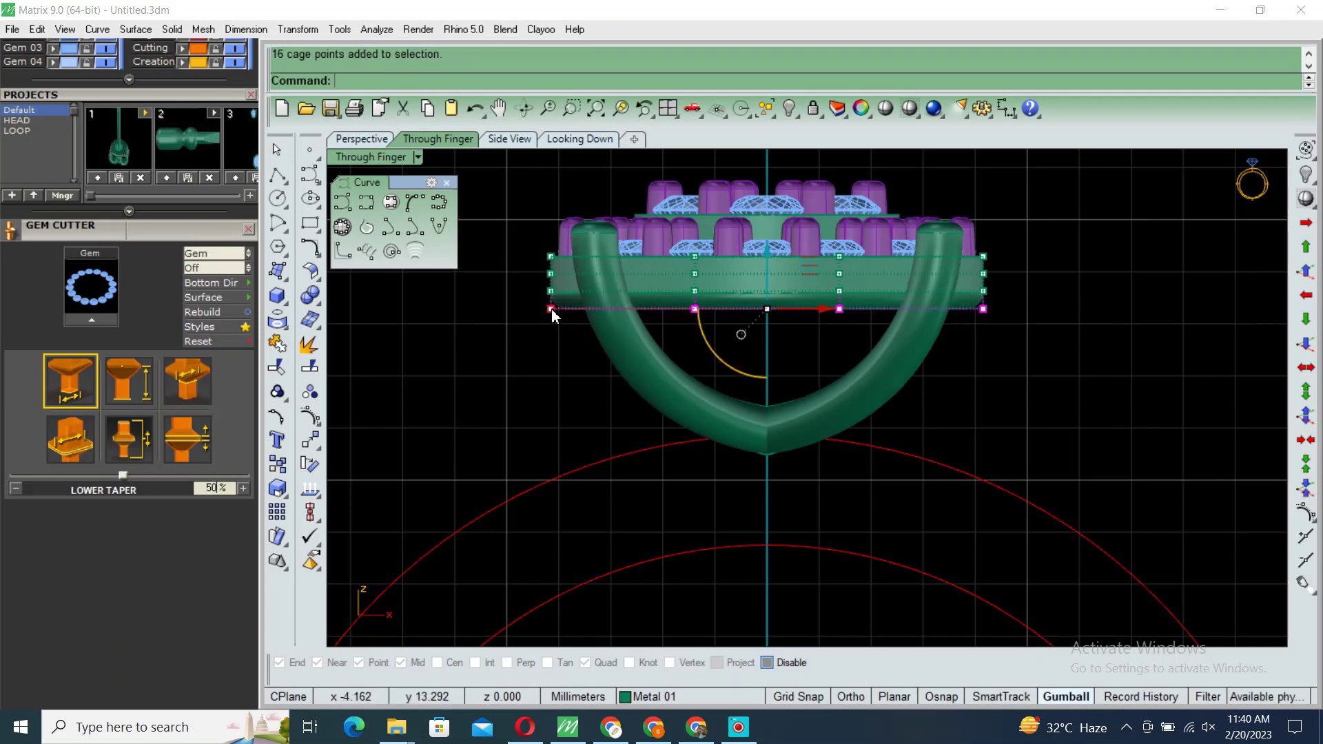
{"action": "mouse_move", "coordinate": [551, 313]}
{"action": "left_mouse_down"}
{"action": "mouse_move", "coordinate": [532, 279]}
{"action": "mouse_move", "coordinate": [1058, 384]}
{"action": "left_mouse_up"}
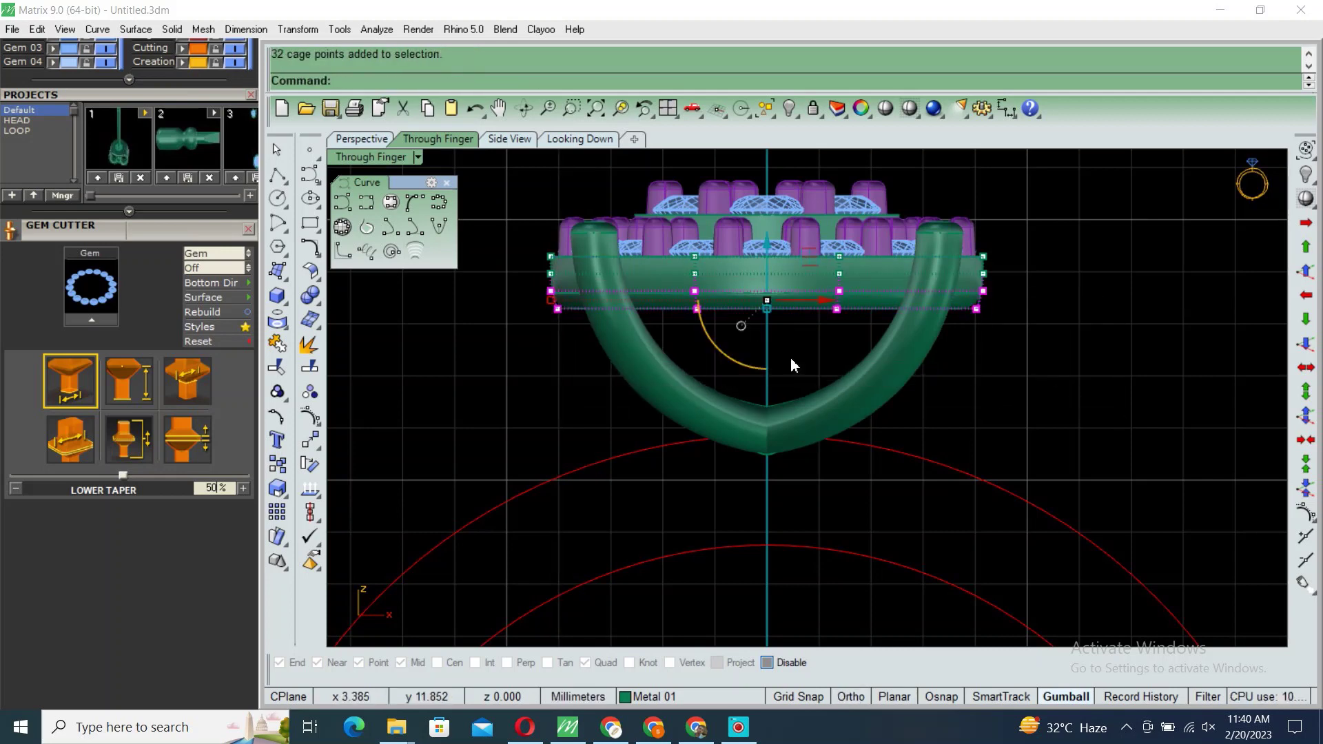
{"action": "left_click_drag", "start_coordinate": [547, 306], "coordinate": [562, 315]}
Step: Group all the ring parts together and select the two ring circles
{"action": "left_click", "coordinate": [563, 315]}
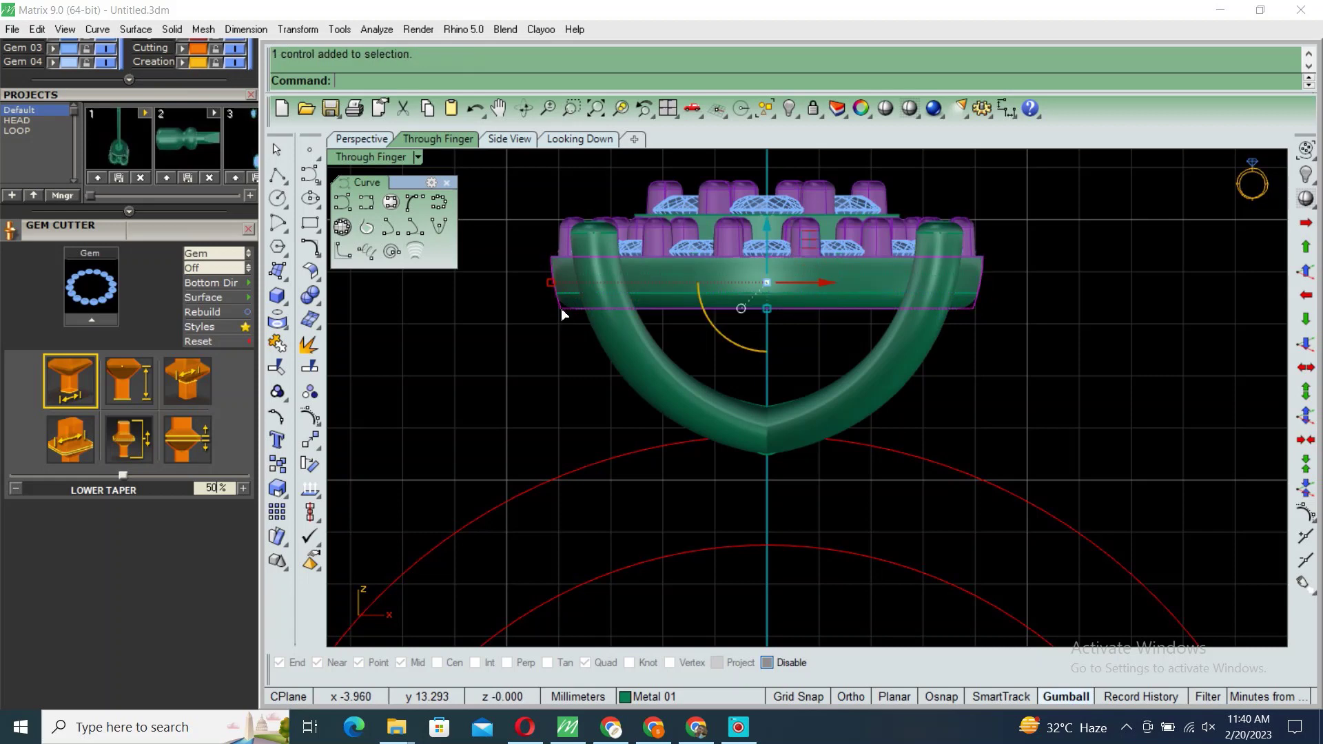
{"action": "scroll", "coordinate": [725, 283], "scroll_direction": "down", "scroll_amount": 5}
{"action": "left_click_drag", "start_coordinate": [591, 202], "coordinate": [832, 300]}
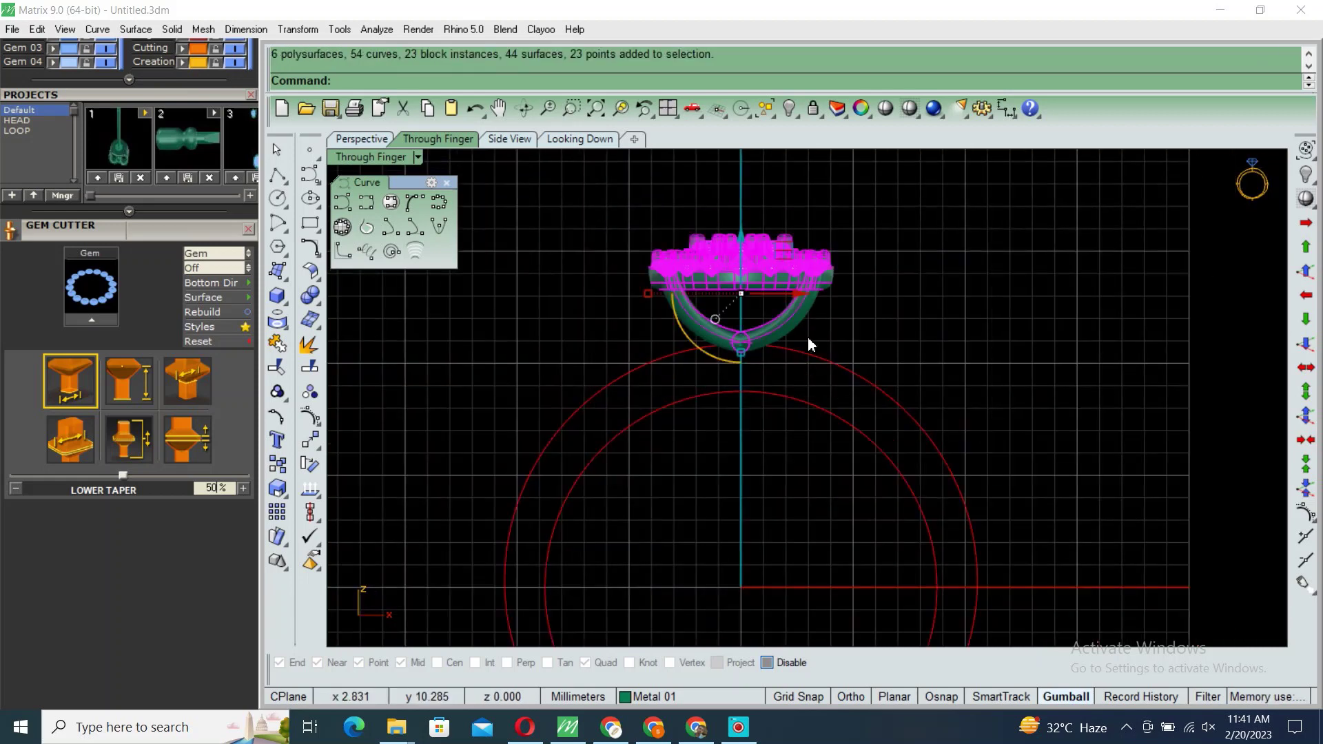
{"action": "key", "text": "ctrl+g"}
{"action": "left_click", "coordinate": [797, 301]}
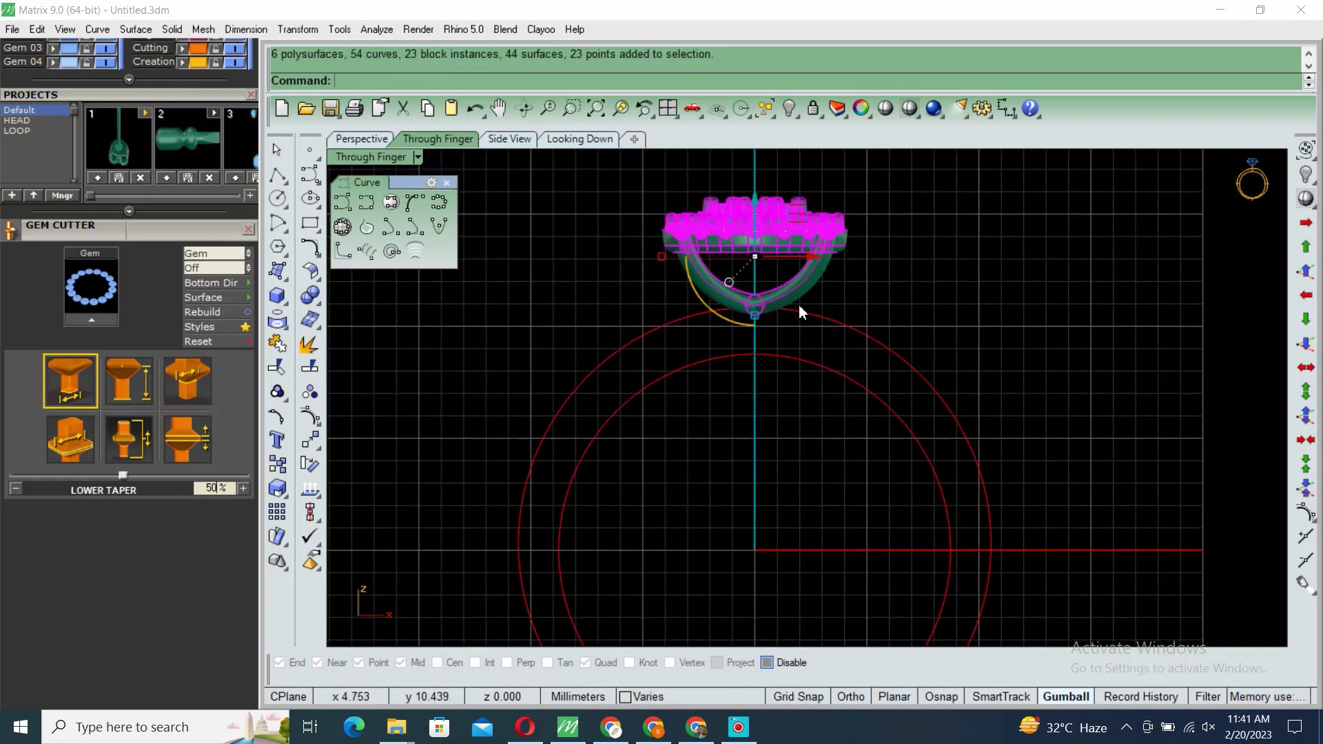
{"action": "left_click", "coordinate": [834, 314]}
Step: Extrude the two ring circles 2.5 mm to both sides into a solid band
{"action": "double_click", "coordinate": [394, 155]}
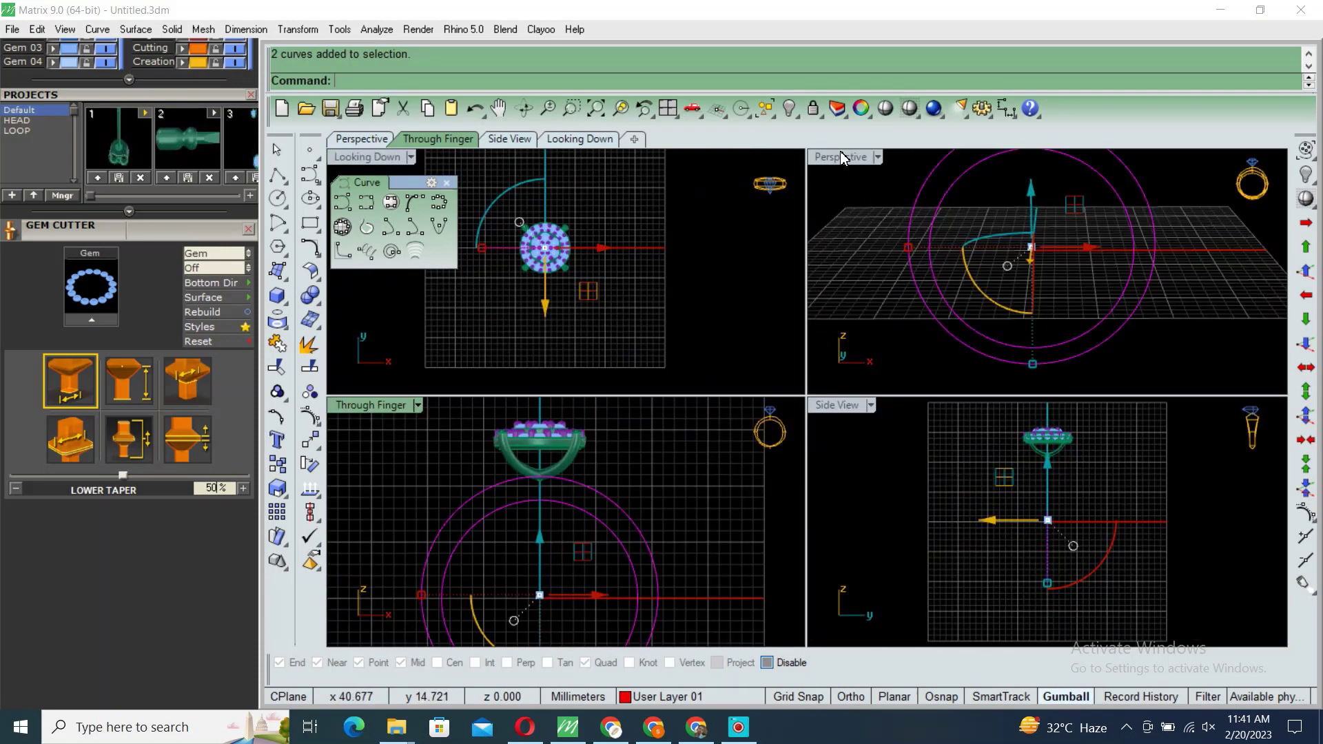
{"action": "double_click", "coordinate": [840, 151]}
{"action": "mouse_move", "coordinate": [845, 181]}
{"action": "right_mouse_down"}
{"action": "mouse_move", "coordinate": [877, 248]}
{"action": "mouse_move", "coordinate": [774, 314]}
{"action": "mouse_move", "coordinate": [754, 304]}
{"action": "mouse_move", "coordinate": [749, 324]}
{"action": "mouse_move", "coordinate": [688, 328]}
{"action": "right_mouse_up"}
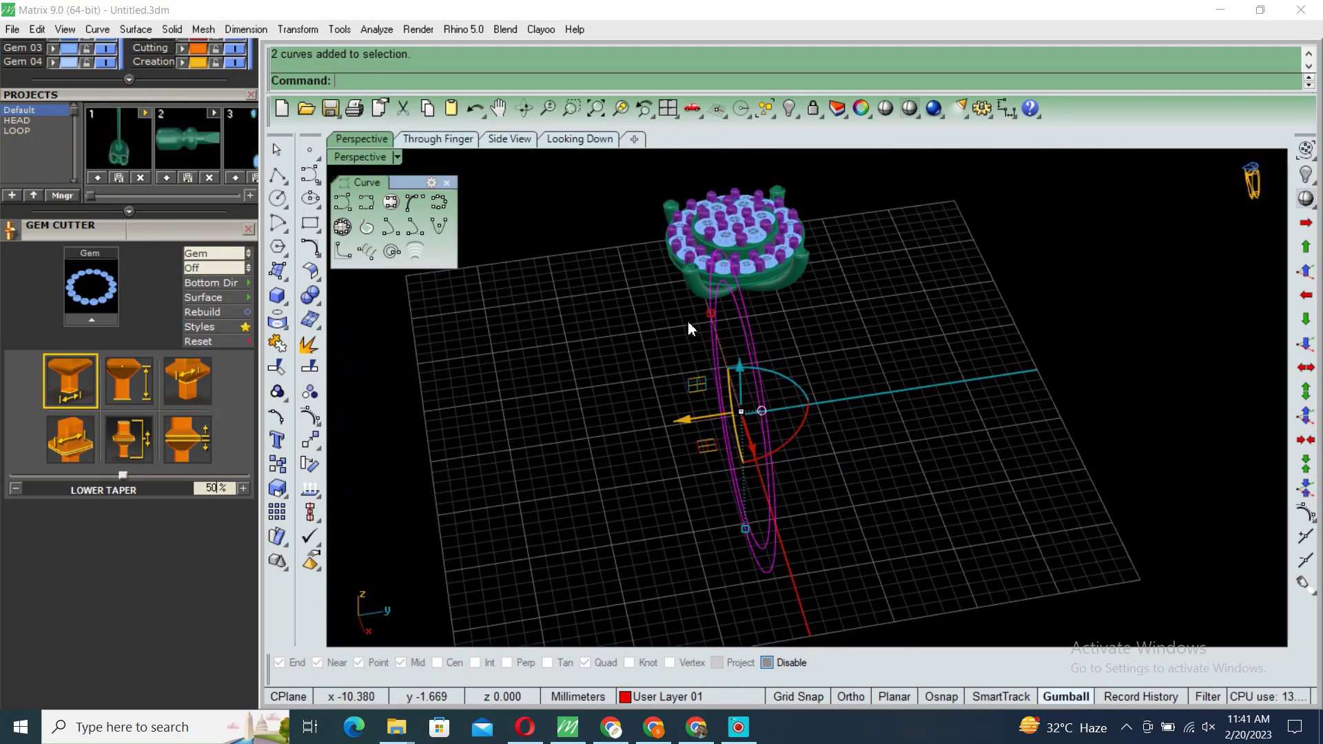
{"action": "type", "text": "e"}
{"action": "key", "text": "Return"}
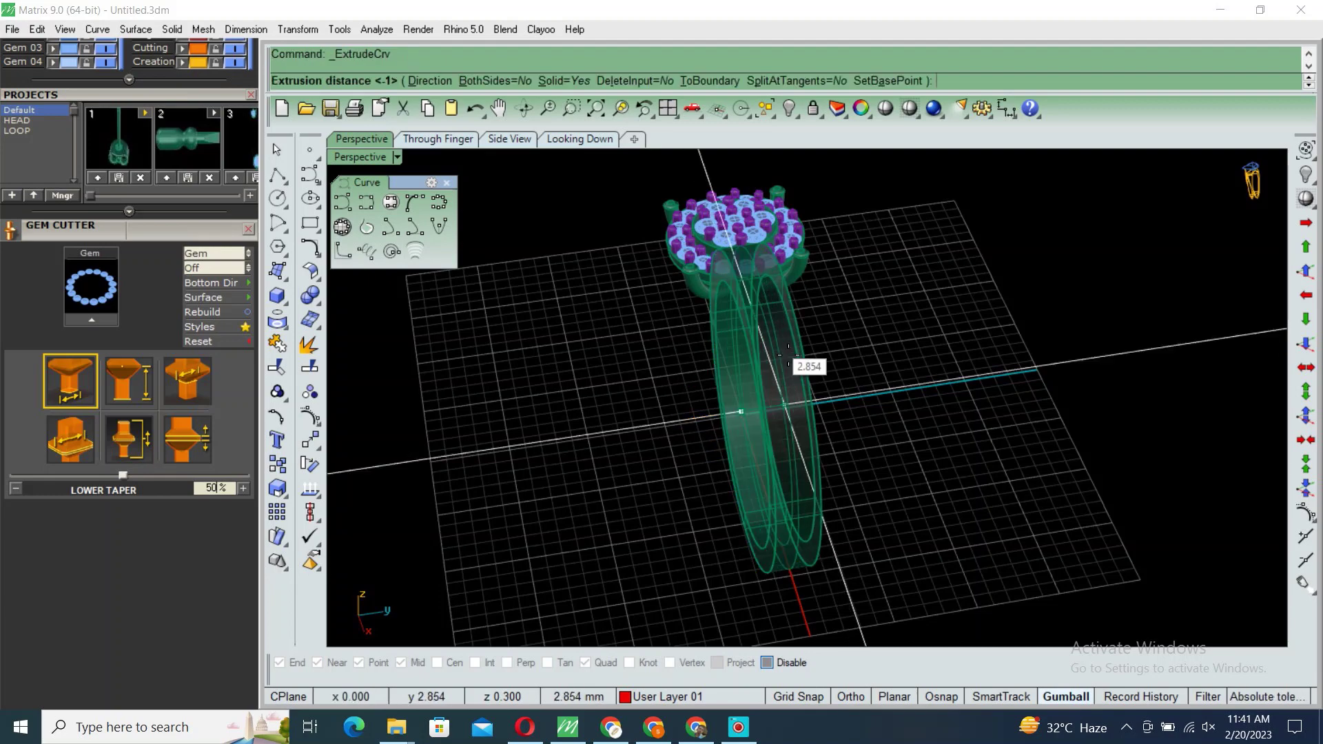
{"action": "type", "text": "b"}
{"action": "key", "text": "Return"}
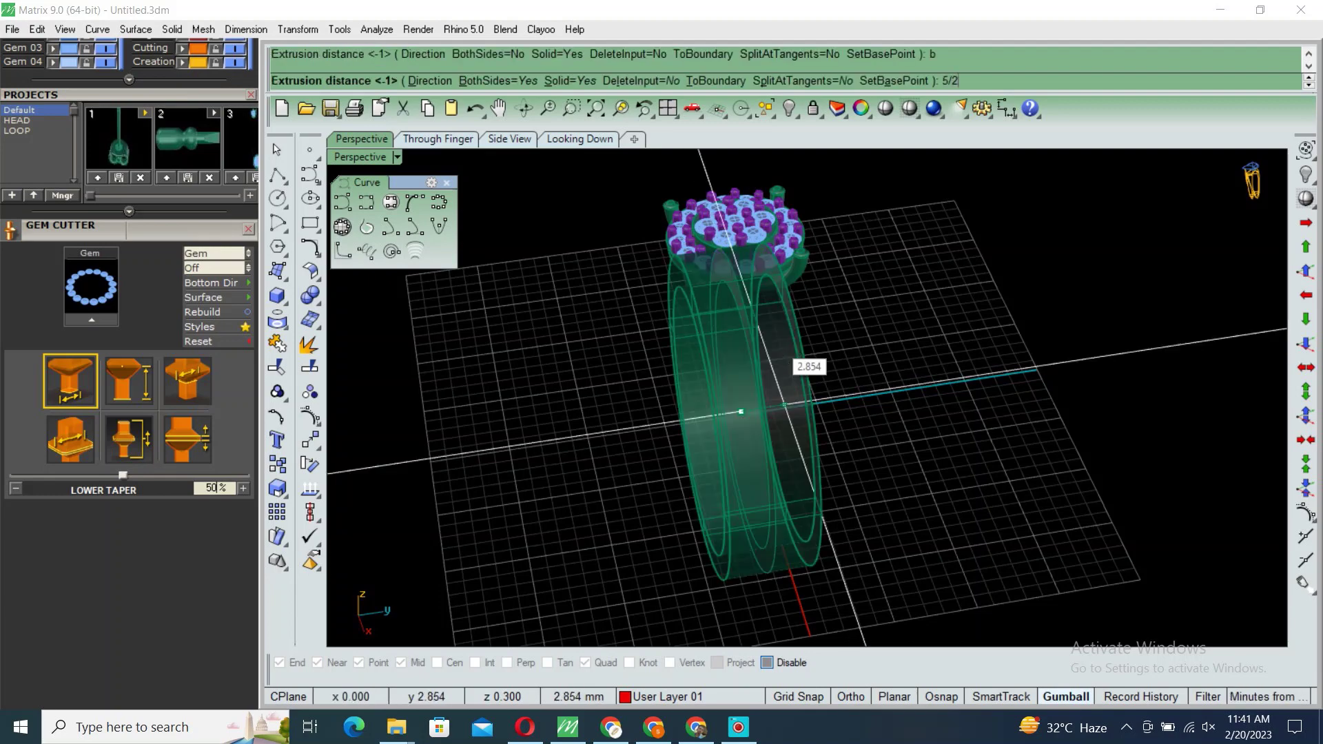
{"action": "key", "text": "Return"}
Step: Invert the selection from the band to the head and hide the head
{"action": "right_click_drag", "start_coordinate": [773, 341], "coordinate": [913, 280]}
{"action": "mouse_move", "coordinate": [868, 335]}
{"action": "right_mouse_down"}
{"action": "mouse_move", "coordinate": [842, 301]}
{"action": "mouse_move", "coordinate": [894, 298]}
{"action": "mouse_move", "coordinate": [874, 353]}
{"action": "mouse_move", "coordinate": [881, 335]}
{"action": "right_mouse_up"}
{"action": "left_click", "coordinate": [842, 301]}
{"action": "key", "text": "Return"}
{"action": "type", "text": "hide"}
{"action": "key", "text": "Return"}
{"action": "left_click", "coordinate": [853, 344]}
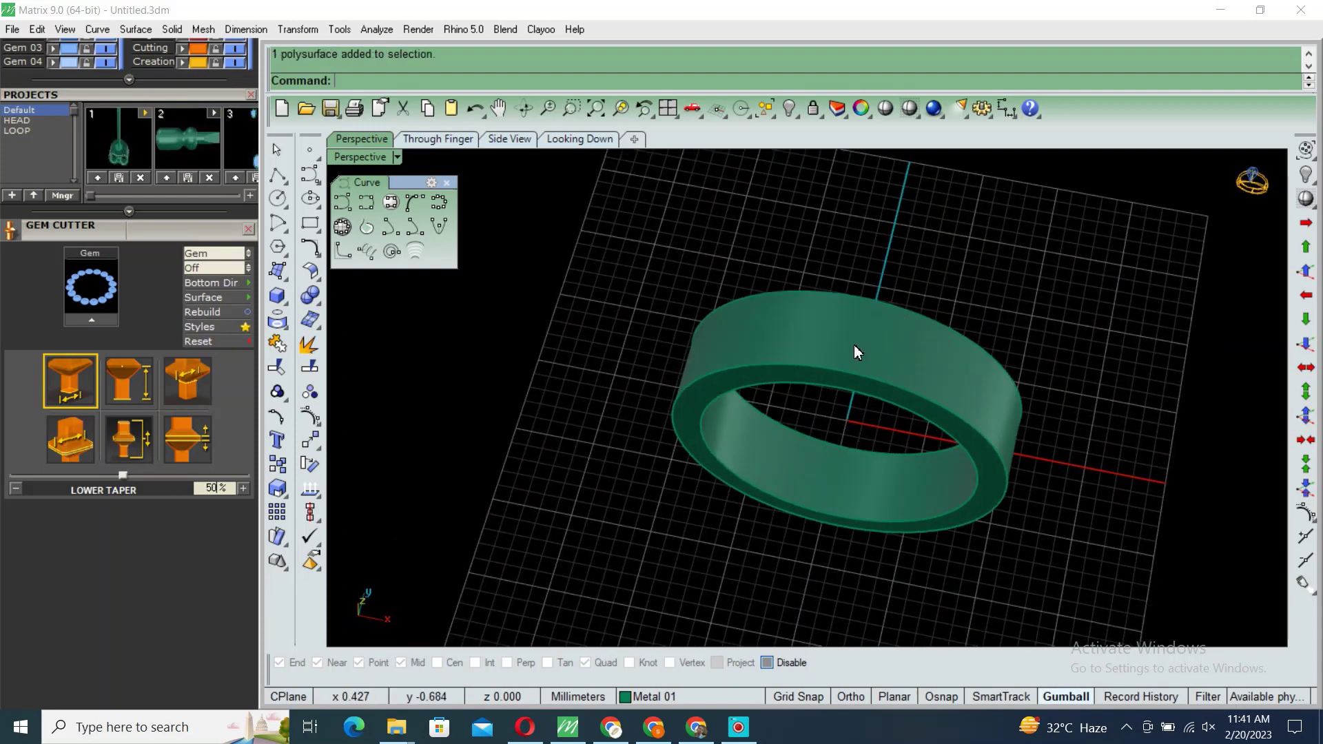
{"action": "double_click", "coordinate": [352, 158]}
Step: In the enlarged side view, show the hidden curve again
{"action": "double_click", "coordinate": [844, 420]}
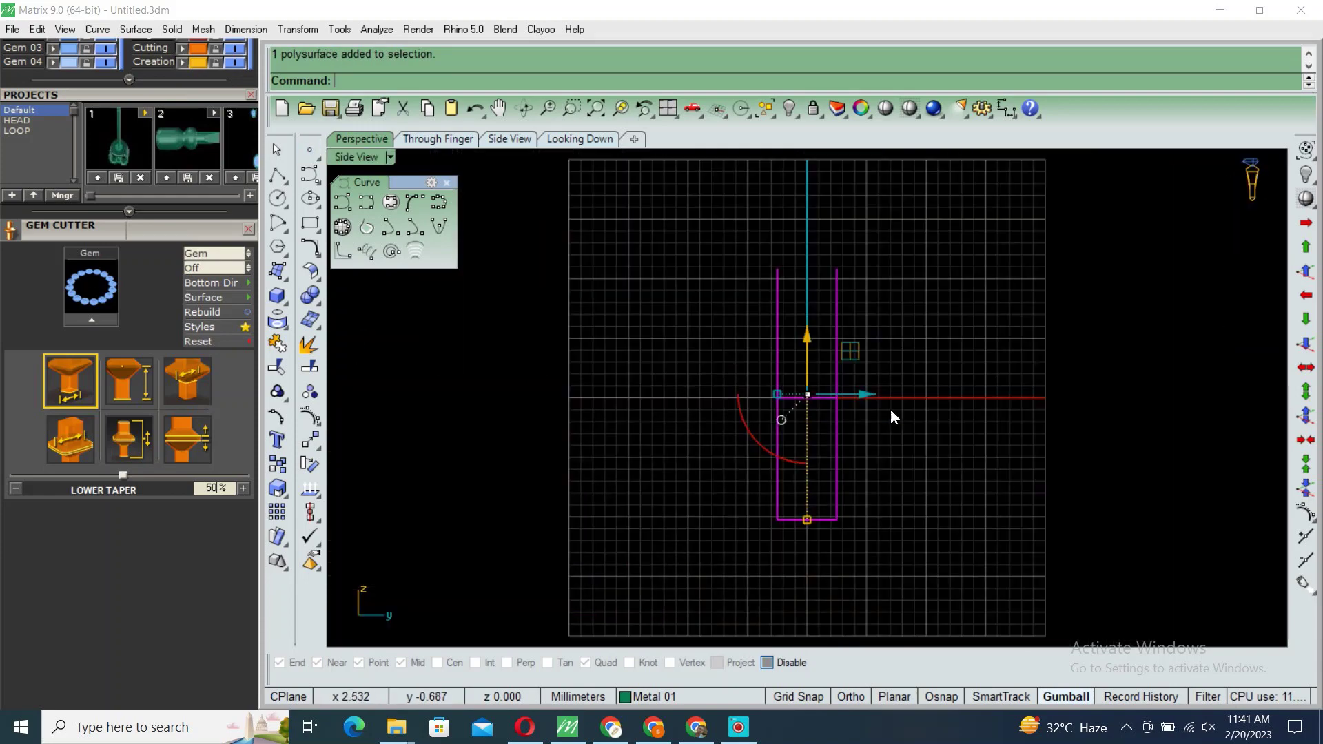
{"action": "left_click", "coordinate": [788, 336]}
{"action": "key", "text": "ctrl+shift+h"}
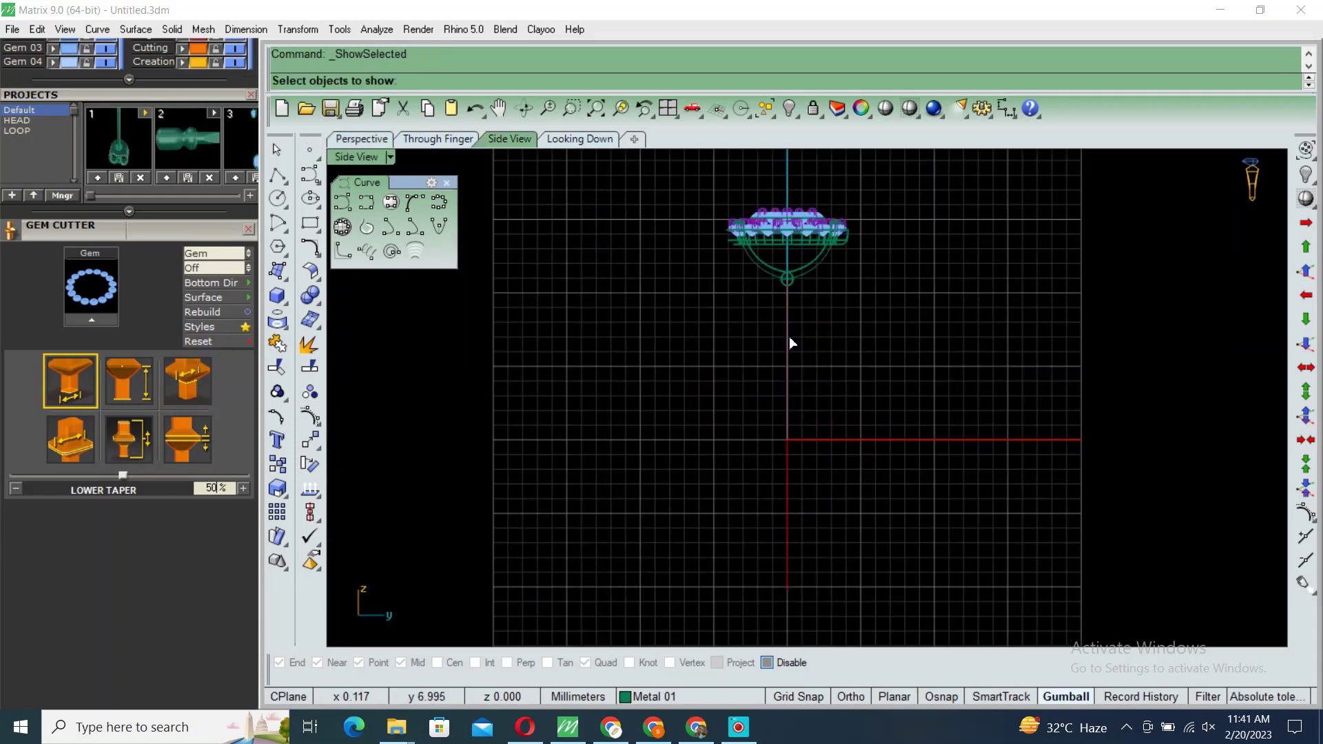
{"action": "left_click", "coordinate": [788, 333]}
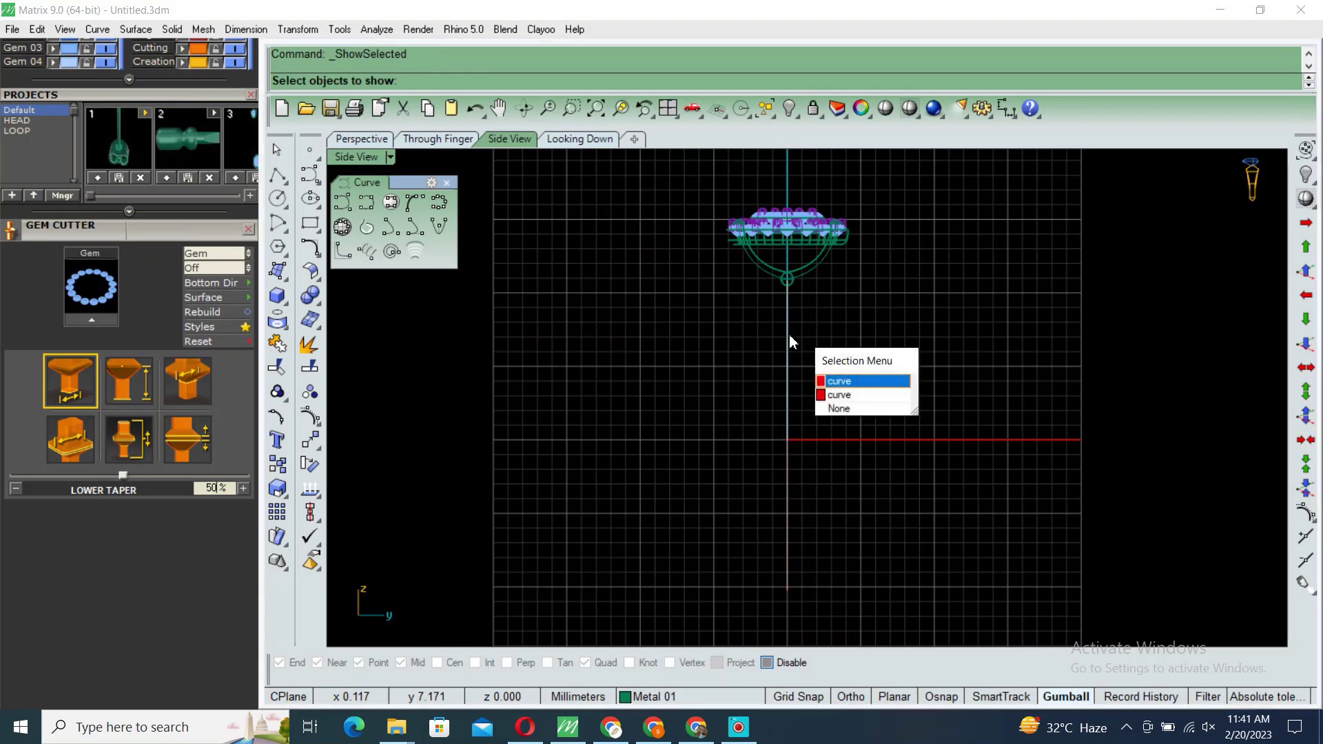
{"action": "left_click", "coordinate": [840, 394]}
{"action": "key", "text": "Return"}
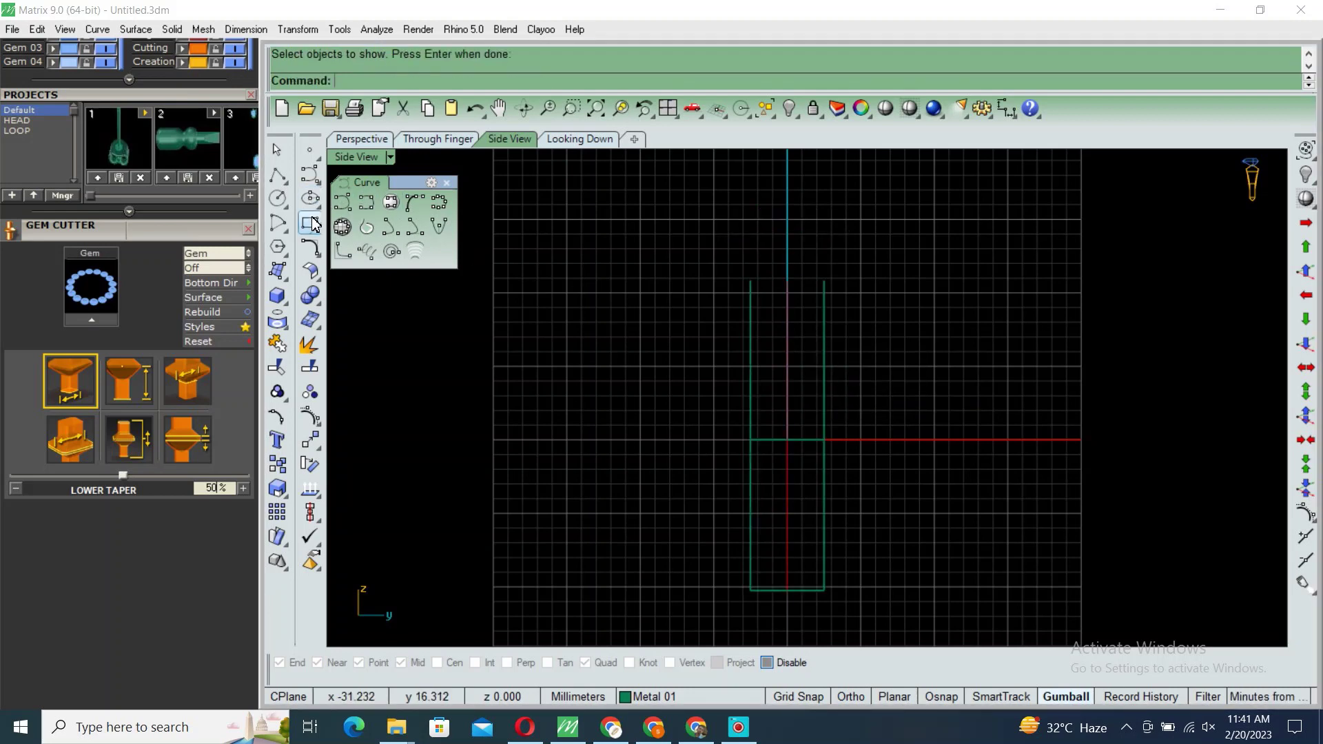
Step: Draw a small centre rectangle on the band's top edge
{"action": "left_click", "coordinate": [315, 233]}
{"action": "left_click", "coordinate": [365, 241]}
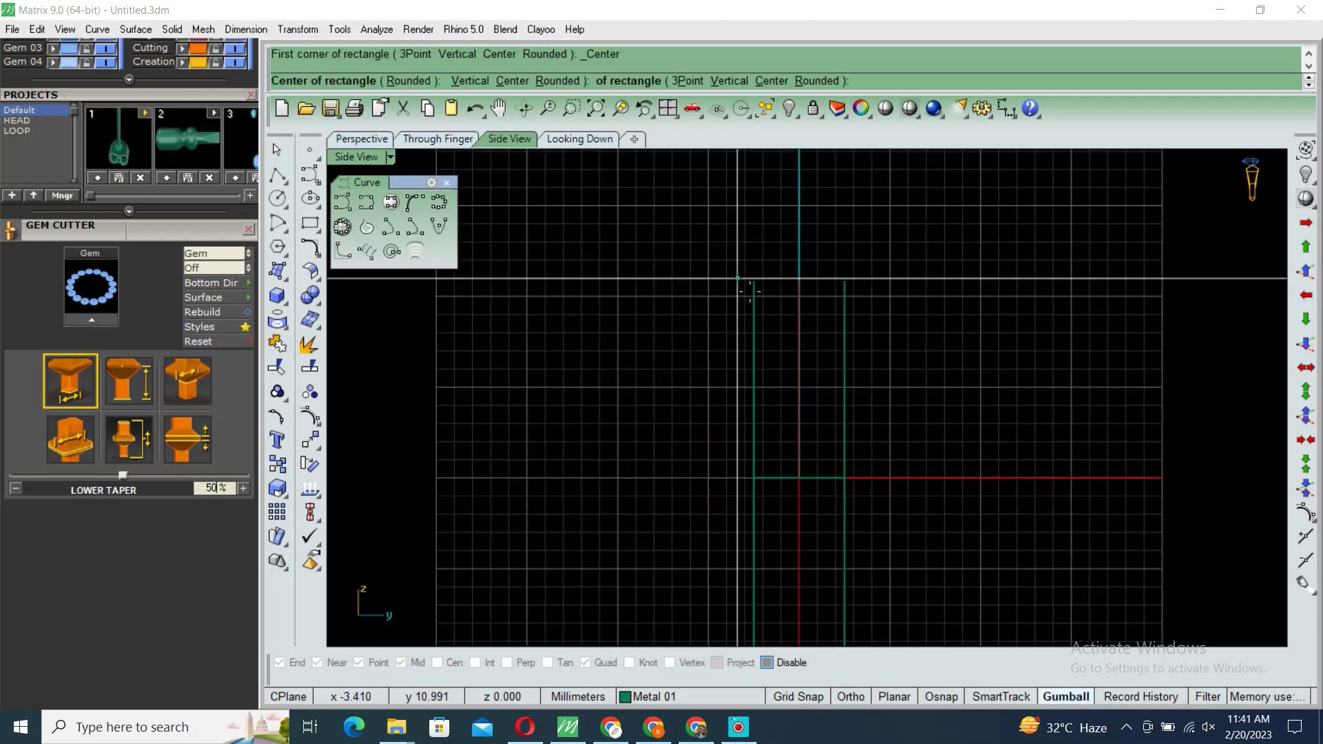
{"action": "scroll", "coordinate": [830, 292], "scroll_direction": "up", "scroll_amount": 3}
{"action": "left_click", "coordinate": [832, 283]}
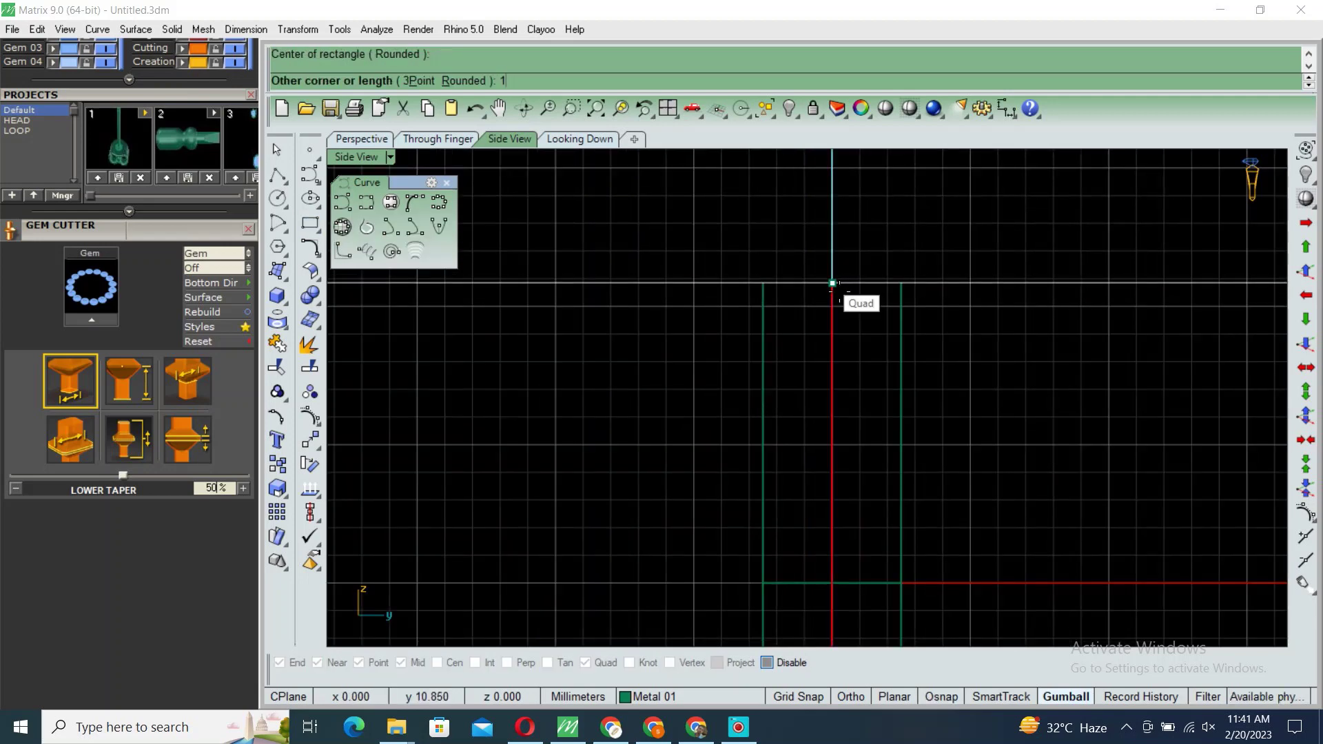
{"action": "key", "text": "Return"}
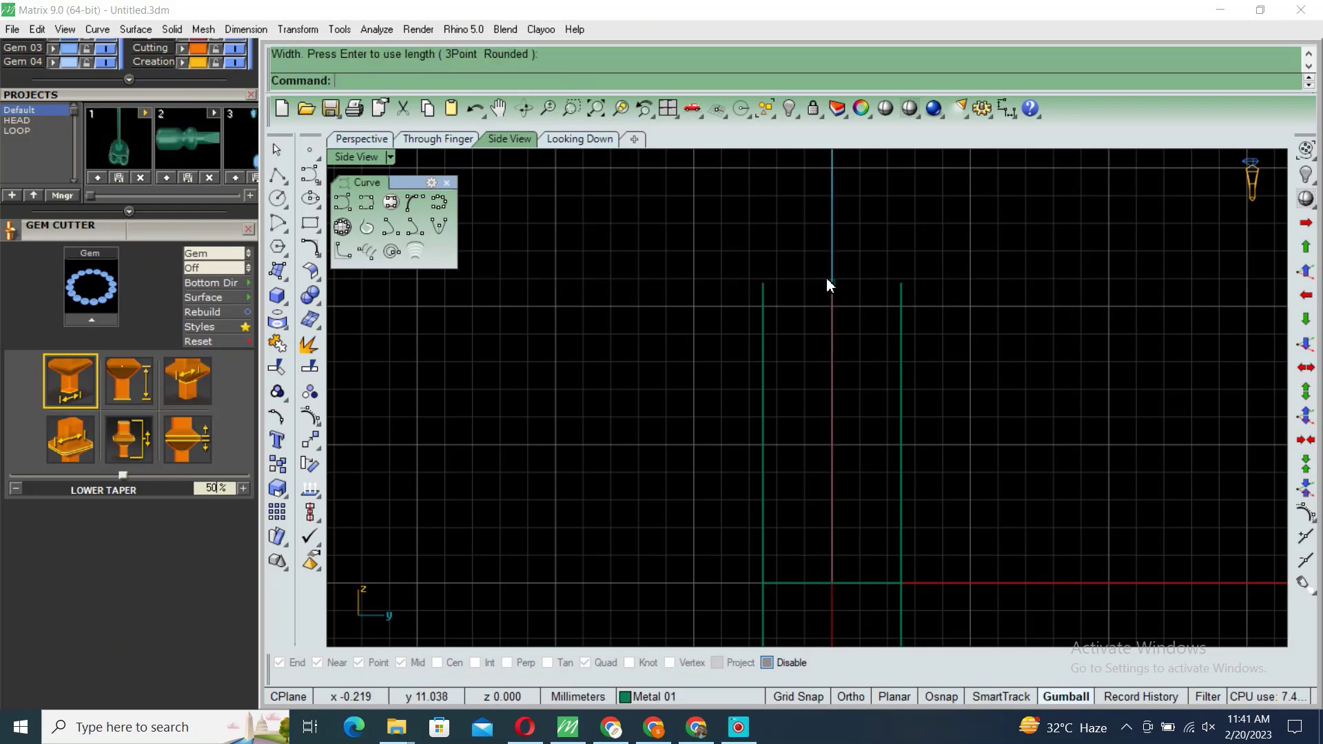
Step: Offset two of the rectangle's points to turn it into a tapered trapezoid seat profile
{"action": "scroll", "coordinate": [833, 258], "scroll_direction": "up", "scroll_amount": 2}
{"action": "scroll", "coordinate": [838, 291], "scroll_direction": "up", "scroll_amount": 2}
{"action": "scroll", "coordinate": [839, 328], "scroll_direction": "up", "scroll_amount": 1}
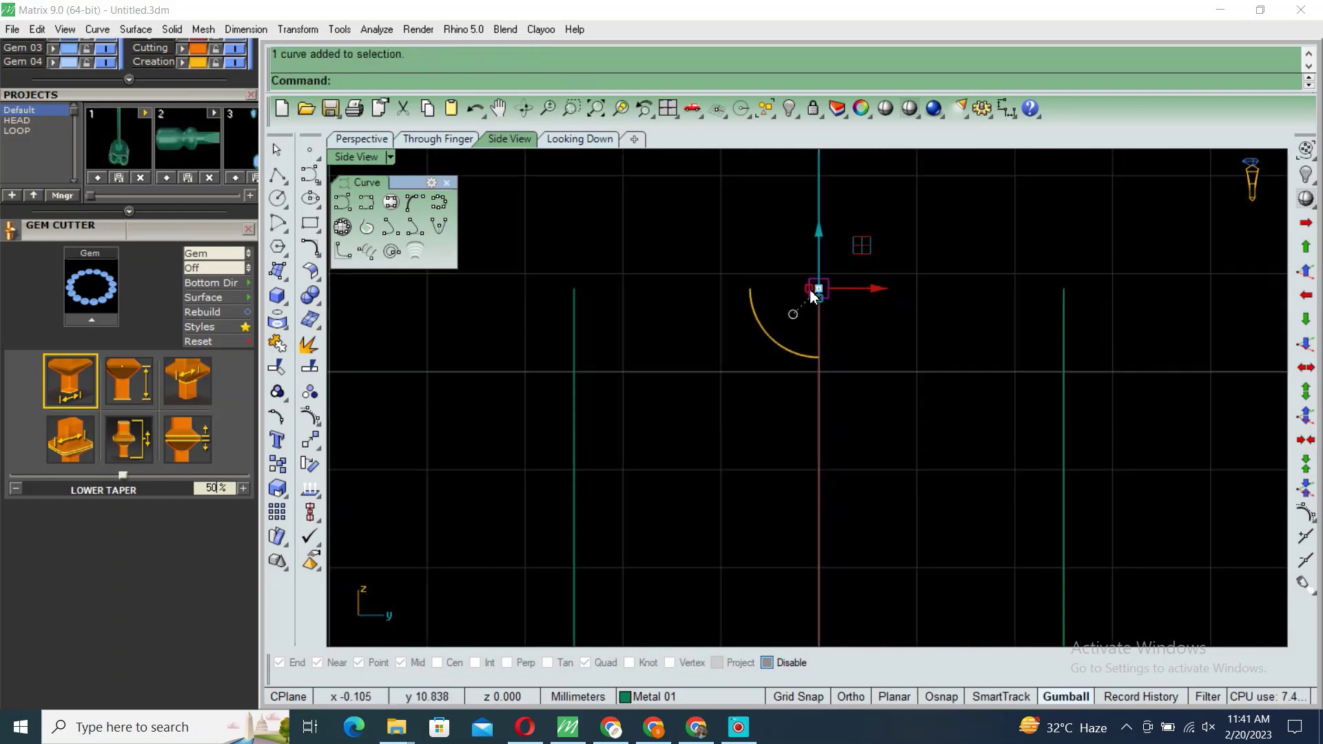
{"action": "scroll", "coordinate": [817, 289], "scroll_direction": "up", "scroll_amount": 1}
{"action": "mouse_move", "coordinate": [812, 289]}
{"action": "left_mouse_down"}
{"action": "mouse_move", "coordinate": [827, 317]}
{"action": "mouse_move", "coordinate": [810, 305]}
{"action": "left_mouse_up"}
{"action": "key", "text": "F10"}
{"action": "left_click", "coordinate": [825, 249]}
{"action": "type", "text": "-4"}
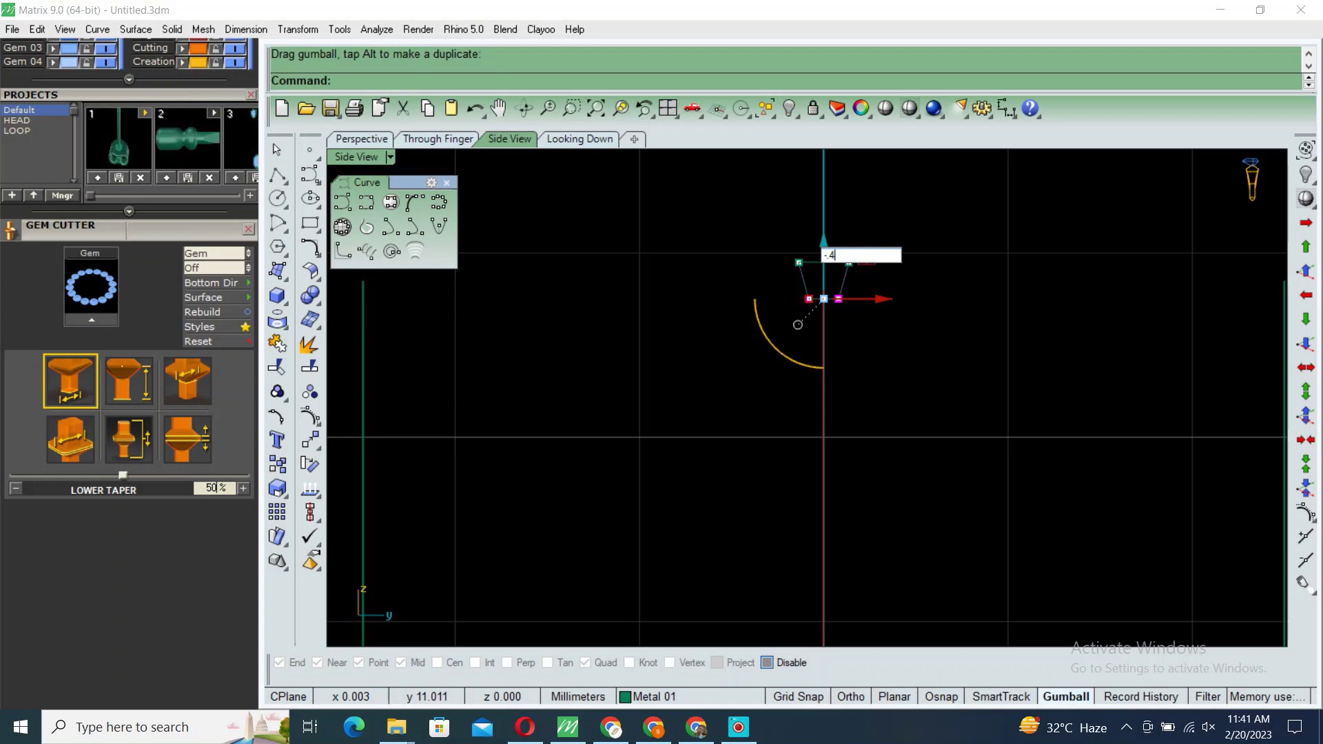
{"action": "key", "text": "Return"}
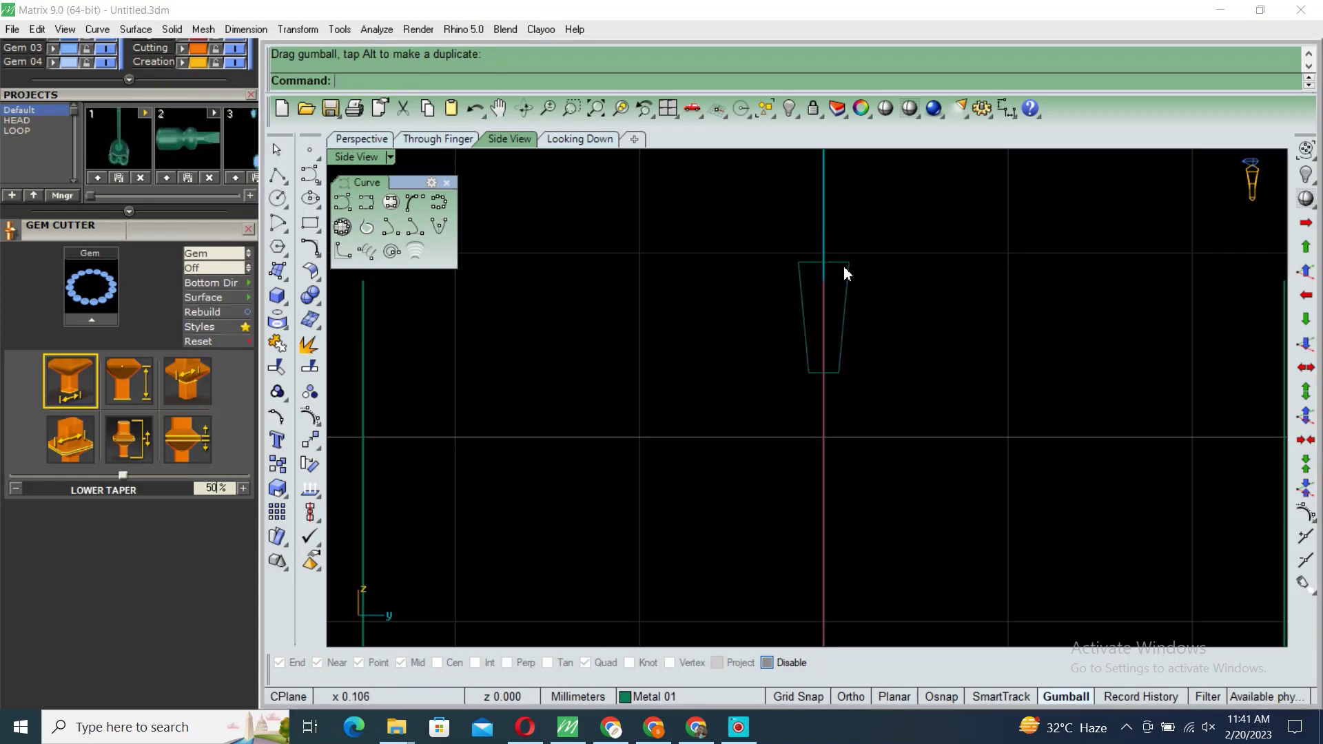
{"action": "left_click", "coordinate": [846, 271]}
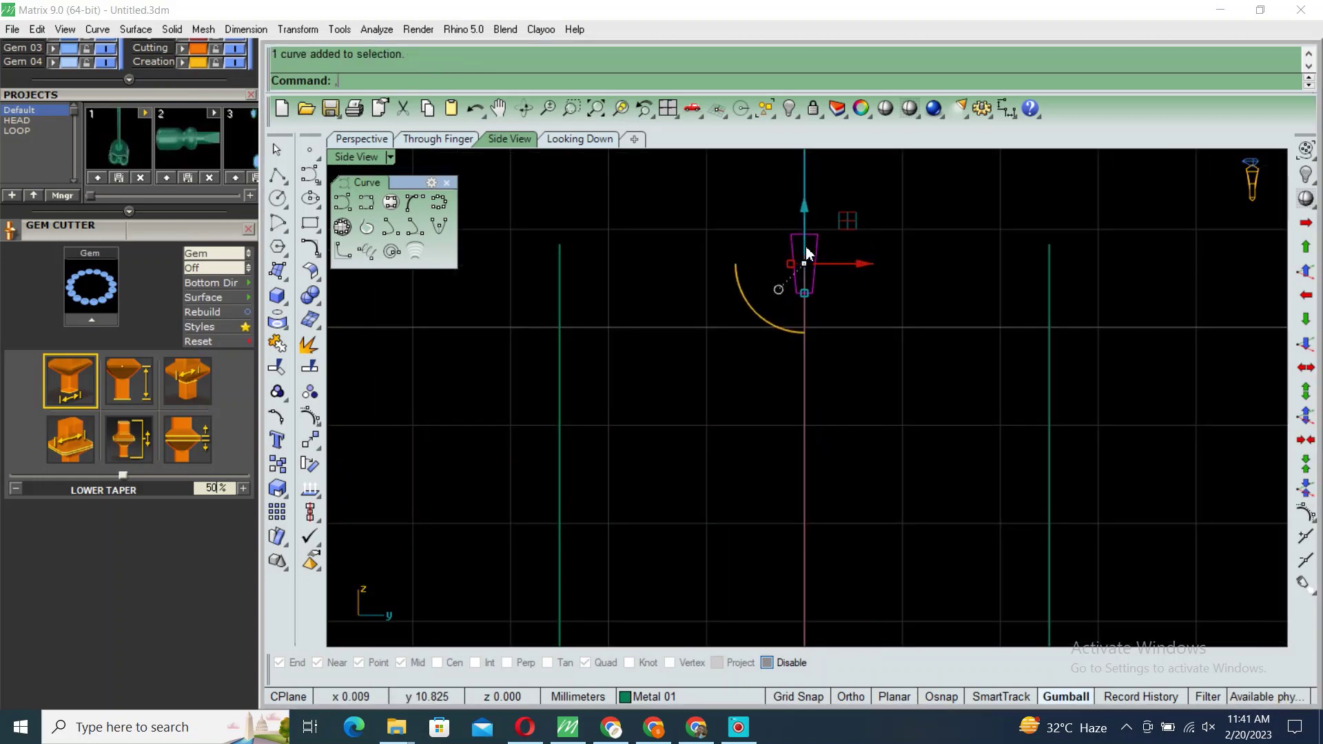
{"action": "type", "text": "M"}
Step: Move the trapezoid profile 1.5 to its seat position
{"action": "key", "text": "Return"}
{"action": "scroll", "coordinate": [812, 255], "scroll_direction": "up", "scroll_amount": 2}
{"action": "left_click", "coordinate": [784, 229]}
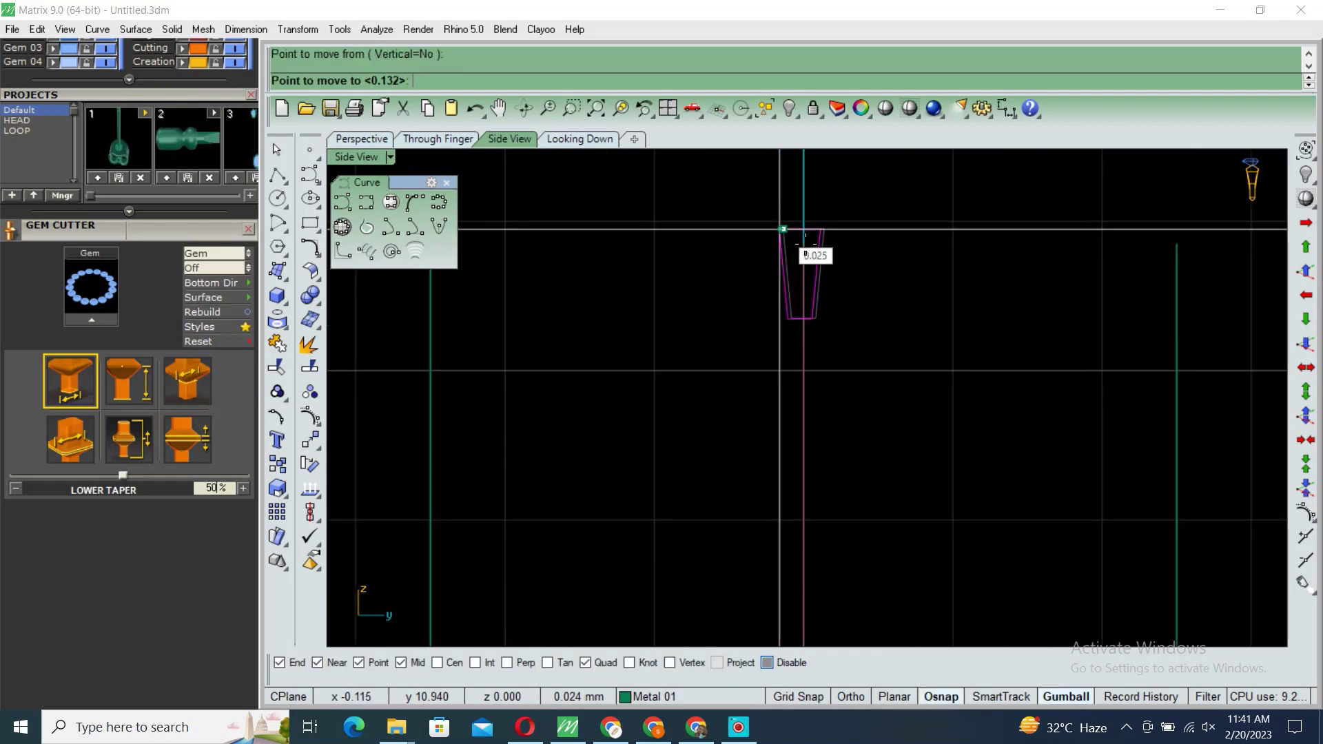
{"action": "scroll", "coordinate": [808, 236], "scroll_direction": "down", "scroll_amount": 1}
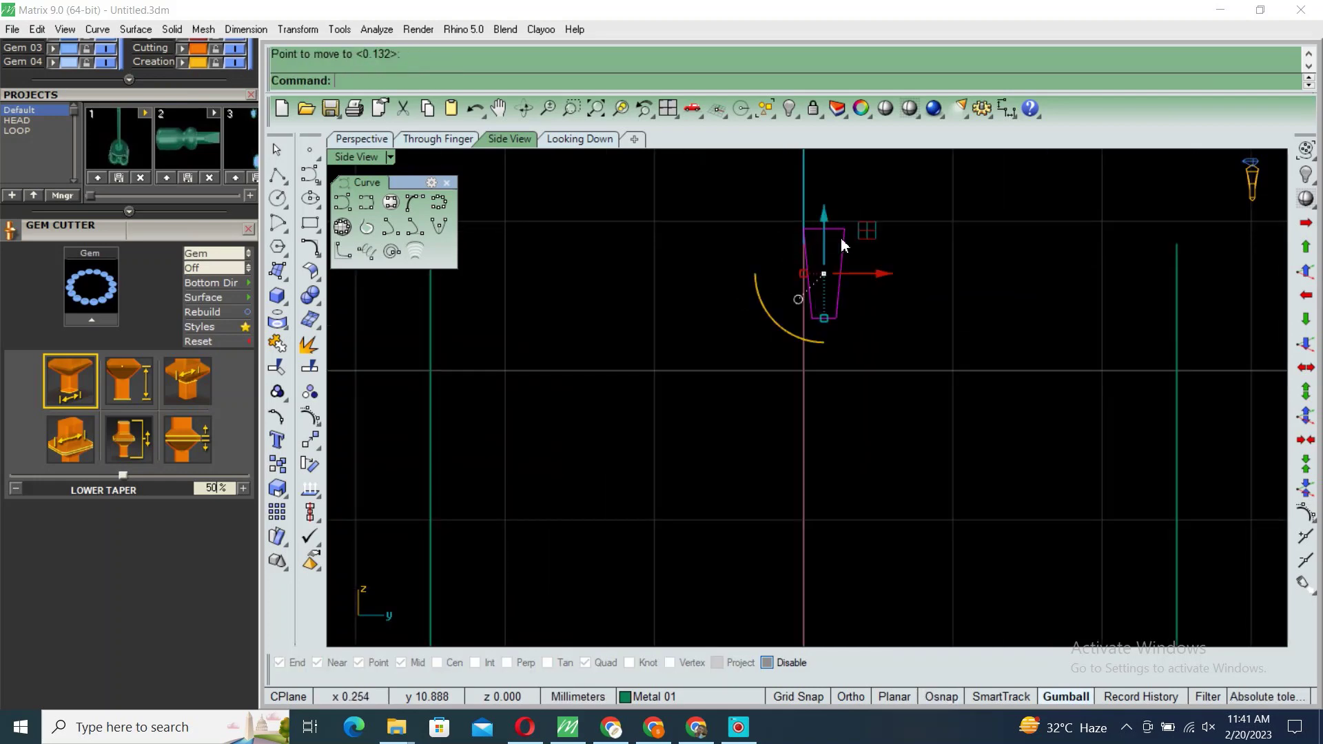
{"action": "left_click", "coordinate": [867, 262]}
{"action": "type", "text": "1.5"}
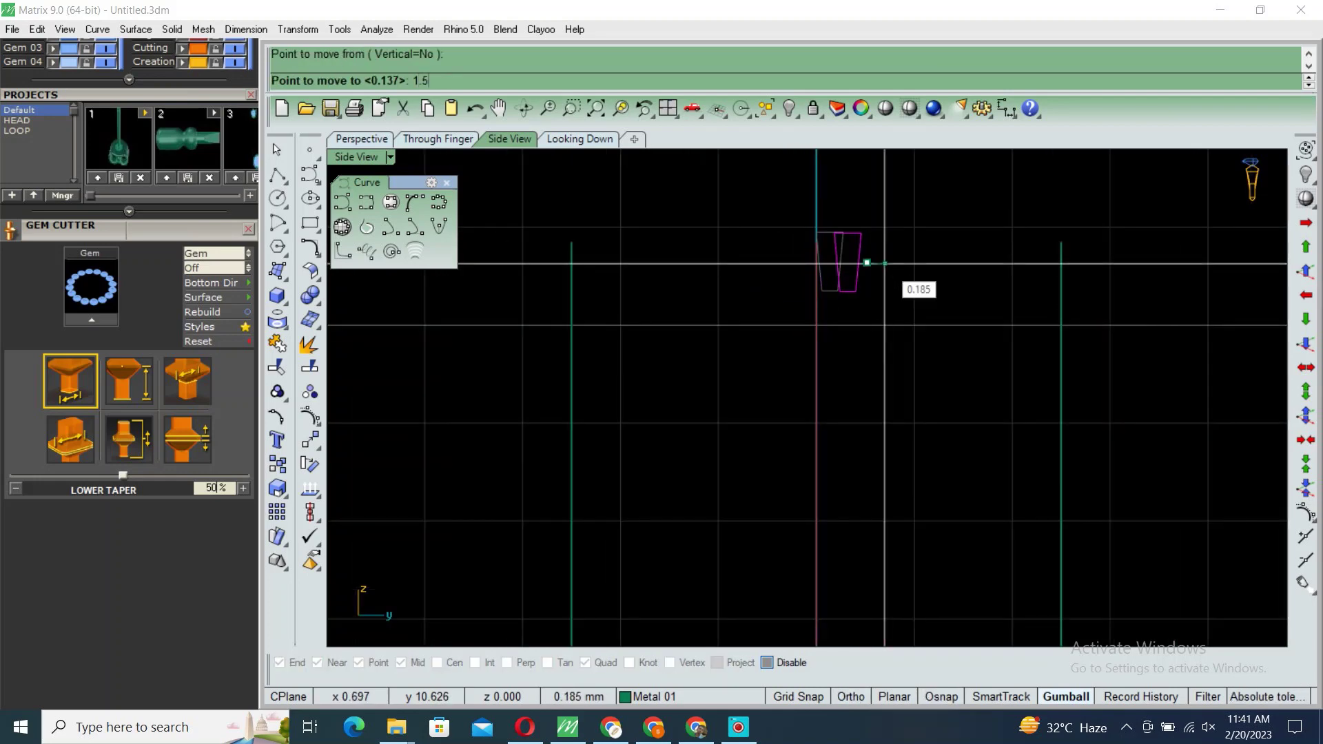
{"action": "key", "text": "Return"}
{"action": "key", "text": "F8"}
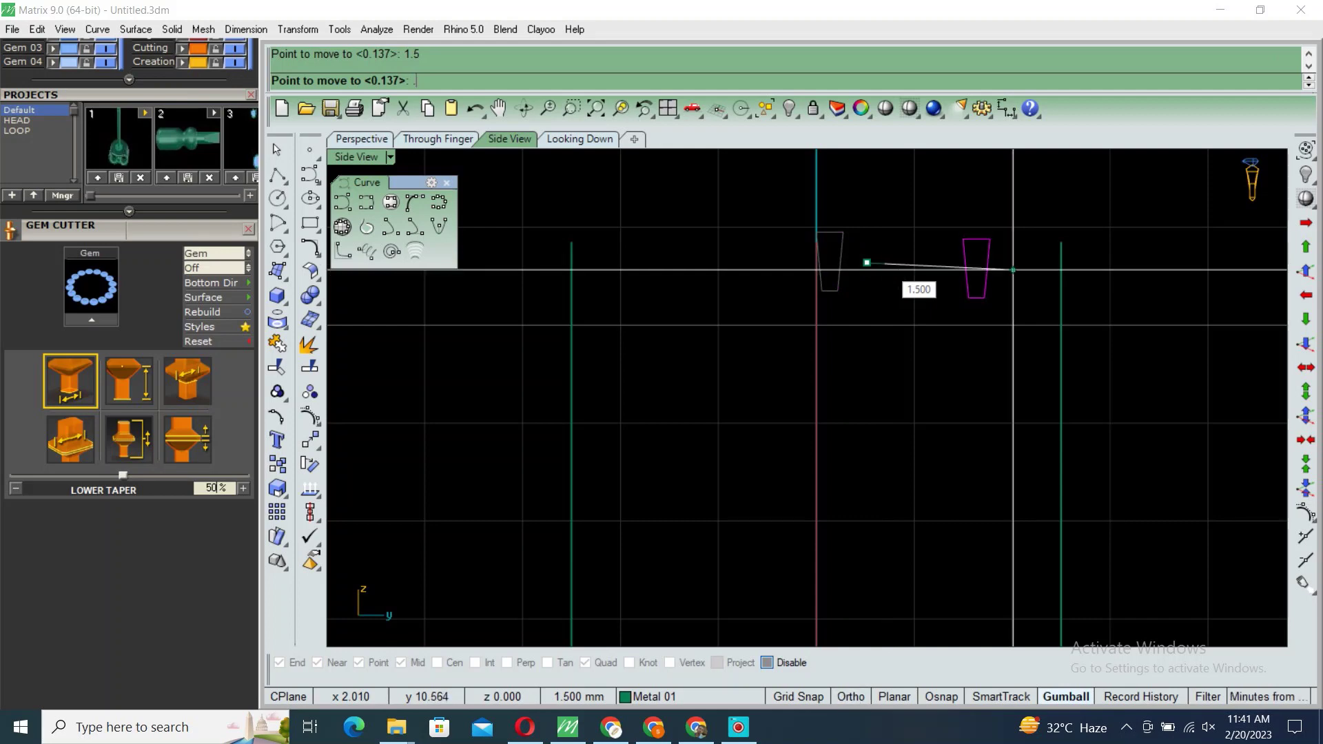
{"action": "type", "text": ".7"}
{"action": "key", "text": "Return"}
{"action": "left_click", "coordinate": [910, 279]}
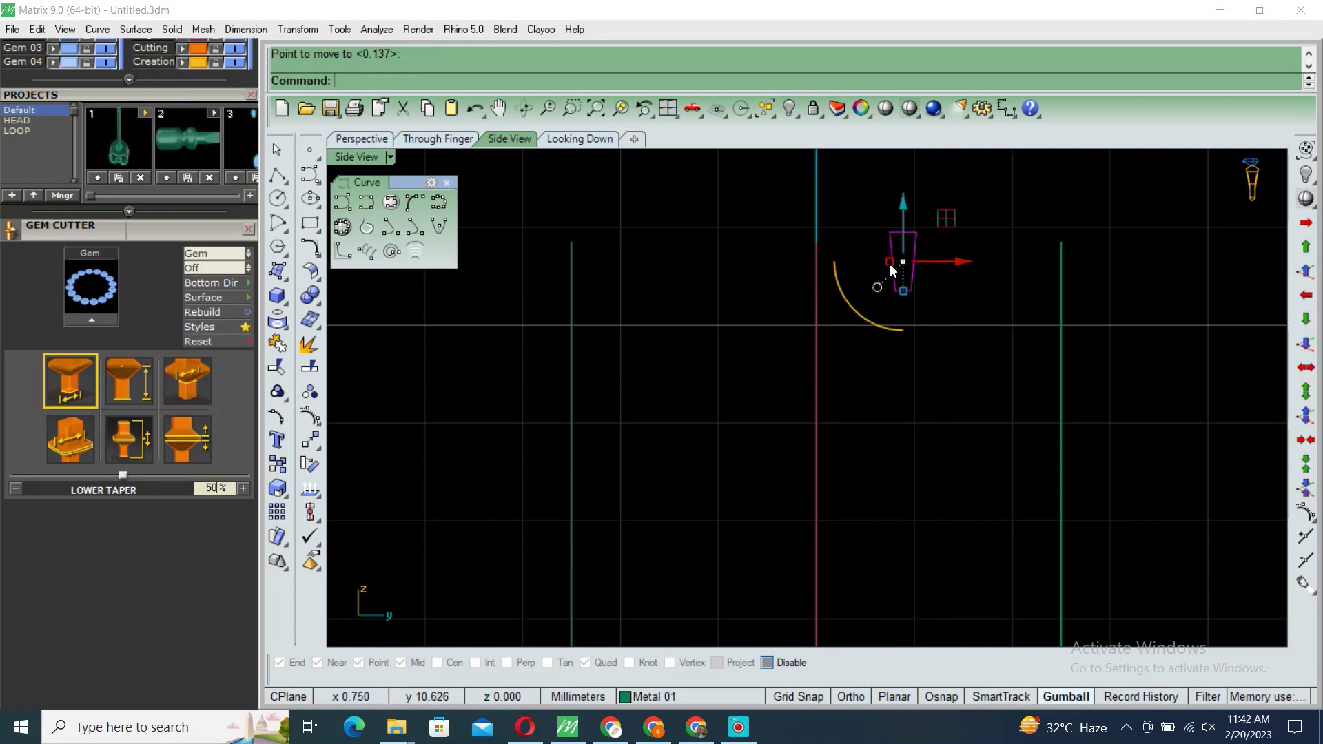
{"action": "scroll", "coordinate": [911, 278], "scroll_direction": "down", "scroll_amount": 1}
{"action": "scroll", "coordinate": [856, 242], "scroll_direction": "down", "scroll_amount": 2}
Step: Mirror the profile across a vertical line through the origin, then try an aligned dimension
{"action": "type", "text": "mirror"}
{"action": "key", "text": "Return"}
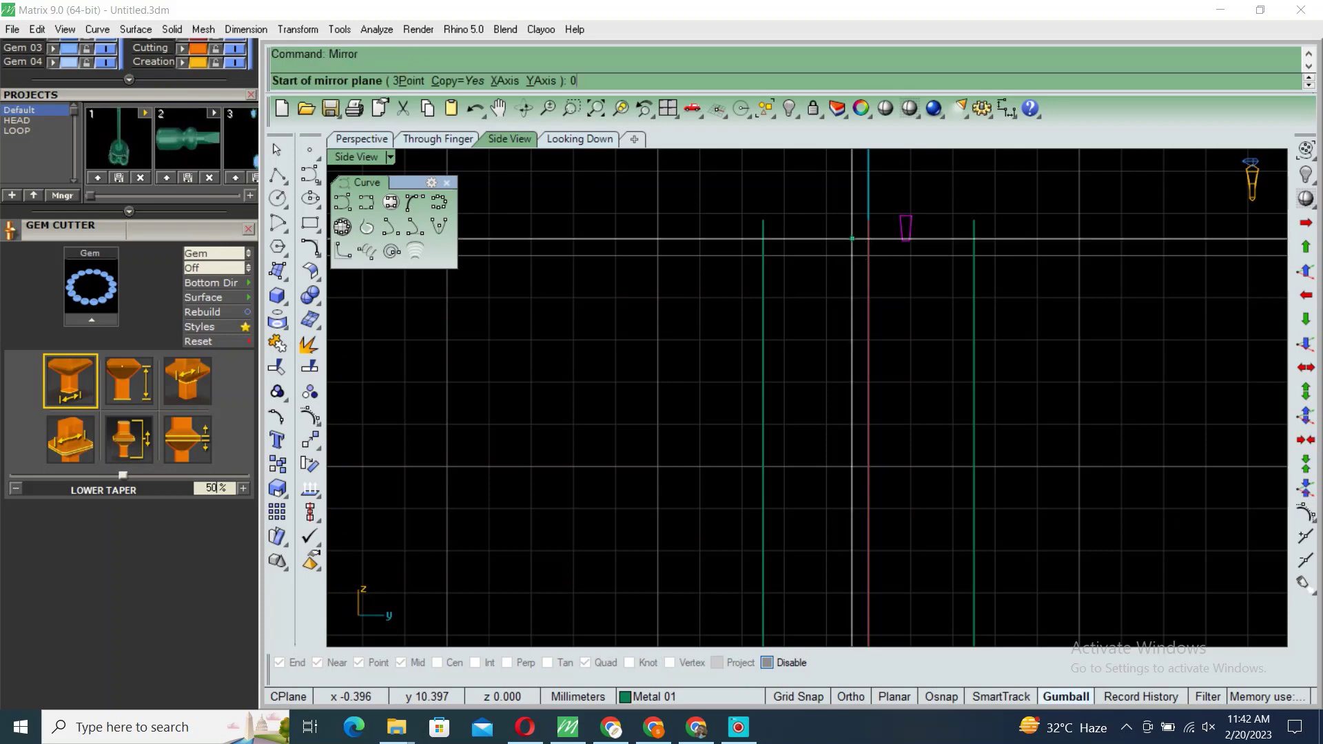
{"action": "type", "text": "0"}
{"action": "key", "text": "Return"}
{"action": "key", "text": "F8"}
{"action": "left_click", "coordinate": [868, 243]}
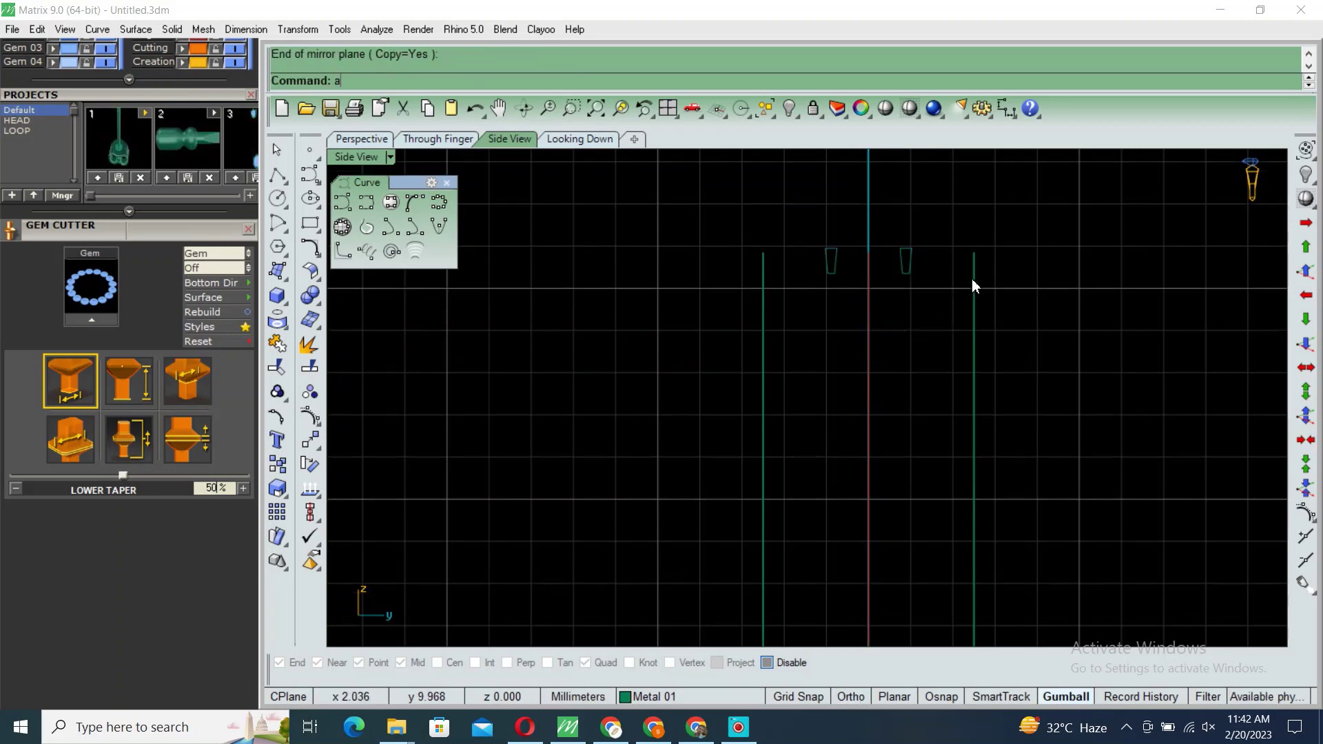
{"action": "type", "text": "dimaligned"}
{"action": "key", "text": "Return"}
{"action": "left_click", "coordinate": [991, 267]}
{"action": "left_click", "coordinate": [775, 272]}
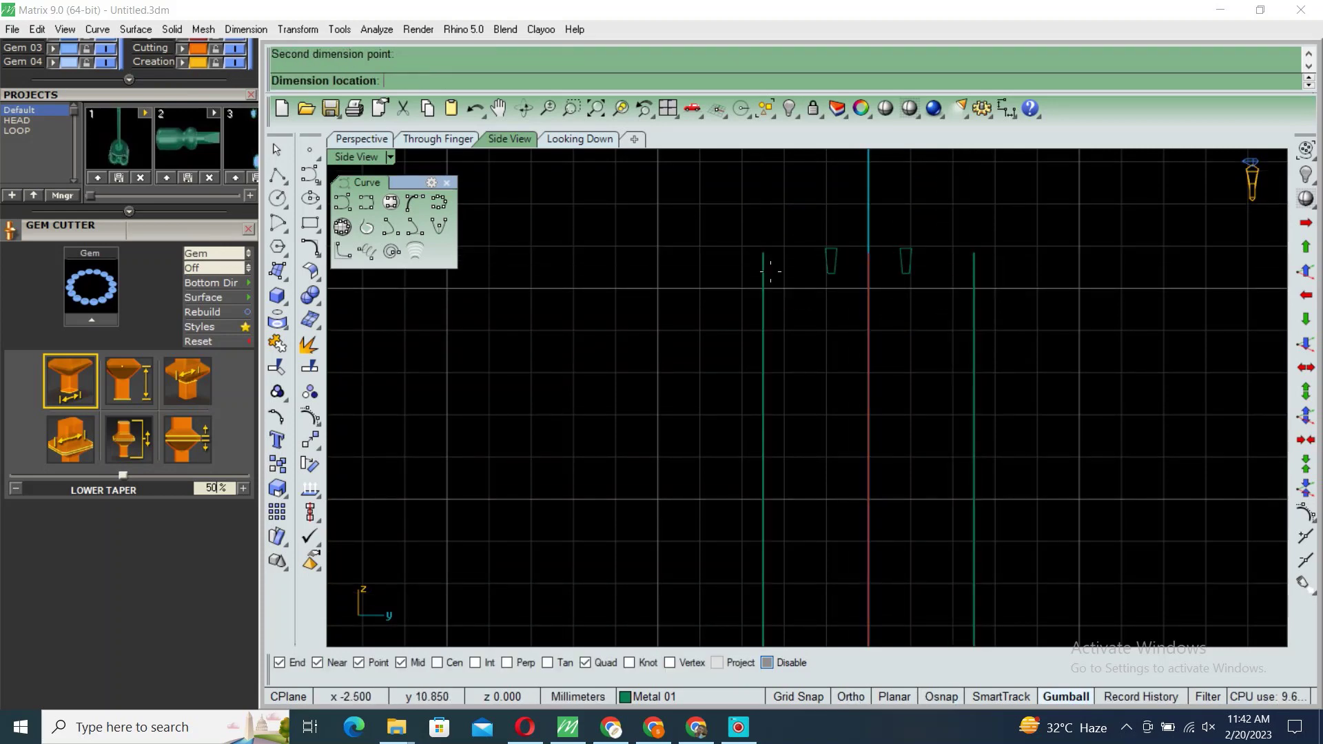
{"action": "key", "text": "Escape"}
Step: Narrow the band toward its centre, switch to Shaded, and add a bounding-box cage
{"action": "scroll", "coordinate": [801, 263], "scroll_direction": "down", "scroll_amount": 2}
{"action": "left_click", "coordinate": [924, 262]}
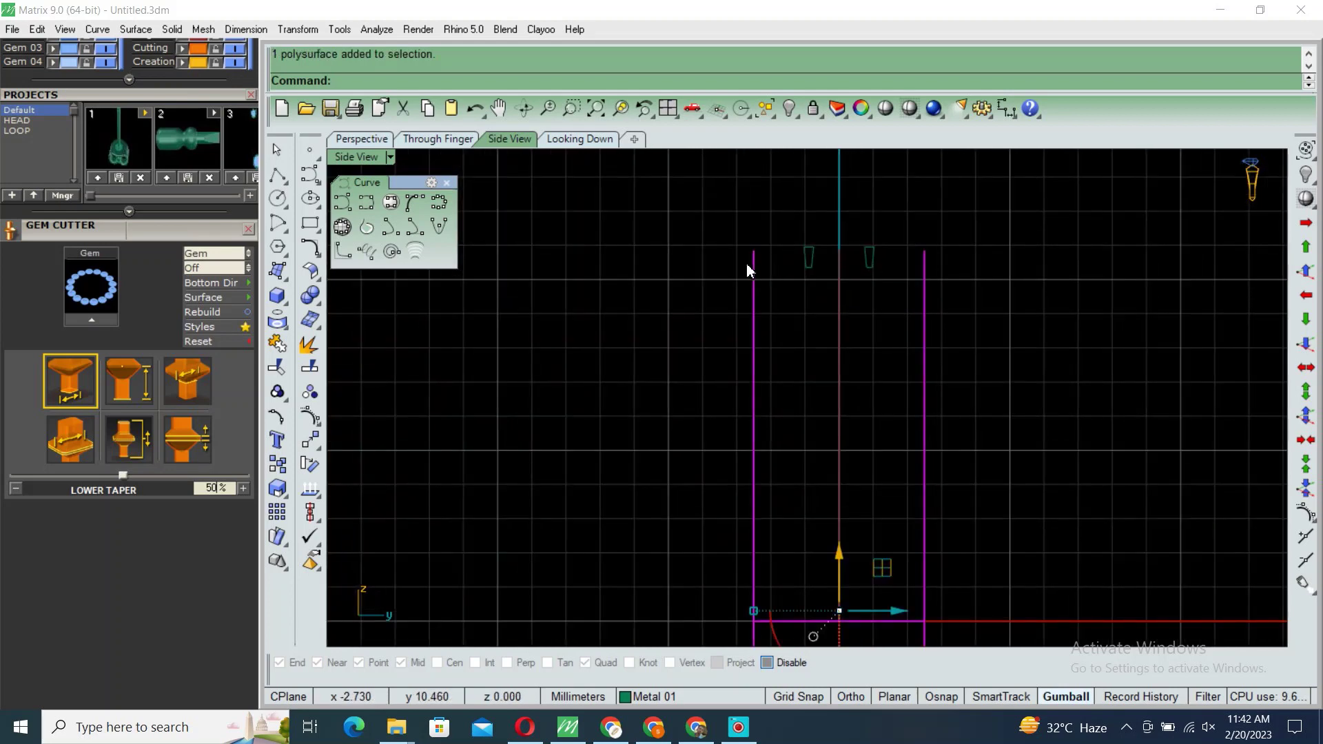
{"action": "scroll", "coordinate": [784, 288], "scroll_direction": "up", "scroll_amount": 2}
{"action": "scroll", "coordinate": [785, 296], "scroll_direction": "down", "scroll_amount": 2}
{"action": "left_click_drag", "start_coordinate": [770, 557], "coordinate": [774, 557]}
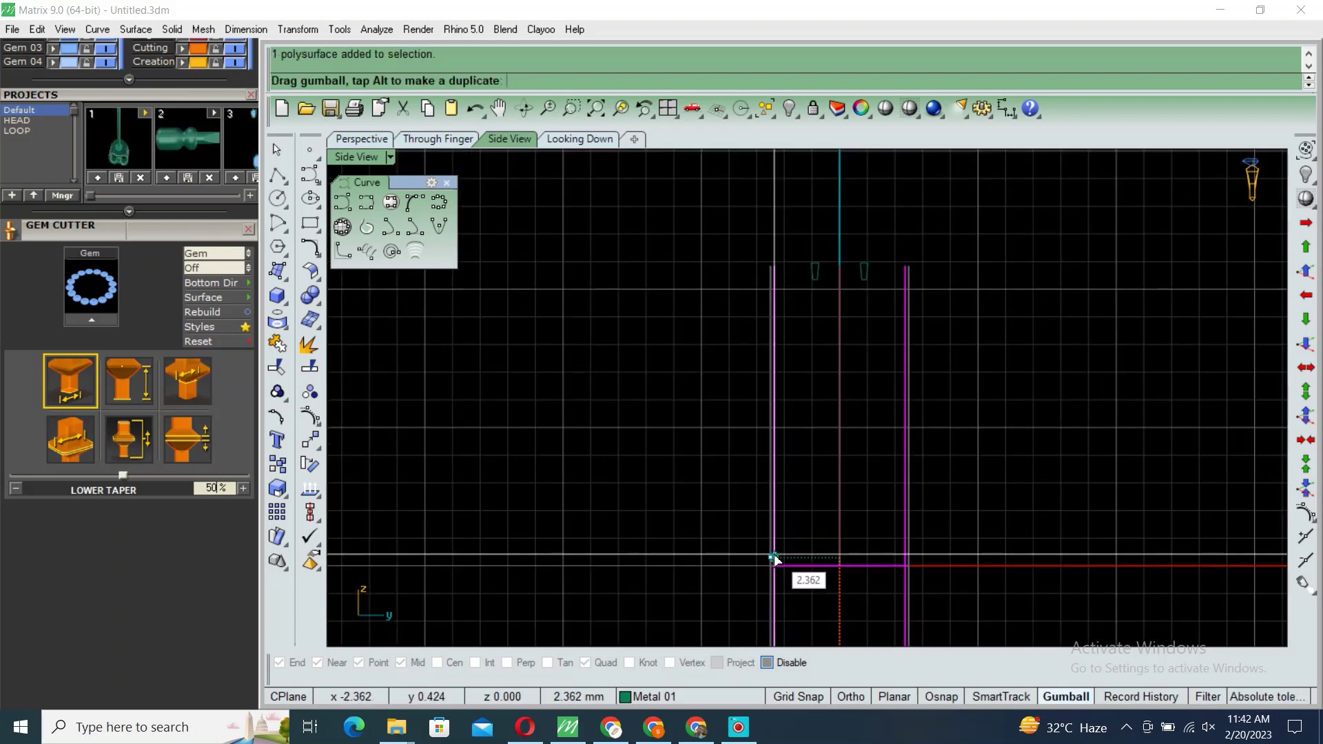
{"action": "left_click", "coordinate": [909, 109]}
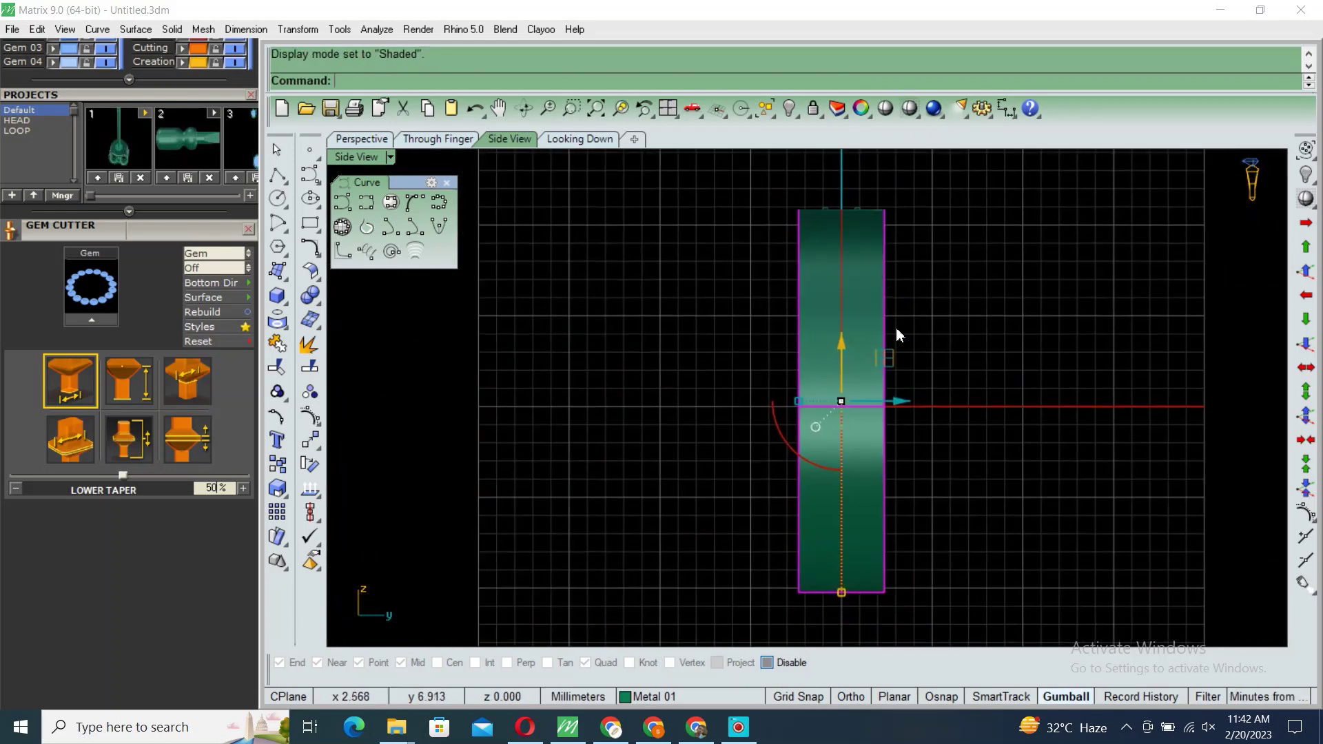
{"action": "left_click", "coordinate": [874, 349]}
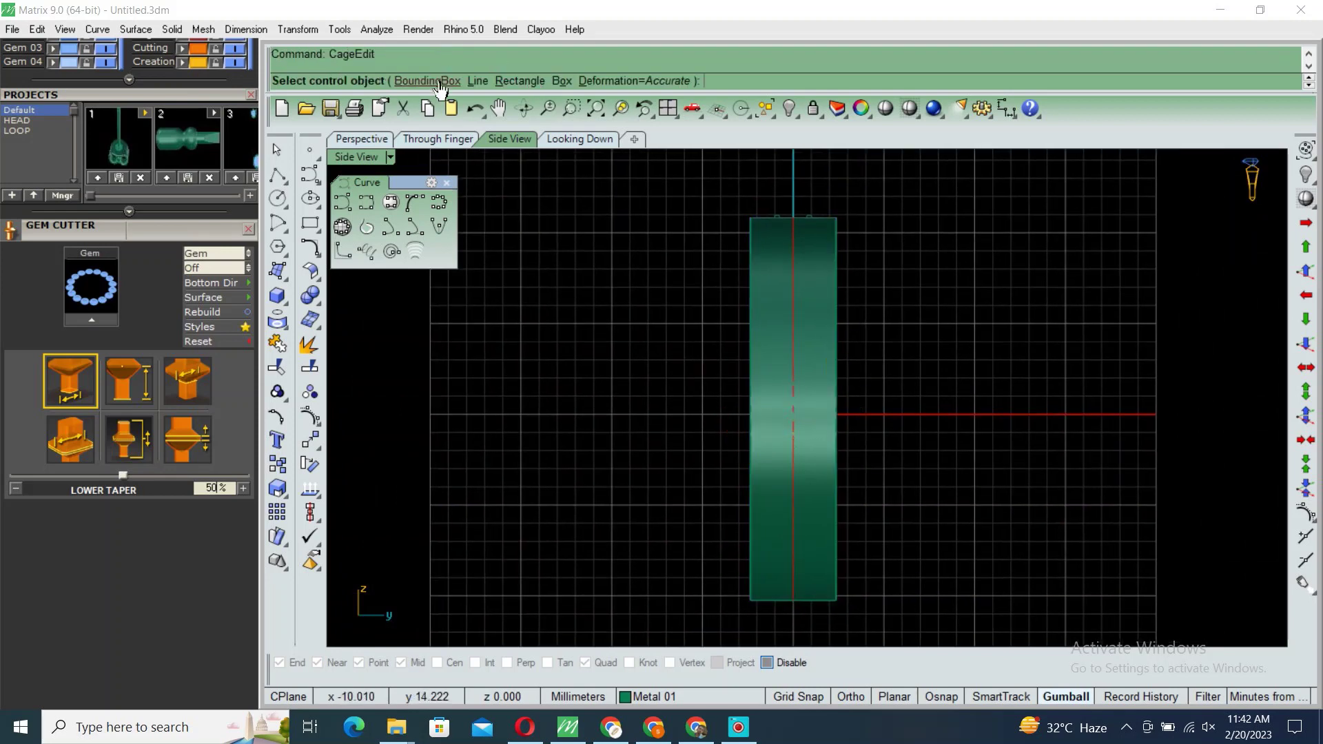
{"action": "left_click", "coordinate": [444, 80]}
{"action": "key", "text": "Return"}
Step: Build the band's control cage and scale its bottom and middle point rows inward
{"action": "key", "text": "Return"}
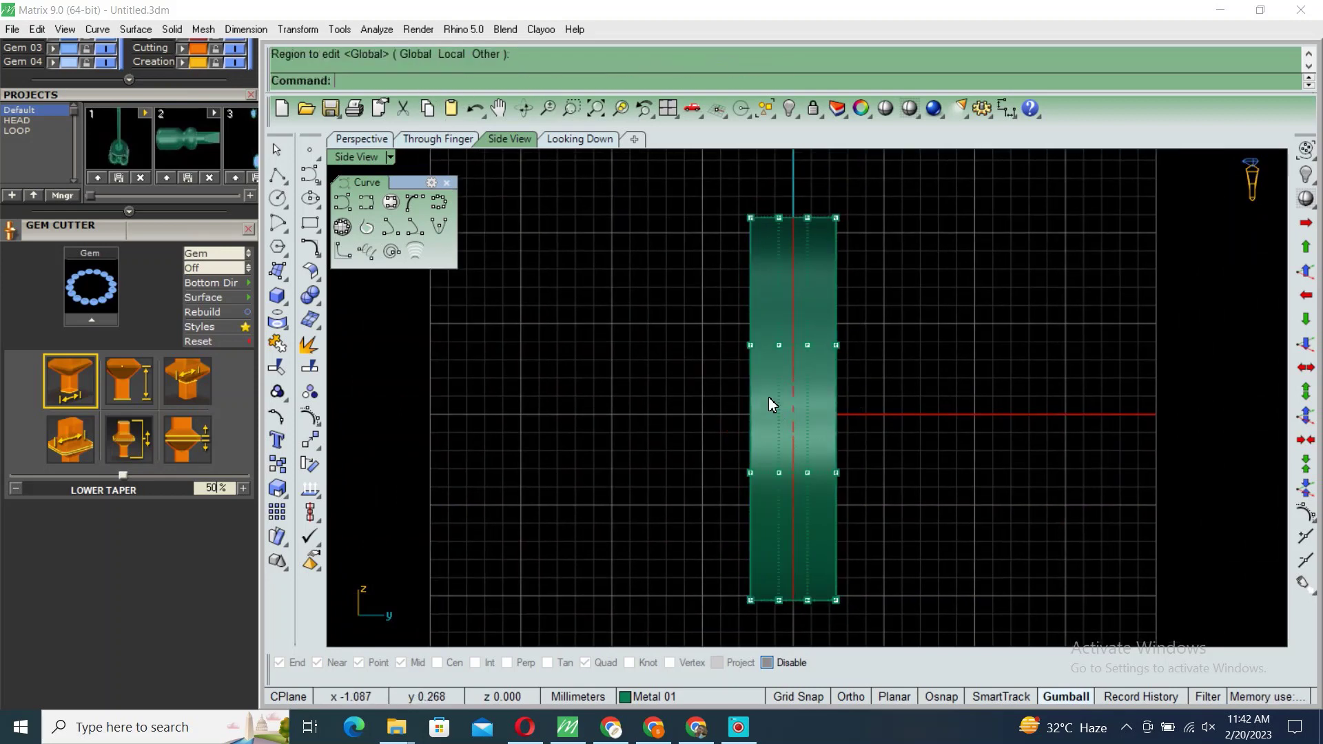
{"action": "key", "text": "Return"}
{"action": "left_click_drag", "start_coordinate": [667, 563], "coordinate": [808, 622]}
{"action": "left_click_drag", "start_coordinate": [739, 596], "coordinate": [755, 597]}
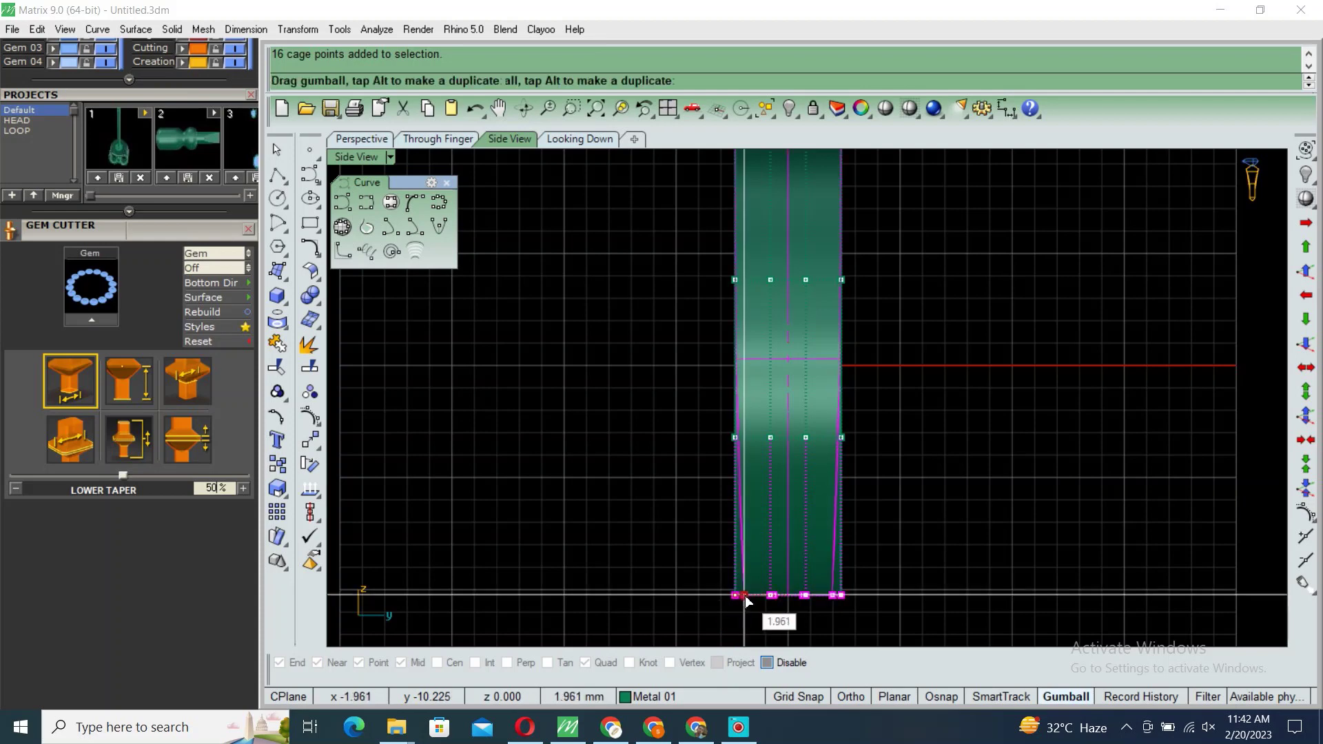
{"action": "scroll", "coordinate": [737, 454], "scroll_direction": "down", "scroll_amount": 1}
{"action": "left_click_drag", "start_coordinate": [772, 473], "coordinate": [830, 579]}
{"action": "scroll", "coordinate": [758, 520], "scroll_direction": "up", "scroll_amount": 1}
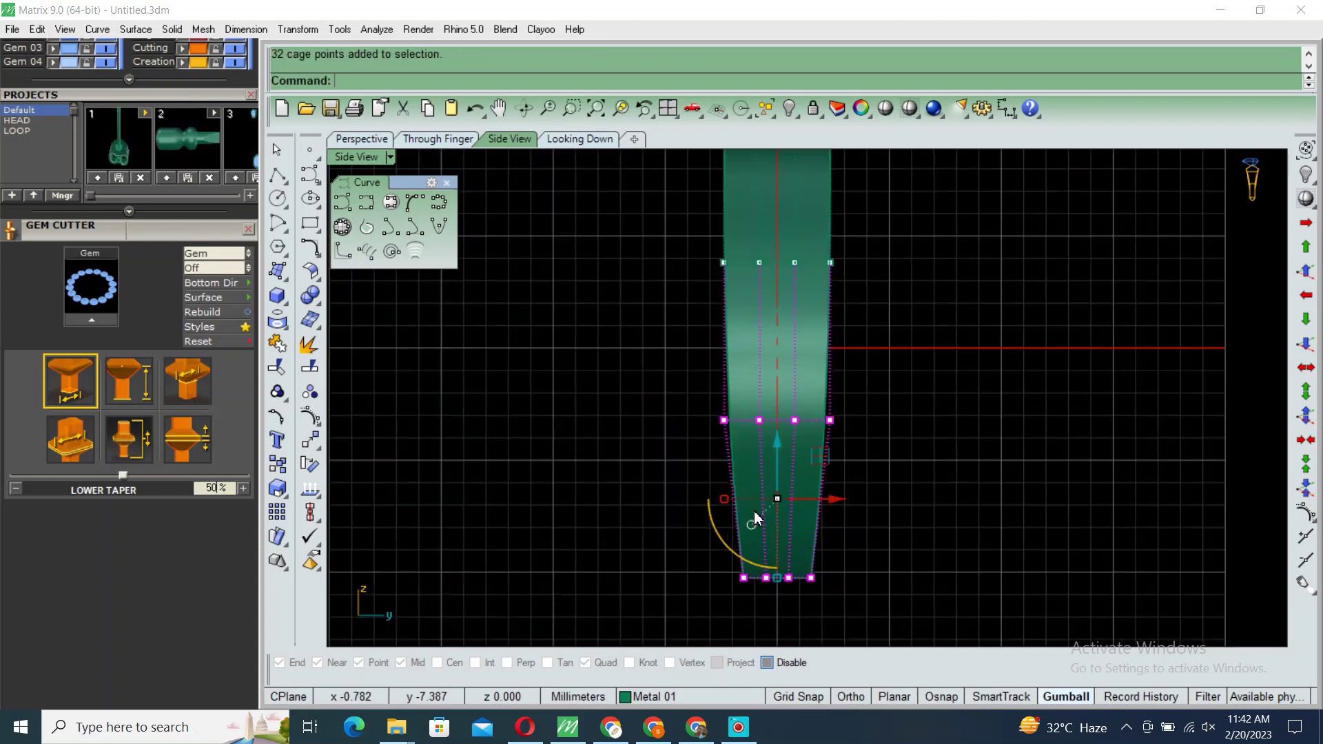
{"action": "left_click_drag", "start_coordinate": [727, 500], "coordinate": [736, 502]}
{"action": "scroll", "coordinate": [832, 499], "scroll_direction": "down", "scroll_amount": 1}
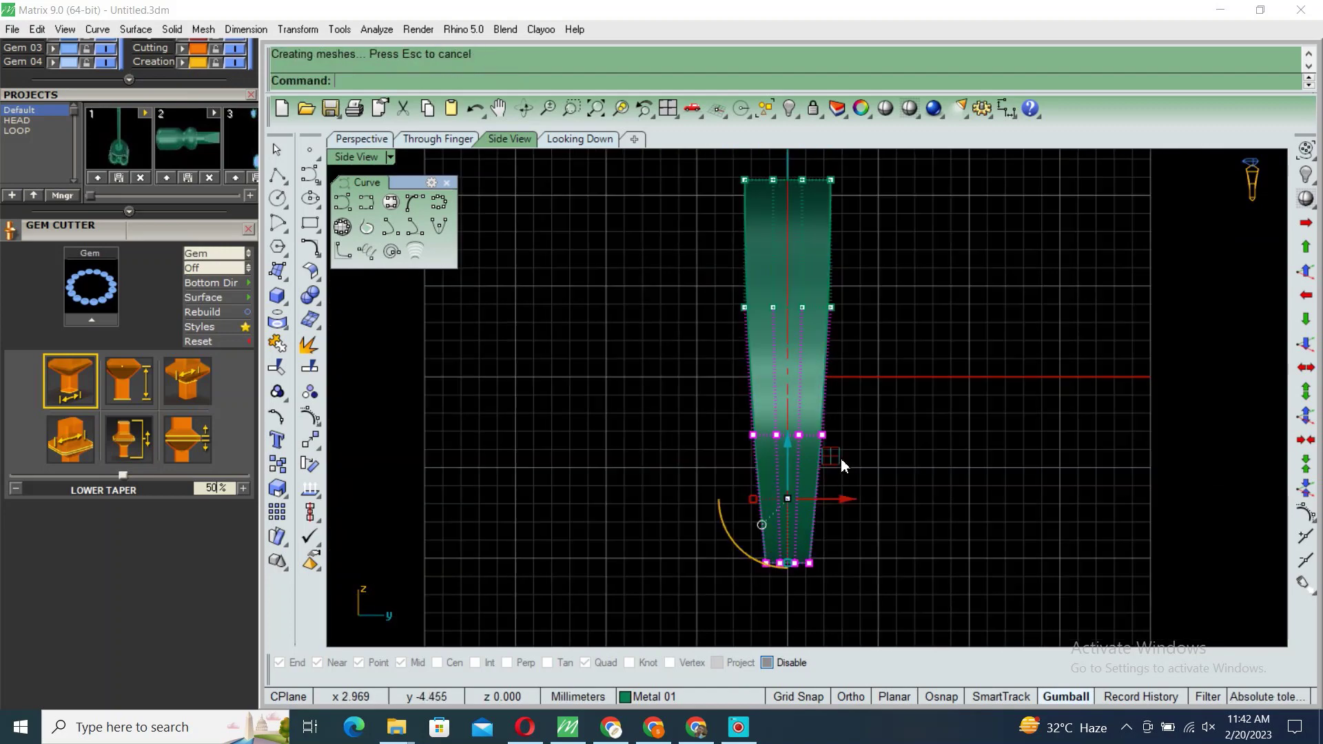
{"action": "double_click", "coordinate": [356, 157]}
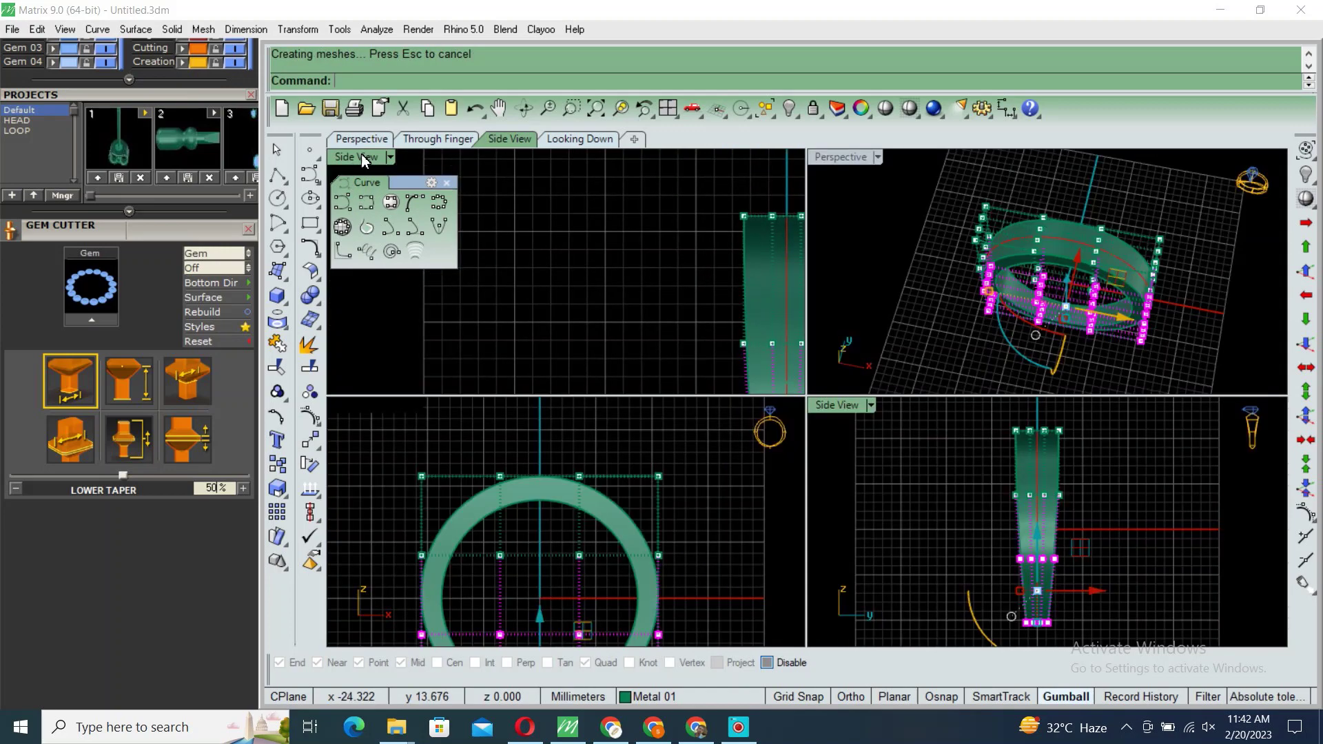
Step: Delete the gem cage, trial-revolve the two ring profile curves about the origin, then undo
{"action": "double_click", "coordinate": [834, 160]}
{"action": "key", "text": "Delete"}
{"action": "mouse_move", "coordinate": [1036, 335]}
{"action": "right_mouse_down"}
{"action": "mouse_move", "coordinate": [915, 288]}
{"action": "mouse_move", "coordinate": [941, 393]}
{"action": "right_mouse_up"}
{"action": "left_click", "coordinate": [915, 283]}
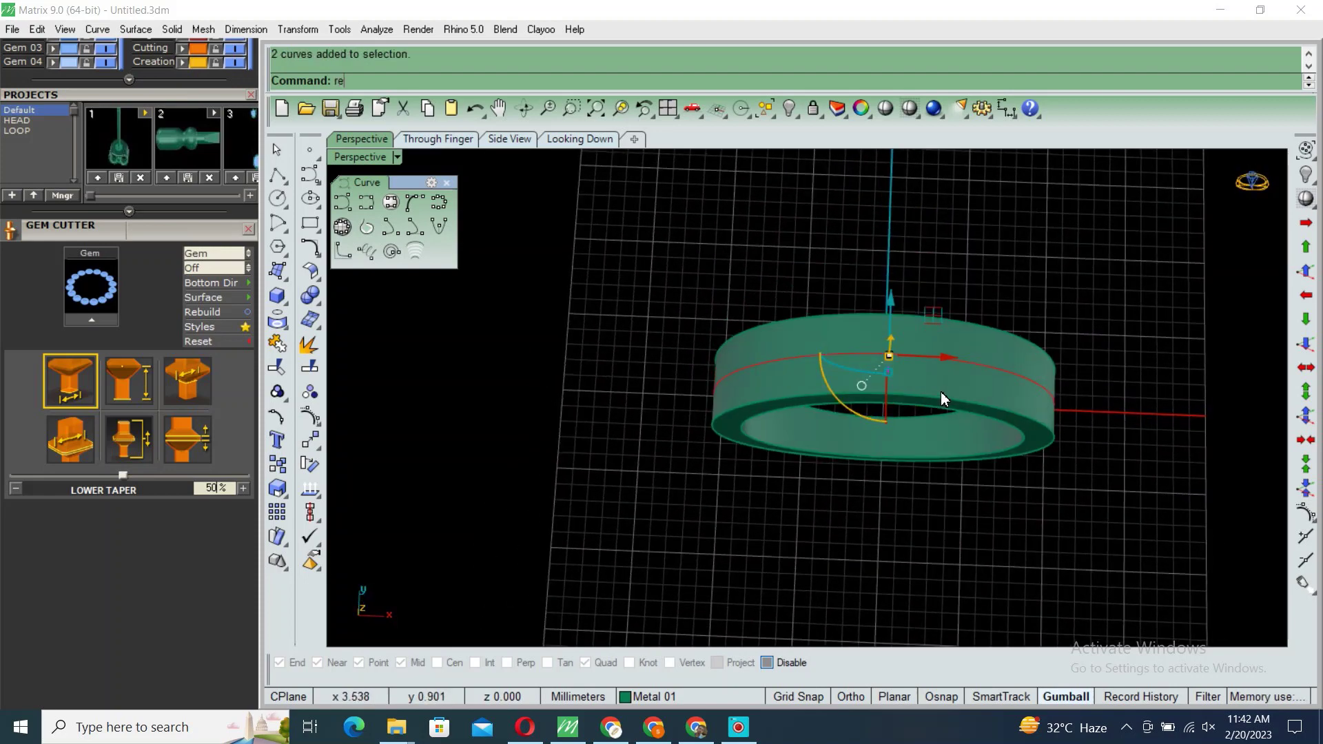
{"action": "key", "text": "Return"}
{"action": "type", "text": "0"}
{"action": "key", "text": "Return"}
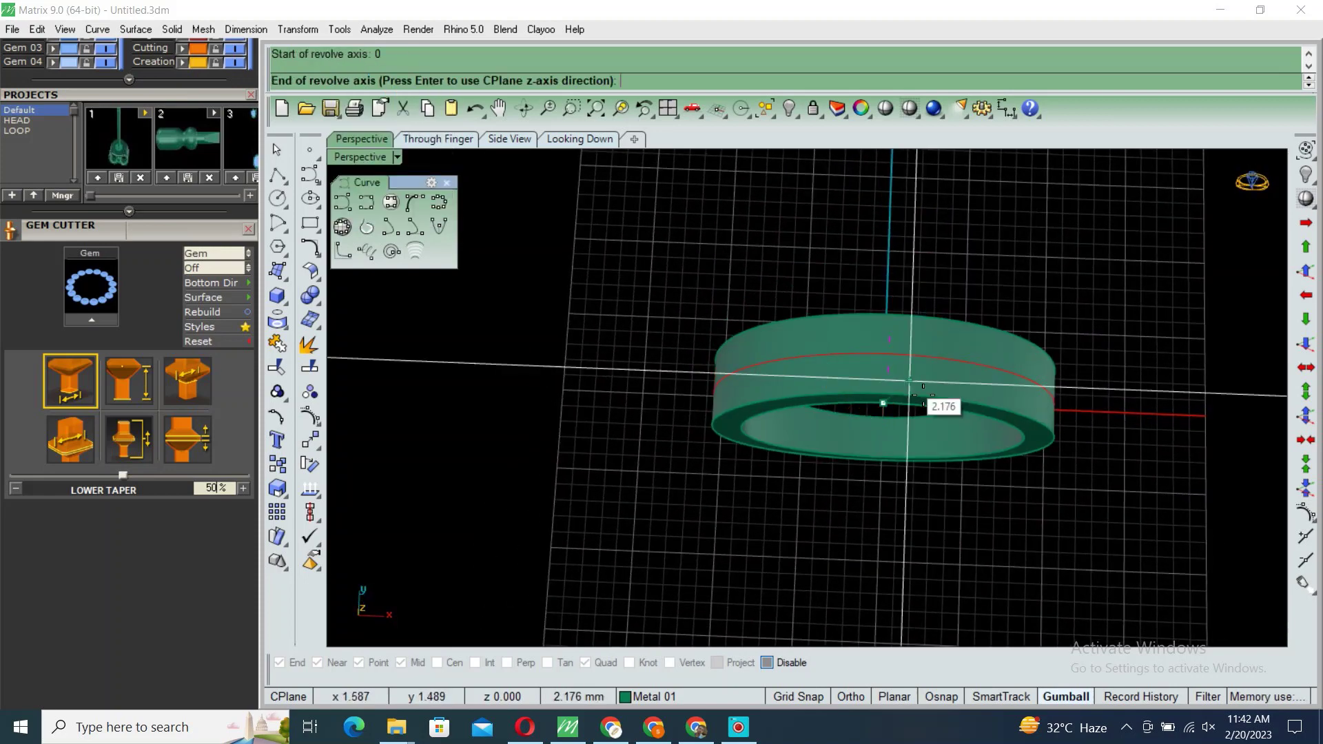
{"action": "key", "text": "Return"}
{"action": "key", "text": "Return"}
{"action": "key", "text": "Return"}
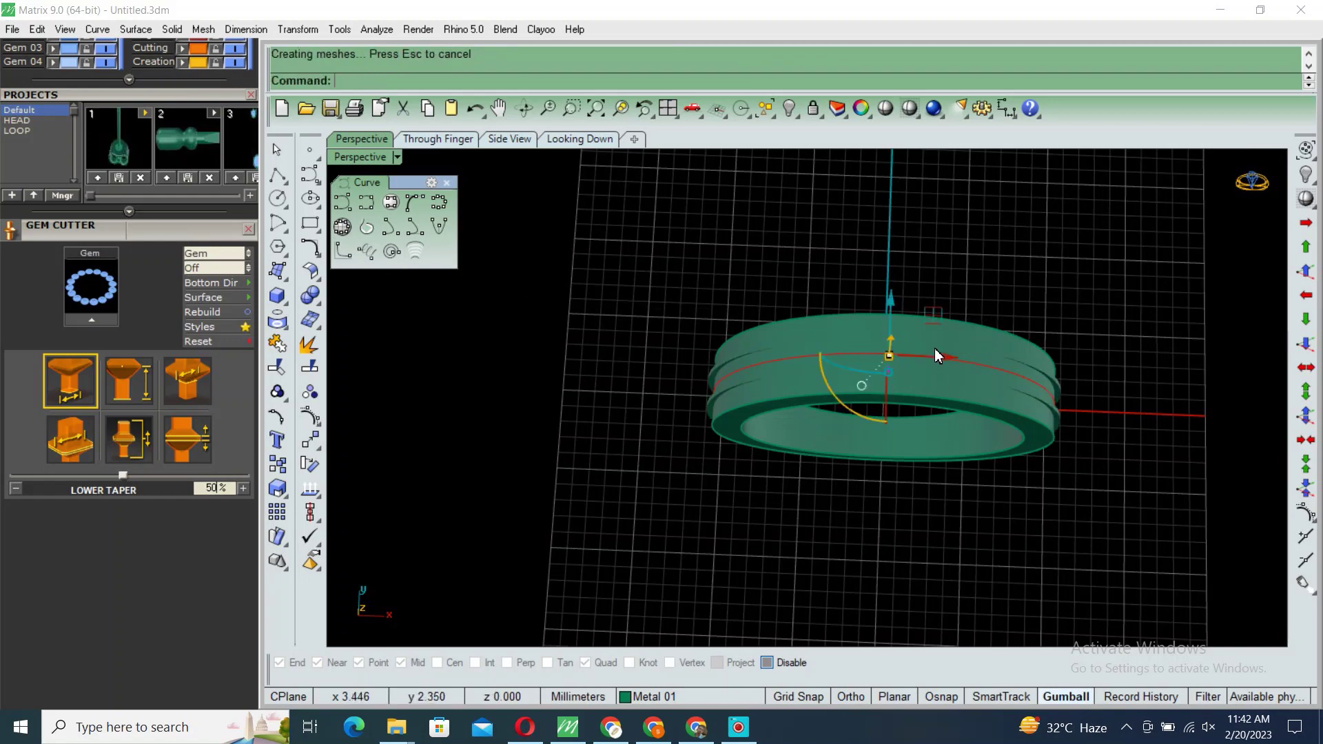
{"action": "mouse_move", "coordinate": [934, 348]}
{"action": "right_mouse_down"}
{"action": "mouse_move", "coordinate": [940, 264]}
{"action": "mouse_move", "coordinate": [944, 352]}
{"action": "right_mouse_up"}
{"action": "key", "text": "ctrl+z"}
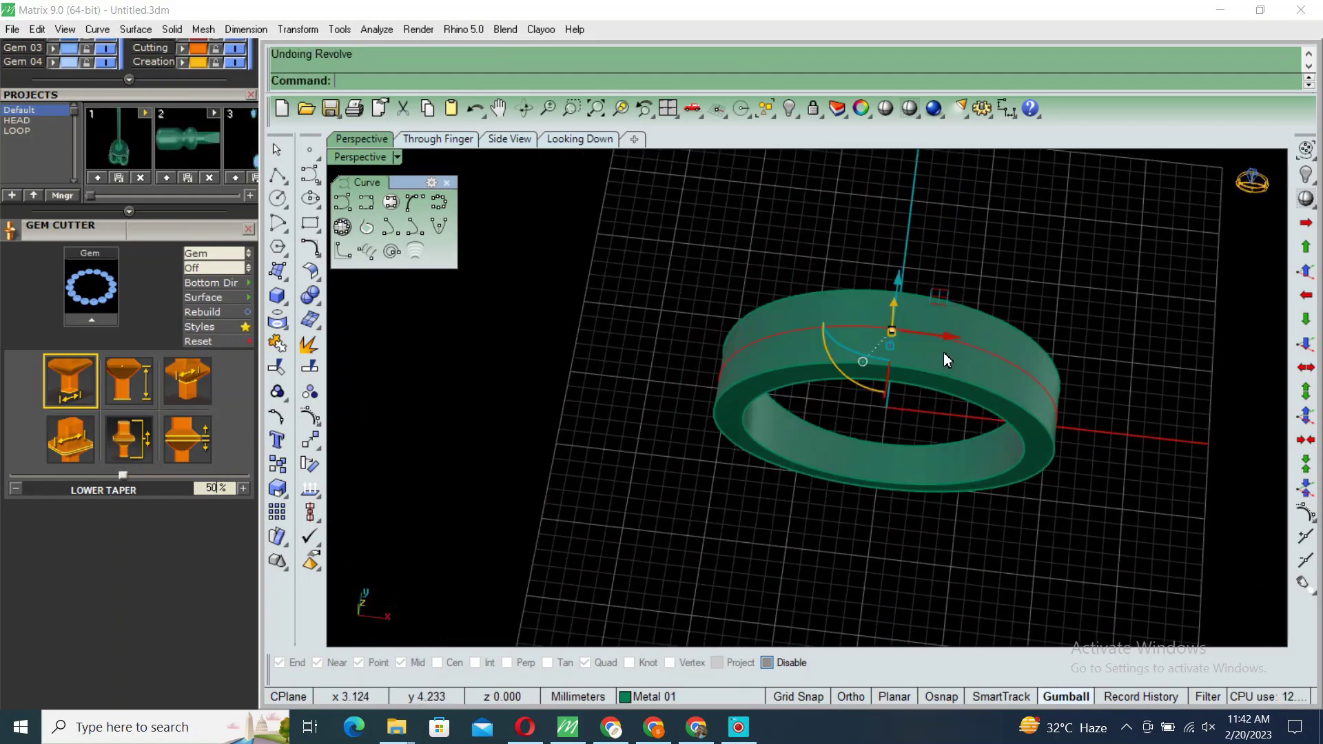
Step: Explode the two ring curves into eight segments and revolve them around the band
{"action": "type", "text": "explode"}
{"action": "key", "text": "Return"}
{"action": "type", "text": "Revolve"}
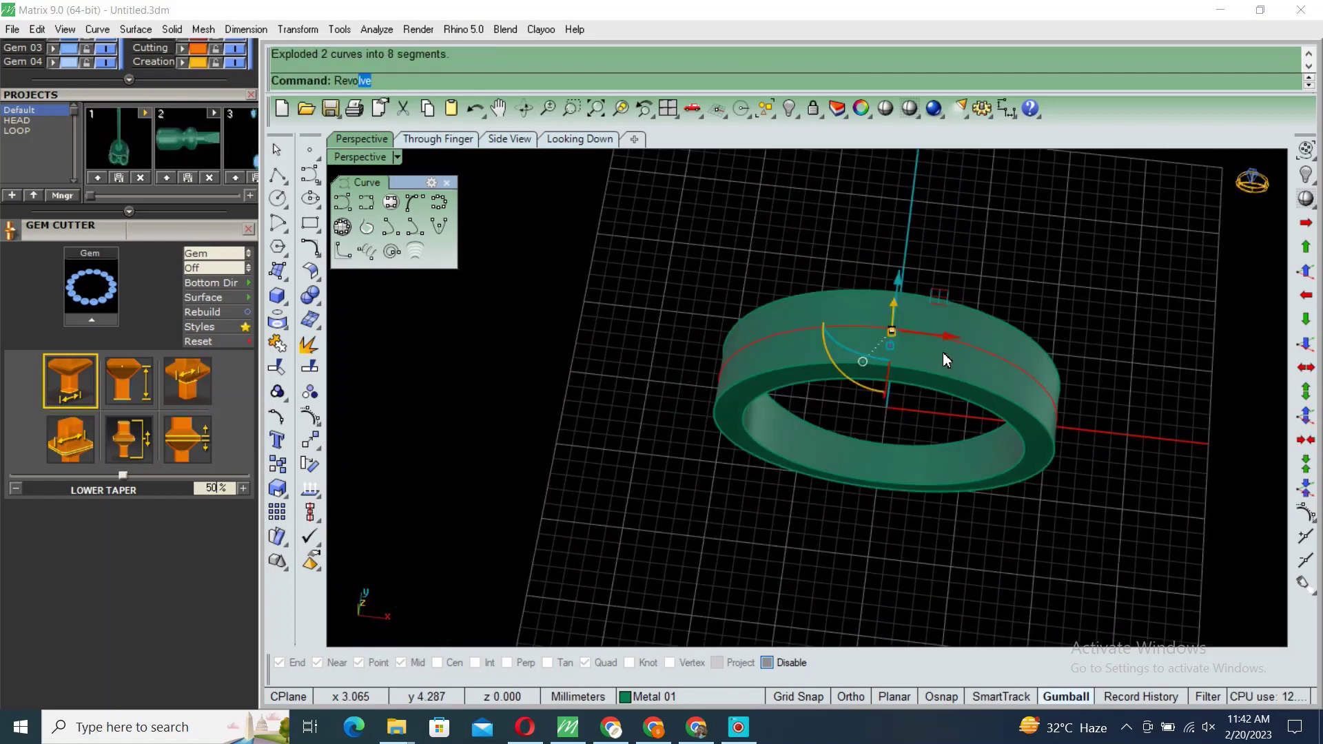
{"action": "key", "text": "Return"}
{"action": "key", "text": "Return"}
{"action": "key", "text": "Return"}
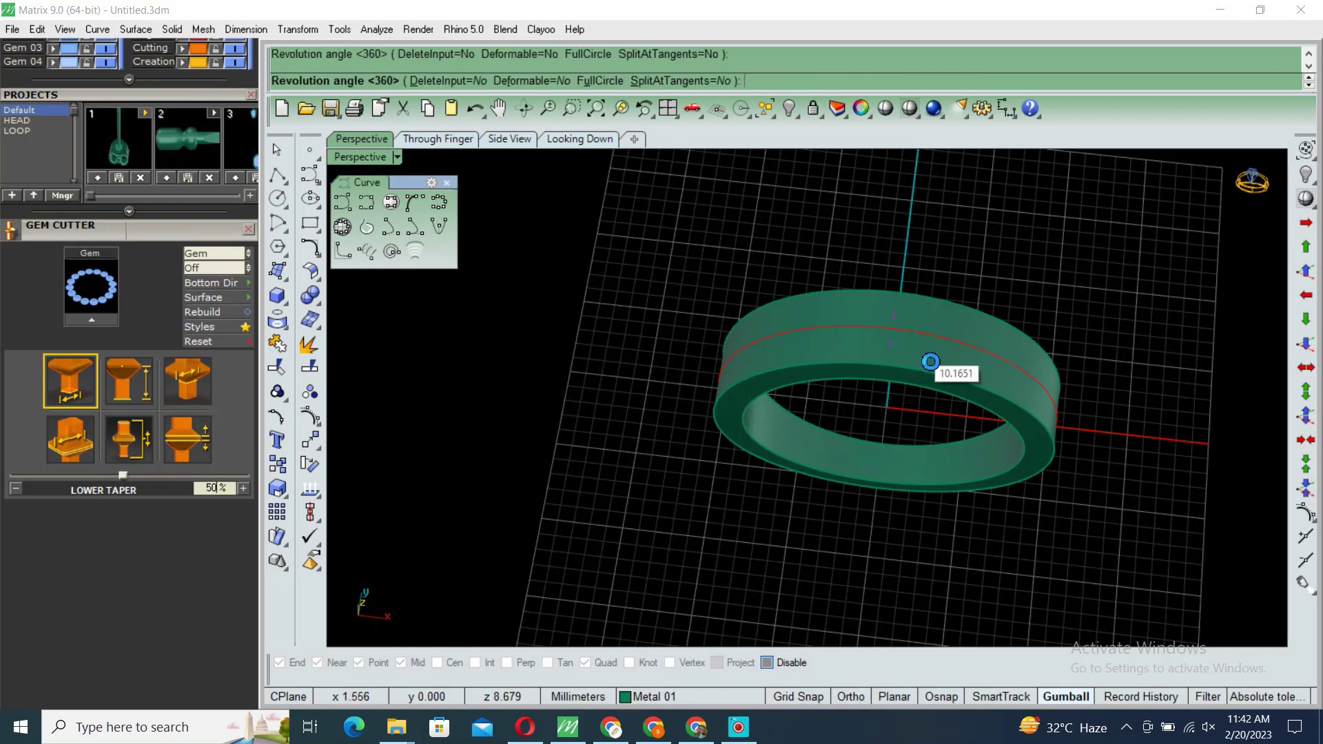
{"action": "key", "text": "Return"}
{"action": "left_click_drag", "start_coordinate": [1072, 282], "coordinate": [843, 562]}
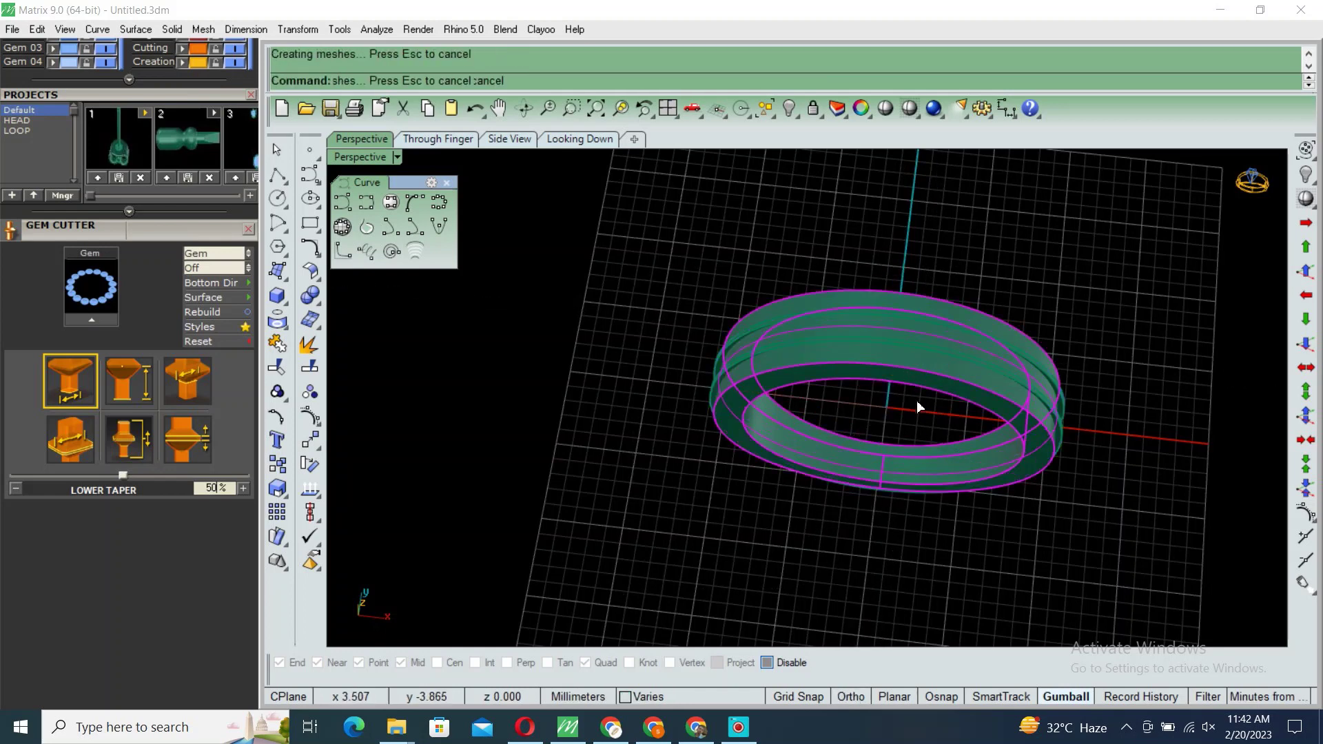
{"action": "scroll", "coordinate": [916, 400], "scroll_direction": "up", "scroll_amount": 5}
{"action": "left_click", "coordinate": [917, 331]}
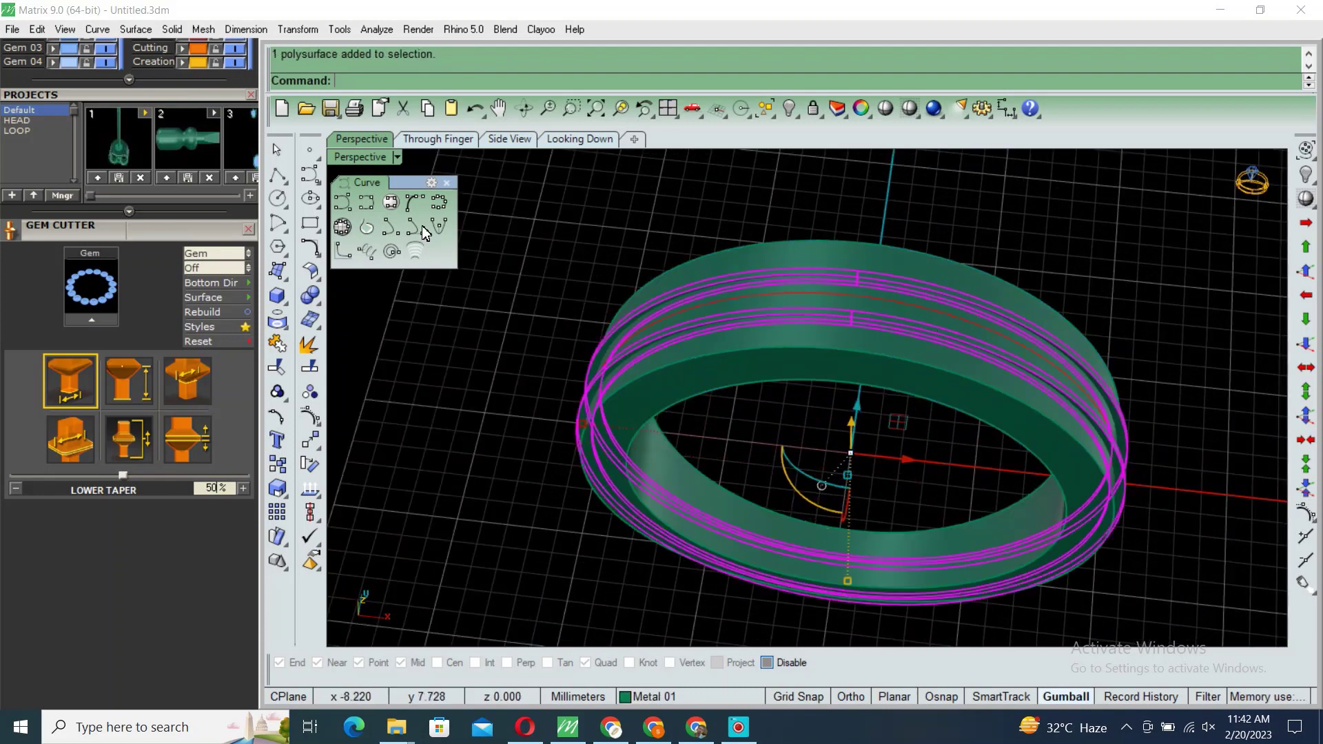
Step: Add a cutting plane through the origin and split the revolved ring with it
{"action": "double_click", "coordinate": [350, 158]}
{"action": "left_click", "coordinate": [607, 431]}
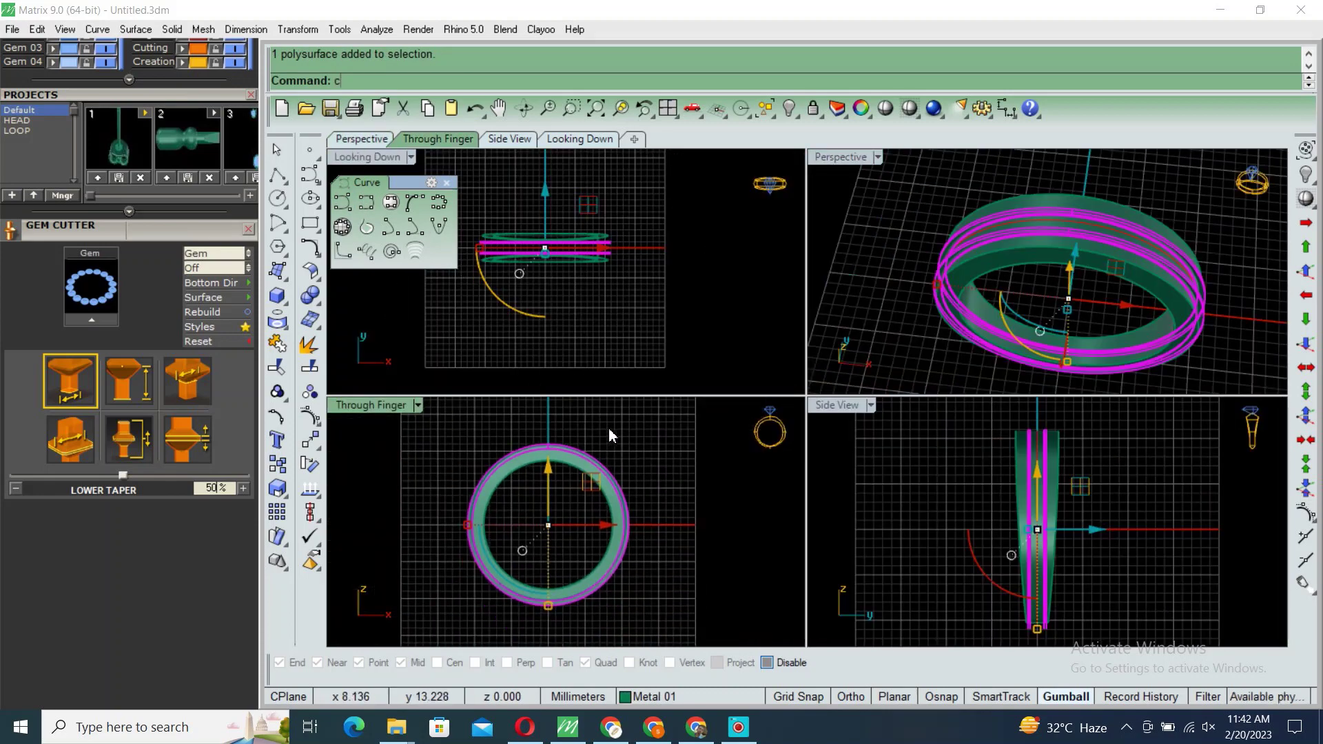
{"action": "type", "text": "cutplane"}
{"action": "key", "text": "Return"}
{"action": "type", "text": "0"}
{"action": "key", "text": "Return"}
{"action": "left_click", "coordinate": [669, 529]}
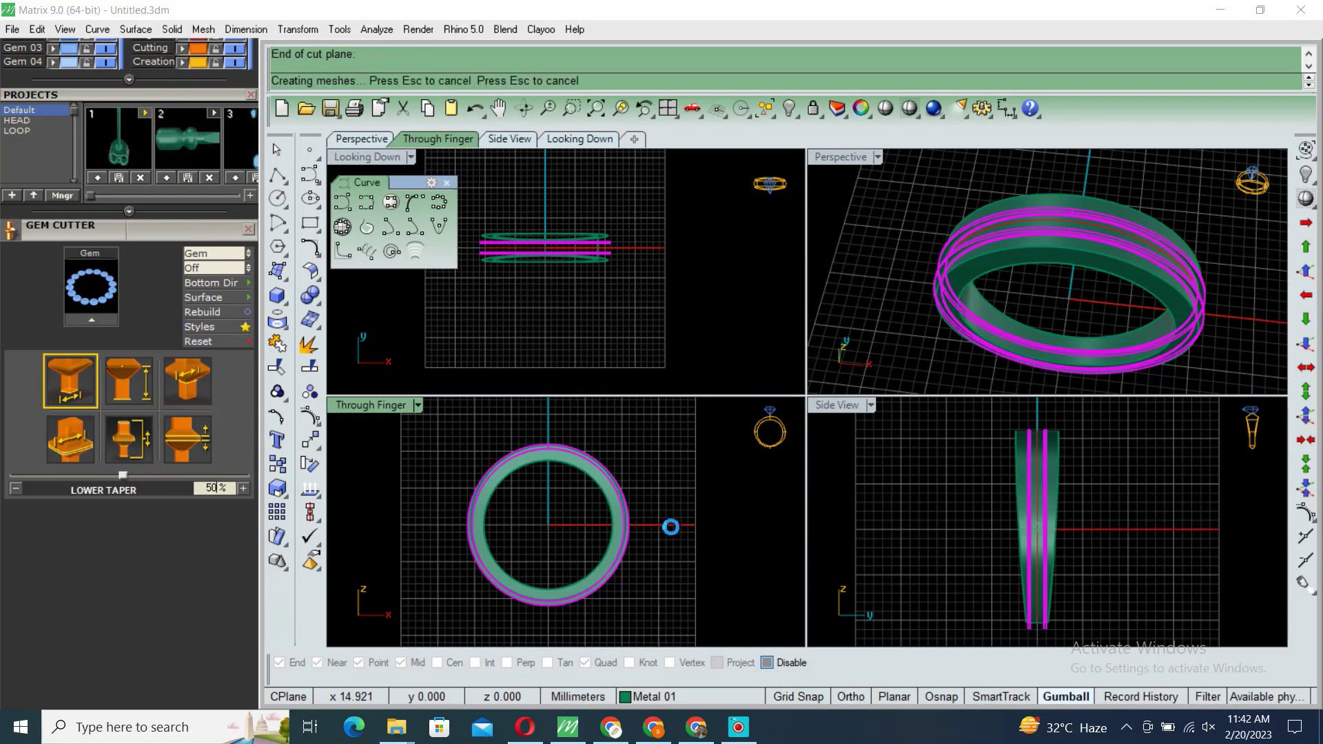
{"action": "double_click", "coordinate": [853, 157]}
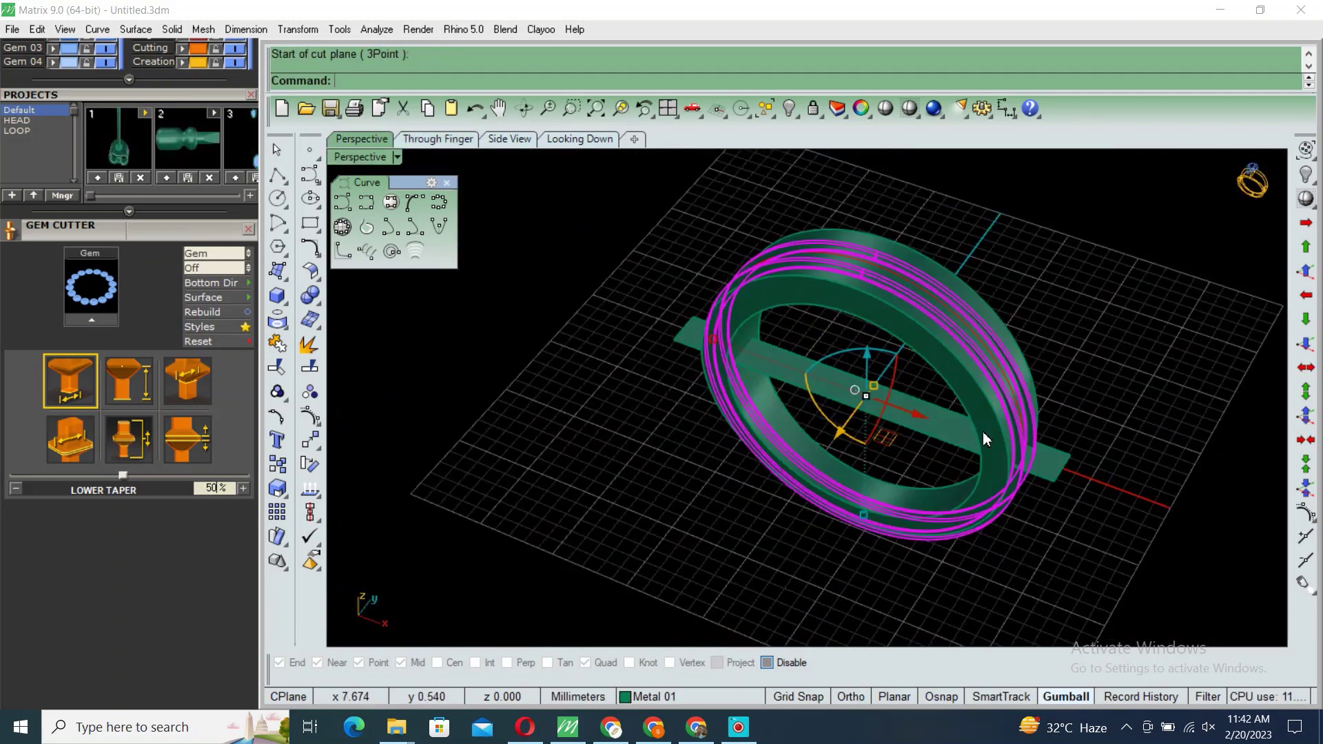
{"action": "type", "text": "bs"}
{"action": "key", "text": "Return"}
{"action": "left_click", "coordinate": [1040, 468]}
{"action": "key", "text": "Return"}
{"action": "mouse_move", "coordinate": [1040, 468]}
{"action": "right_mouse_down"}
{"action": "mouse_move", "coordinate": [959, 372]}
{"action": "mouse_move", "coordinate": [1019, 477]}
{"action": "mouse_move", "coordinate": [961, 435]}
{"action": "right_mouse_up"}
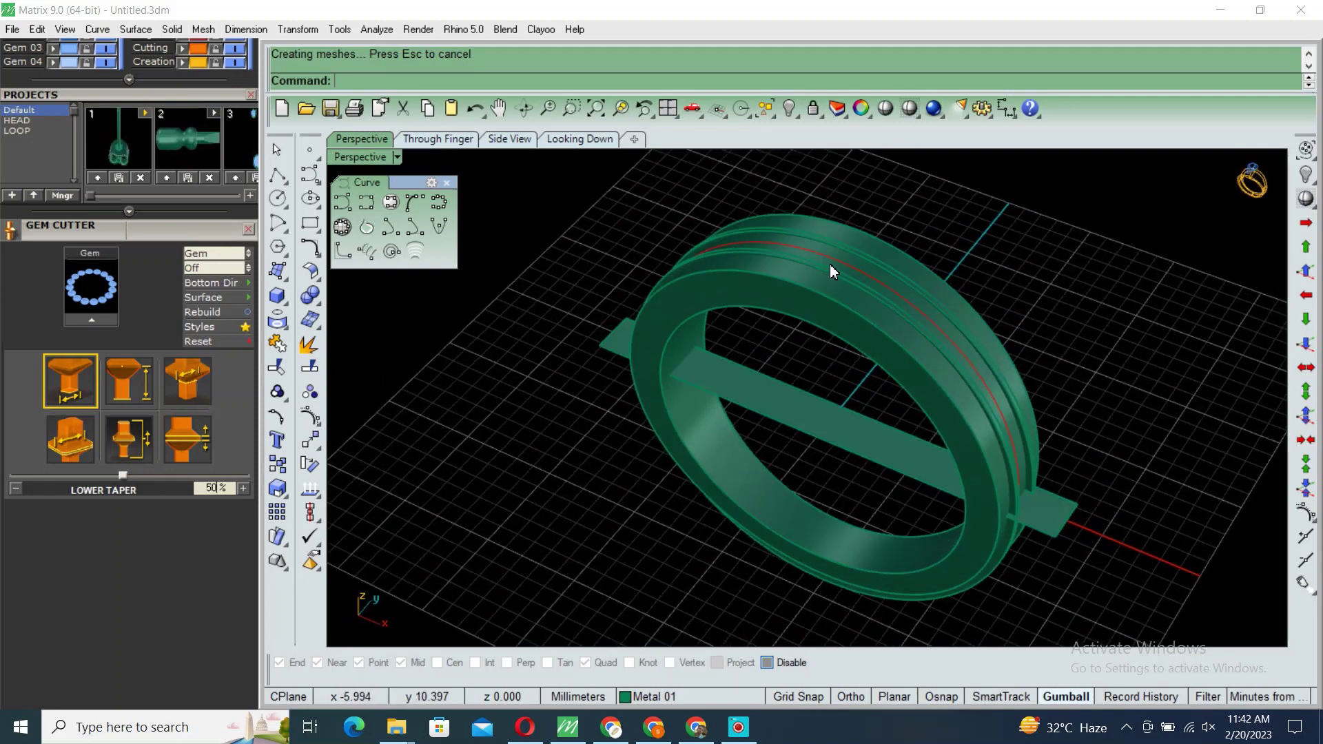
Step: Undo the split, cutting plane and revolve, and select the five profile curves
{"action": "key", "text": "ctrl+z"}
{"action": "key", "text": "ctrl+z"}
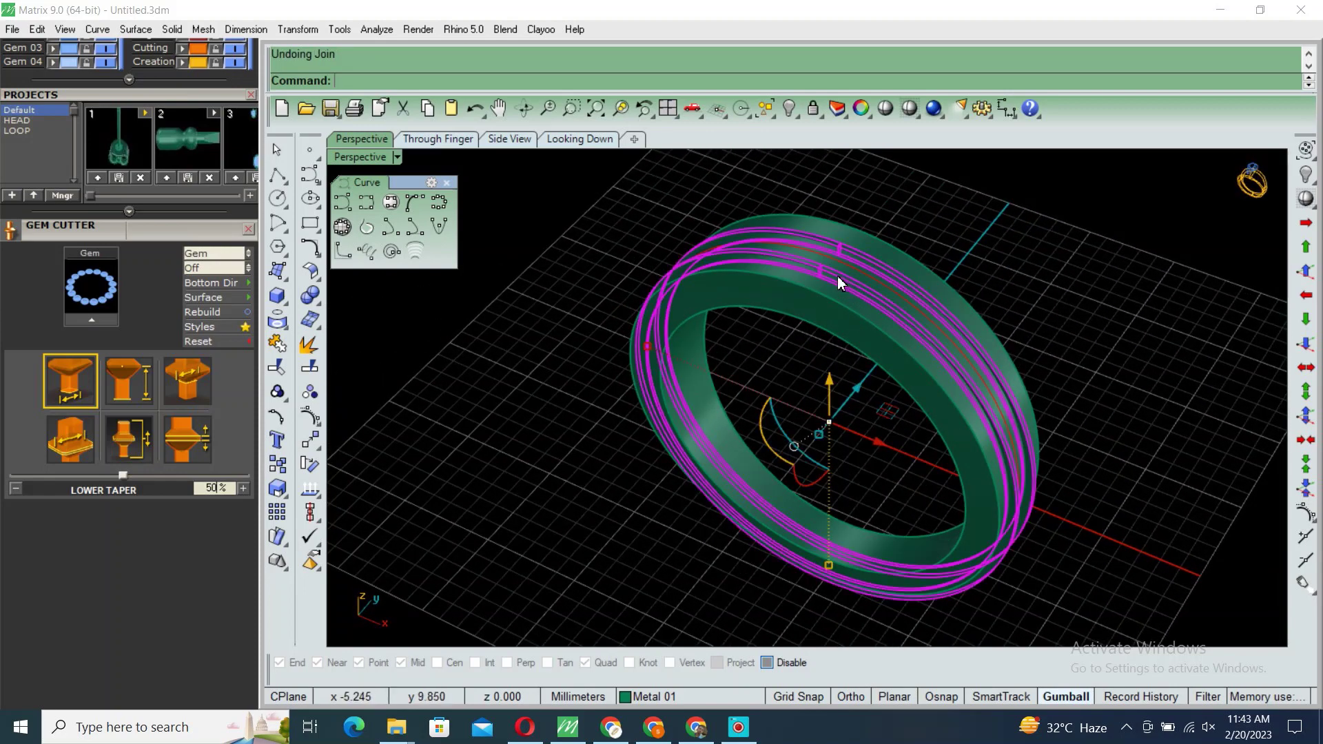
{"action": "key", "text": "ctrl+z"}
{"action": "scroll", "coordinate": [824, 272], "scroll_direction": "up", "scroll_amount": 2}
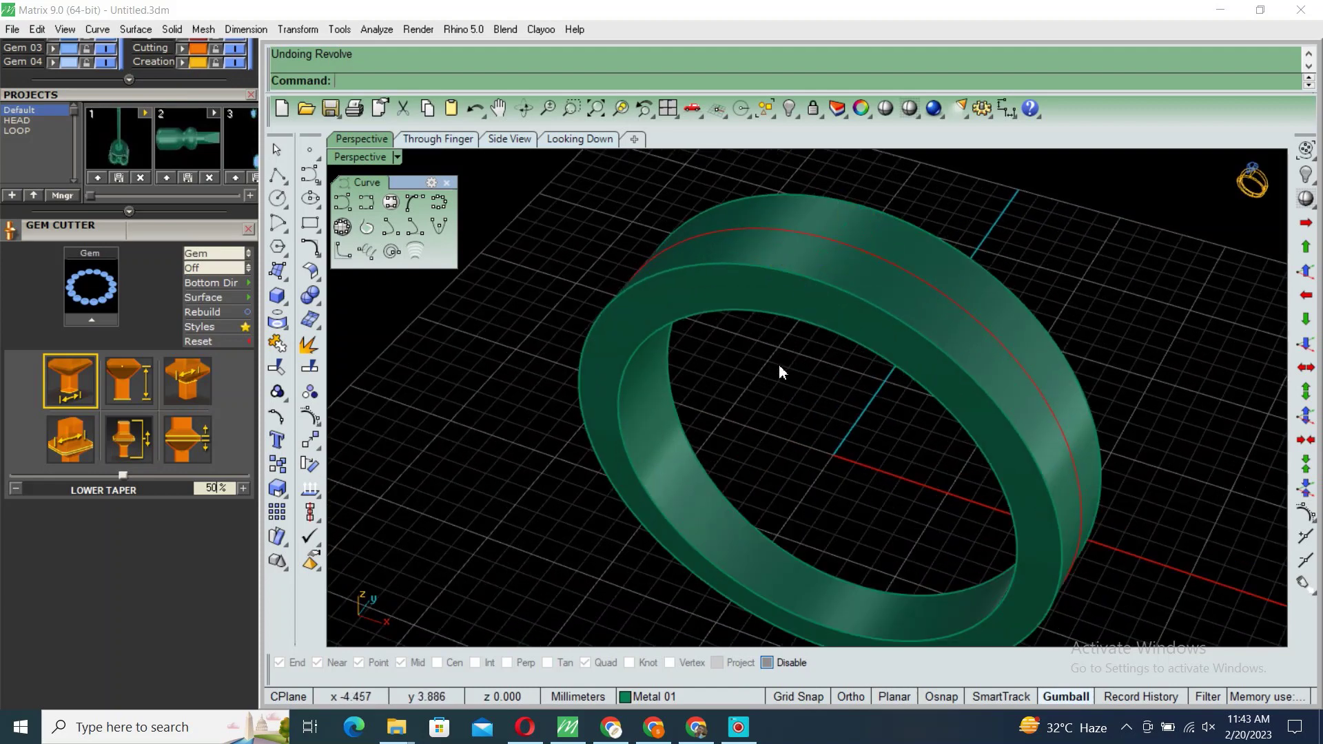
{"action": "left_click_drag", "start_coordinate": [780, 372], "coordinate": [866, 230]}
Step: Attempt a Sweep1 using the red ring curve as rail and the cross-section curves
{"action": "type", "text": "s"}
{"action": "mouse_move", "coordinate": [853, 271]}
{"action": "right_mouse_down"}
{"action": "mouse_move", "coordinate": [870, 310]}
{"action": "mouse_move", "coordinate": [819, 427]}
{"action": "right_mouse_up"}
{"action": "type", "text": "weep1"}
{"action": "key", "text": "Return"}
{"action": "left_click", "coordinate": [870, 292]}
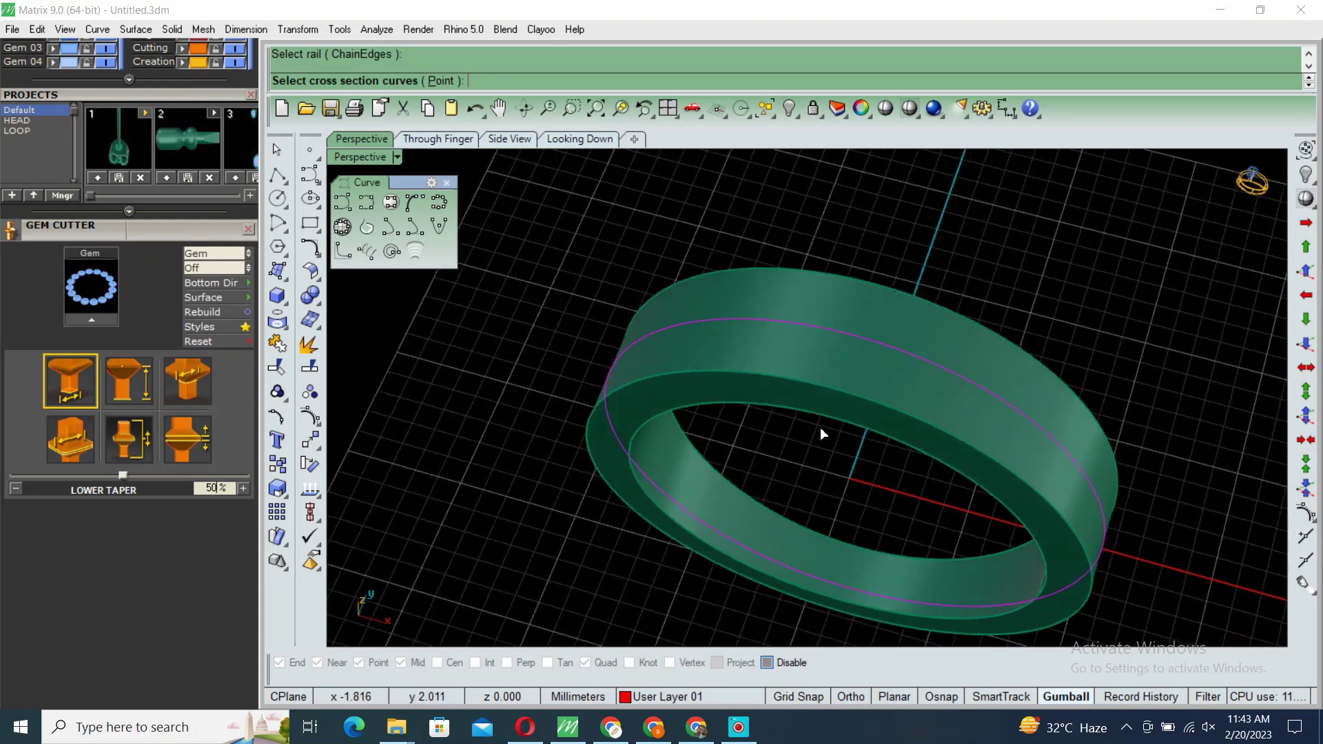
{"action": "left_click_drag", "start_coordinate": [870, 356], "coordinate": [872, 336]}
{"action": "key", "text": "Return"}
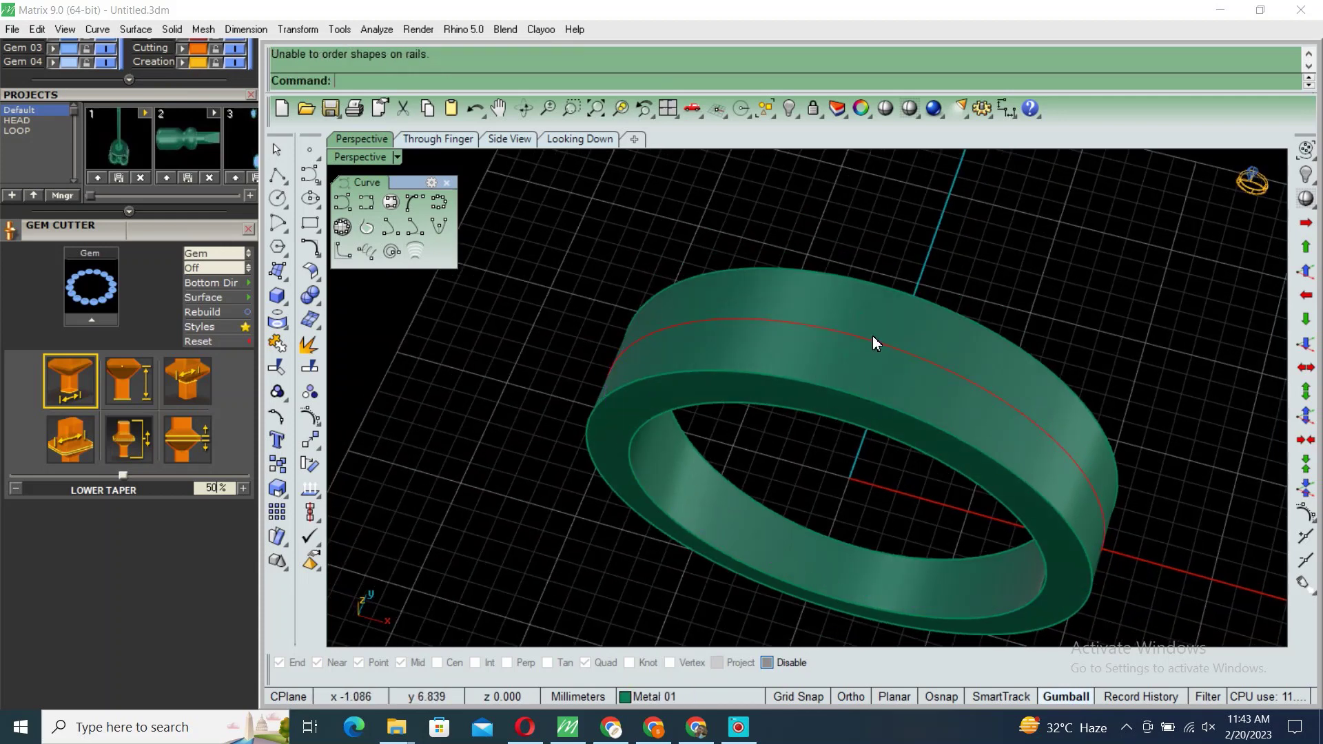
Step: Join segments into two closed curves, hide the band, and Sweep1 the profile along the red ellipse
{"action": "key", "text": "ctrl+j"}
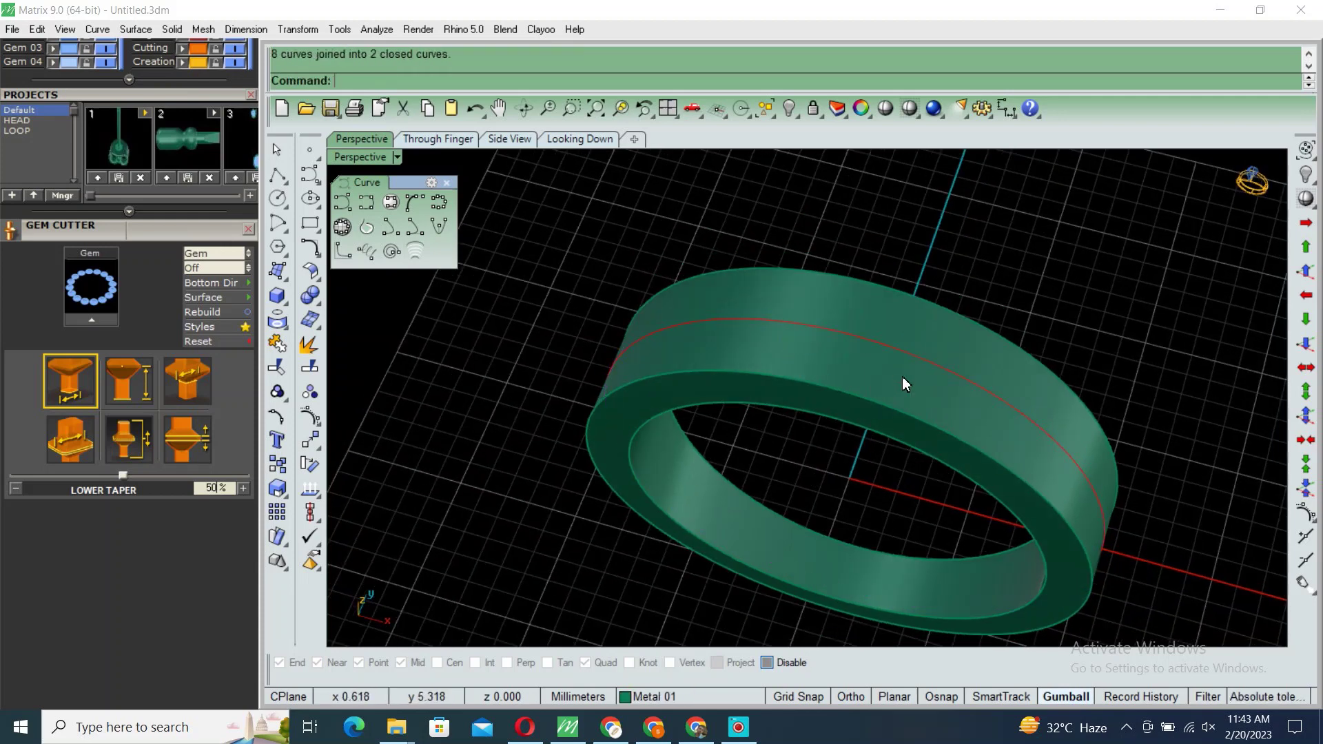
{"action": "left_click", "coordinate": [902, 376]}
{"action": "key", "text": "ctrl+h"}
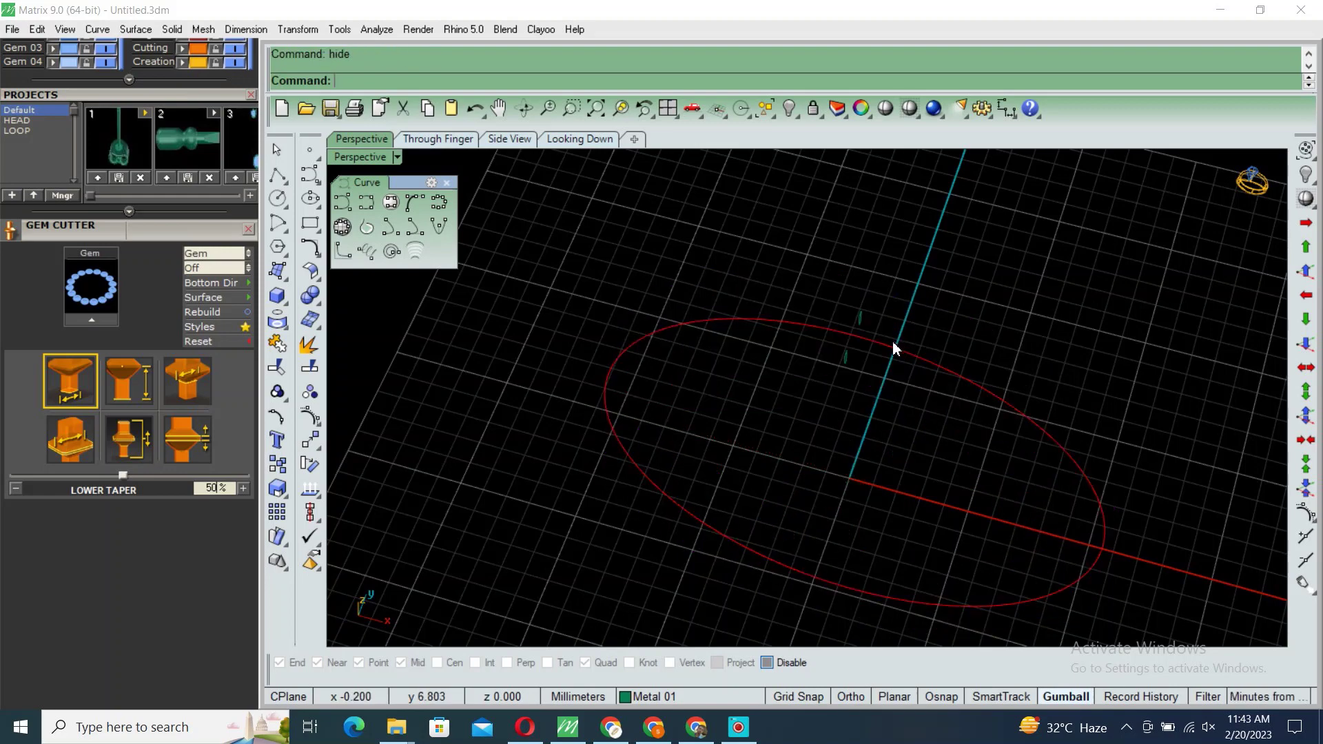
{"action": "type", "text": "s1"}
{"action": "key", "text": "Return"}
{"action": "left_click", "coordinate": [874, 339]}
{"action": "left_click", "coordinate": [857, 316]}
{"action": "key", "text": "Return"}
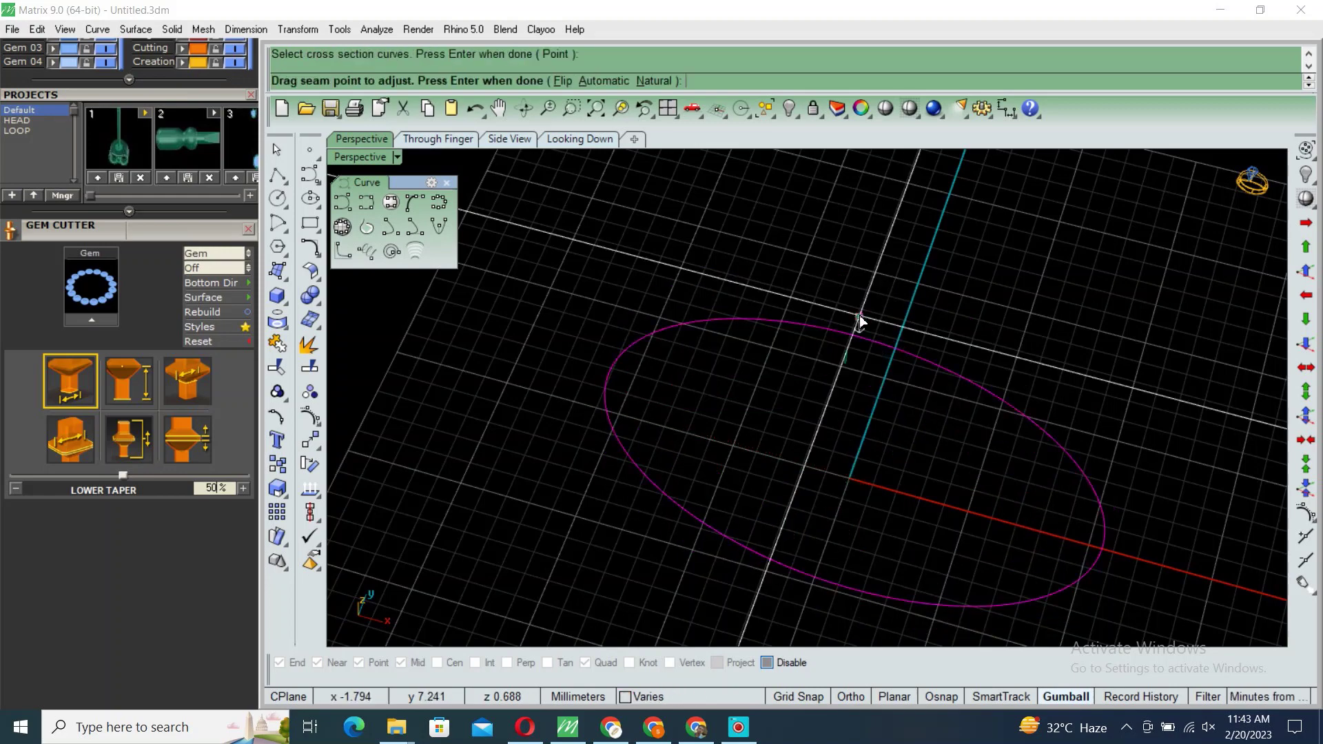
{"action": "key", "text": "Return"}
{"action": "key", "text": "Return"}
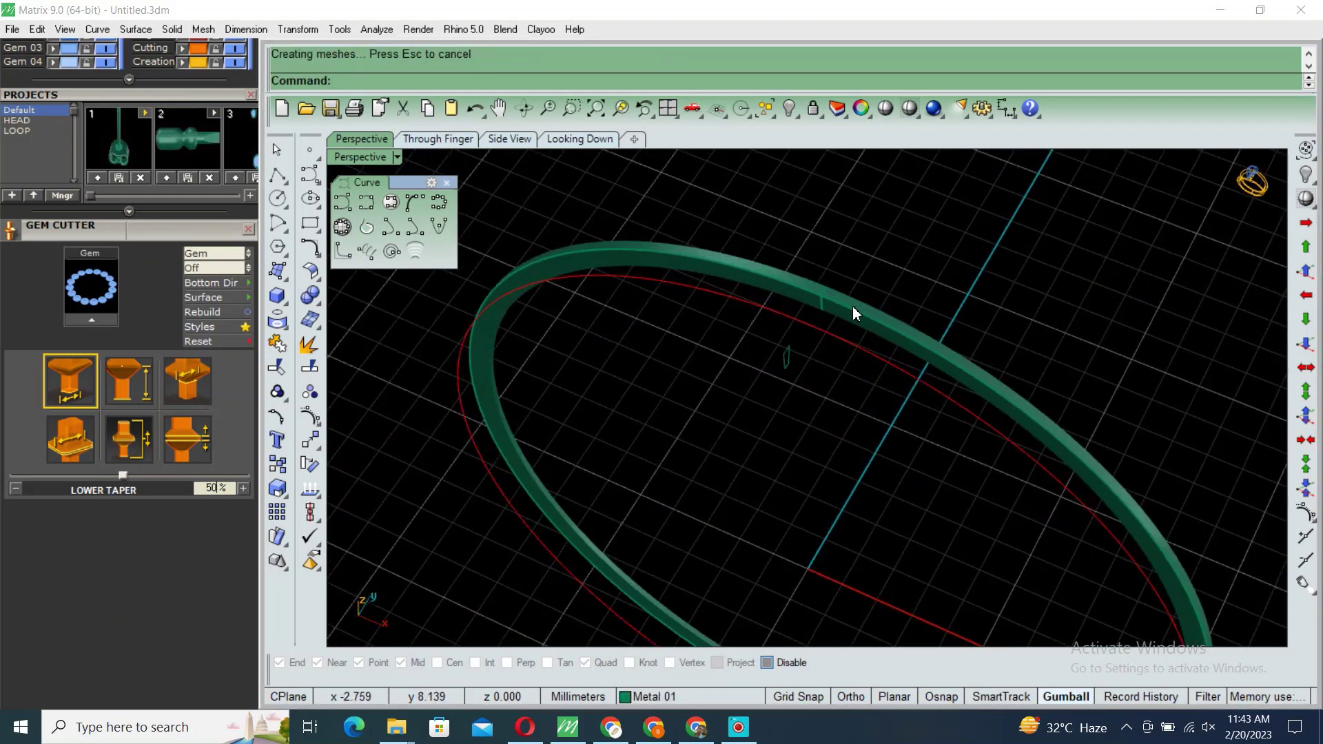
Step: Create a cutting plane from the origin across the new thin ring
{"action": "left_click", "coordinate": [853, 306]}
{"action": "mouse_move", "coordinate": [853, 305]}
{"action": "right_mouse_down"}
{"action": "mouse_move", "coordinate": [876, 316]}
{"action": "mouse_move", "coordinate": [919, 295]}
{"action": "mouse_move", "coordinate": [896, 283]}
{"action": "right_mouse_up"}
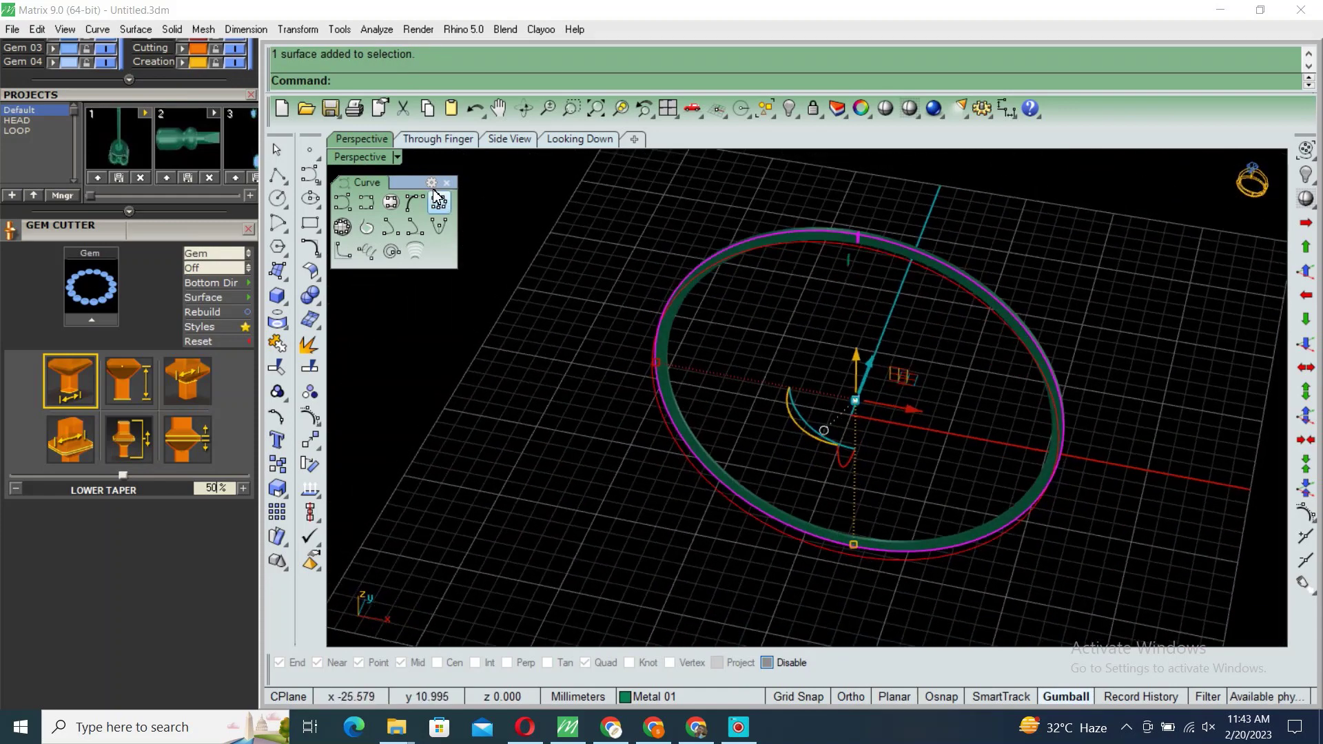
{"action": "double_click", "coordinate": [370, 157]}
{"action": "type", "text": "cutplane"}
{"action": "key", "text": "Return"}
{"action": "type", "text": "0"}
{"action": "key", "text": "Return"}
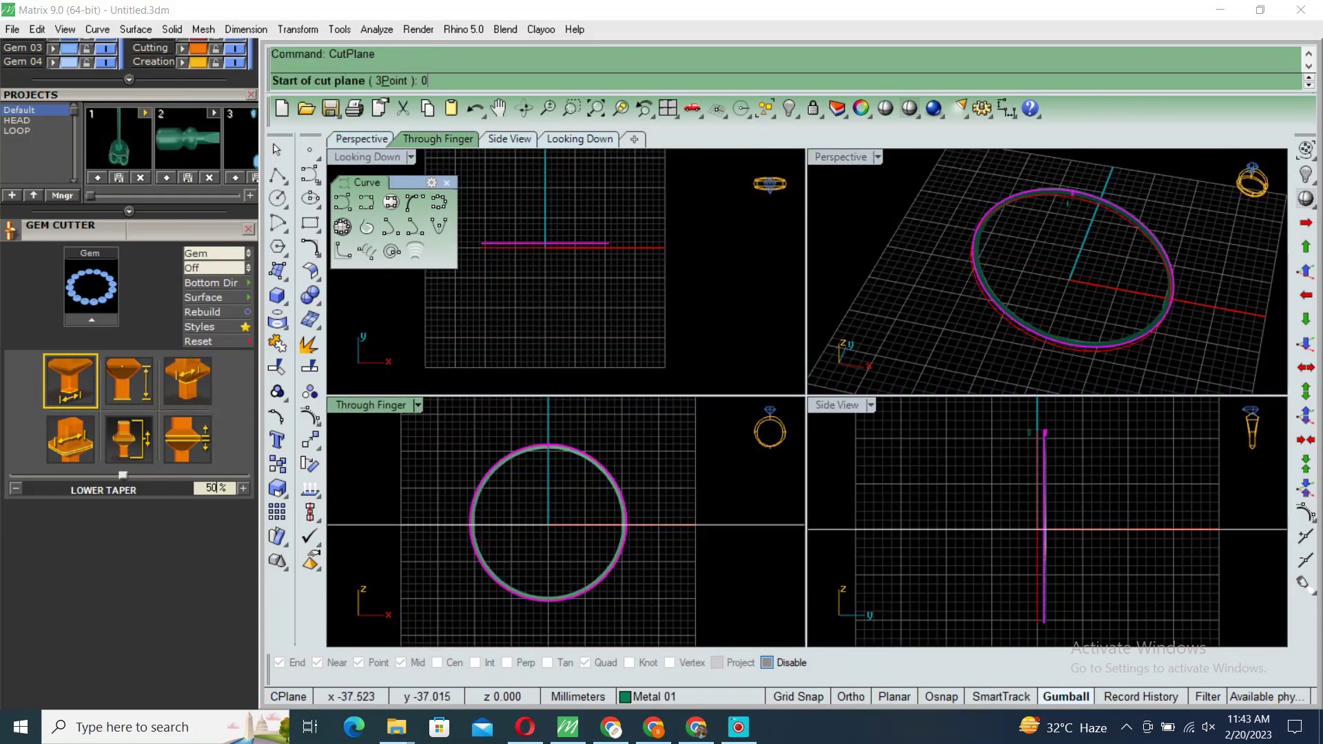
{"action": "left_click", "coordinate": [761, 527]}
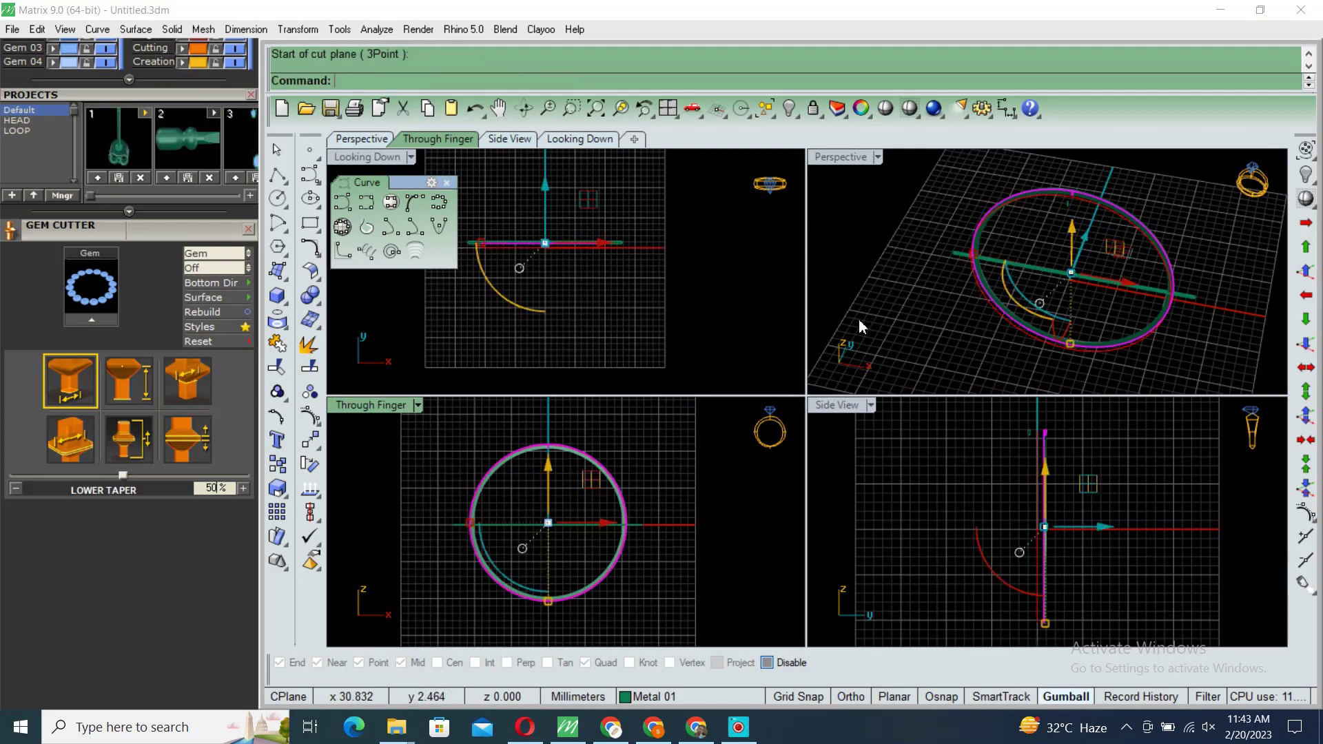
Step: Split the thin ring with the plane and delete its front half
{"action": "double_click", "coordinate": [857, 161]}
{"action": "key", "text": "Return"}
{"action": "left_click", "coordinate": [938, 420]}
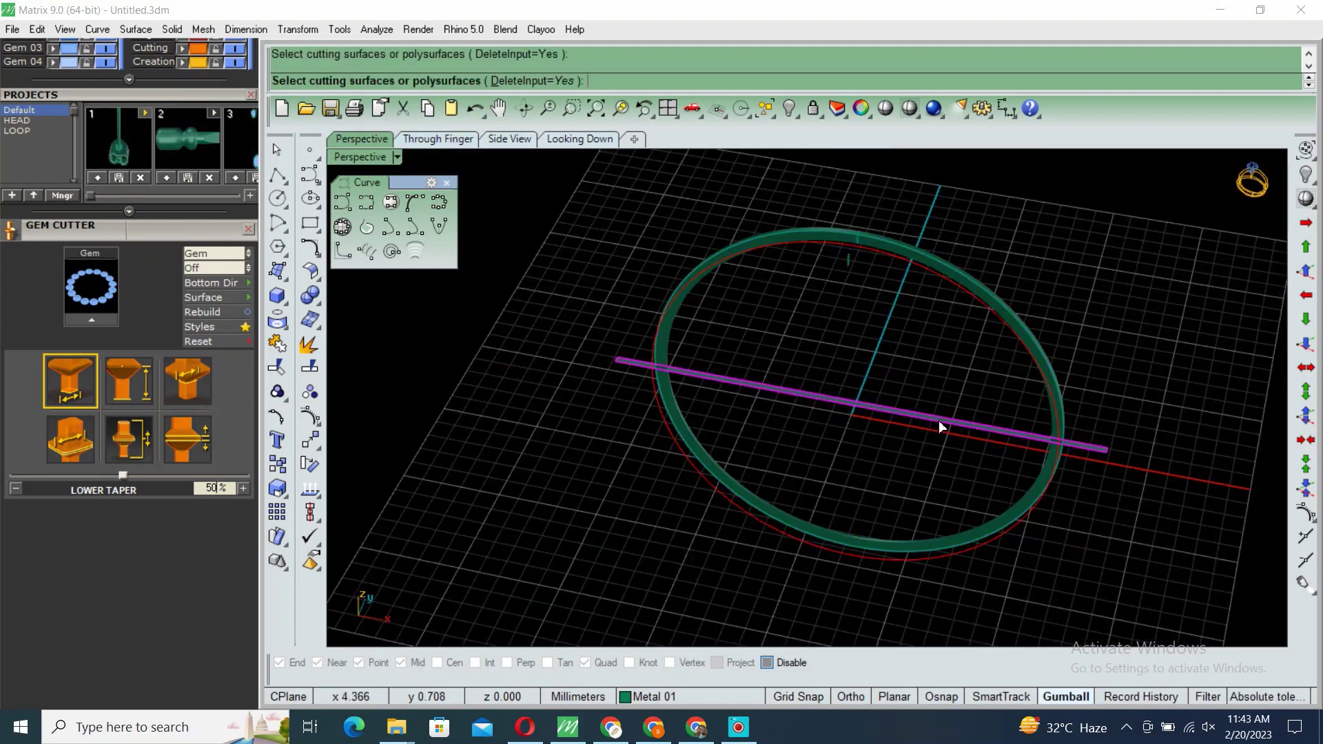
{"action": "key", "text": "Return"}
{"action": "left_click", "coordinate": [1061, 448]}
{"action": "key", "text": "Delete"}
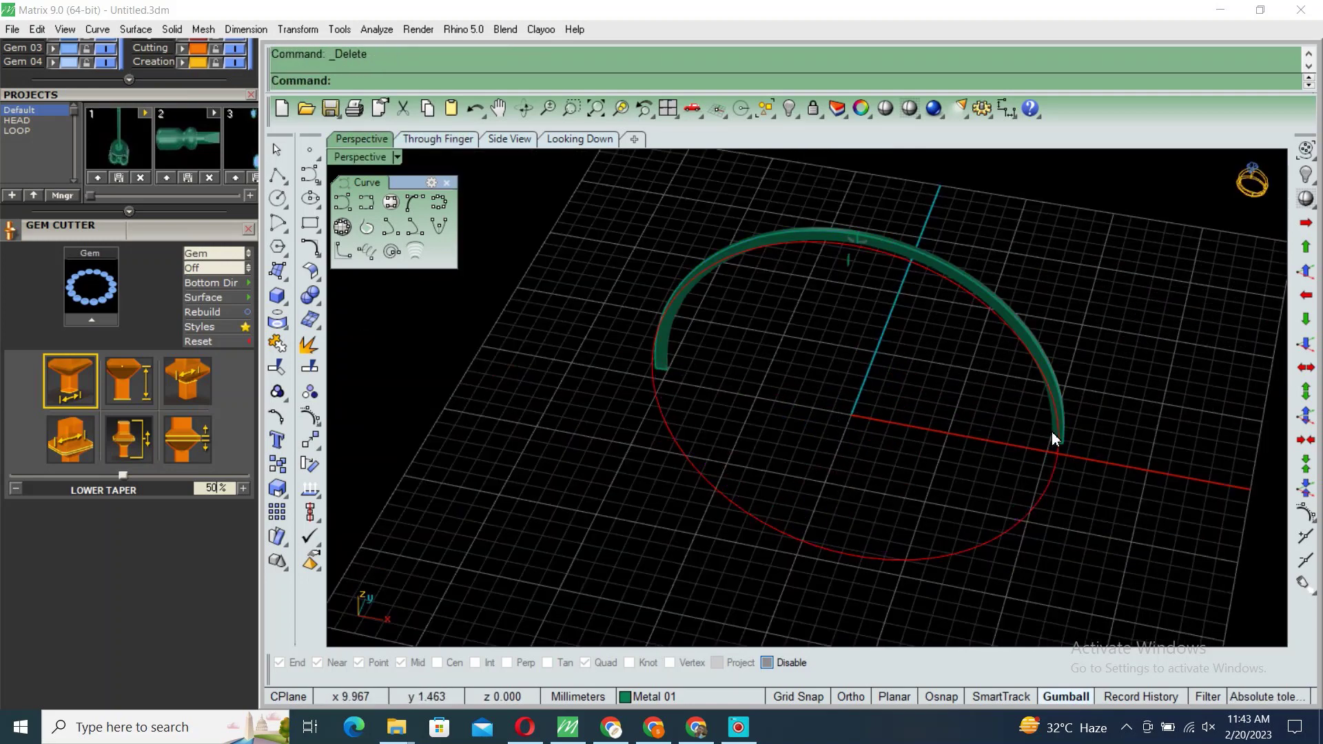
{"action": "left_click", "coordinate": [1052, 431]}
{"action": "mouse_move", "coordinate": [193, 102]}
{"action": "left_mouse_down"}
{"action": "mouse_move", "coordinate": [193, 193]}
{"action": "mouse_move", "coordinate": [175, 218]}
{"action": "left_mouse_up"}
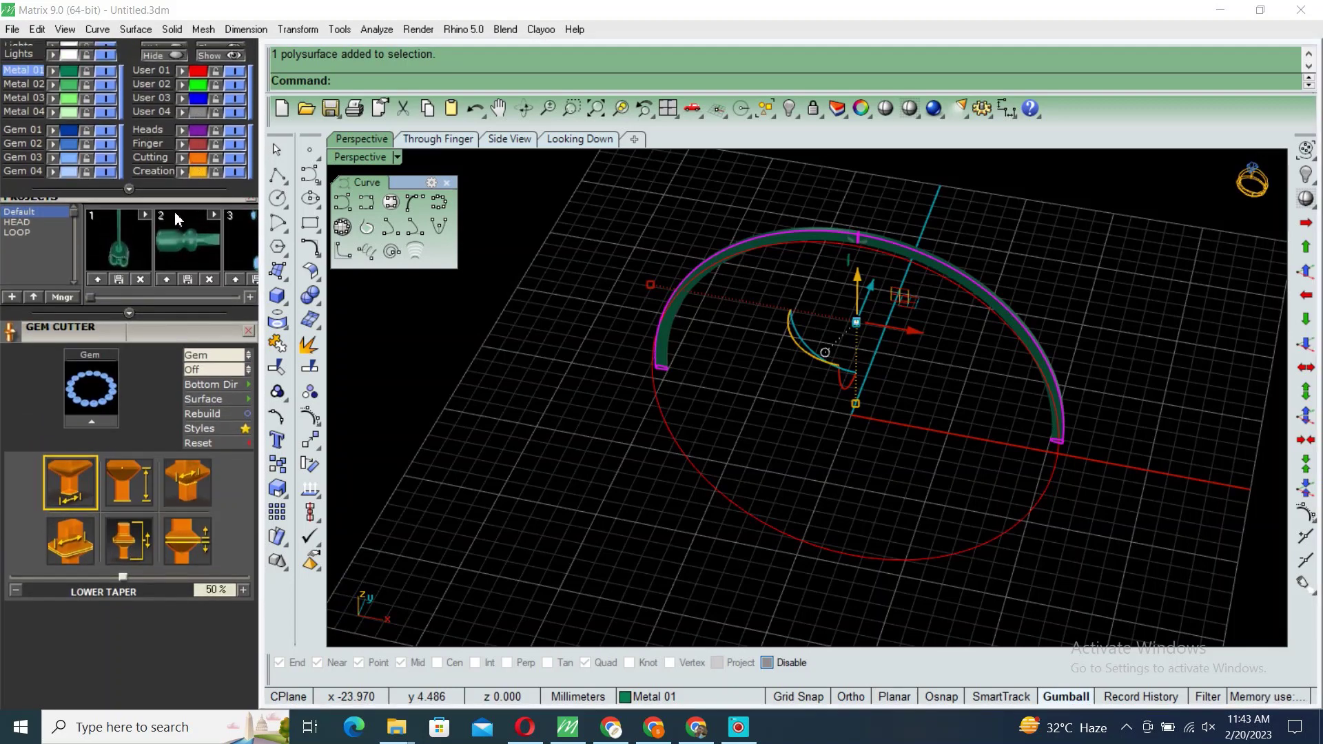
Step: Show the hidden band and mirror the thin half-ring to the band's other side
{"action": "left_click", "coordinate": [853, 344]}
{"action": "key", "text": "ctrl+shift+h"}
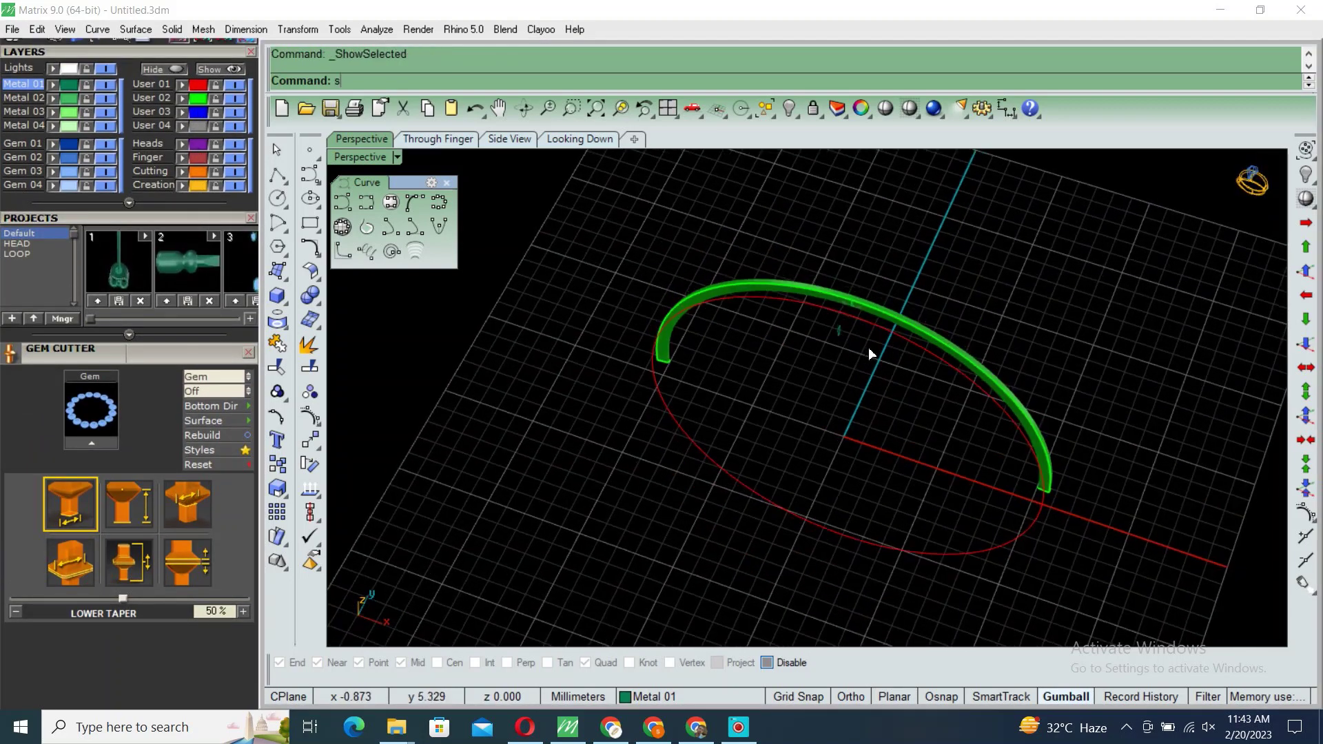
{"action": "scroll", "coordinate": [905, 336], "scroll_direction": "up", "scroll_amount": 1}
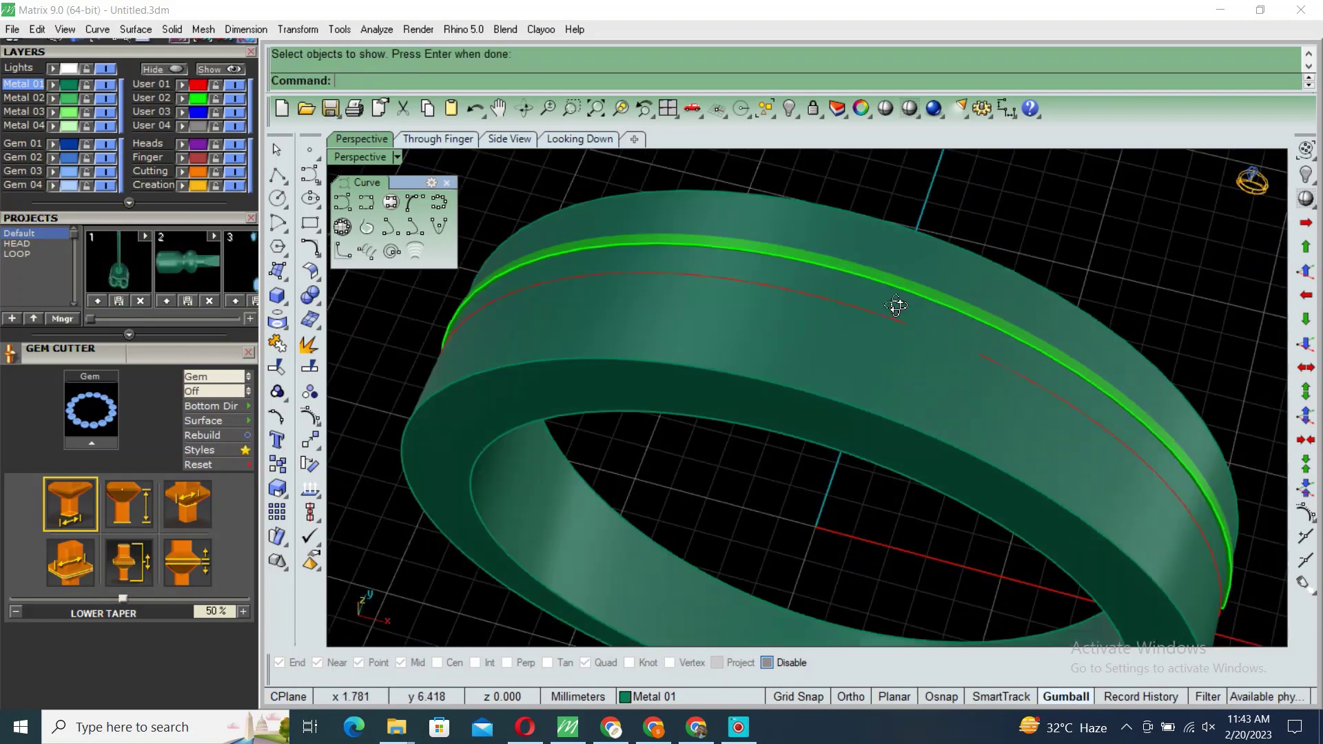
{"action": "right_click_drag", "start_coordinate": [891, 304], "coordinate": [894, 352]}
{"action": "scroll", "coordinate": [894, 351], "scroll_direction": "up", "scroll_amount": 2}
{"action": "left_click", "coordinate": [969, 524]}
{"action": "scroll", "coordinate": [872, 496], "scroll_direction": "down", "scroll_amount": 5}
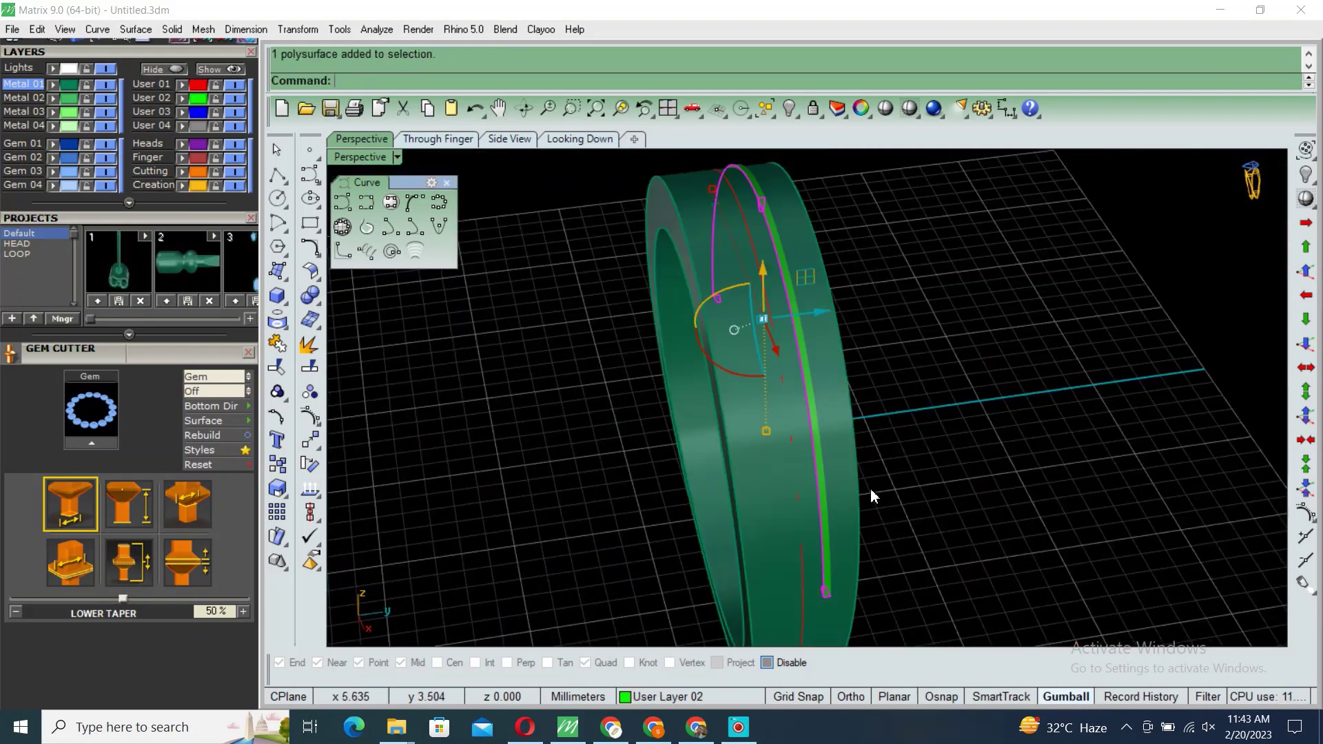
{"action": "type", "text": "mm"}
{"action": "key", "text": "Return"}
{"action": "left_click", "coordinate": [897, 494]}
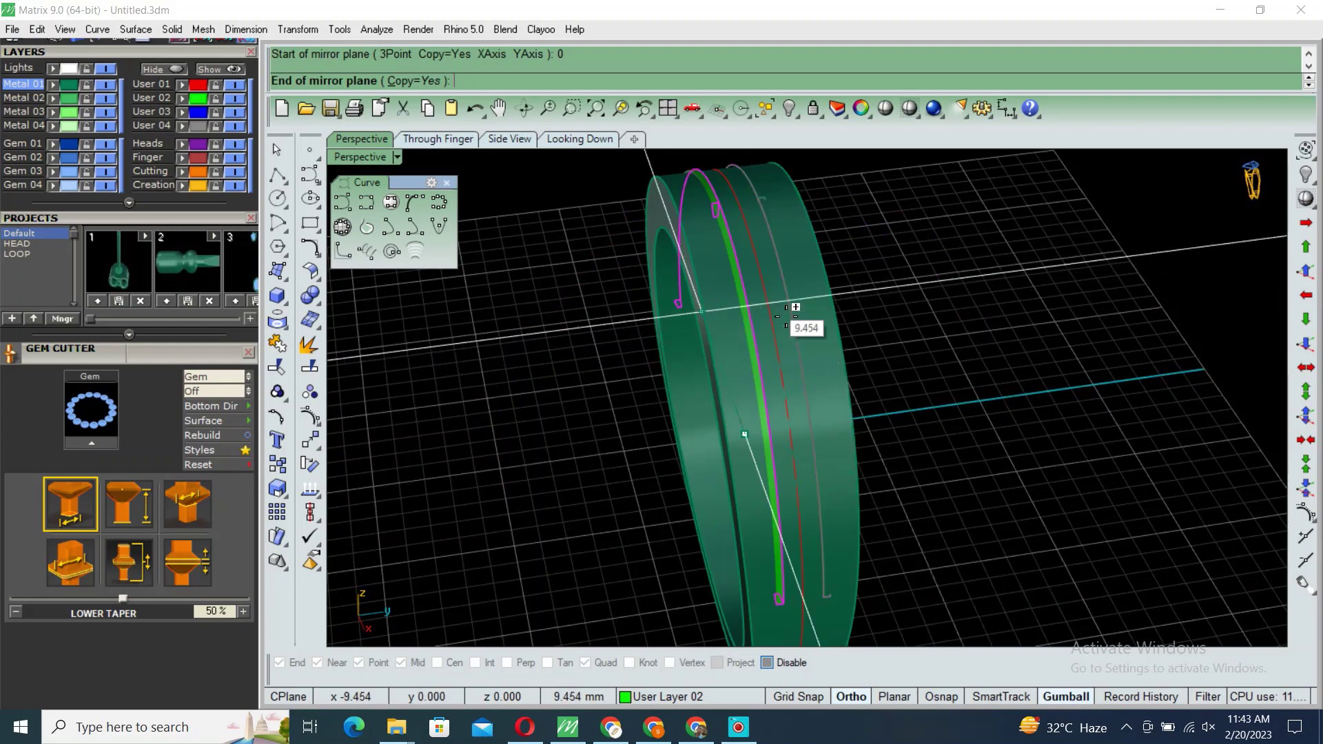
{"action": "left_click", "coordinate": [773, 313]}
{"action": "scroll", "coordinate": [773, 314], "scroll_direction": "down", "scroll_amount": 5}
Step: Subtract both half-rings from the band with BooleanDifference (bd) to cut the grooves
{"action": "left_click", "coordinate": [841, 331]}
{"action": "right_click_drag", "start_coordinate": [841, 331], "coordinate": [886, 354]}
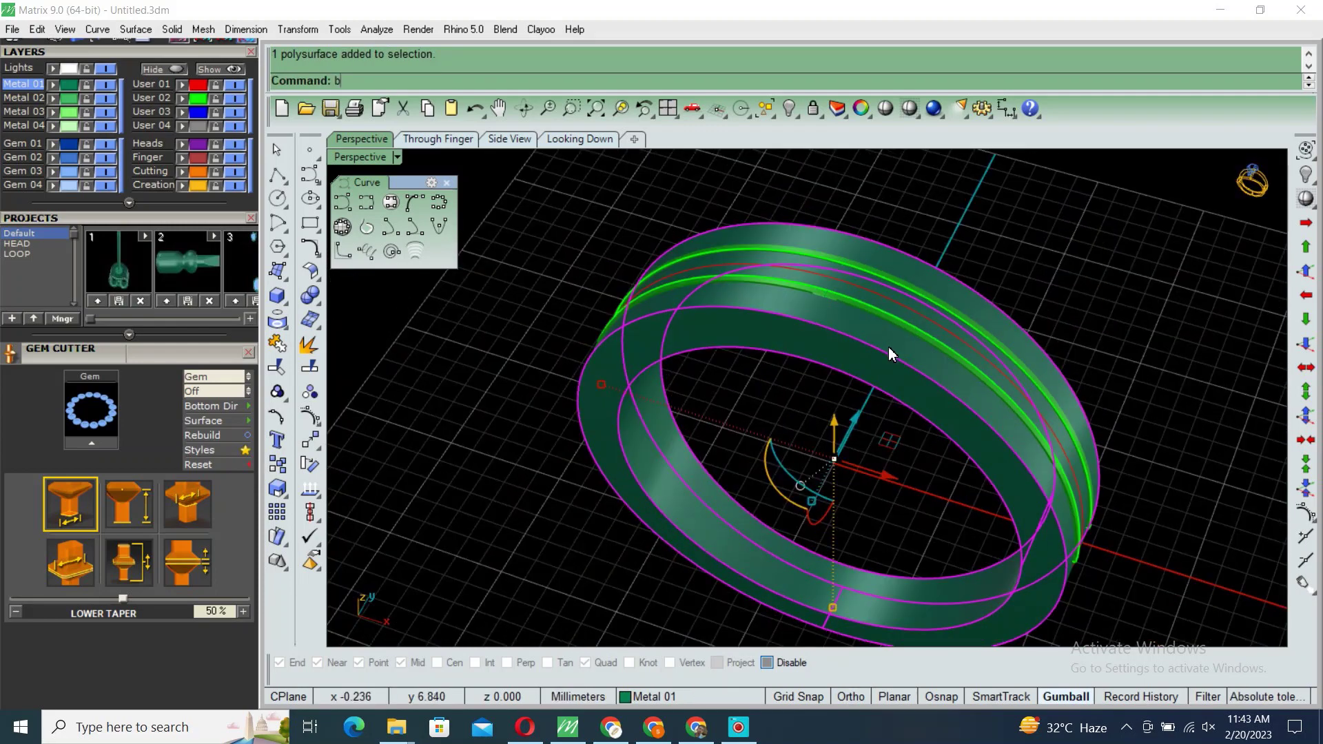
{"action": "type", "text": "bd"}
{"action": "key", "text": "Return"}
{"action": "left_click", "coordinate": [918, 316]}
{"action": "key", "text": "Return"}
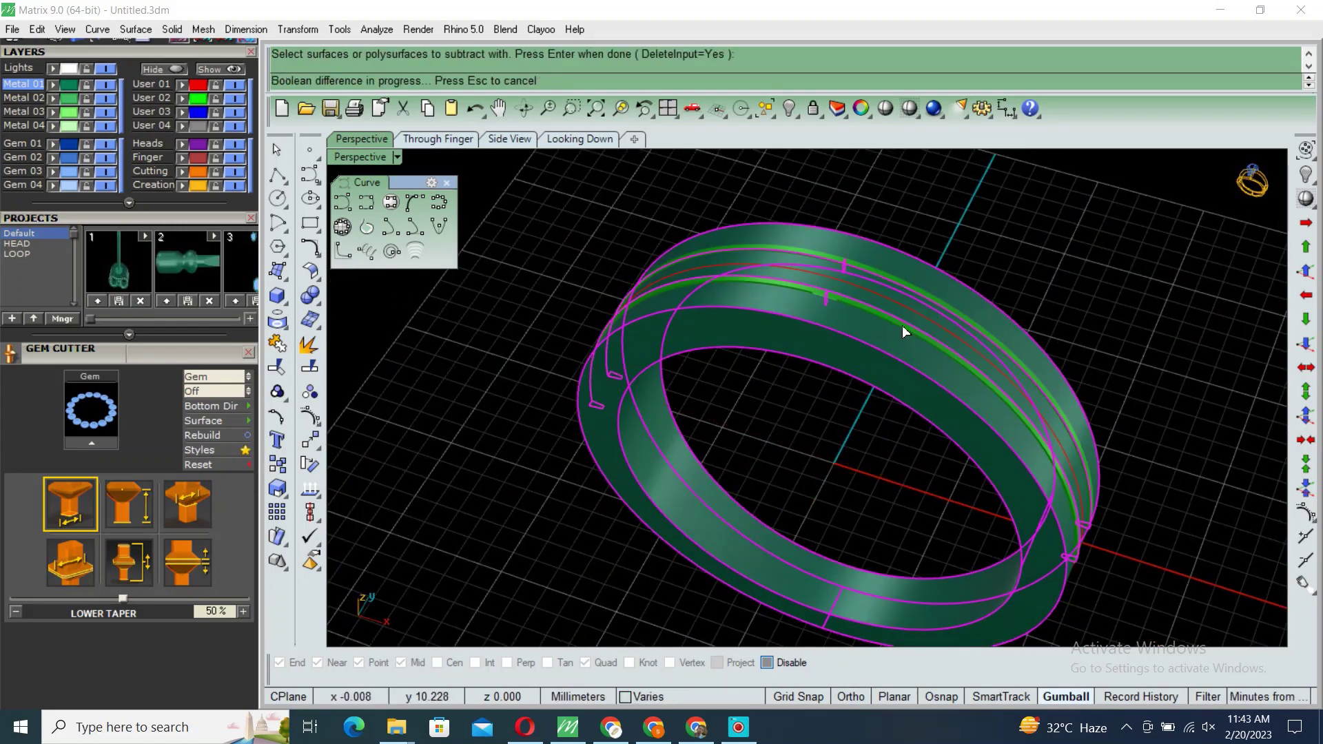
{"action": "scroll", "coordinate": [889, 310], "scroll_direction": "up", "scroll_amount": 2}
{"action": "scroll", "coordinate": [886, 344], "scroll_direction": "up", "scroll_amount": 3}
Step: Start FilletEdge and try a 0.2 radius before cancelling
{"action": "scroll", "coordinate": [893, 382], "scroll_direction": "up", "scroll_amount": 3}
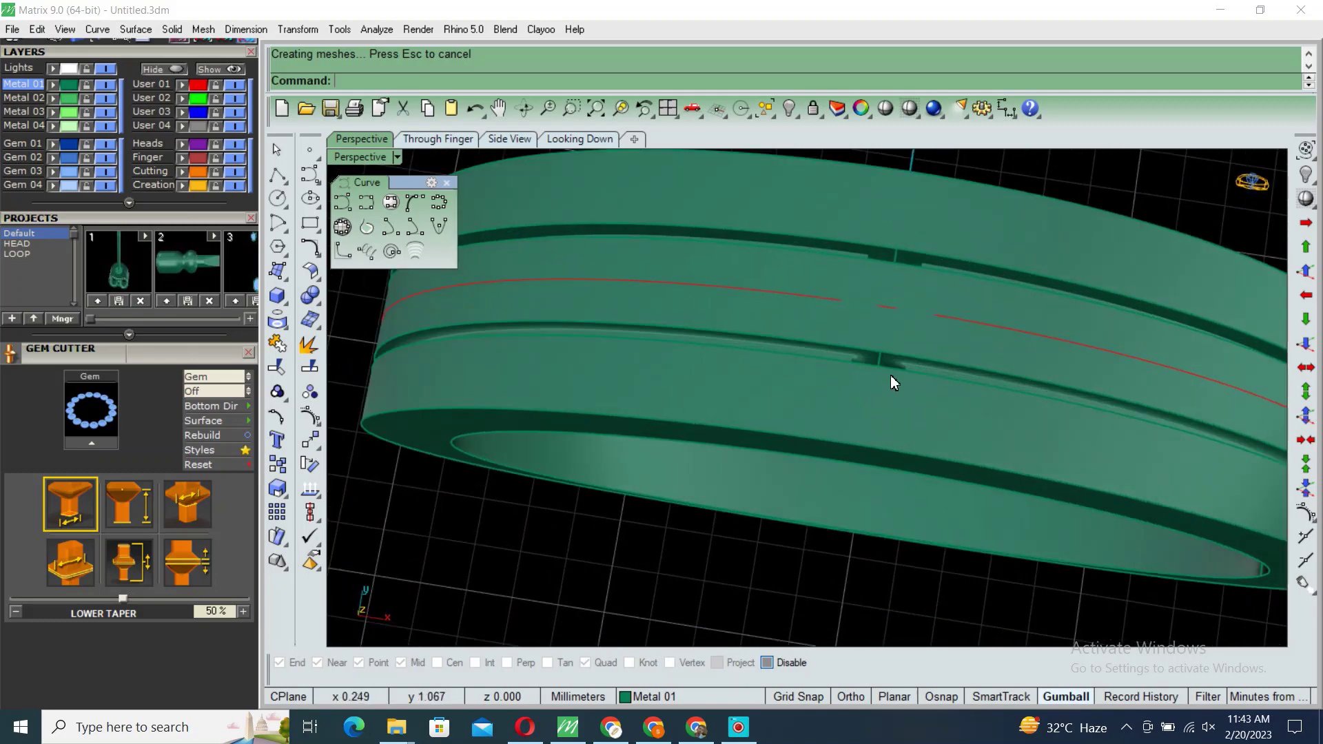
{"action": "type", "text": "f"}
{"action": "key", "text": "Return"}
{"action": "type", "text": ".2"}
{"action": "key", "text": "Return"}
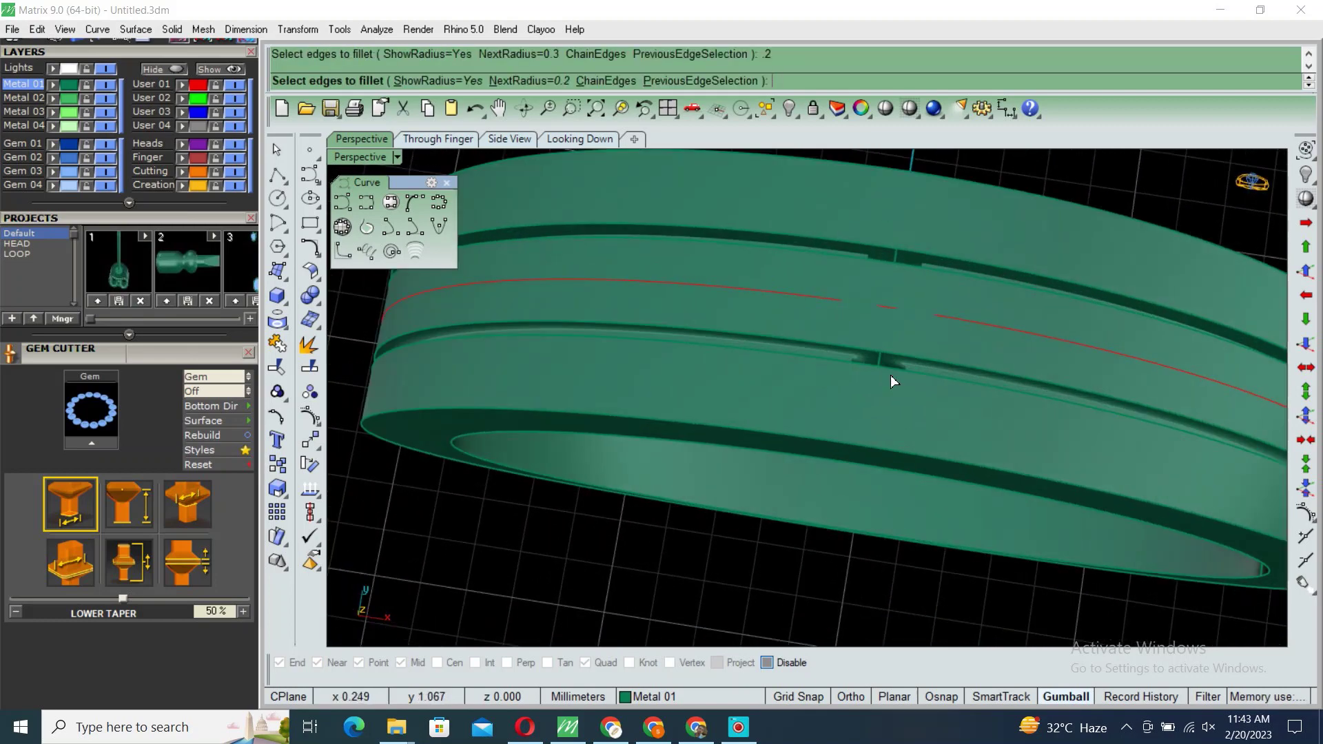
{"action": "left_click", "coordinate": [905, 371]}
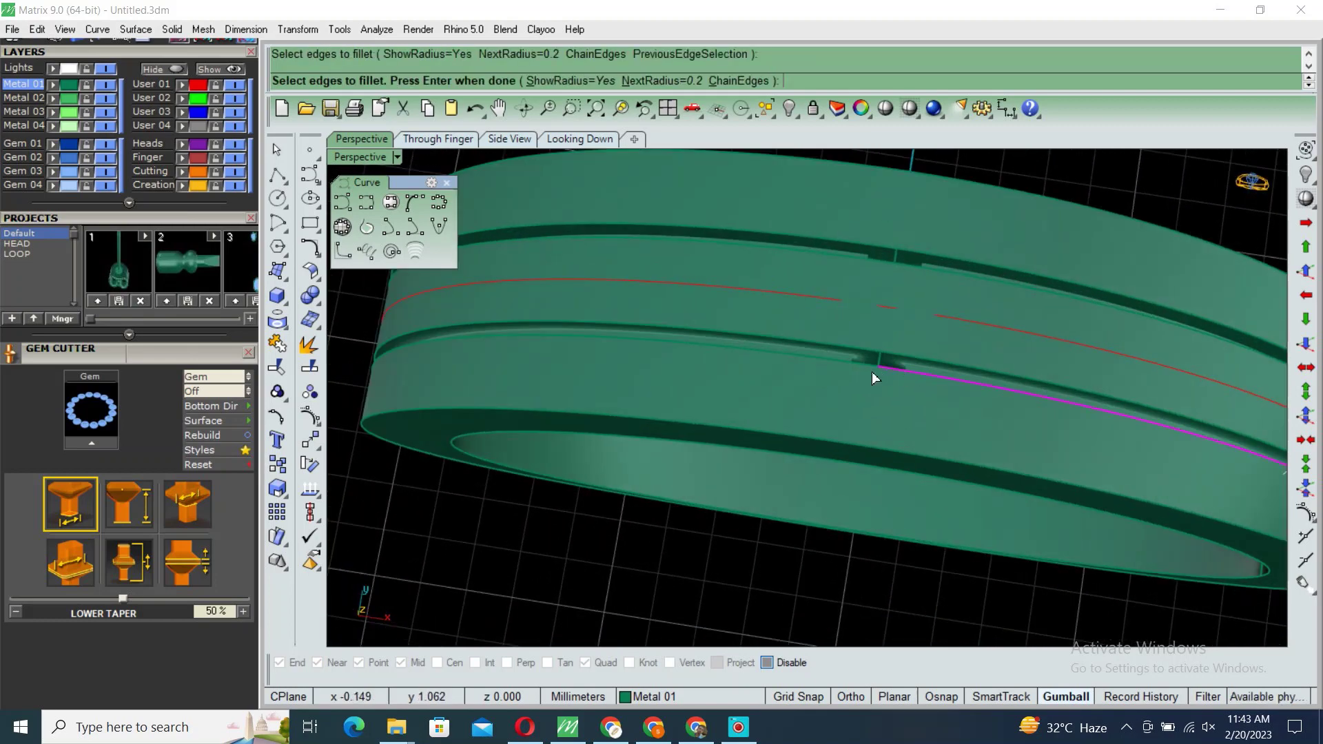
{"action": "key", "text": "Escape"}
Step: Round a groove edge with a 0.3 fillet
{"action": "key", "text": "Return"}
{"action": "type", "text": ".3"}
{"action": "key", "text": "Return"}
{"action": "left_click", "coordinate": [875, 369]}
{"action": "scroll", "coordinate": [971, 432], "scroll_direction": "down", "scroll_amount": 5}
{"action": "right_click_drag", "start_coordinate": [951, 358], "coordinate": [1031, 407]}
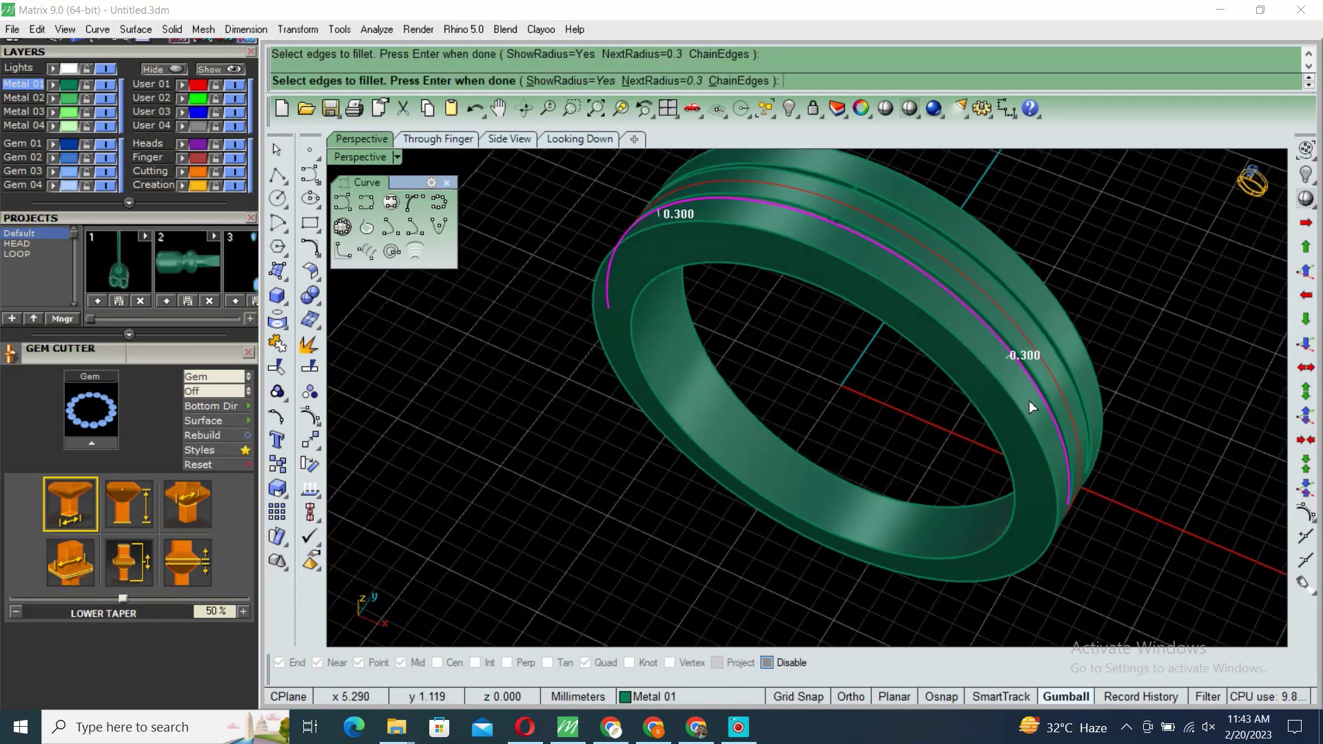
{"action": "key", "text": "Return"}
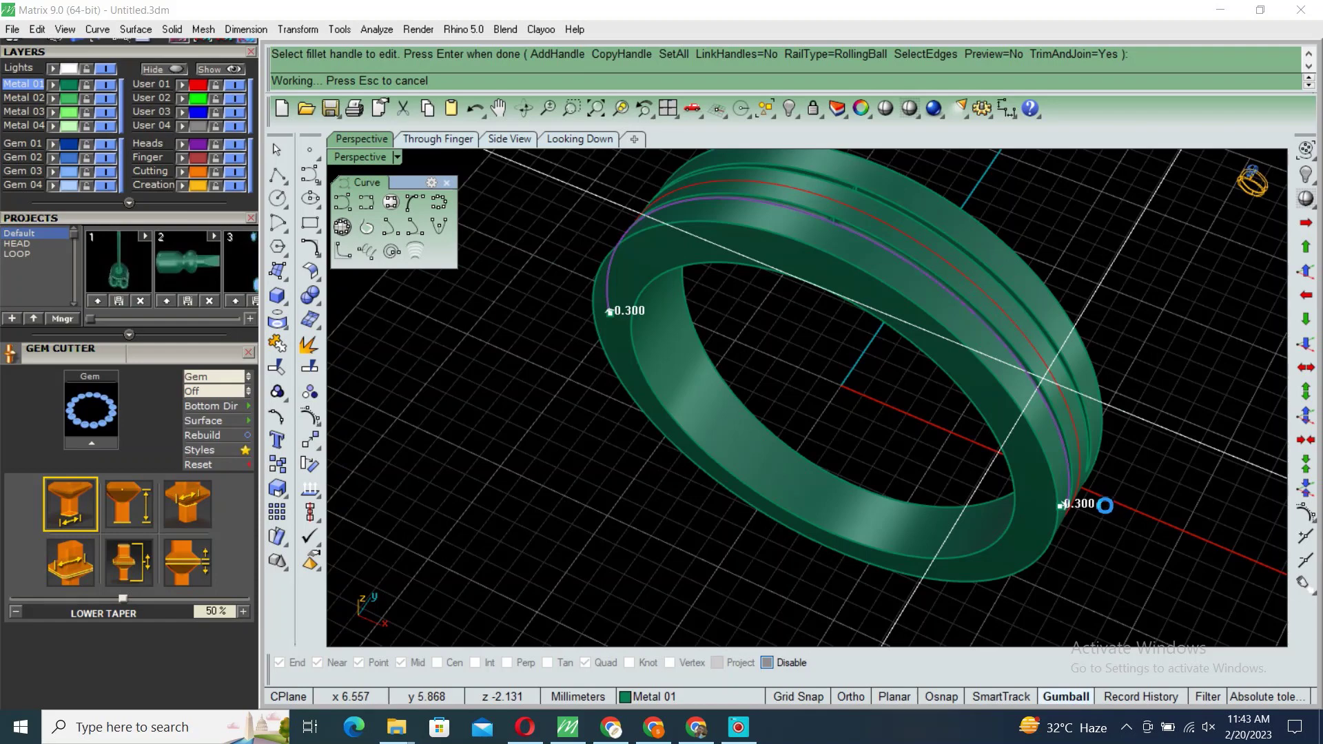
{"action": "key", "text": "Return"}
Step: Fillet the band's outer bottom and top edges at 0.4
{"action": "key", "text": "Return"}
{"action": "right_click_drag", "start_coordinate": [916, 334], "coordinate": [841, 384]}
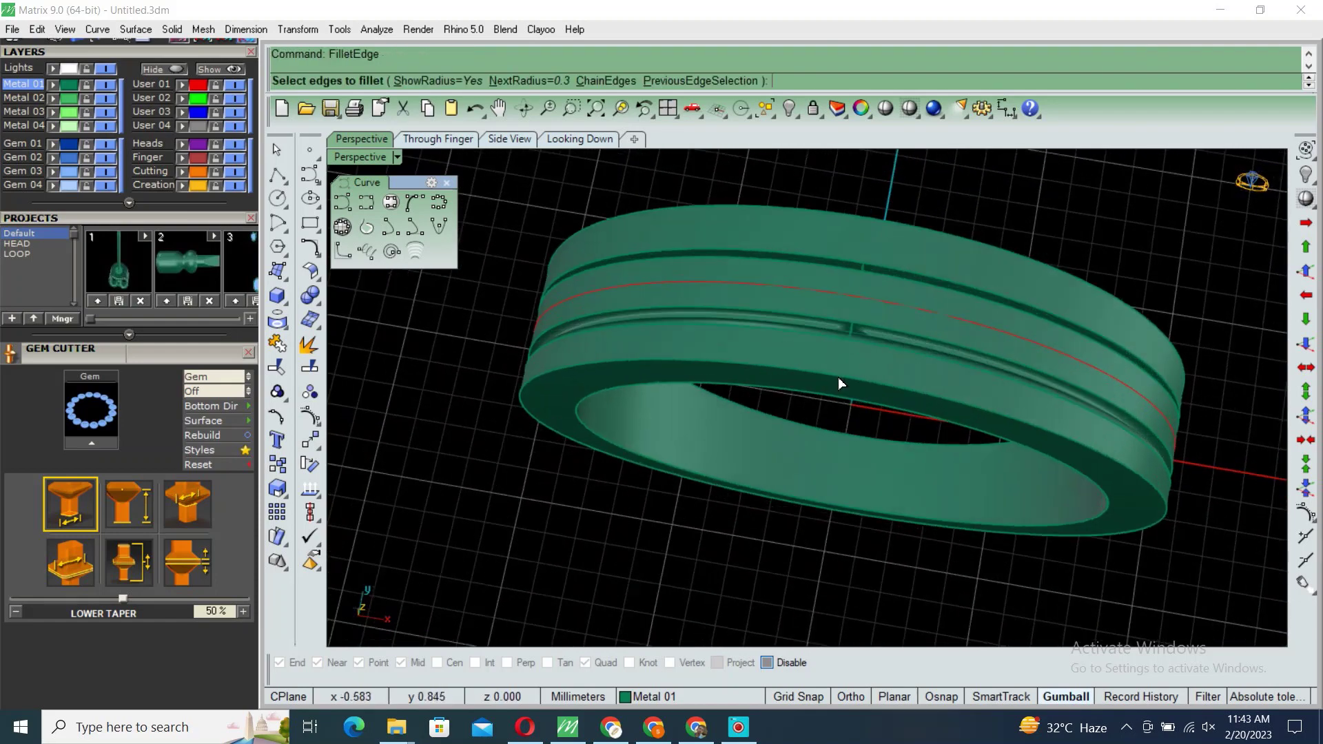
{"action": "left_click", "coordinate": [842, 381]}
{"action": "key", "text": "Escape"}
{"action": "key", "text": "Return"}
{"action": "key", "text": "Return"}
{"action": "left_click", "coordinate": [840, 382]}
{"action": "left_click", "coordinate": [970, 251]}
{"action": "key", "text": "Return"}
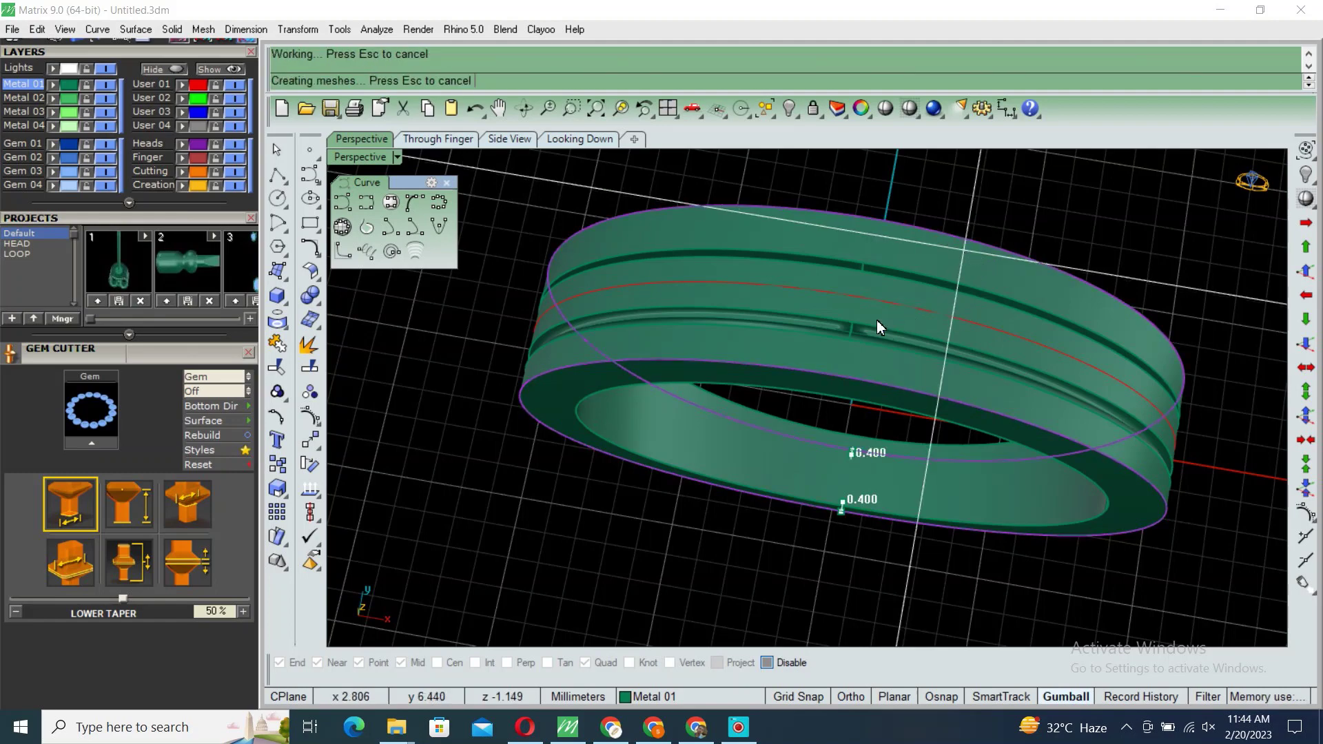
{"action": "scroll", "coordinate": [896, 329], "scroll_direction": "up", "scroll_amount": 1}
{"action": "scroll", "coordinate": [889, 334], "scroll_direction": "up", "scroll_amount": 2}
{"action": "scroll", "coordinate": [875, 341], "scroll_direction": "up", "scroll_amount": 2}
{"action": "key", "text": "Return"}
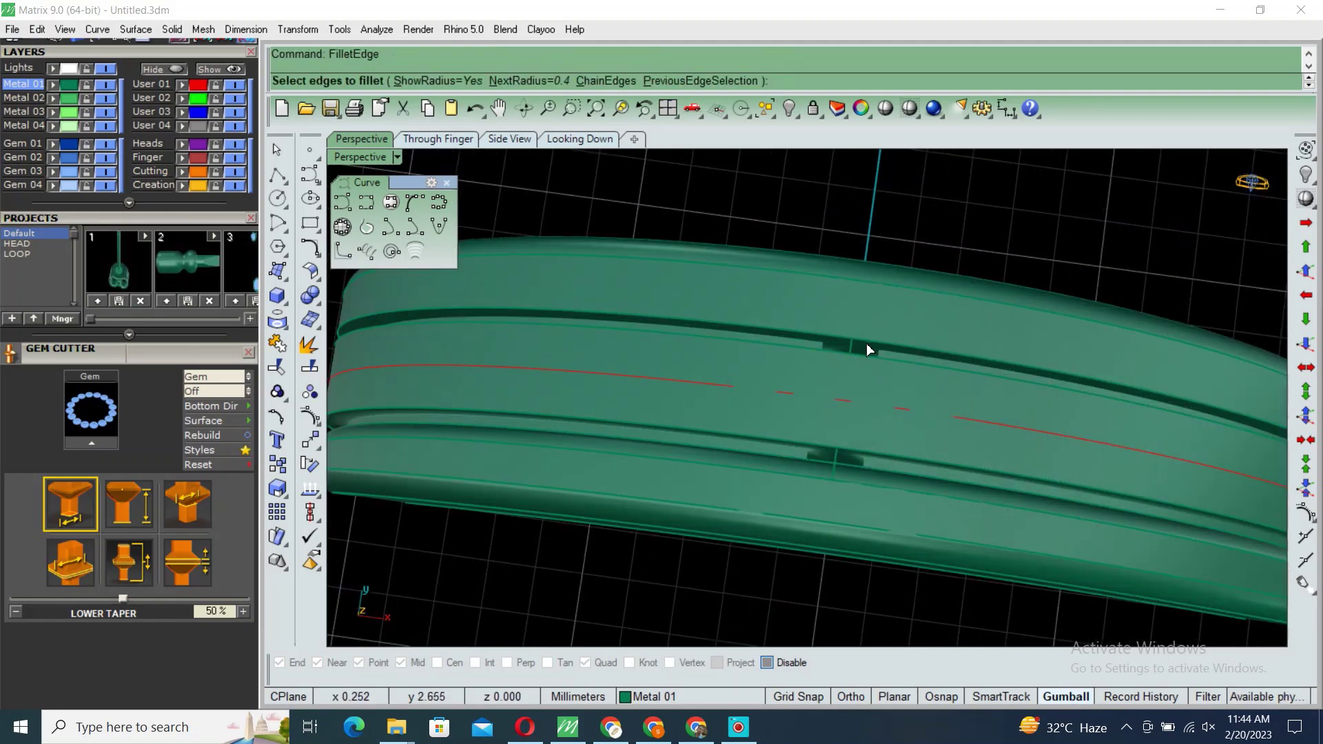
{"action": "type", "text": "3"}
Step: Fillet the upper groove edge at 0.3
{"action": "key", "text": "Return"}
{"action": "left_click", "coordinate": [866, 347]}
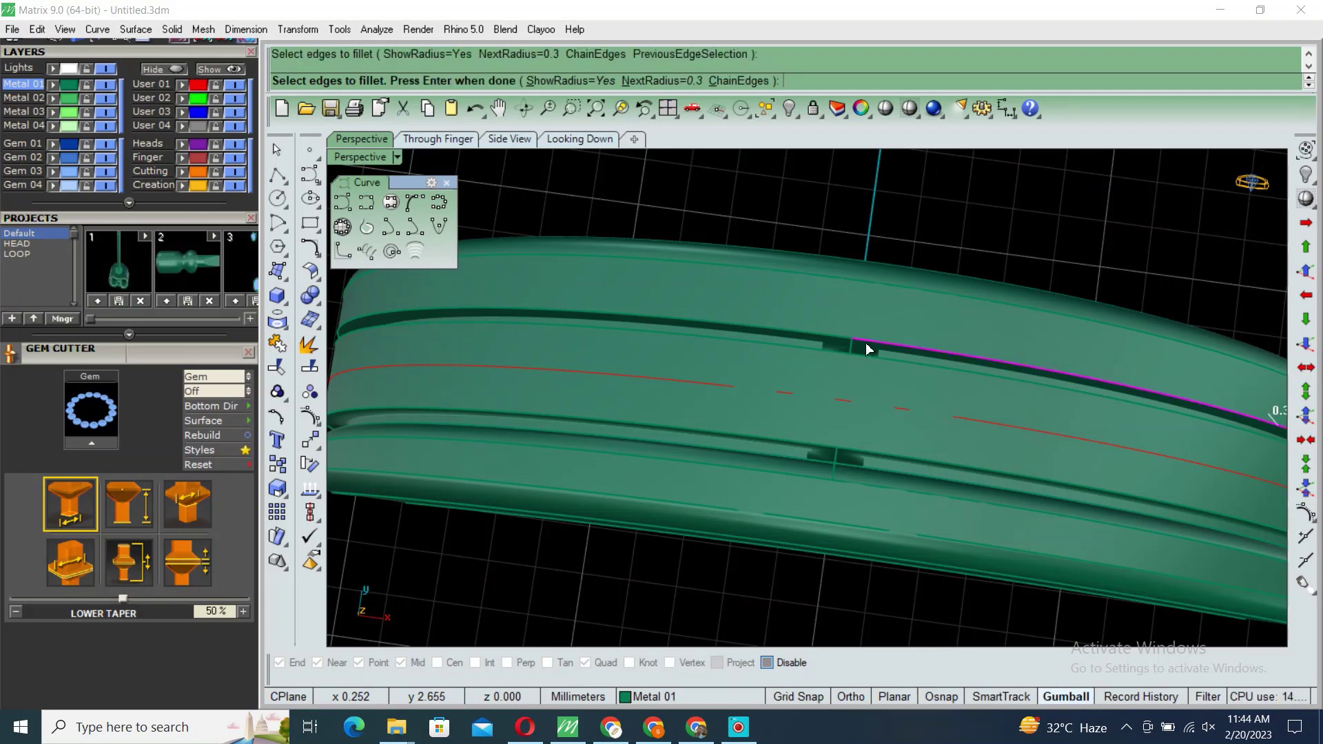
{"action": "key", "text": "Return"}
{"action": "key", "text": "Return"}
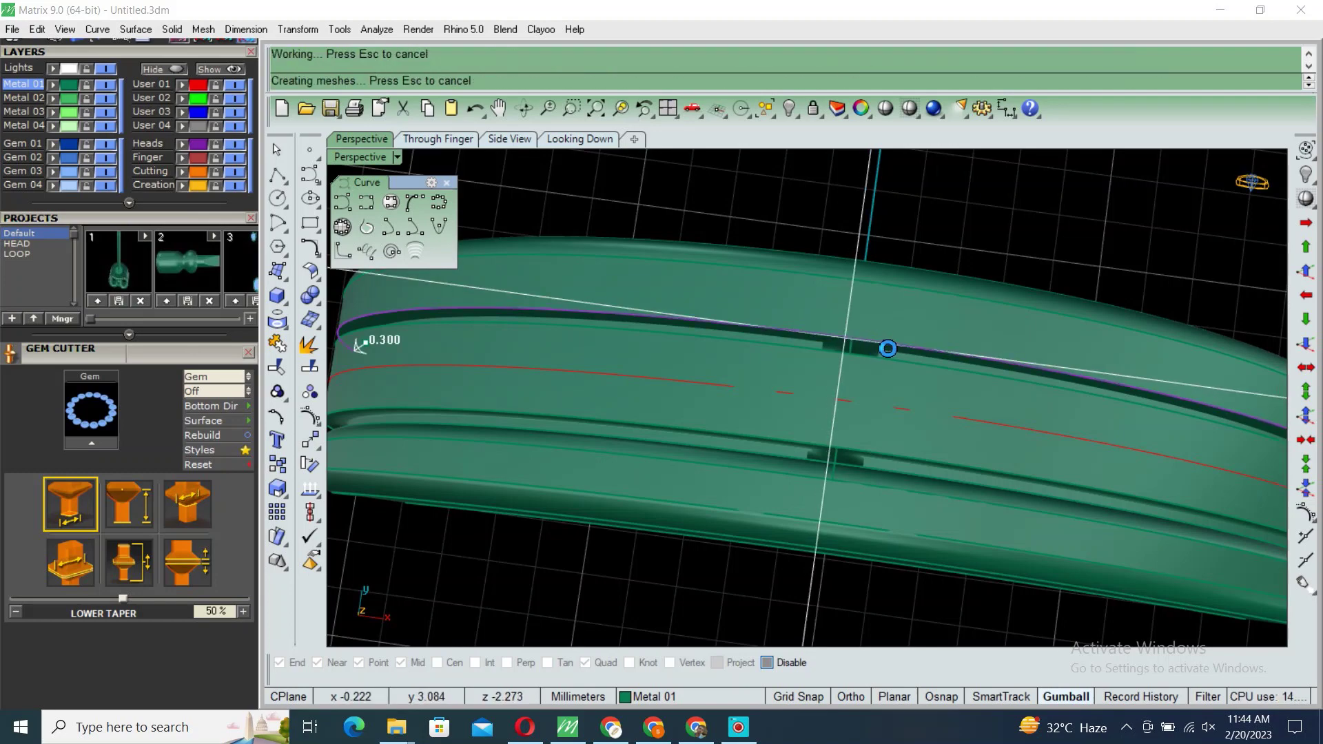
{"action": "scroll", "coordinate": [908, 354], "scroll_direction": "down", "scroll_amount": 5}
{"action": "mouse_move", "coordinate": [1040, 287]}
{"action": "right_mouse_down"}
{"action": "mouse_move", "coordinate": [916, 401]}
{"action": "mouse_move", "coordinate": [1031, 283]}
{"action": "mouse_move", "coordinate": [965, 360]}
{"action": "mouse_move", "coordinate": [847, 363]}
{"action": "mouse_move", "coordinate": [815, 345]}
{"action": "right_mouse_up"}
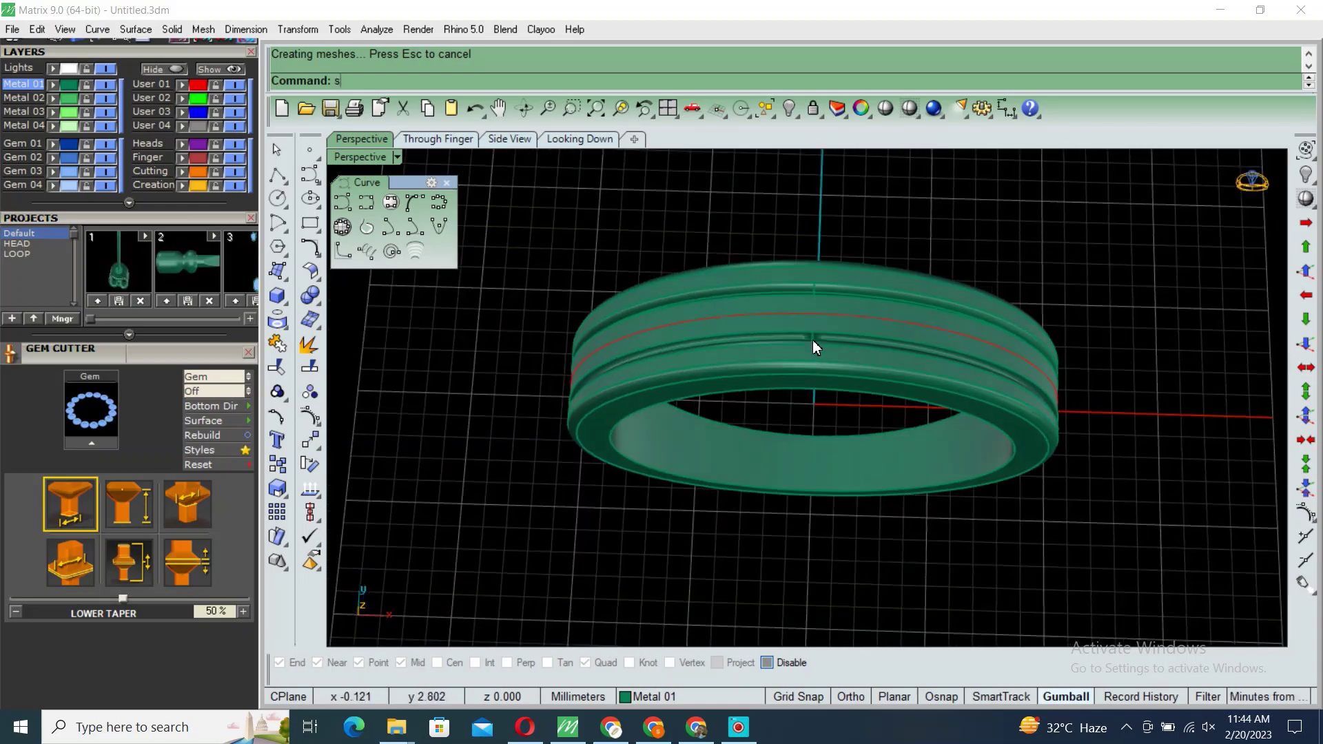
Step: Show the hidden halo head objects again with ShowSelected
{"action": "key", "text": "ctrl+shift+h"}
{"action": "left_click", "coordinate": [829, 272]}
{"action": "key", "text": "Return"}
{"action": "mouse_move", "coordinate": [836, 245]}
{"action": "right_mouse_down"}
{"action": "mouse_move", "coordinate": [827, 292]}
{"action": "mouse_move", "coordinate": [827, 276]}
{"action": "mouse_move", "coordinate": [871, 287]}
{"action": "right_mouse_up"}
{"action": "key", "text": "Return"}
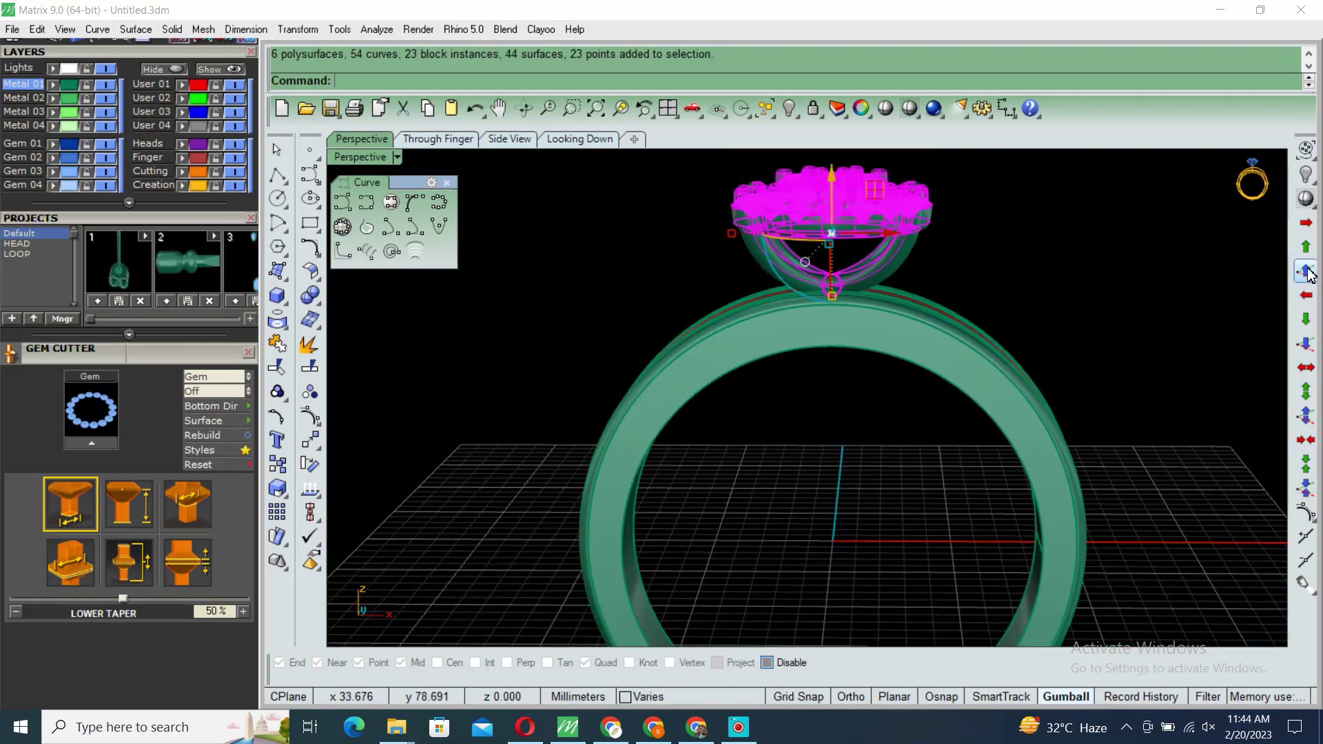
Step: Raise the halo head by 0.1 onto the band and clear the selection
{"action": "left_click", "coordinate": [1308, 274]}
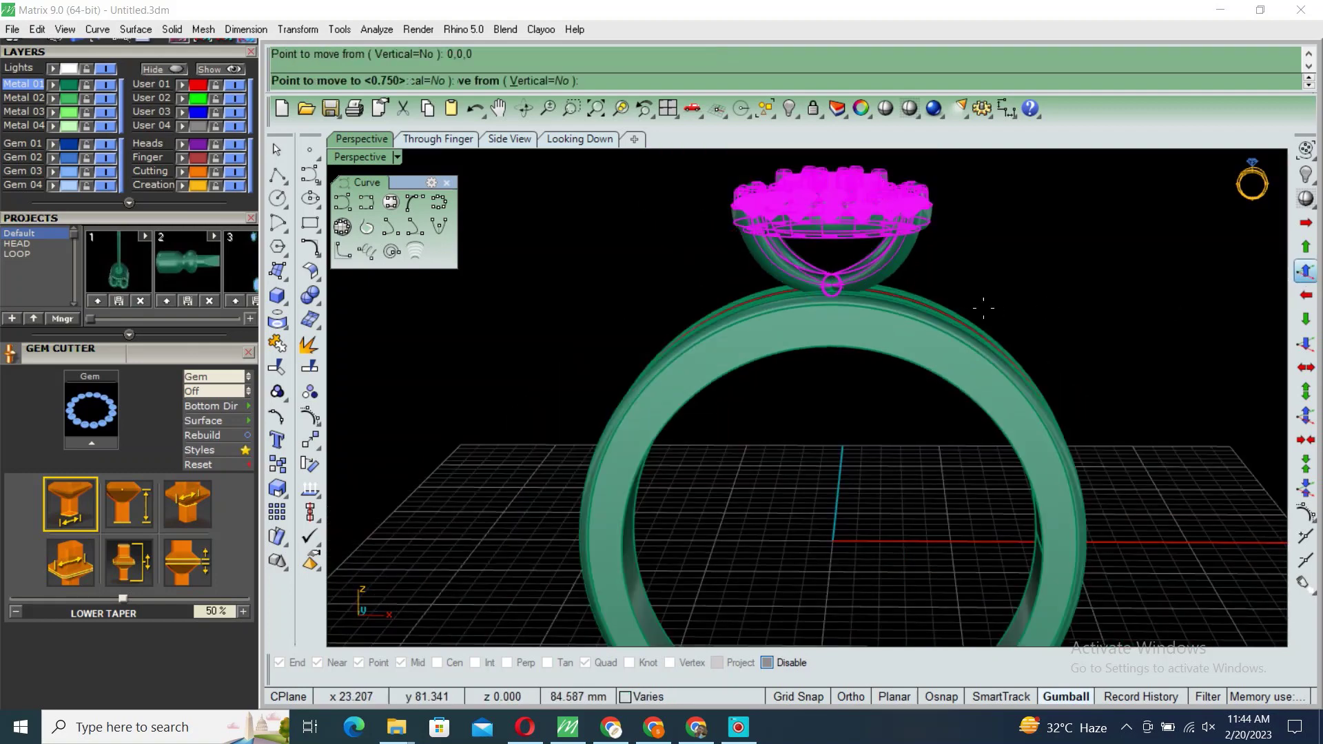
{"action": "right_click", "coordinate": [922, 295]}
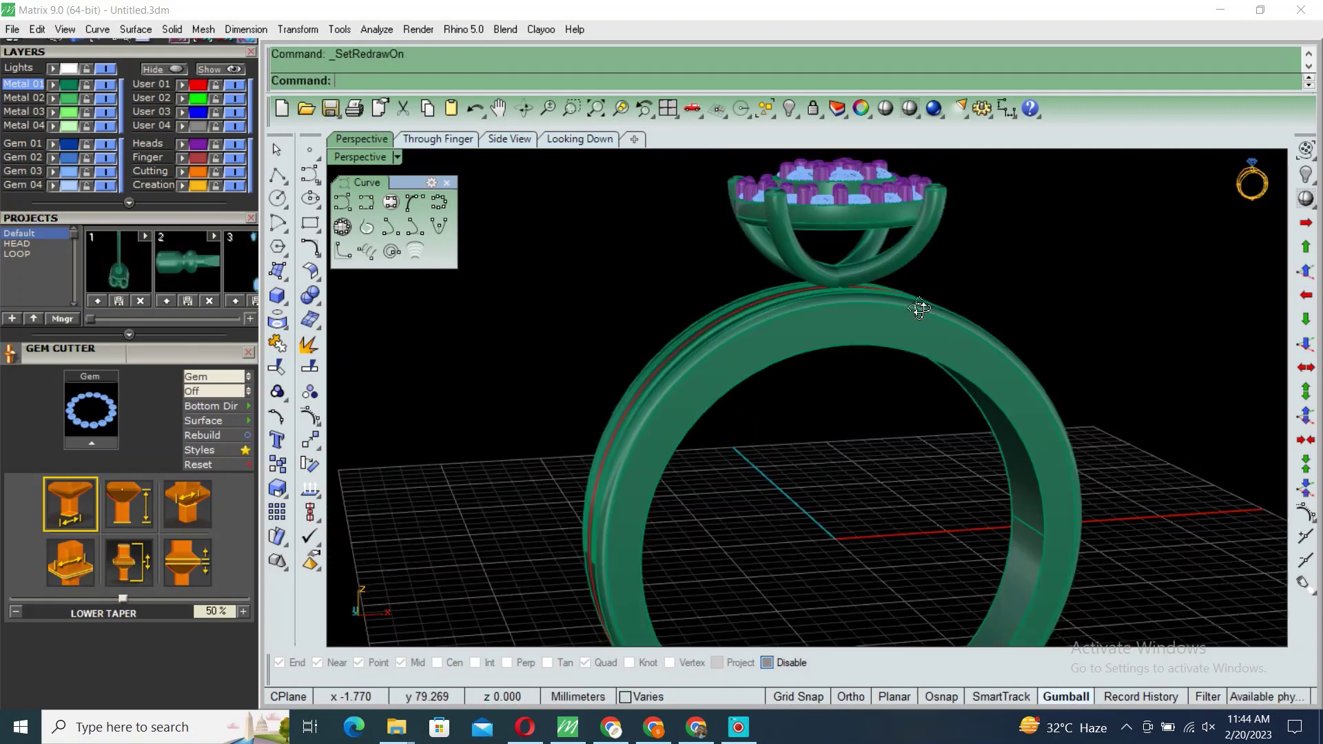
{"action": "mouse_move", "coordinate": [919, 309]}
{"action": "right_mouse_down"}
{"action": "mouse_move", "coordinate": [1013, 304]}
{"action": "mouse_move", "coordinate": [939, 299]}
{"action": "mouse_move", "coordinate": [892, 255]}
{"action": "right_mouse_up"}
{"action": "left_click", "coordinate": [847, 213]}
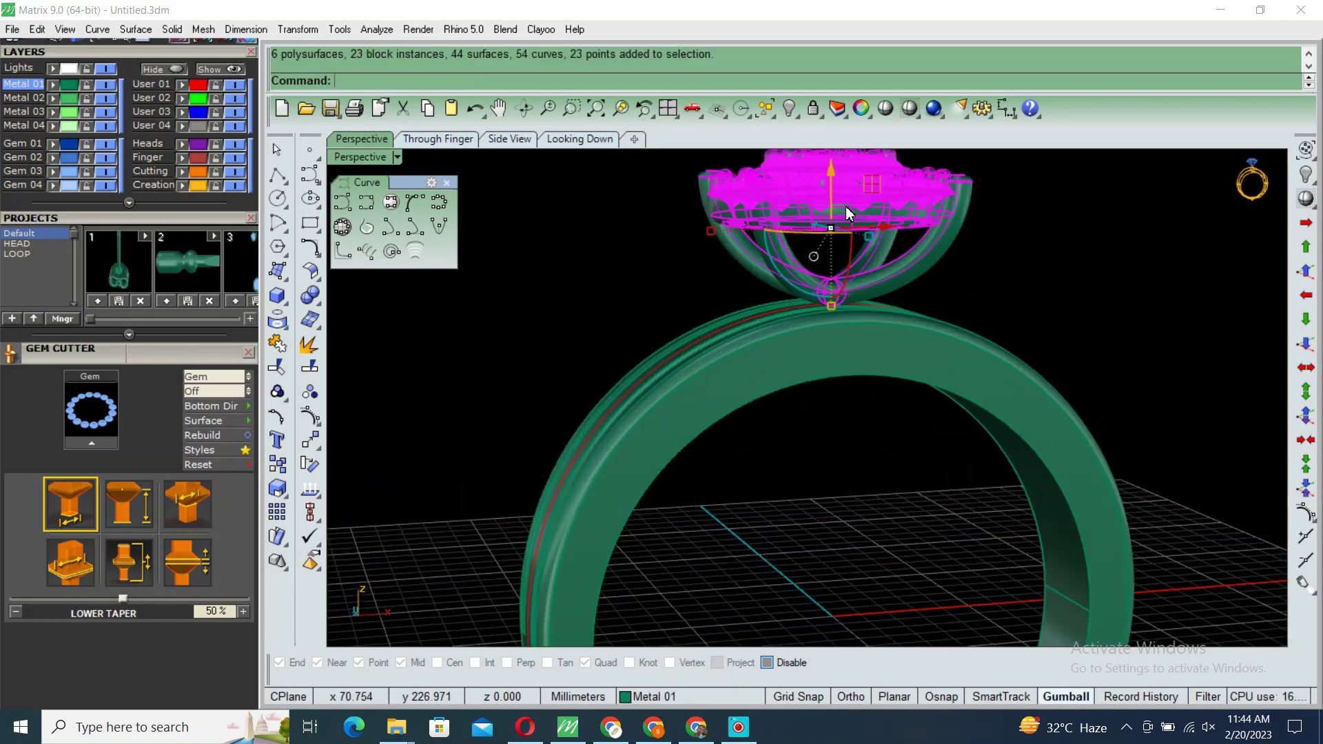
{"action": "key", "text": "Escape"}
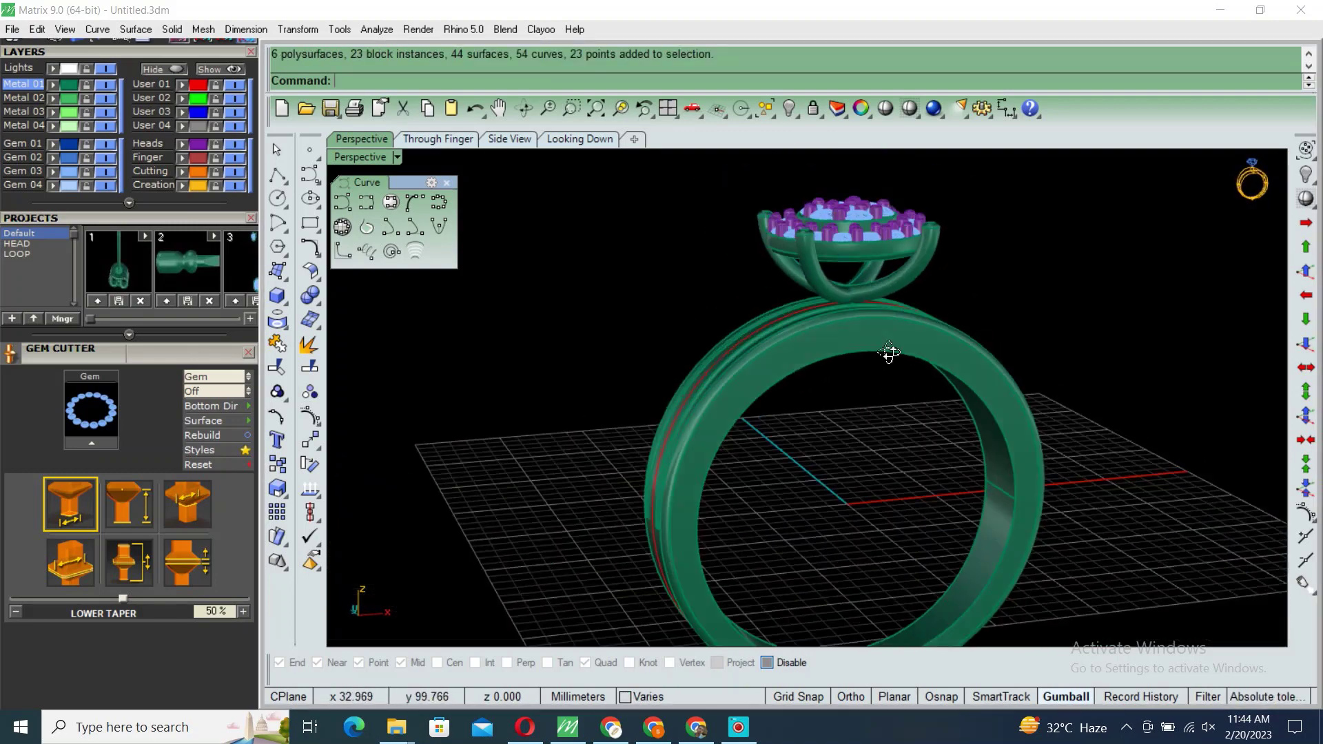
{"action": "mouse_move", "coordinate": [886, 354]}
{"action": "right_mouse_down"}
{"action": "mouse_move", "coordinate": [916, 319]}
{"action": "mouse_move", "coordinate": [840, 290]}
{"action": "right_mouse_up"}
Step: Start placing round gems along the band's guide curve
{"action": "left_click", "coordinate": [845, 285]}
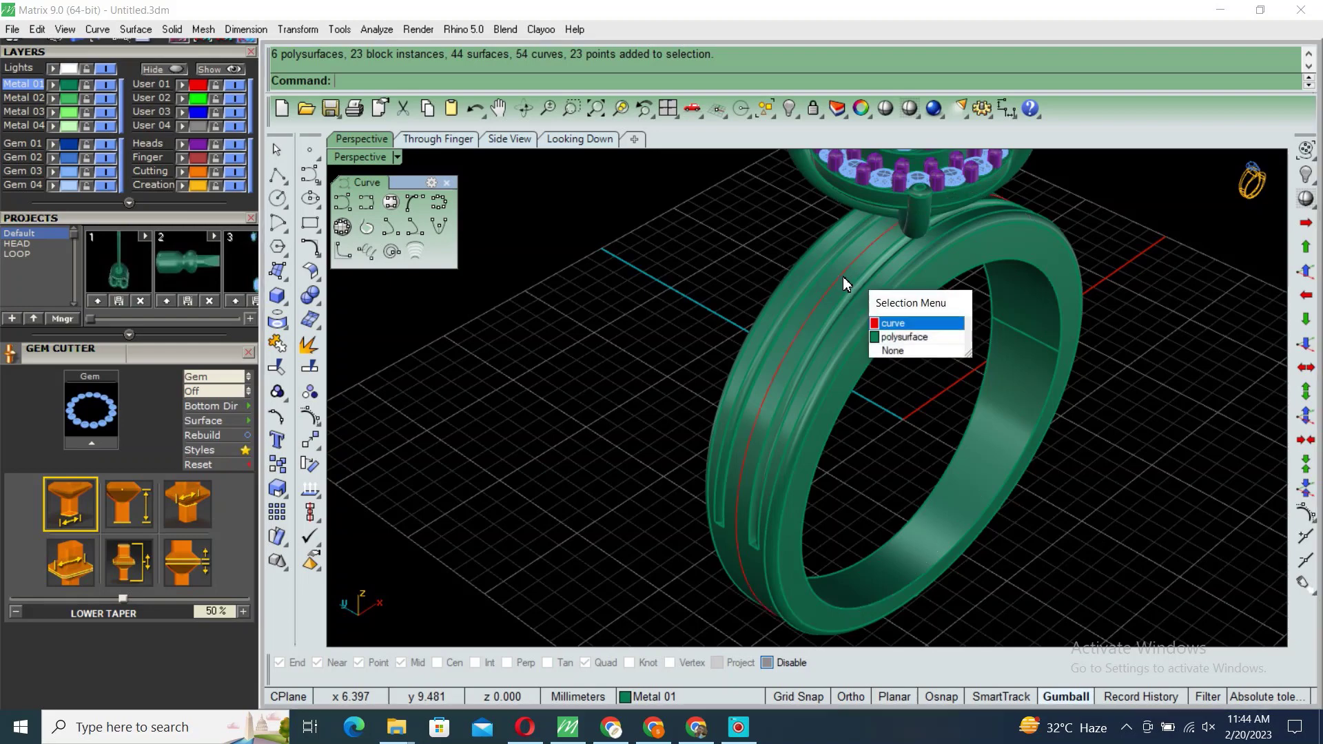
{"action": "left_click", "coordinate": [876, 314]}
{"action": "key", "text": "F6"}
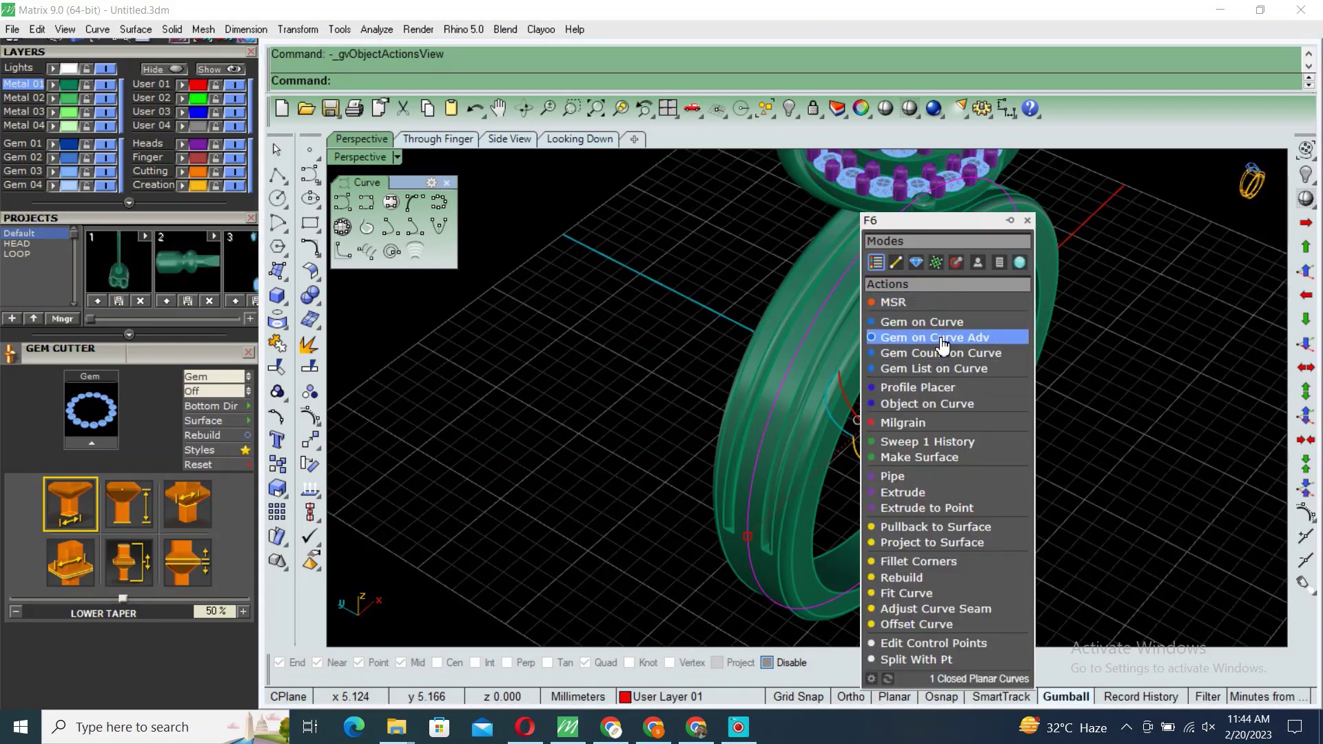
{"action": "left_click", "coordinate": [896, 321]}
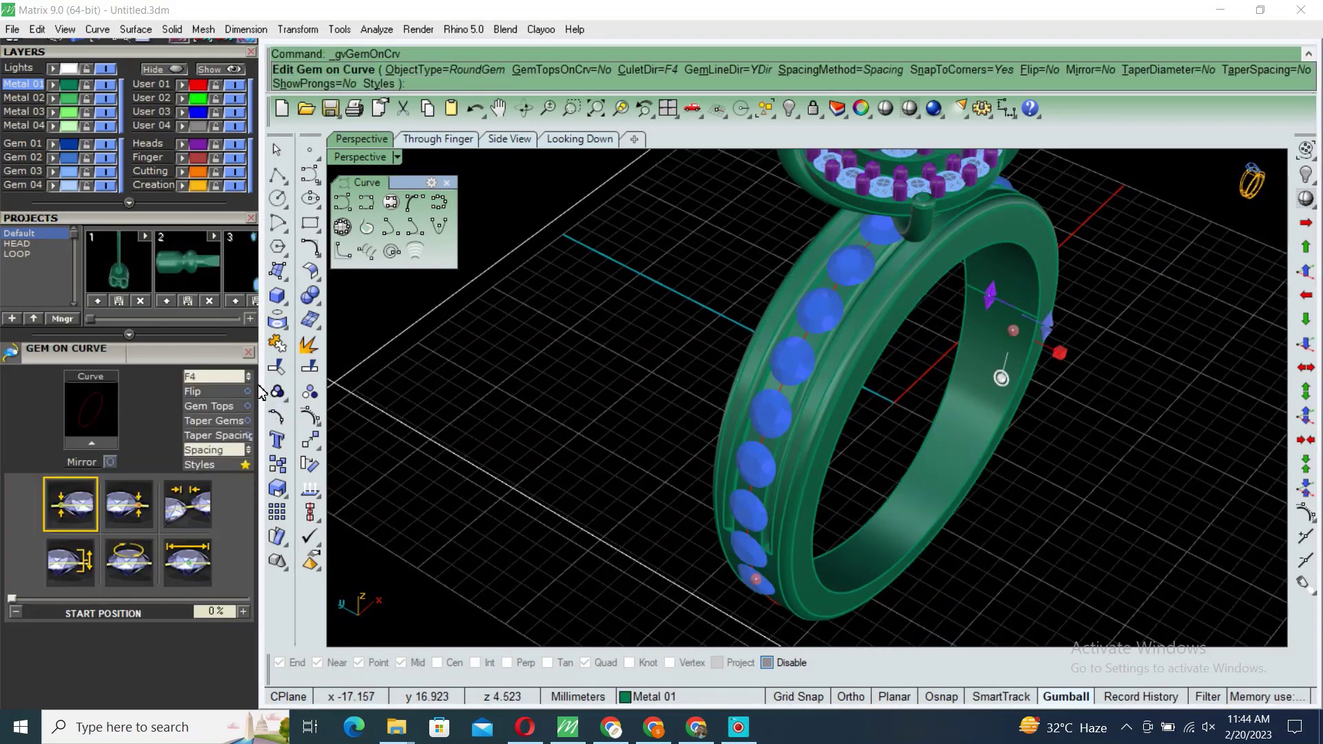
Step: Set the gems to face toward a picked target object
{"action": "left_click", "coordinate": [250, 379]}
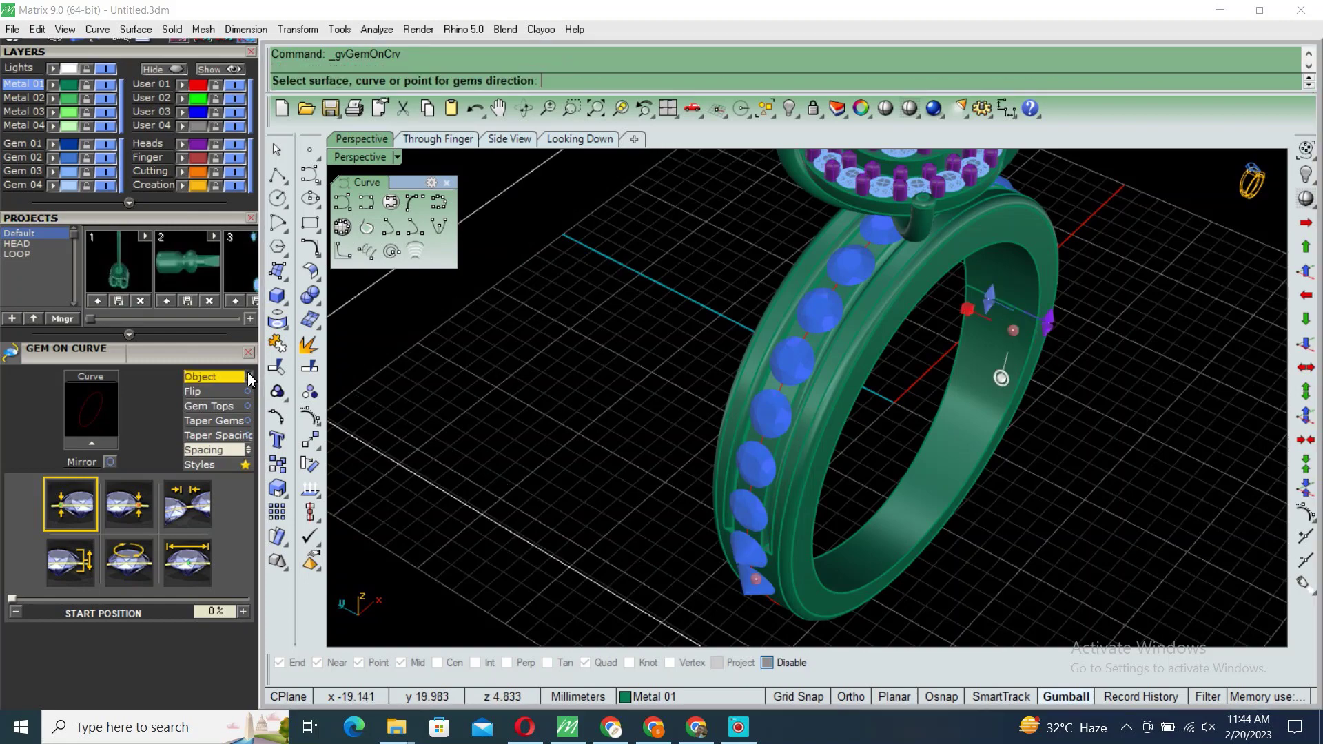
{"action": "right_click_drag", "start_coordinate": [792, 413], "coordinate": [824, 407]}
{"action": "scroll", "coordinate": [829, 416], "scroll_direction": "up", "scroll_amount": 2}
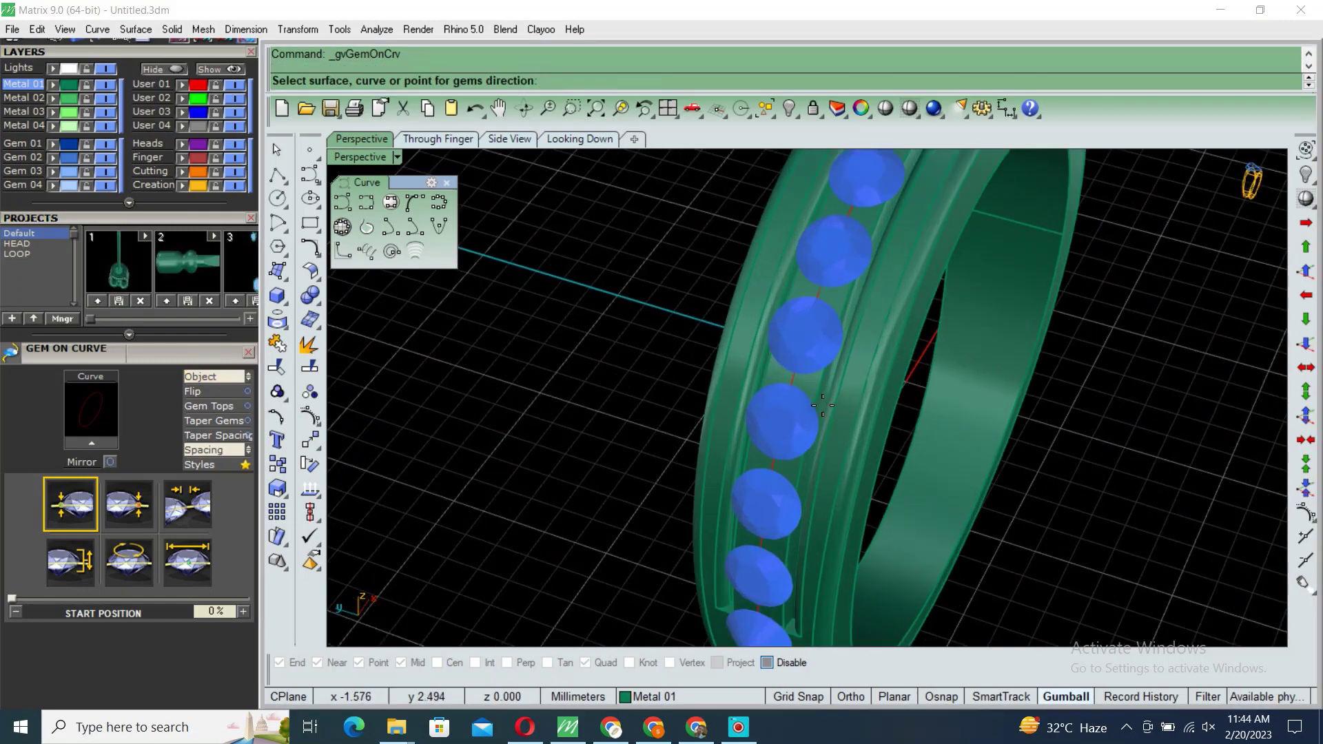
{"action": "scroll", "coordinate": [829, 415], "scroll_direction": "up", "scroll_amount": 2}
{"action": "scroll", "coordinate": [505, 394], "scroll_direction": "down", "scroll_amount": 2}
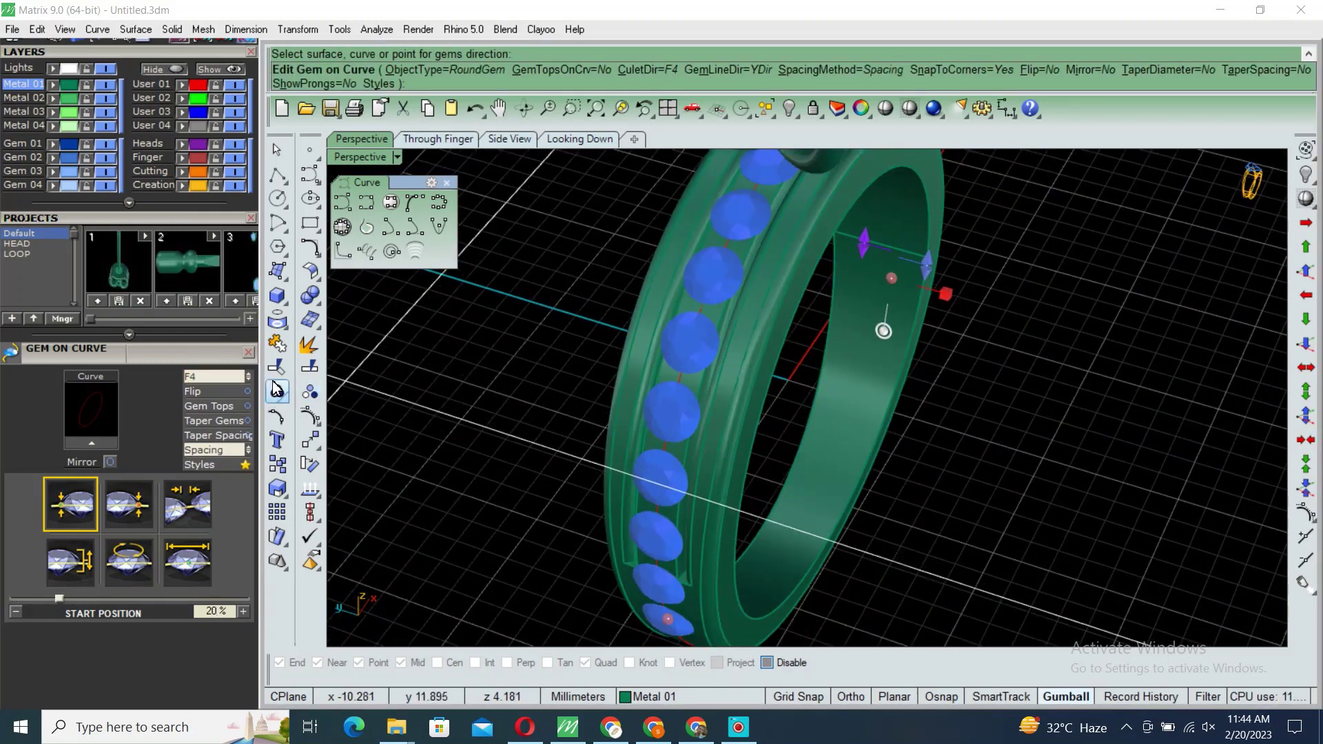
{"action": "left_click", "coordinate": [248, 377]}
{"action": "scroll", "coordinate": [727, 390], "scroll_direction": "up", "scroll_amount": 2}
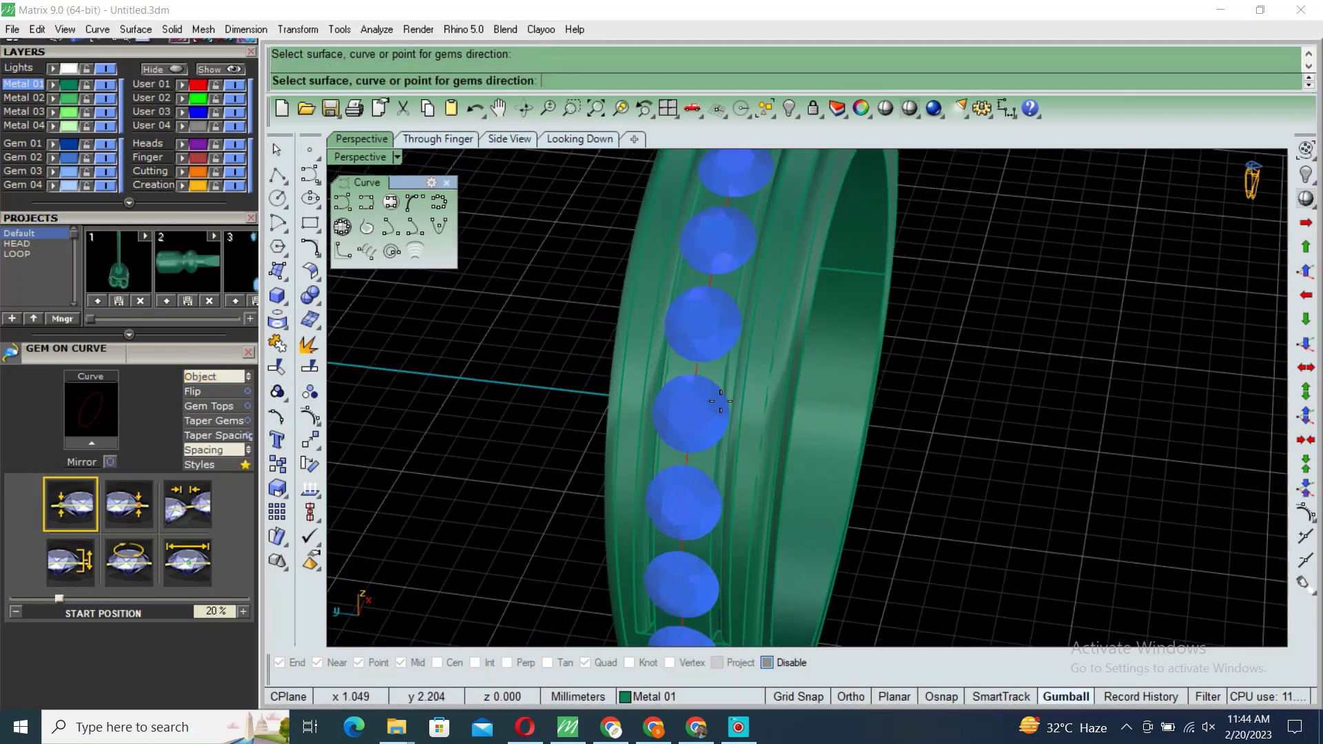
{"action": "scroll", "coordinate": [727, 390], "scroll_direction": "up", "scroll_amount": 2}
{"action": "left_click", "coordinate": [729, 378]}
{"action": "scroll", "coordinate": [793, 375], "scroll_direction": "down", "scroll_amount": 3}
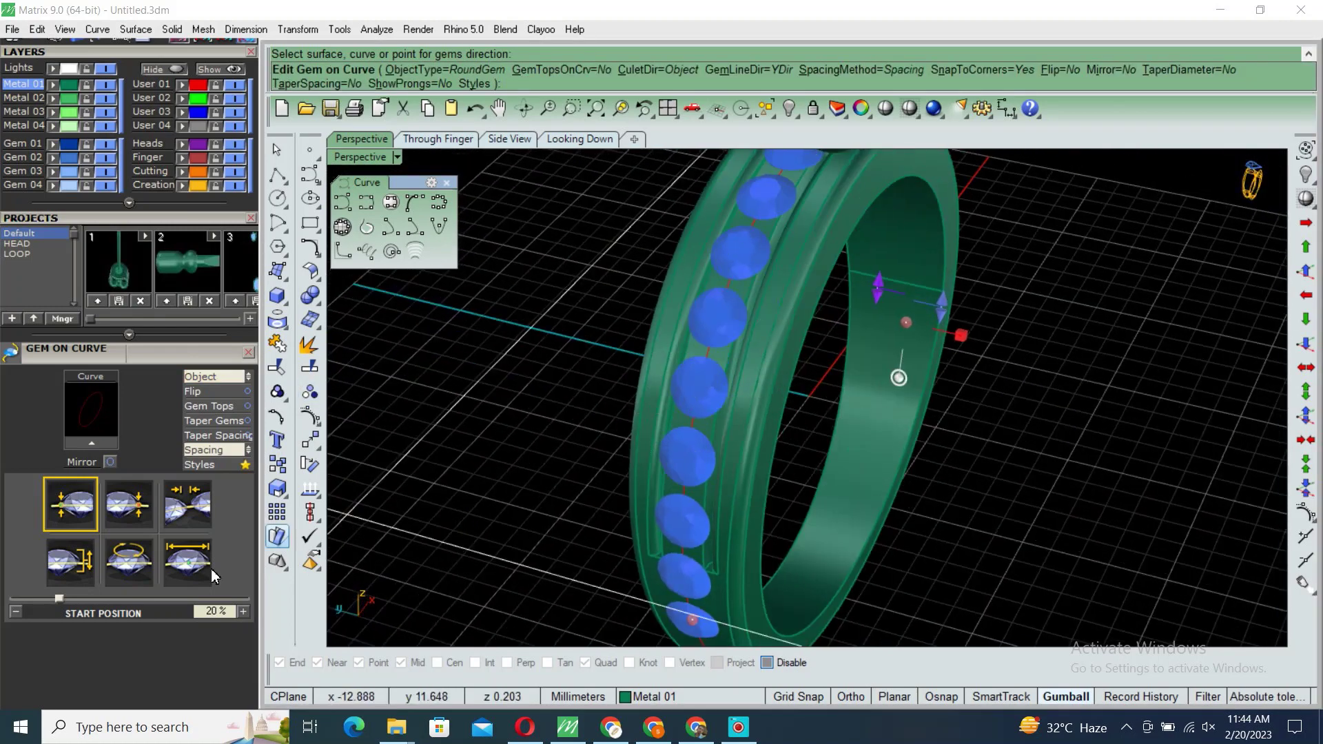
Step: Give the gems 1.2 mm size, Fixed 0.15 mm spacing and a 0.1 mm Z offset
{"action": "left_click", "coordinate": [186, 565]}
{"action": "double_click", "coordinate": [208, 611]}
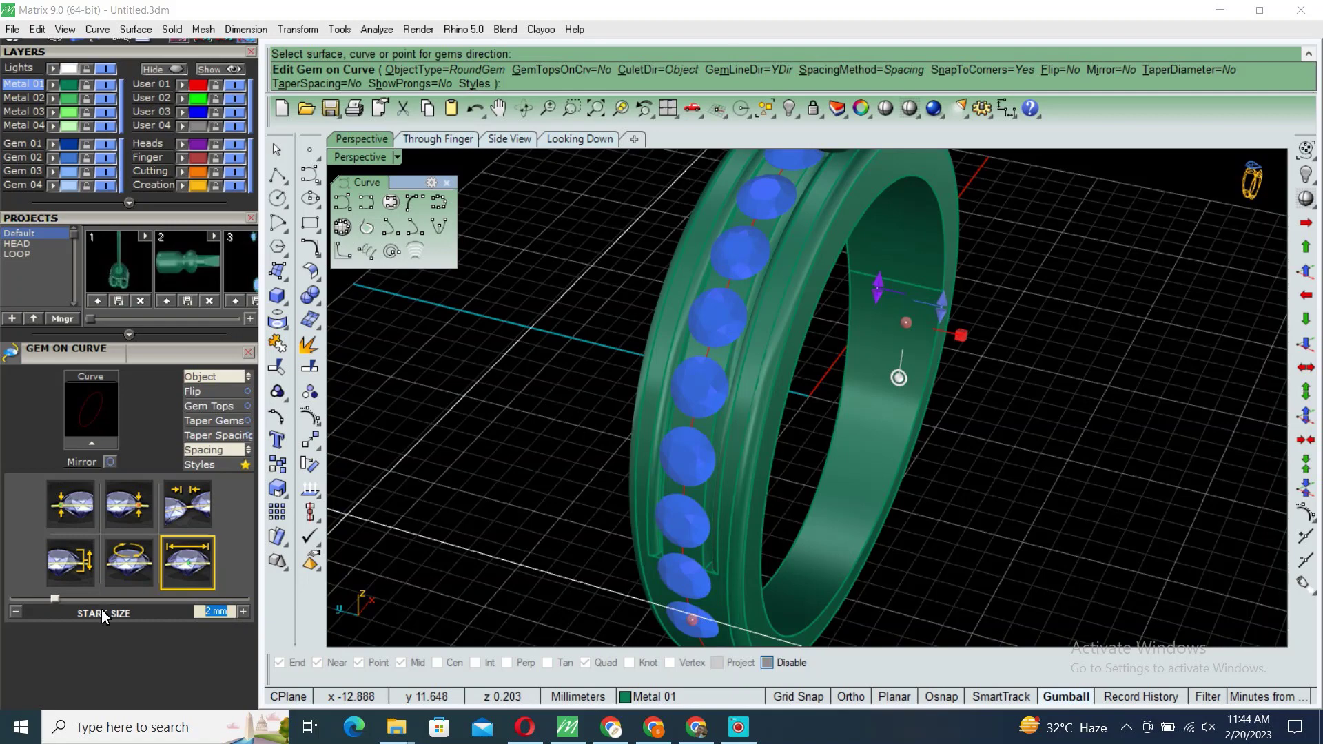
{"action": "type", "text": "1.2"}
{"action": "key", "text": "Return"}
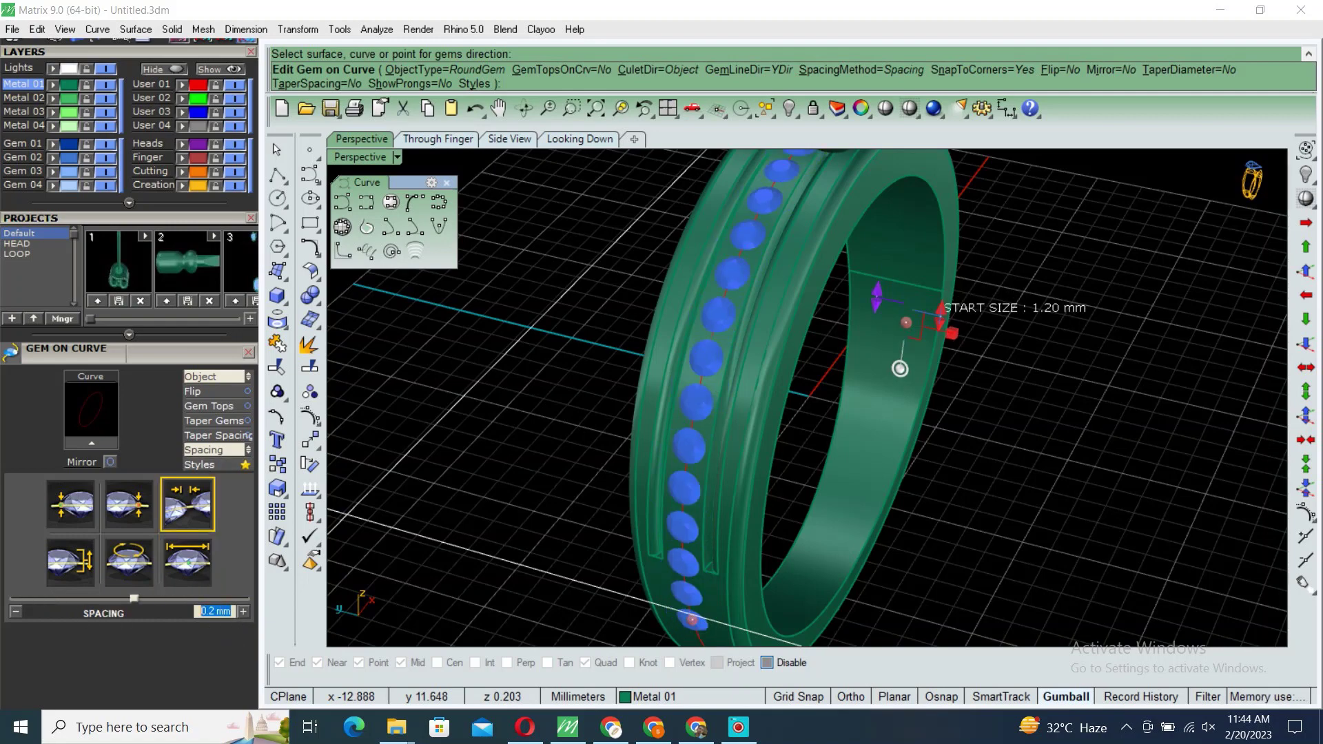
{"action": "type", "text": "0.15"}
{"action": "key", "text": "Return"}
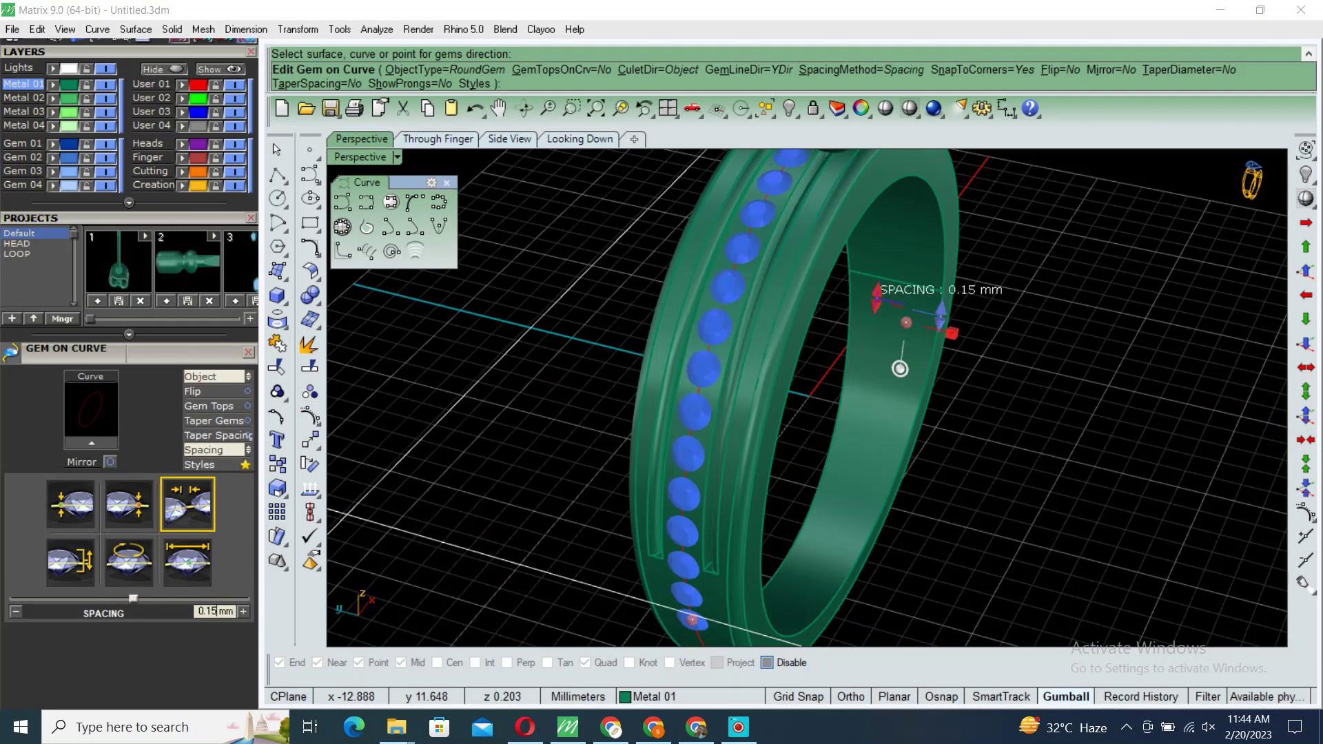
{"action": "left_click", "coordinate": [249, 451]}
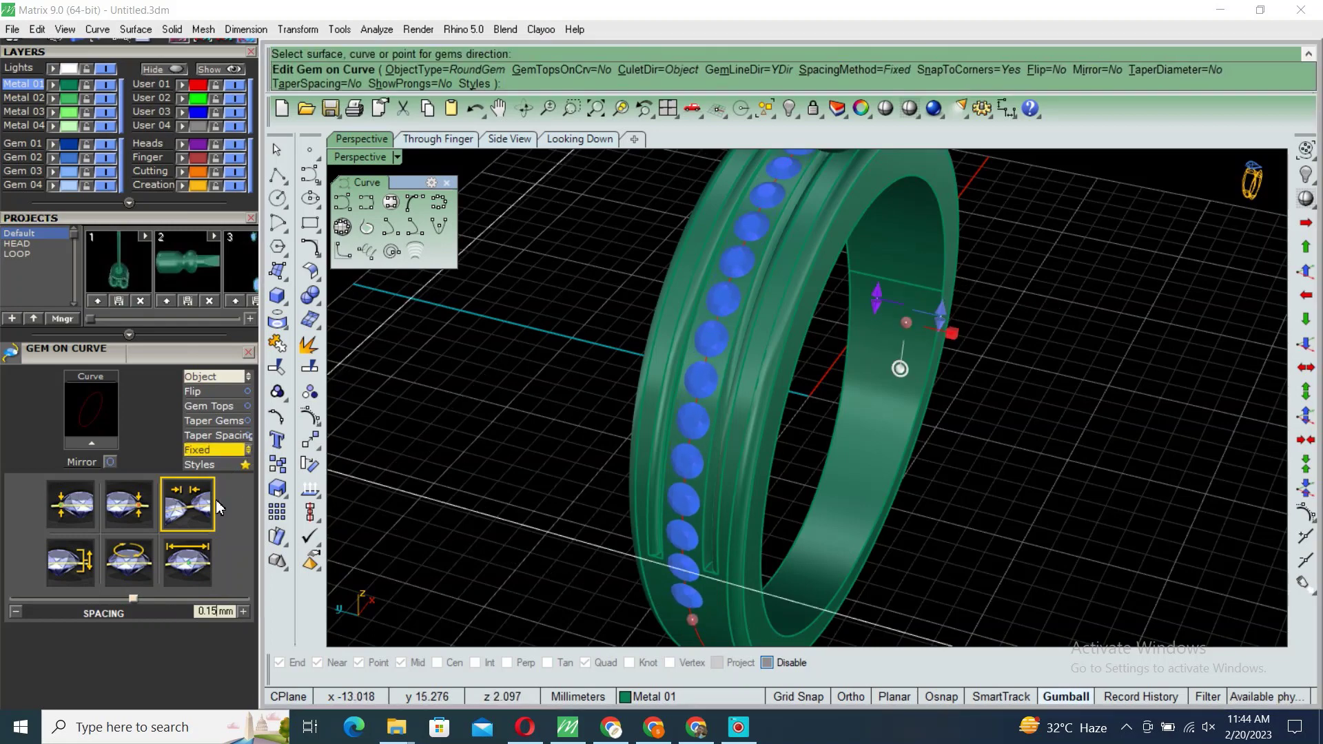
{"action": "left_click", "coordinate": [87, 558]}
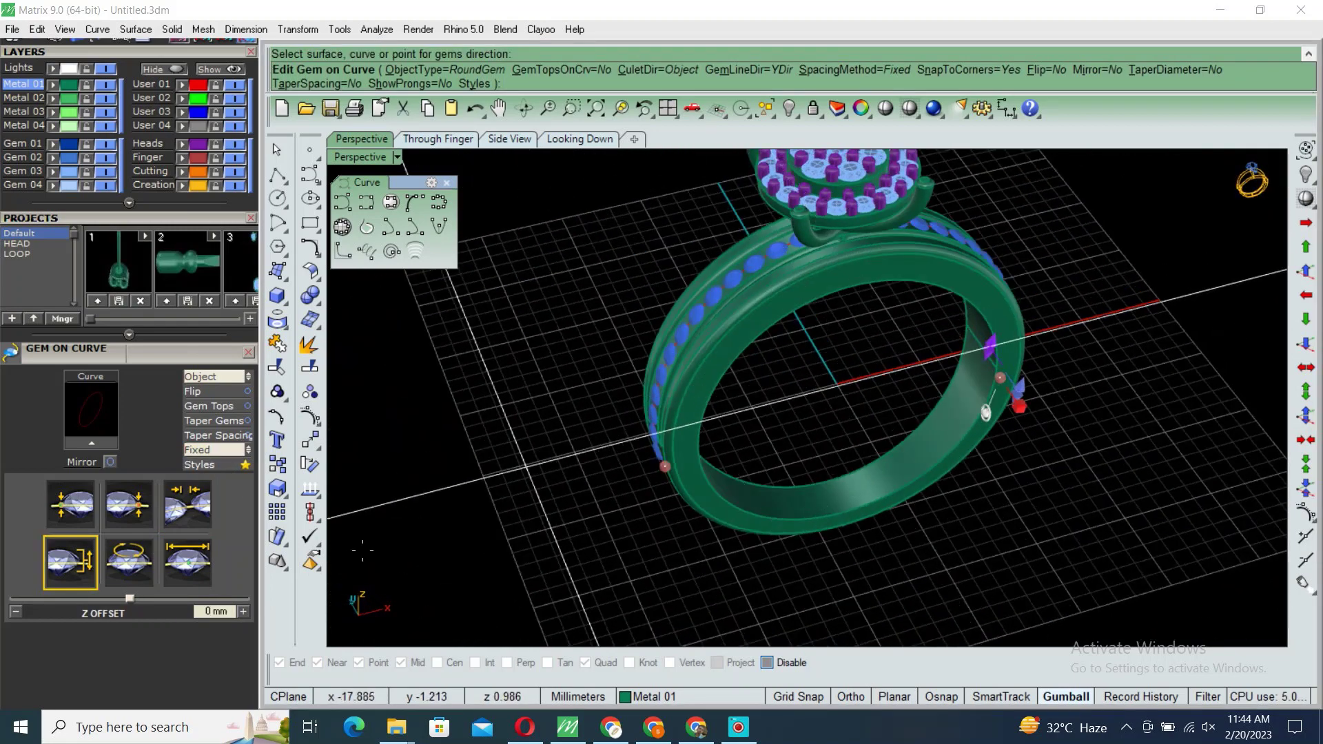
{"action": "double_click", "coordinate": [198, 612]}
{"action": "type", "text": "0.1"}
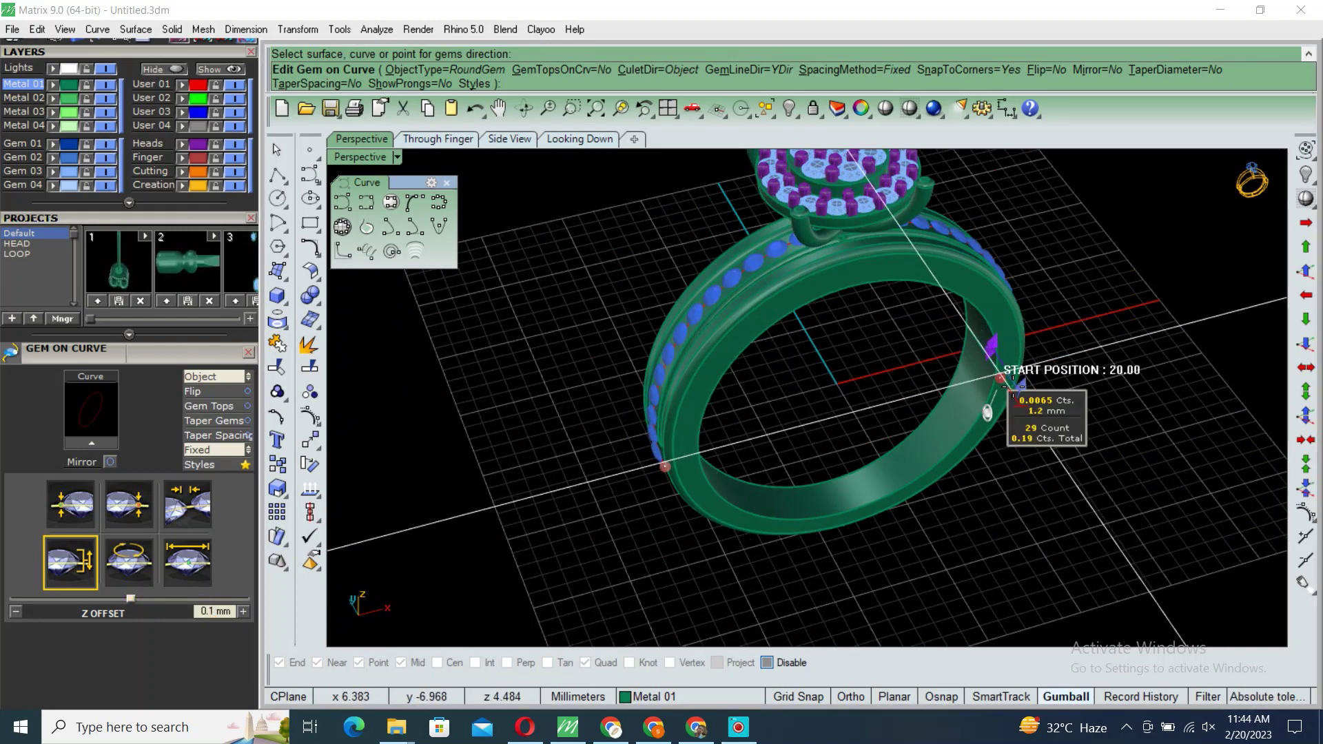
Step: Run the gem row from 53.4% to 75.4% along the curve and finalize it
{"action": "left_click", "coordinate": [992, 338]}
{"action": "left_click_drag", "start_coordinate": [993, 337], "coordinate": [802, 196]}
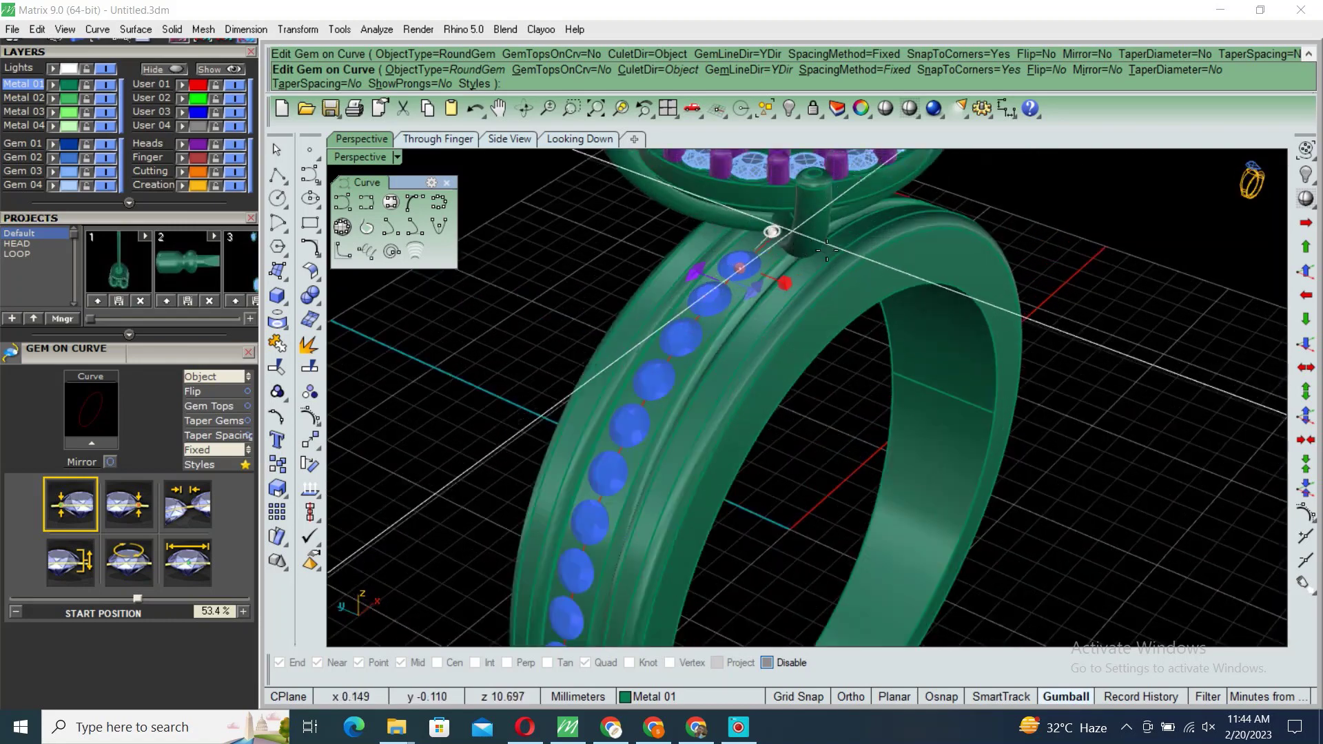
{"action": "left_click_drag", "start_coordinate": [757, 294], "coordinate": [760, 280]}
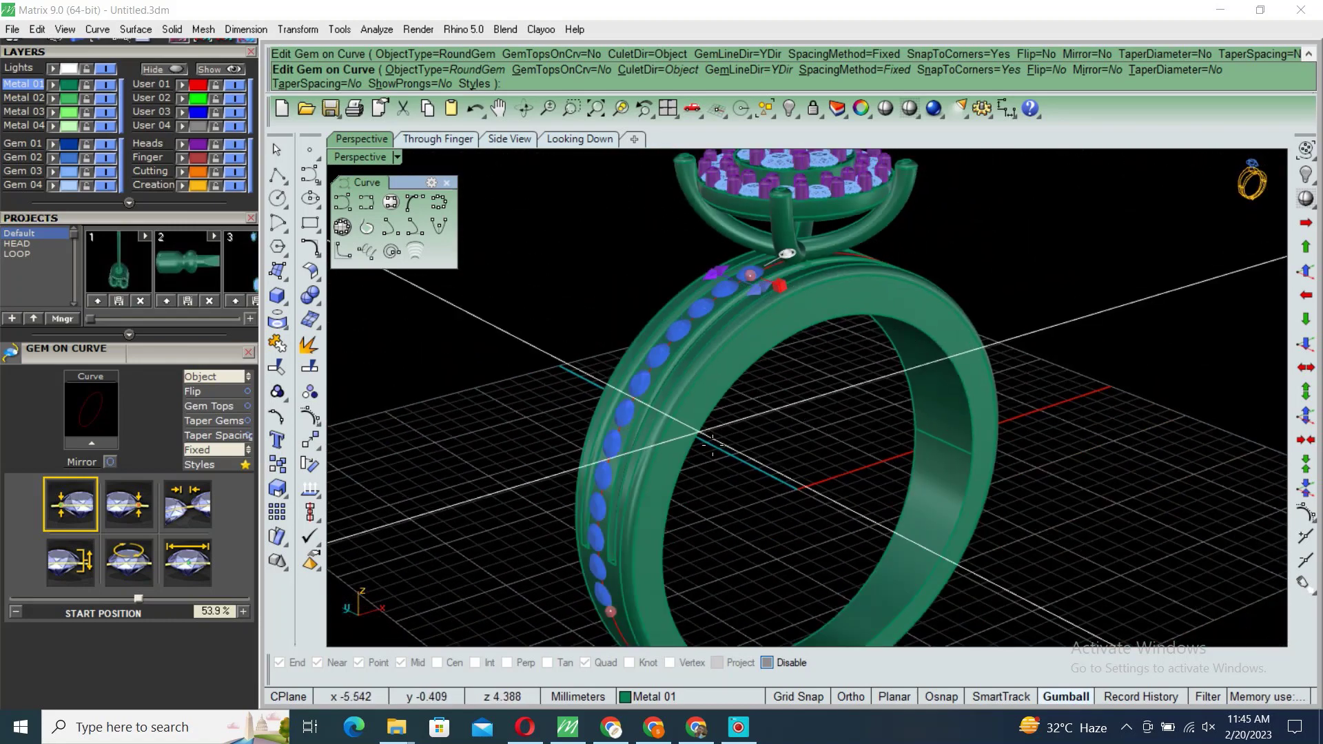
{"action": "left_click_drag", "start_coordinate": [684, 536], "coordinate": [709, 469]}
{"action": "key", "text": "Return"}
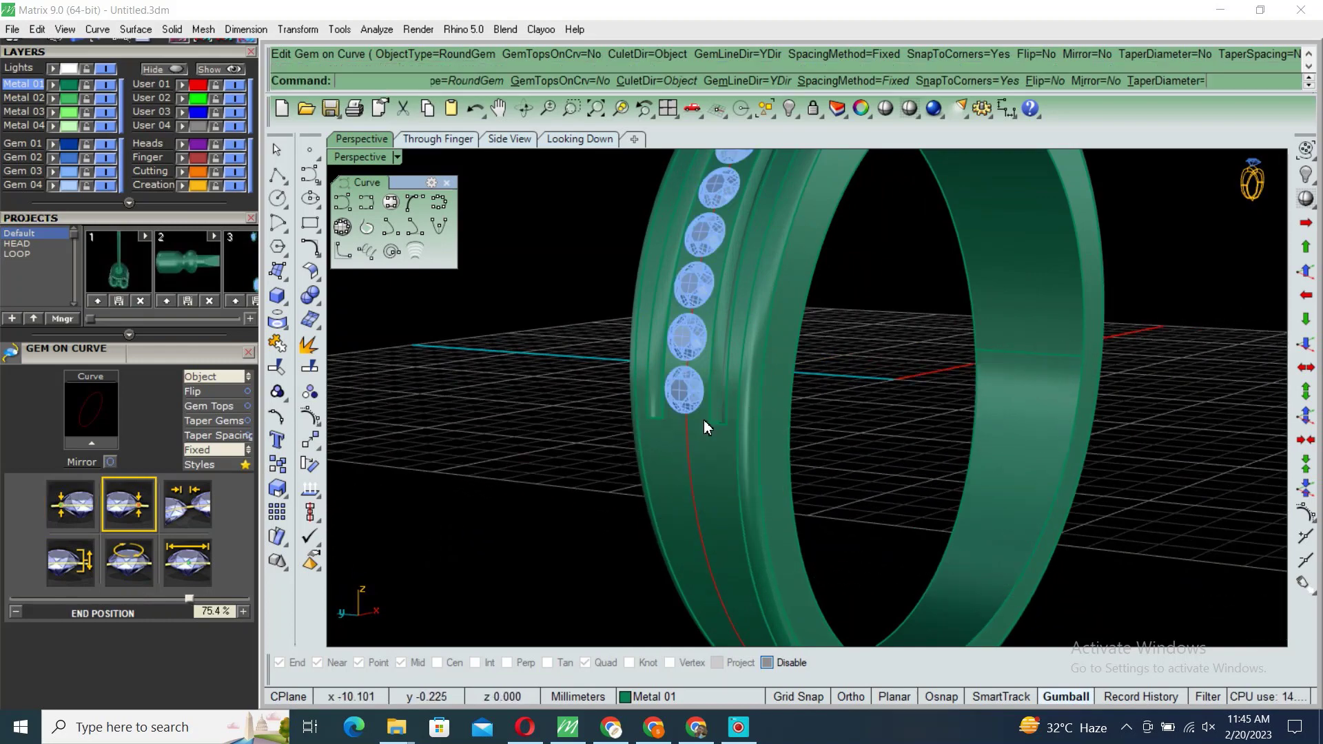
Step: Add two shared prongs between the gems in the row
{"action": "left_click", "coordinate": [763, 250]}
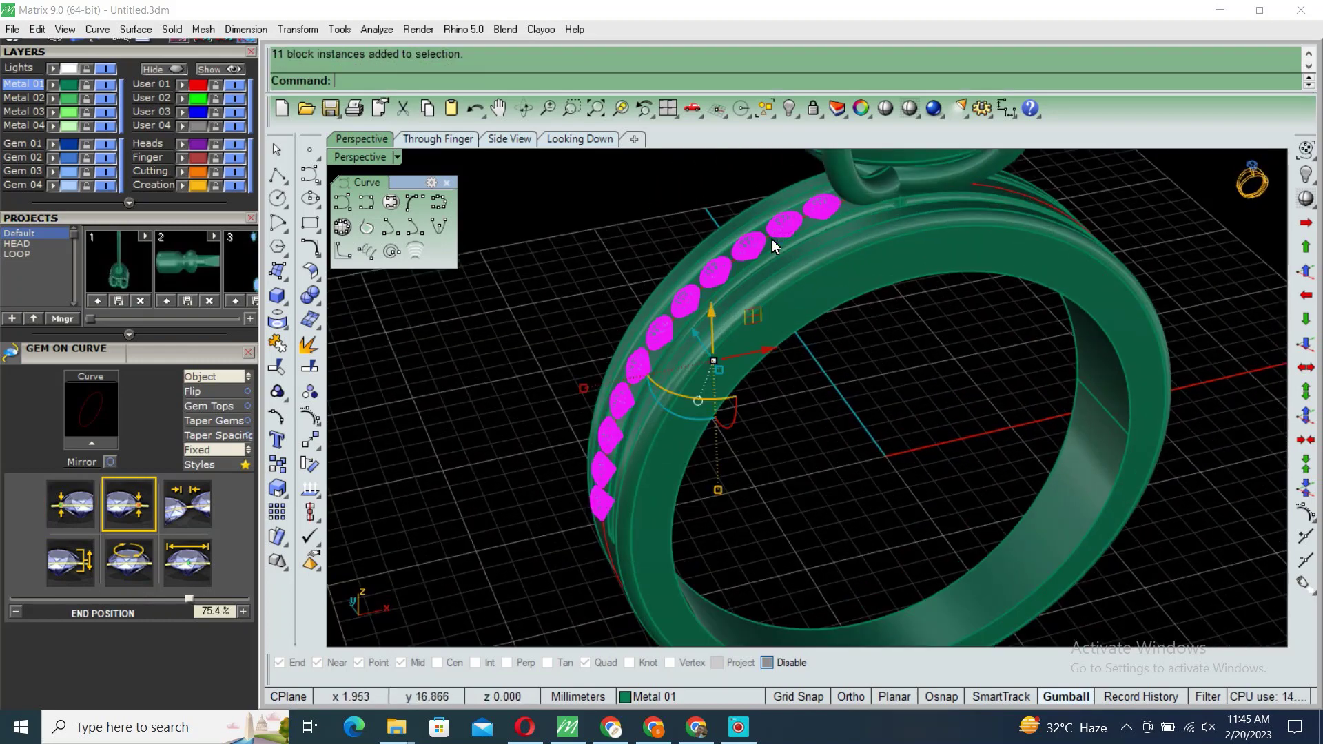
{"action": "key", "text": "F6"}
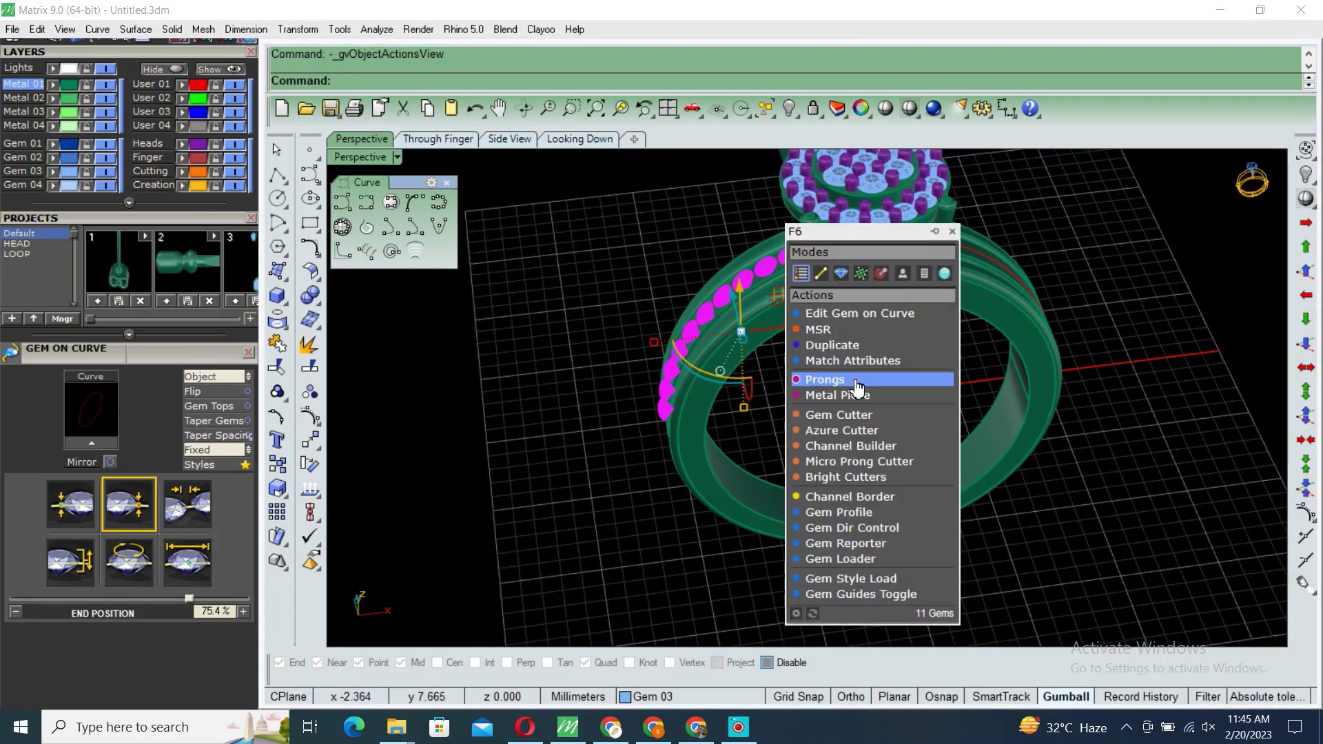
{"action": "left_click", "coordinate": [846, 380]}
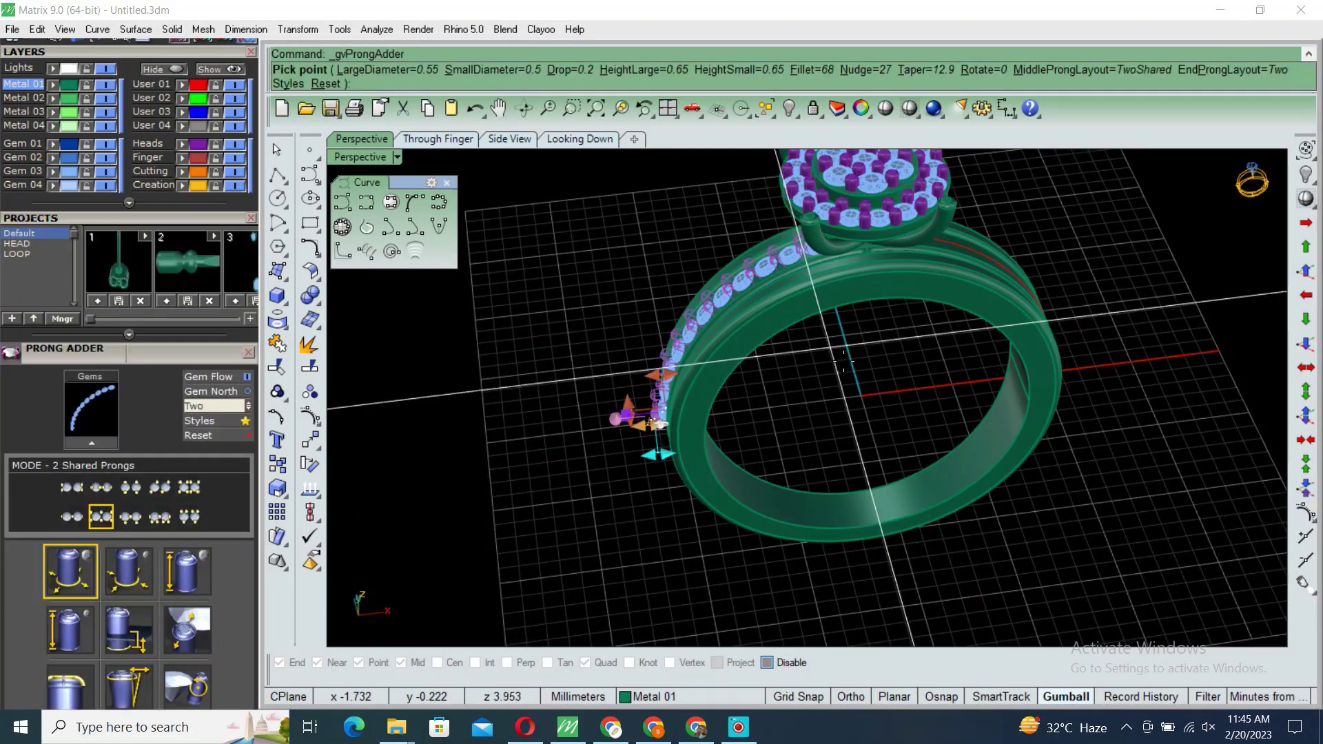
{"action": "scroll", "coordinate": [689, 414], "scroll_direction": "up", "scroll_amount": 5}
Step: Mirror the gems and prongs across the ring centre onto the band's other side
{"action": "mouse_move", "coordinate": [730, 166]}
{"action": "left_mouse_down"}
{"action": "mouse_move", "coordinate": [664, 440]}
{"action": "mouse_move", "coordinate": [647, 394]}
{"action": "left_mouse_up"}
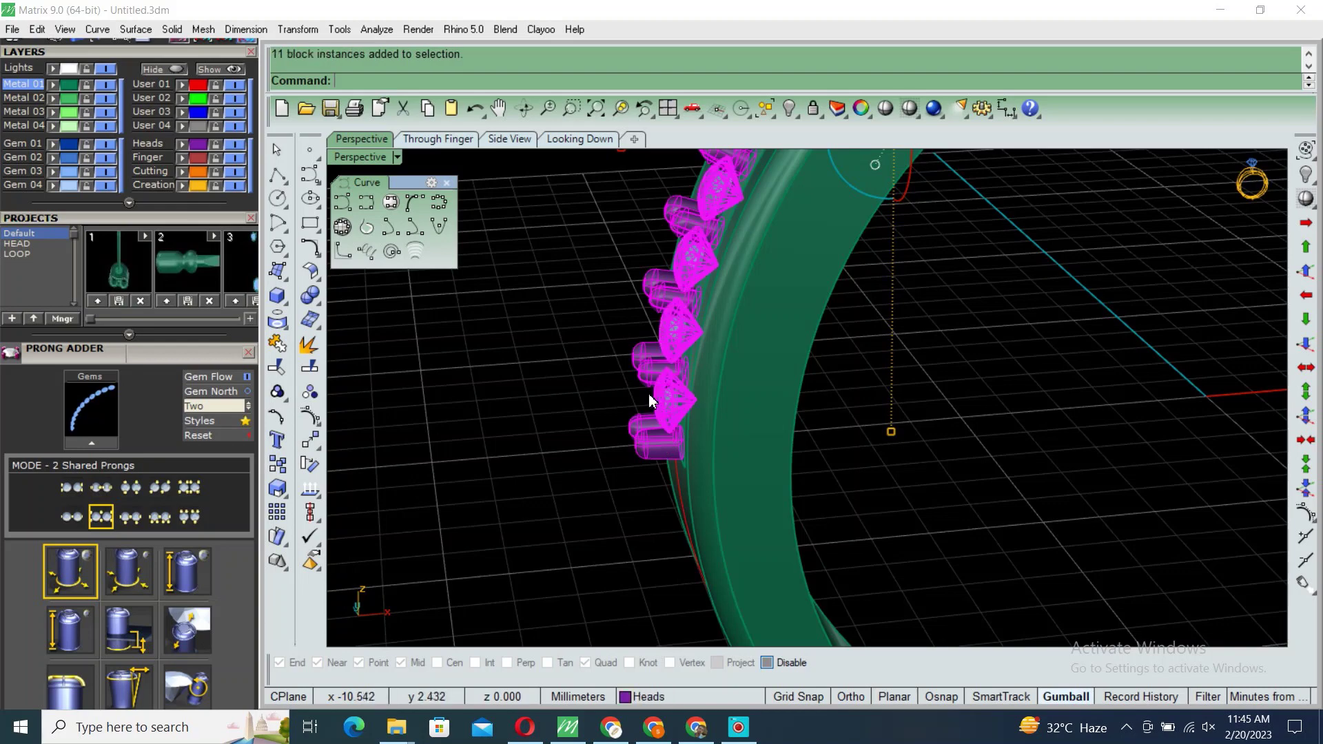
{"action": "scroll", "coordinate": [908, 362], "scroll_direction": "down", "scroll_amount": 5}
{"action": "type", "text": "Mirror"}
{"action": "key", "text": "Return"}
{"action": "left_click", "coordinate": [850, 372]}
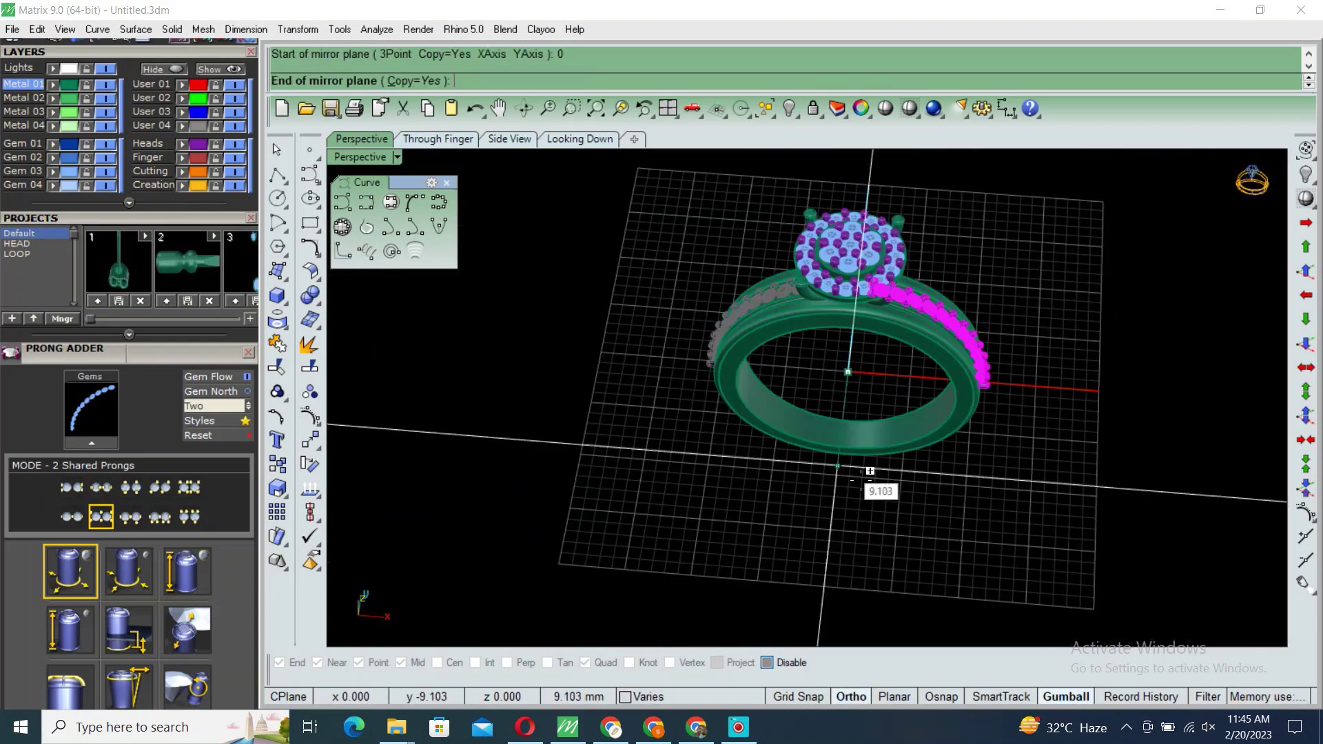
{"action": "left_click", "coordinate": [856, 468]}
{"action": "mouse_move", "coordinate": [856, 468]}
{"action": "right_mouse_down"}
{"action": "mouse_move", "coordinate": [886, 342]}
{"action": "mouse_move", "coordinate": [875, 238]}
{"action": "right_mouse_up"}
{"action": "scroll", "coordinate": [711, 262], "scroll_direction": "up", "scroll_amount": 5}
{"action": "scroll", "coordinate": [711, 262], "scroll_direction": "down", "scroll_amount": 3}
{"action": "mouse_move", "coordinate": [710, 264]}
{"action": "right_mouse_down"}
{"action": "mouse_move", "coordinate": [930, 266]}
{"action": "mouse_move", "coordinate": [873, 331]}
{"action": "right_mouse_up"}
{"action": "scroll", "coordinate": [763, 226], "scroll_direction": "up", "scroll_amount": 5}
Step: Lock everything except the two gem rows, then reselect both rows
{"action": "left_click", "coordinate": [771, 208]}
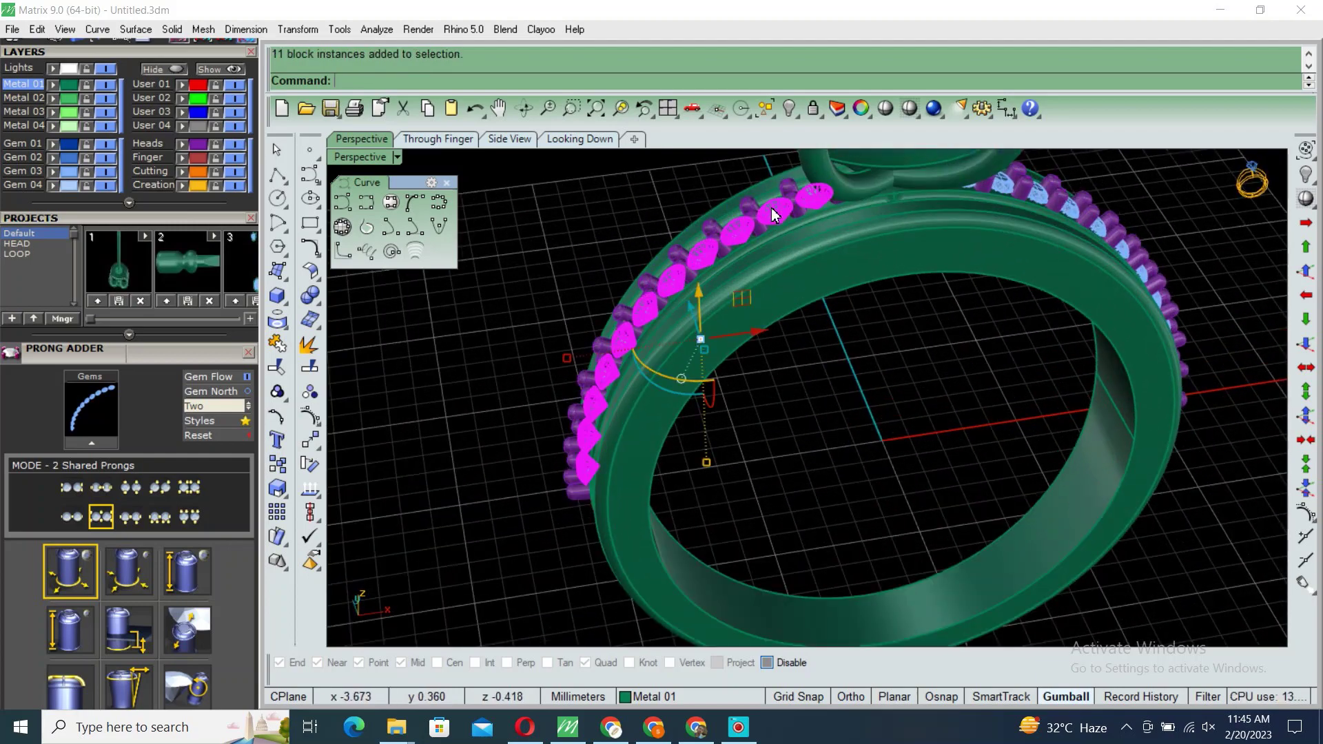
{"action": "mouse_move", "coordinate": [771, 208]}
{"action": "right_mouse_down"}
{"action": "mouse_move", "coordinate": [871, 241]}
{"action": "mouse_move", "coordinate": [1018, 229]}
{"action": "mouse_move", "coordinate": [1002, 316]}
{"action": "mouse_move", "coordinate": [952, 291]}
{"action": "right_mouse_up"}
{"action": "left_click", "coordinate": [1018, 229], "text": "shift"}
{"action": "scroll", "coordinate": [985, 266], "scroll_direction": "down", "scroll_amount": 3}
{"action": "type", "text": "i"}
{"action": "key", "text": "Return"}
{"action": "key", "text": "ctrl+l"}
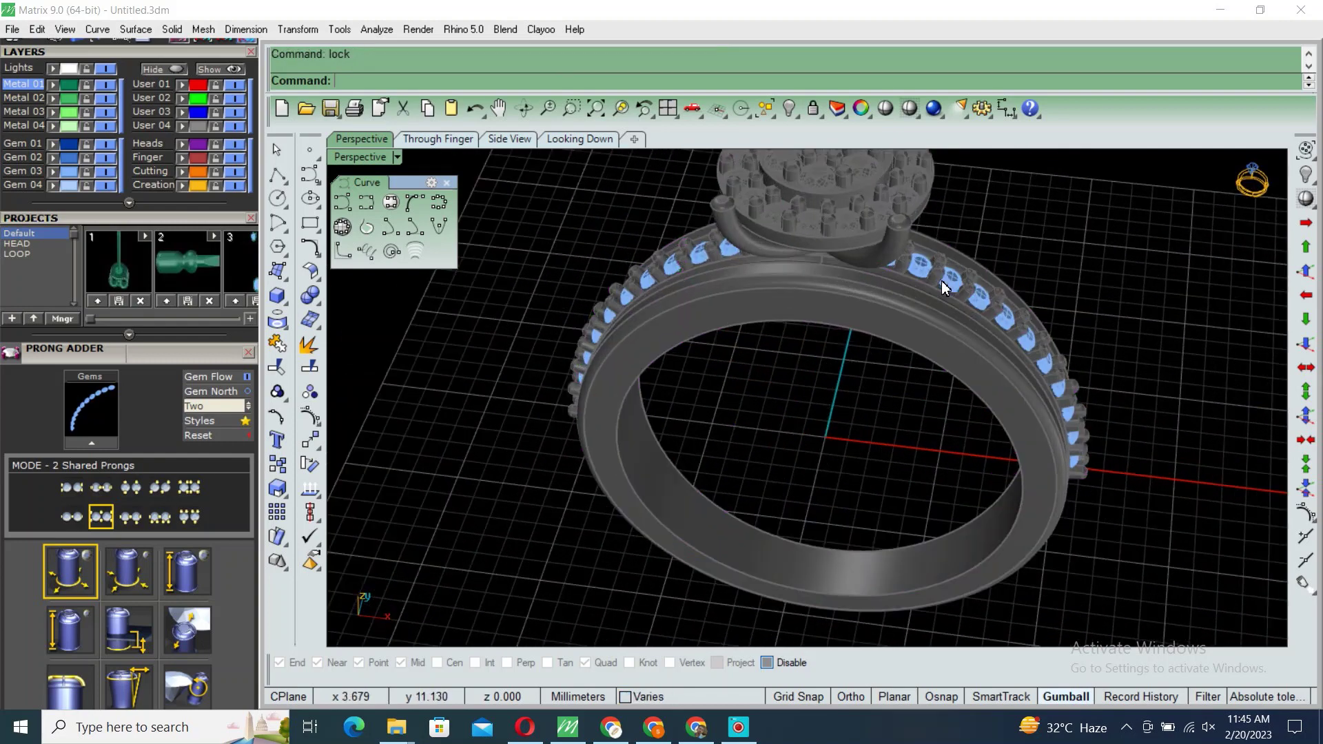
{"action": "left_click", "coordinate": [951, 281]}
{"action": "left_click", "coordinate": [728, 255], "text": "shift"}
{"action": "right_click_drag", "start_coordinate": [728, 254], "coordinate": [894, 320]}
Step: Generate gem cutters under both gem rows with a -500% lower depth
{"action": "key", "text": "F6"}
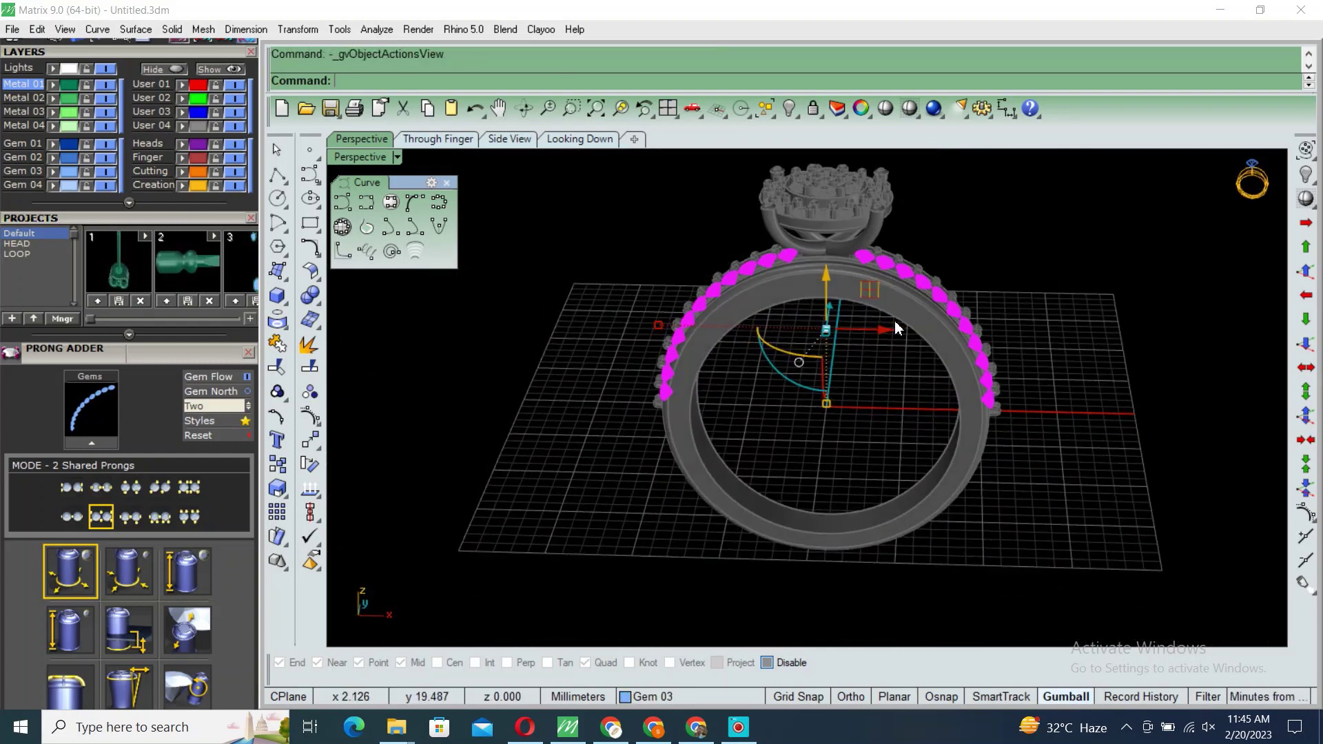
{"action": "left_click", "coordinate": [930, 413]}
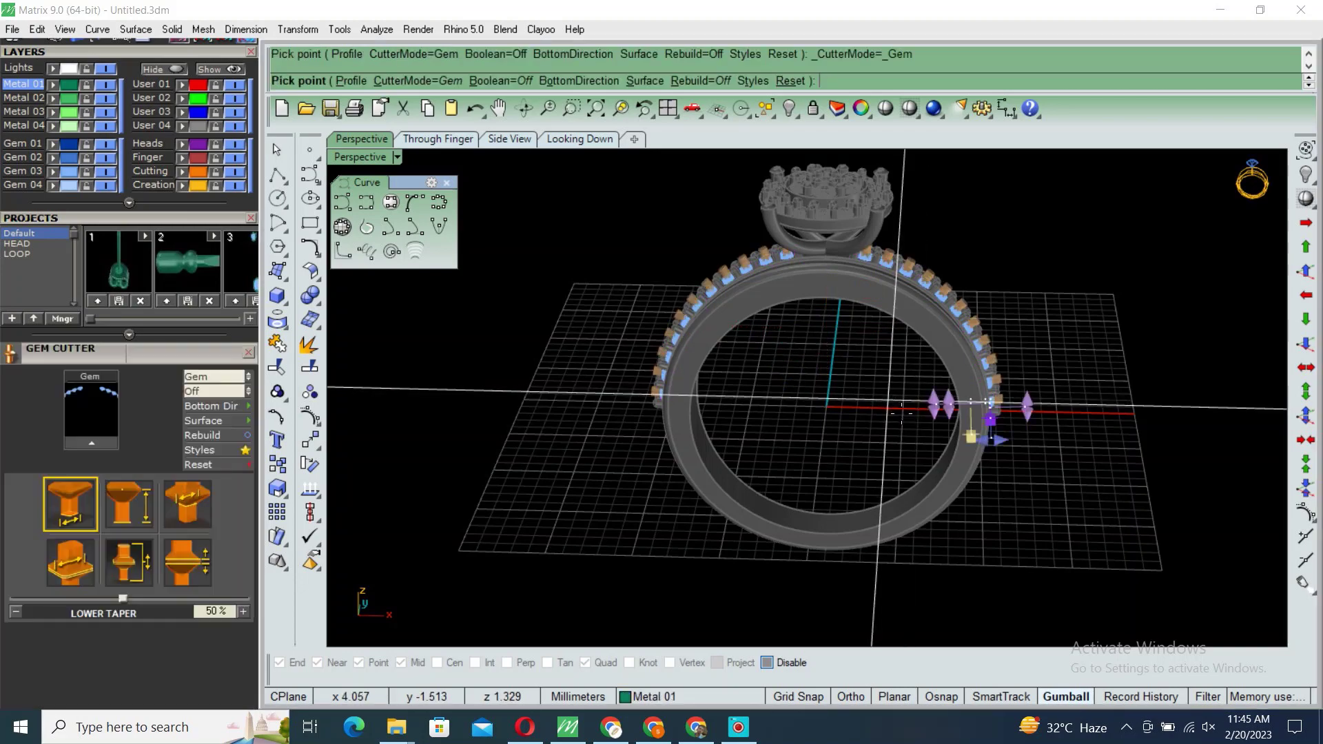
{"action": "right_click_drag", "start_coordinate": [916, 394], "coordinate": [620, 482]}
{"action": "left_click", "coordinate": [128, 567]}
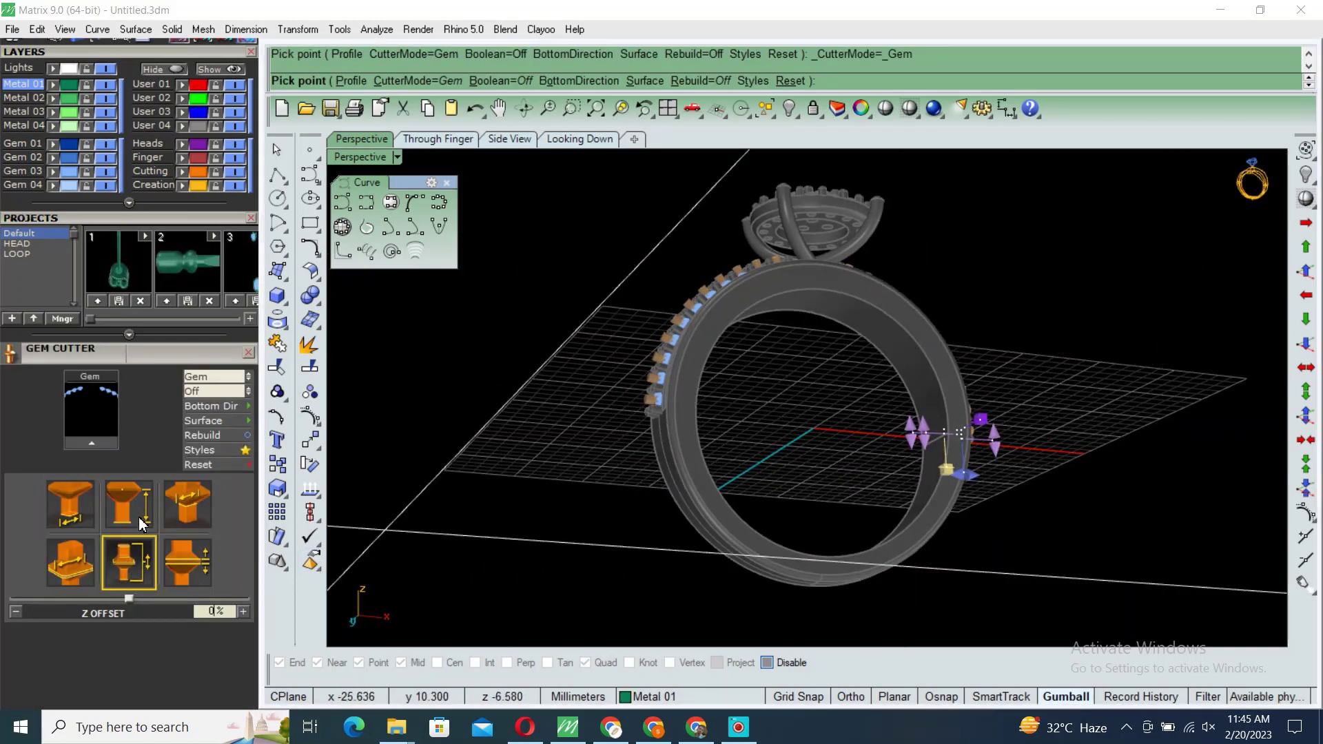
{"action": "left_click_drag", "start_coordinate": [61, 593], "coordinate": [33, 588]}
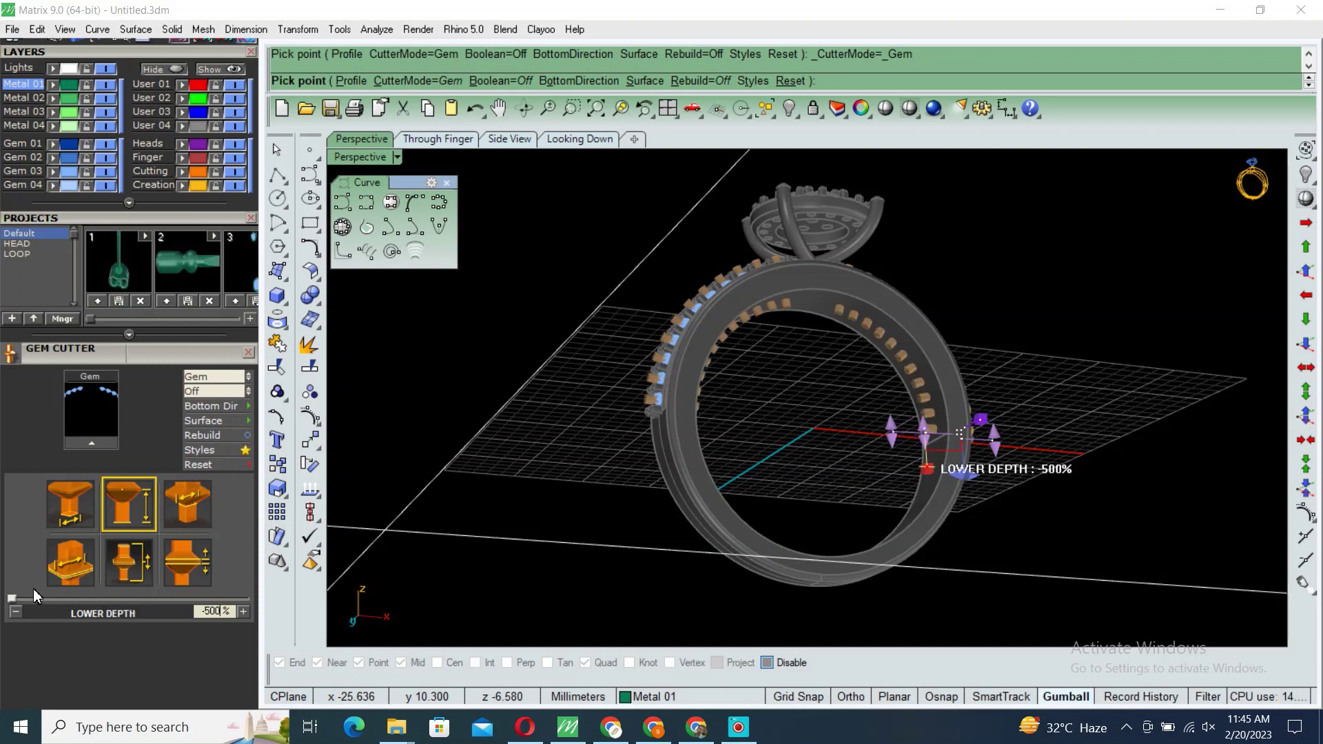
{"action": "right_click", "coordinate": [900, 328]}
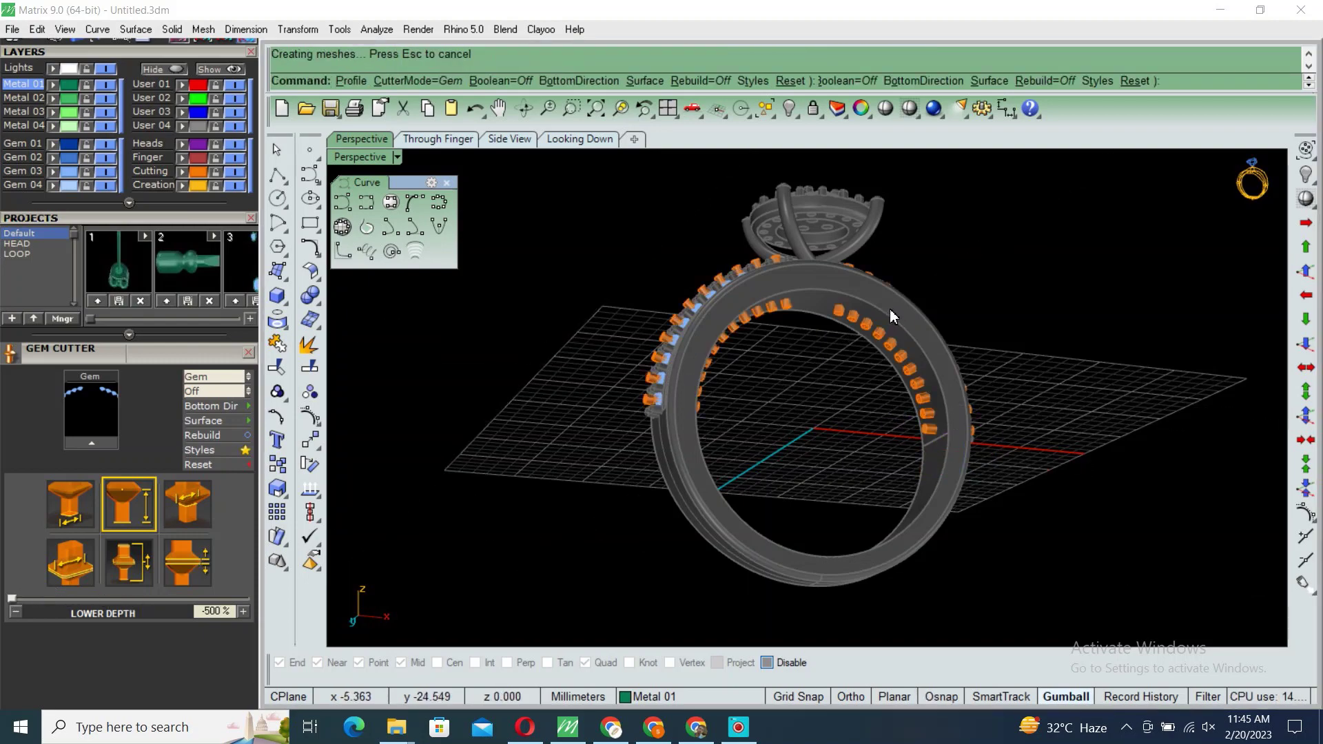
{"action": "type", "text": "LL"}
Step: Start a Boolean difference subtracting the gem cutters from the band
{"action": "left_click", "coordinate": [930, 382]}
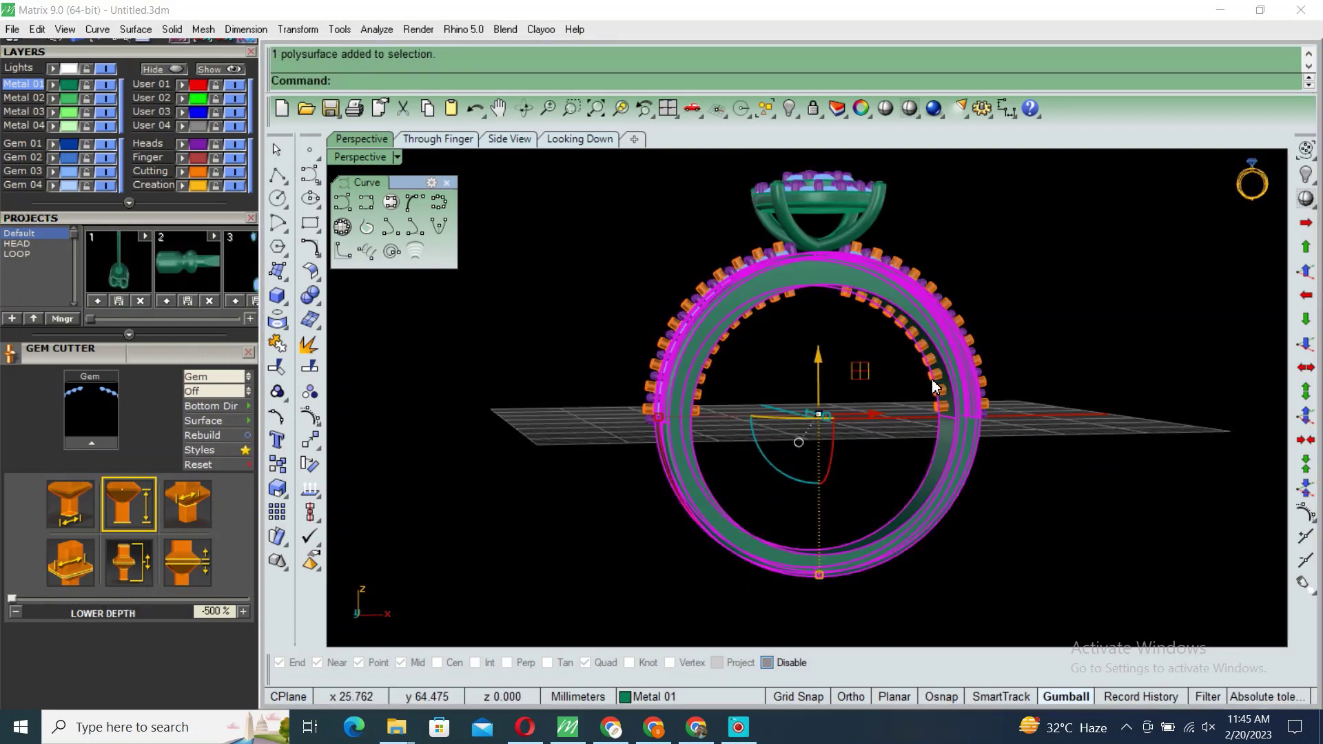
{"action": "type", "text": "b"}
{"action": "key", "text": "Return"}
{"action": "left_click", "coordinate": [926, 377]}
Step: Cut the gem seats, hide everything but the band, and restore the four-view layout
{"action": "right_click", "coordinate": [1007, 416]}
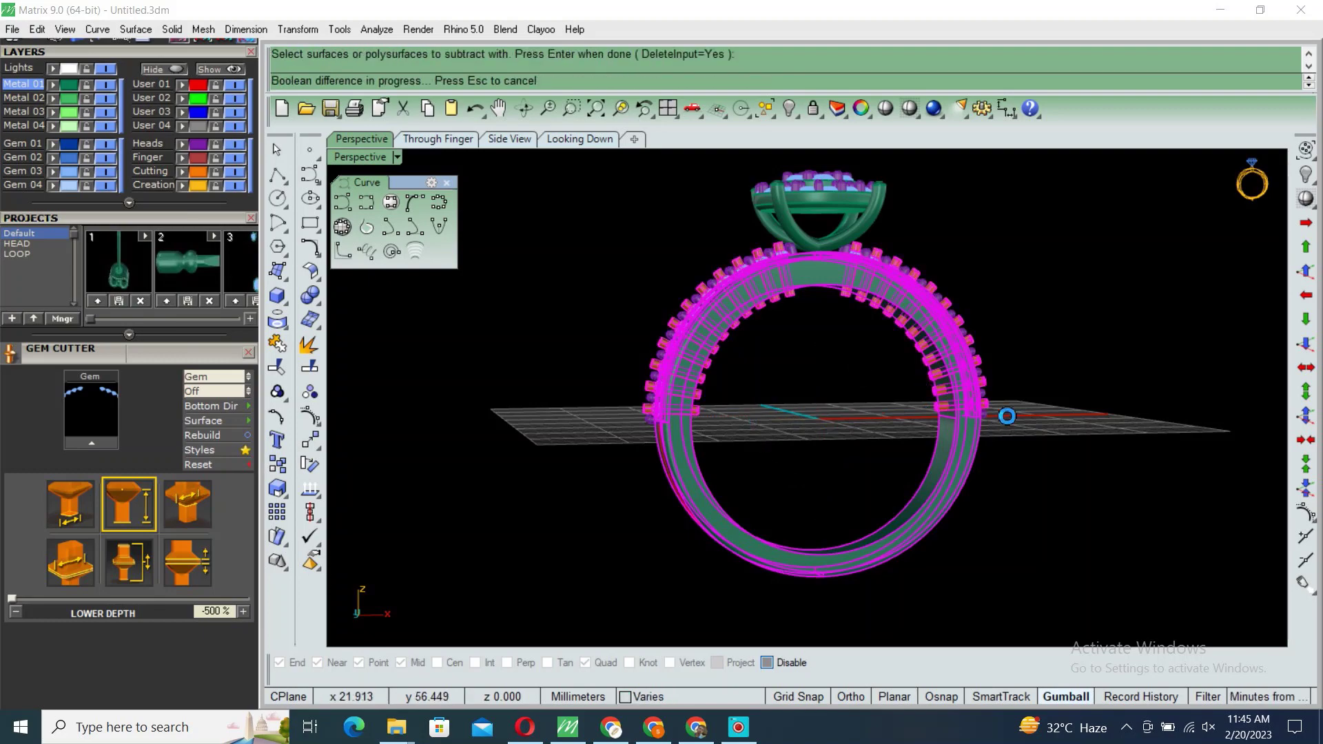
{"action": "mouse_move", "coordinate": [964, 386]}
{"action": "right_mouse_down"}
{"action": "mouse_move", "coordinate": [903, 462]}
{"action": "mouse_move", "coordinate": [1012, 495]}
{"action": "mouse_move", "coordinate": [869, 505]}
{"action": "mouse_move", "coordinate": [920, 506]}
{"action": "right_mouse_up"}
{"action": "left_click", "coordinate": [923, 330]}
{"action": "type", "text": "IN"}
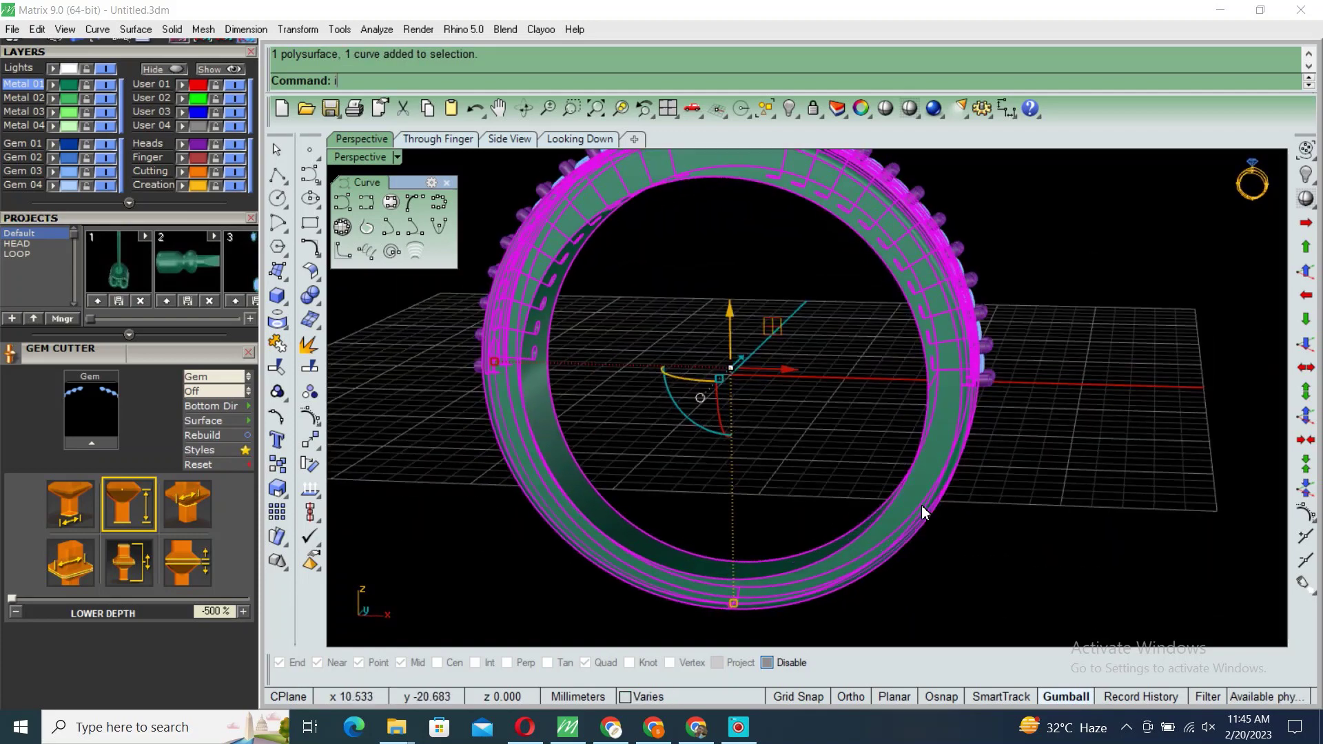
{"action": "key", "text": "Return"}
{"action": "type", "text": "hide"}
{"action": "key", "text": "Return"}
{"action": "type", "text": "h"}
{"action": "left_click", "coordinate": [949, 337]}
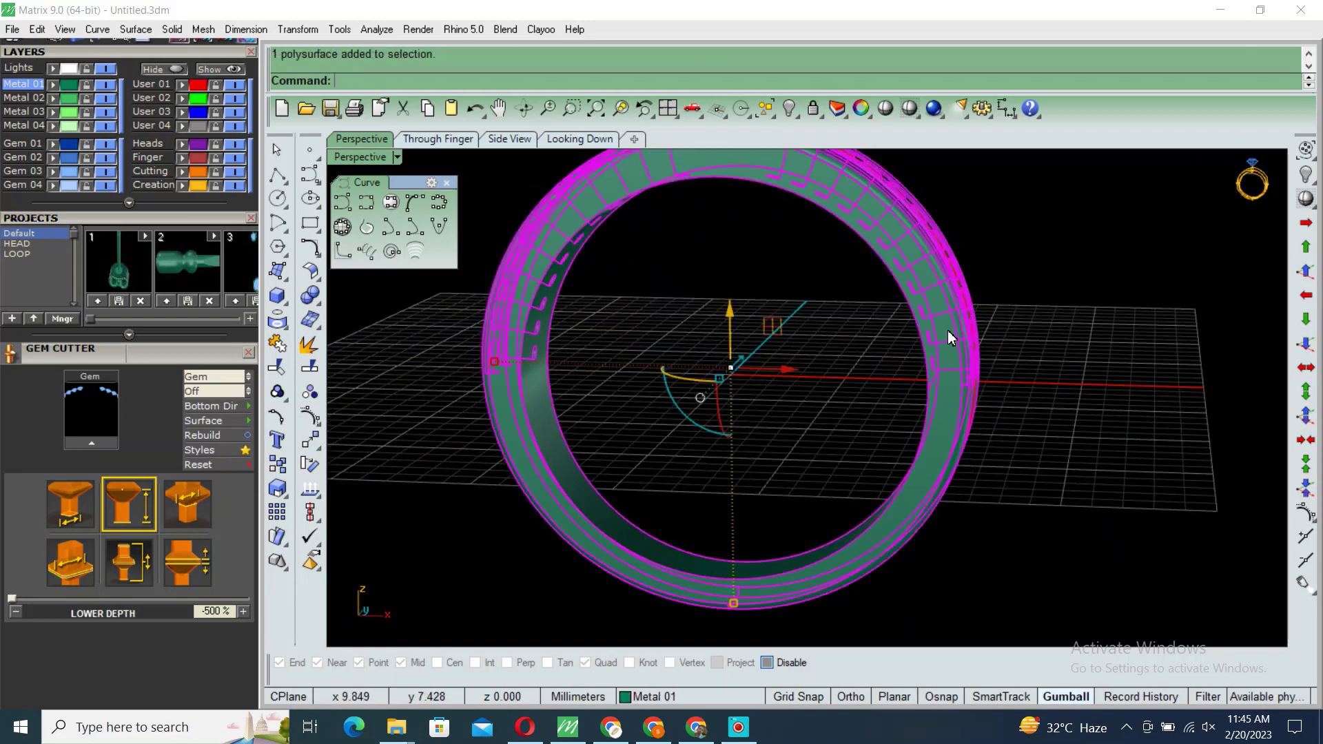
{"action": "double_click", "coordinate": [348, 159]}
Step: In a maximized wireframe finger-hole view, offset the band's outer circle 0.15 outward
{"action": "double_click", "coordinate": [405, 405]}
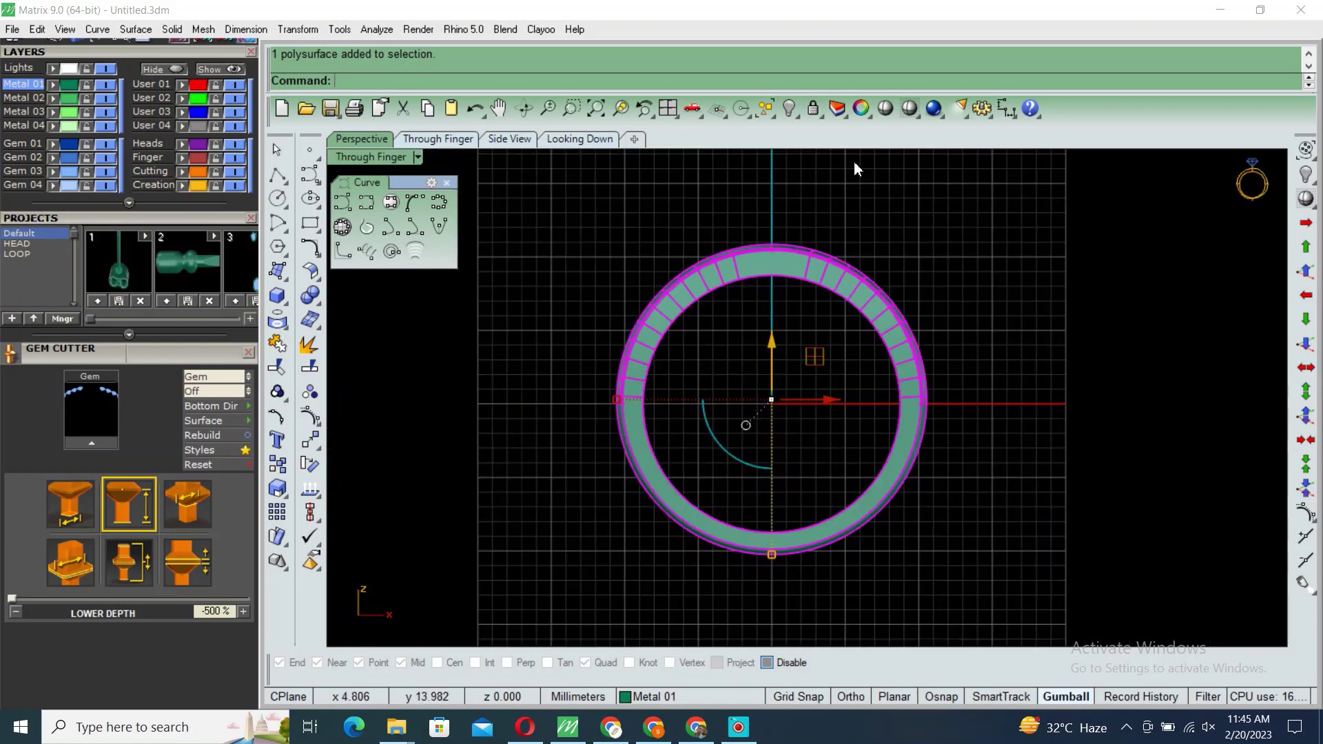
{"action": "left_click", "coordinate": [909, 108]}
{"action": "scroll", "coordinate": [906, 278], "scroll_direction": "up", "scroll_amount": 1}
{"action": "key", "text": "Escape"}
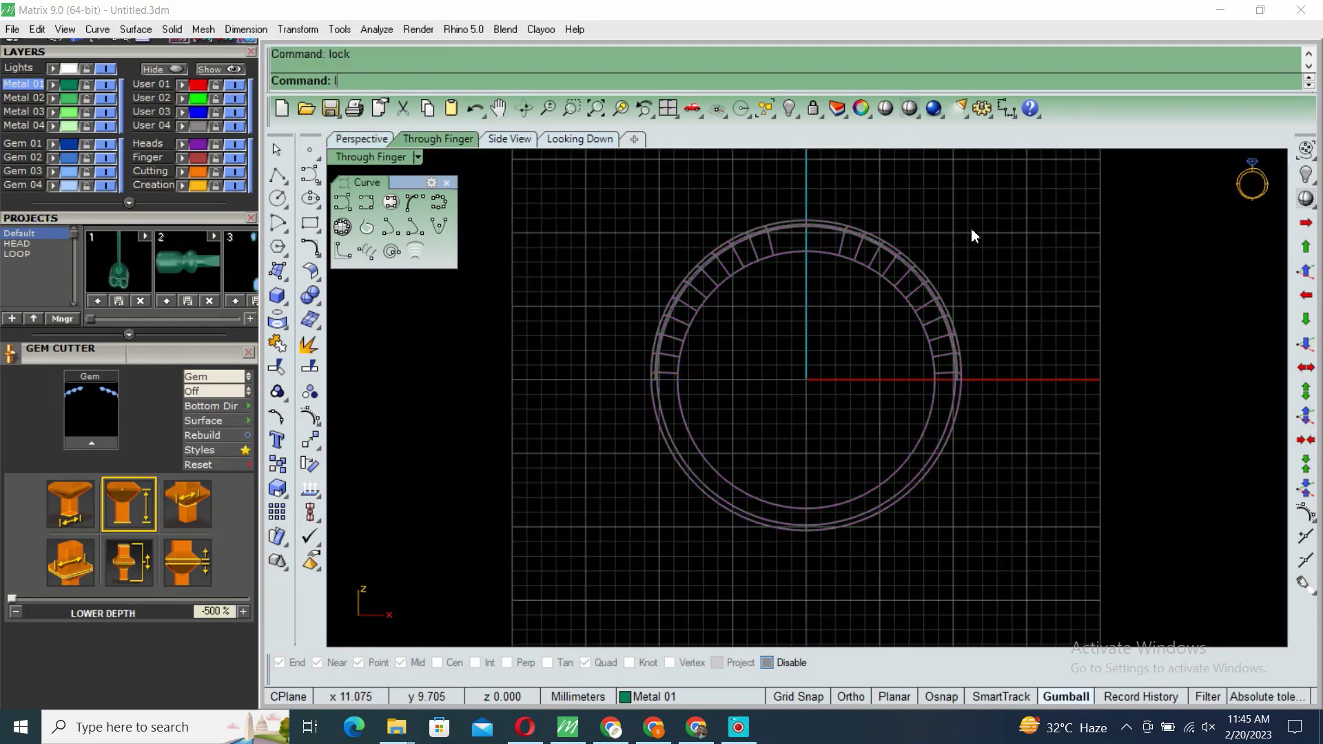
{"action": "left_click", "coordinate": [913, 263]}
{"action": "key", "text": "Return"}
{"action": "scroll", "coordinate": [868, 284], "scroll_direction": "up", "scroll_amount": 1}
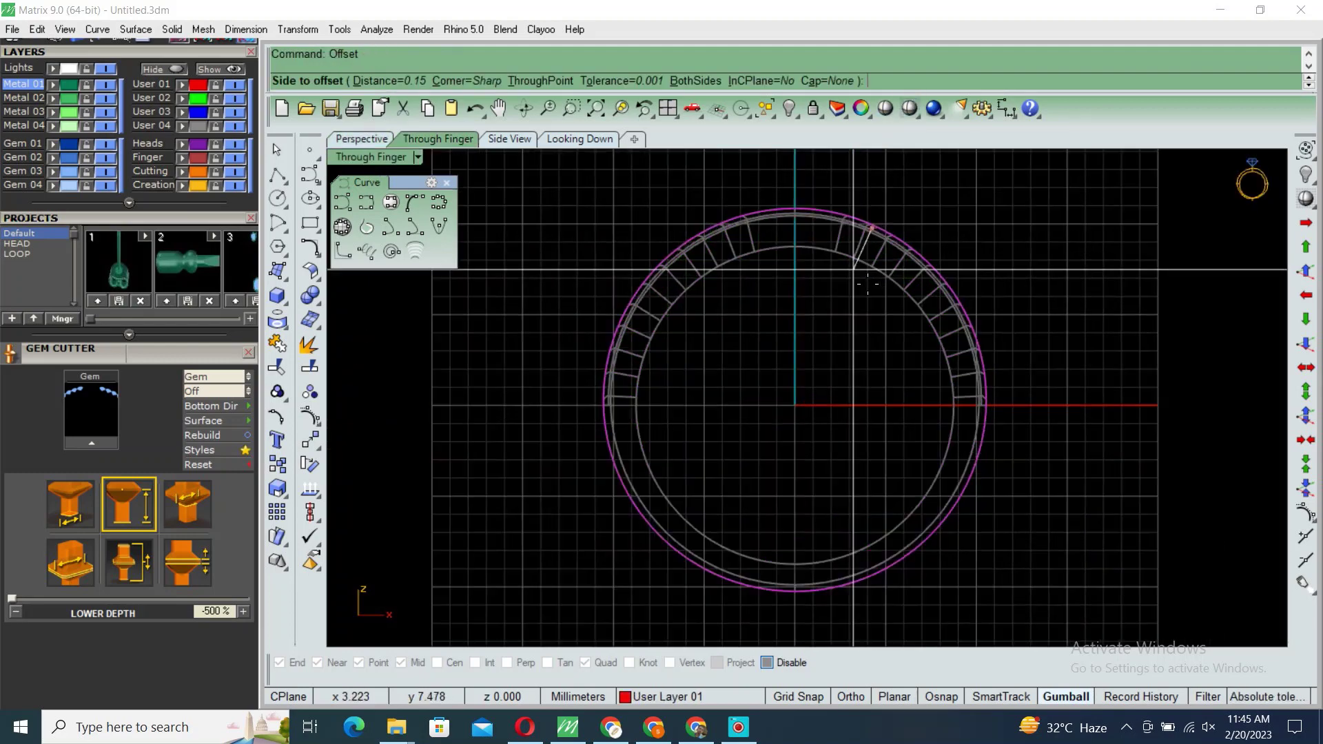
{"action": "left_click", "coordinate": [858, 275]}
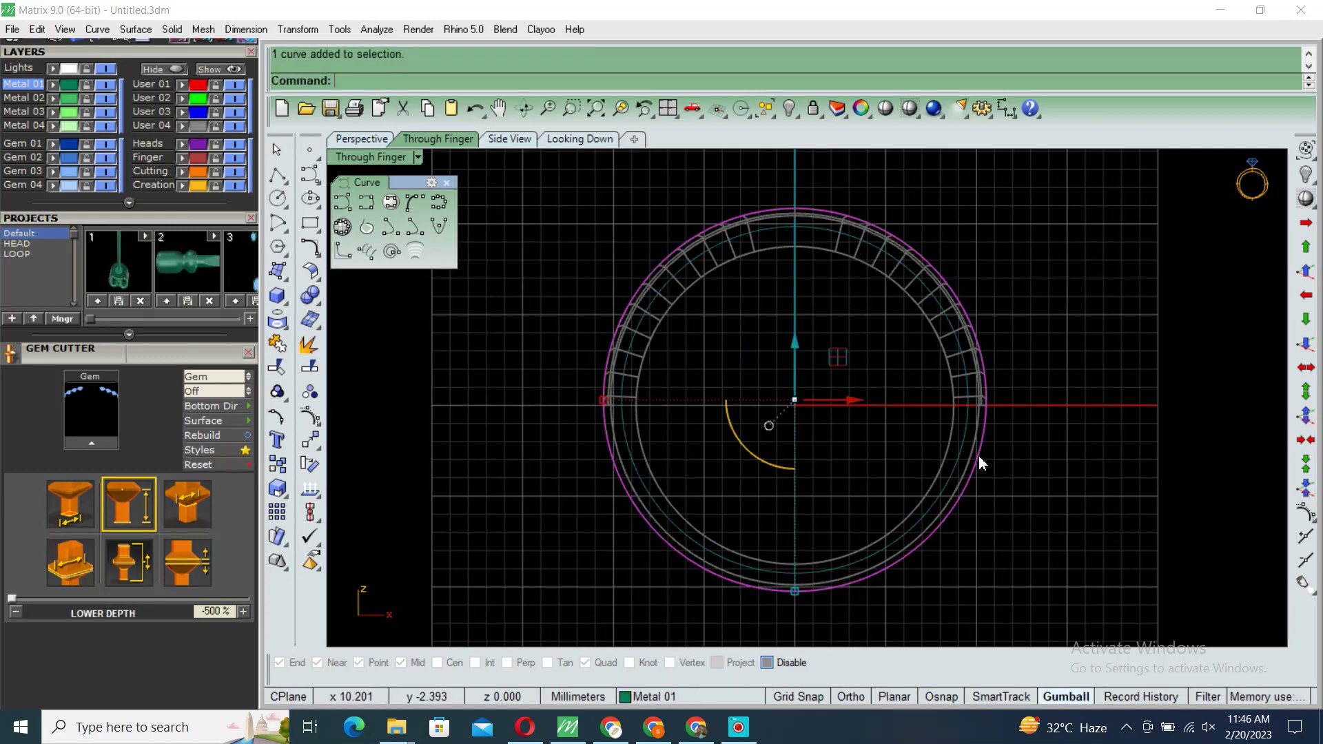
Step: Offset the circle 1 inward and select the new inner circle
{"action": "key", "text": "Return"}
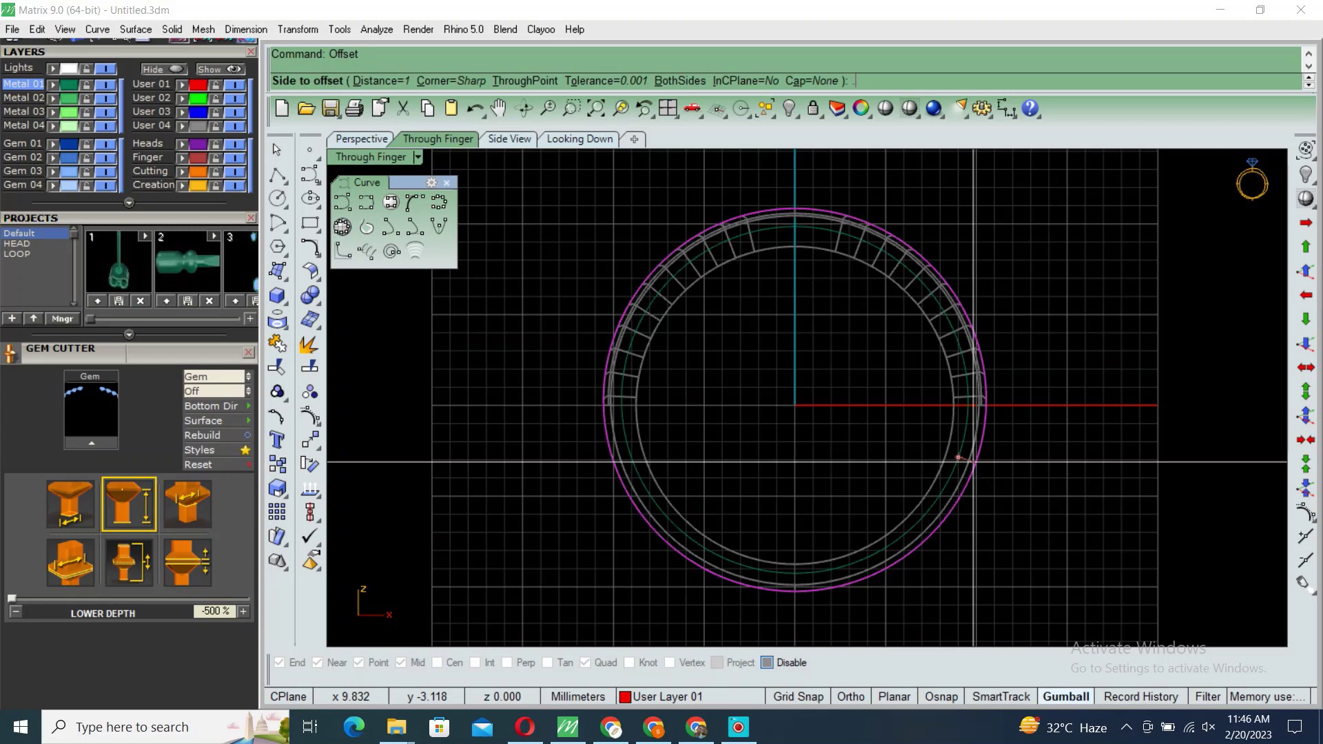
{"action": "type", "text": ".8"}
{"action": "key", "text": "Return"}
{"action": "left_click", "coordinate": [970, 466]}
{"action": "left_click", "coordinate": [961, 437]}
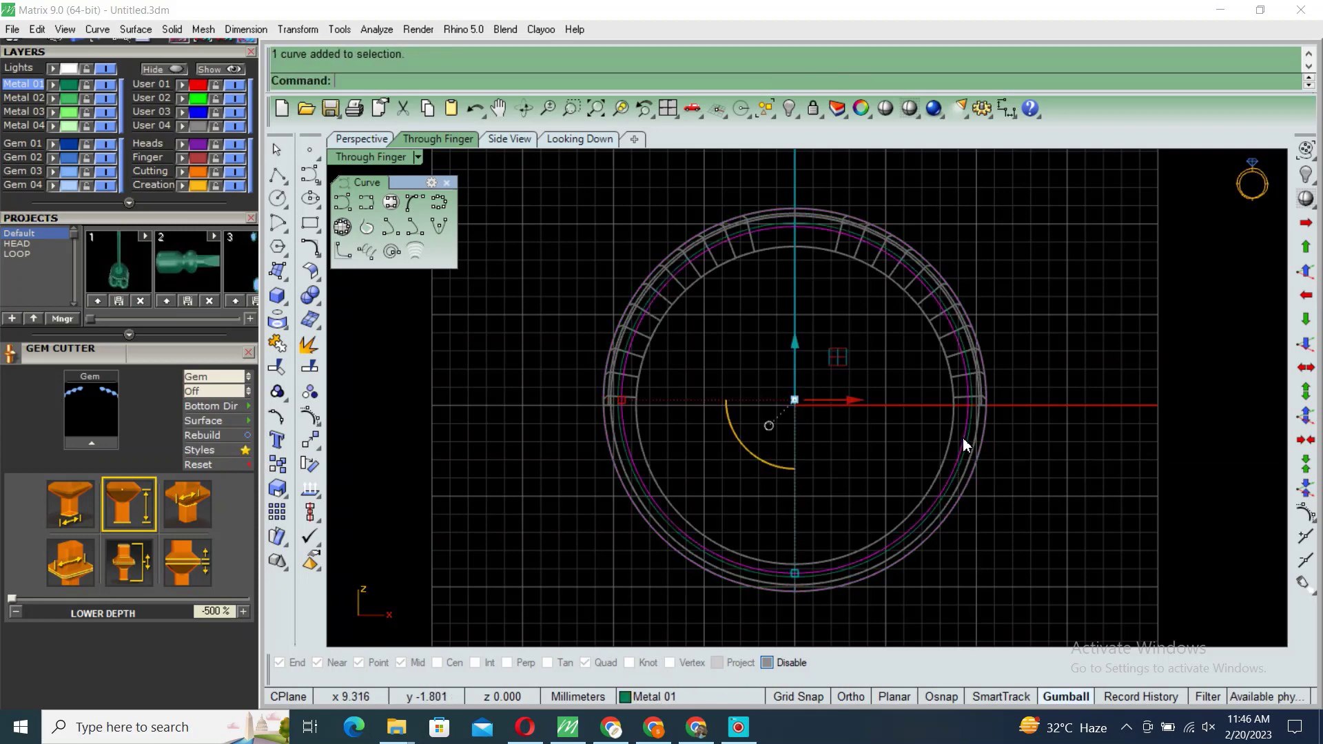
Step: Start an interpolated curve at the ring's top and trace it along the gem line down the right side
{"action": "left_click", "coordinate": [370, 210]}
{"action": "scroll", "coordinate": [794, 240], "scroll_direction": "up", "scroll_amount": 5}
{"action": "scroll", "coordinate": [794, 240], "scroll_direction": "up", "scroll_amount": 3}
{"action": "left_click", "coordinate": [768, 224]}
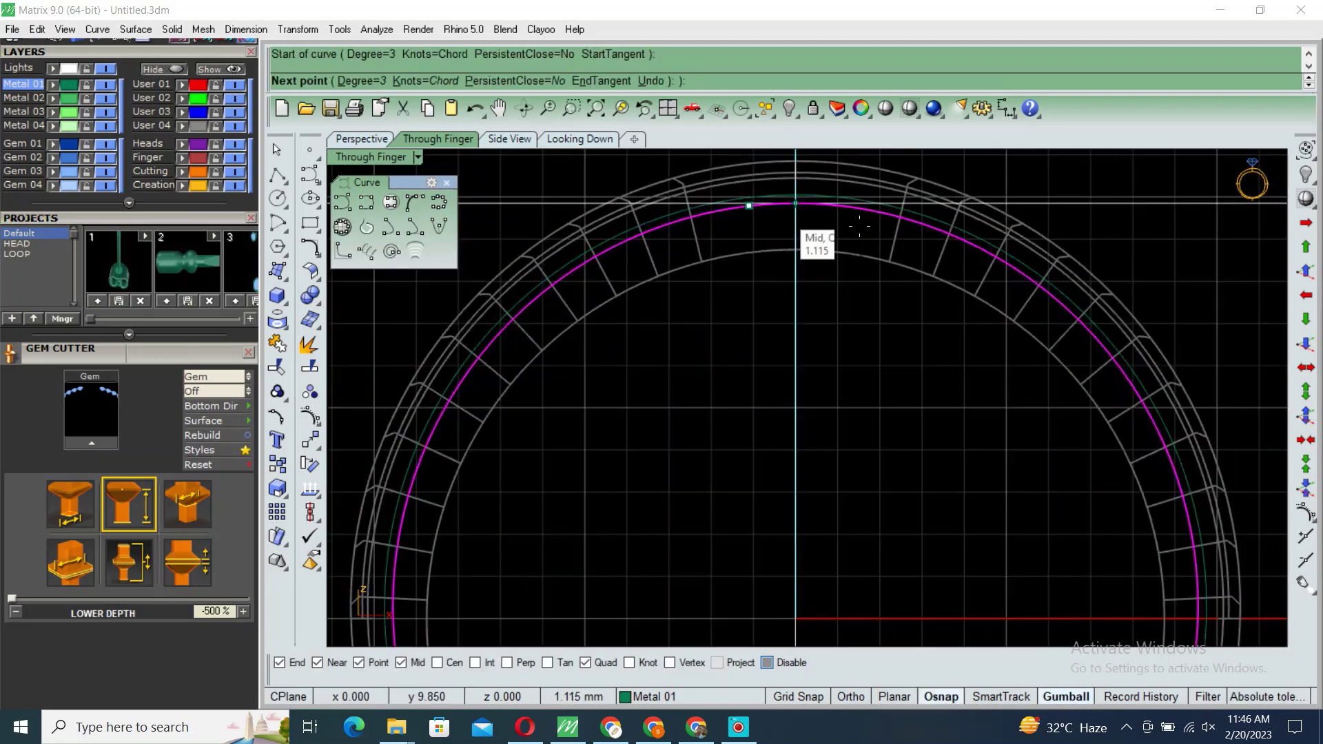
{"action": "left_click", "coordinate": [846, 206]}
{"action": "left_click", "coordinate": [970, 244]}
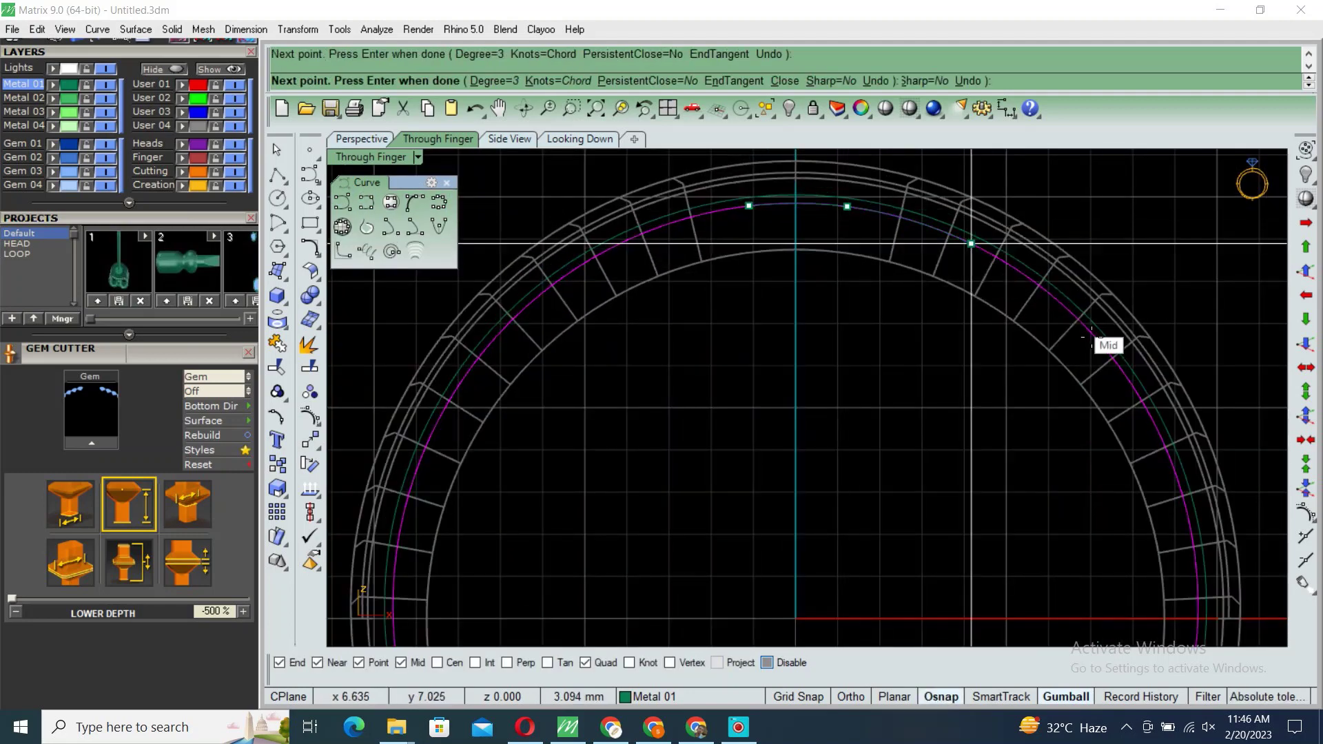
{"action": "left_click", "coordinate": [1065, 305]}
{"action": "left_click", "coordinate": [1144, 414]}
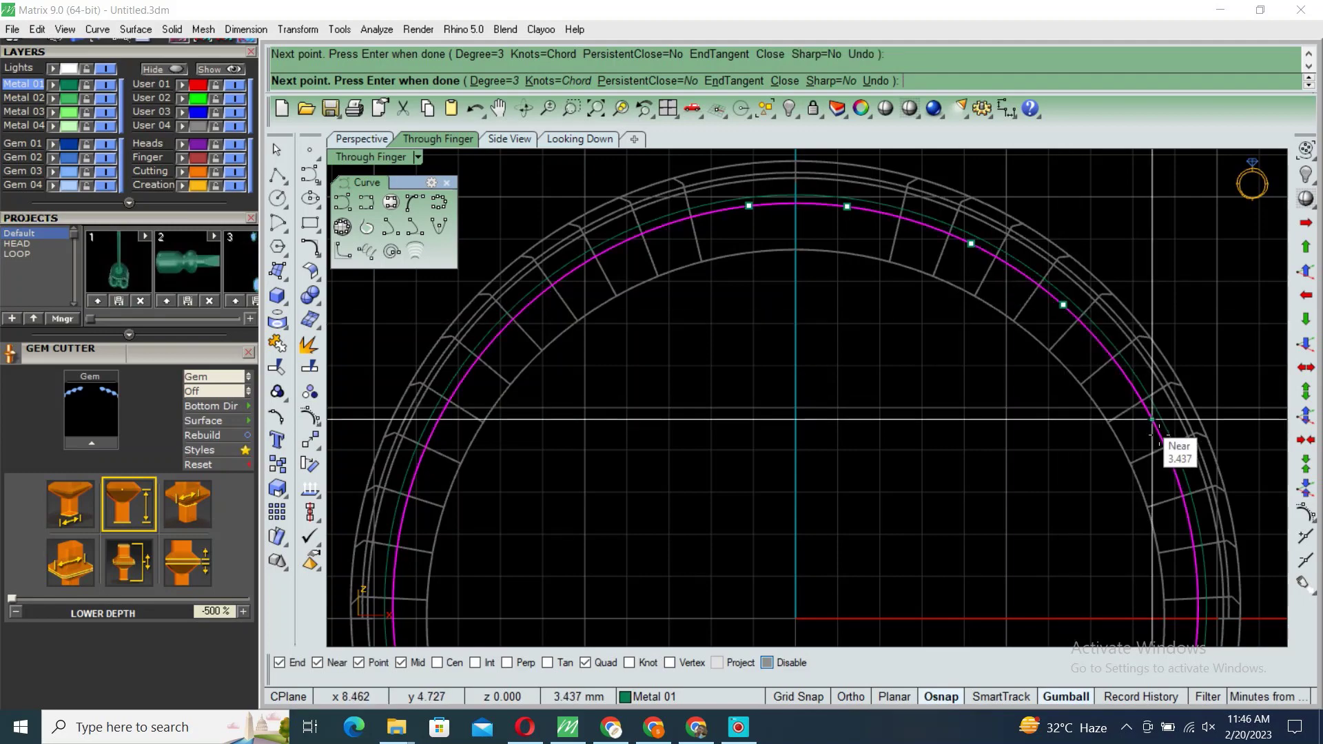
Step: With snapping off, continue the curve down the right side to near the bottom and finish it
{"action": "scroll", "coordinate": [1147, 441], "scroll_direction": "down", "scroll_amount": 5}
{"action": "scroll", "coordinate": [1152, 453], "scroll_direction": "up", "scroll_amount": 3}
{"action": "scroll", "coordinate": [1149, 468], "scroll_direction": "up", "scroll_amount": 3}
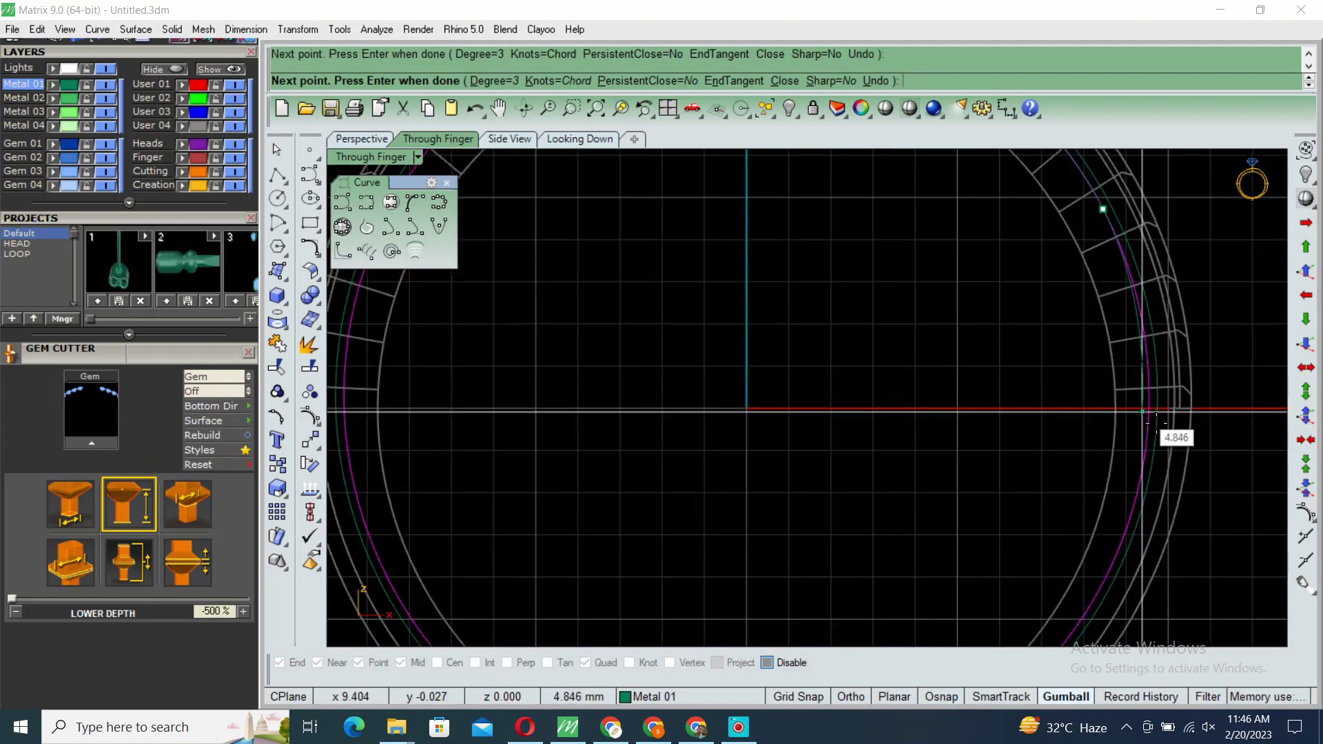
{"action": "key", "text": "alt"}
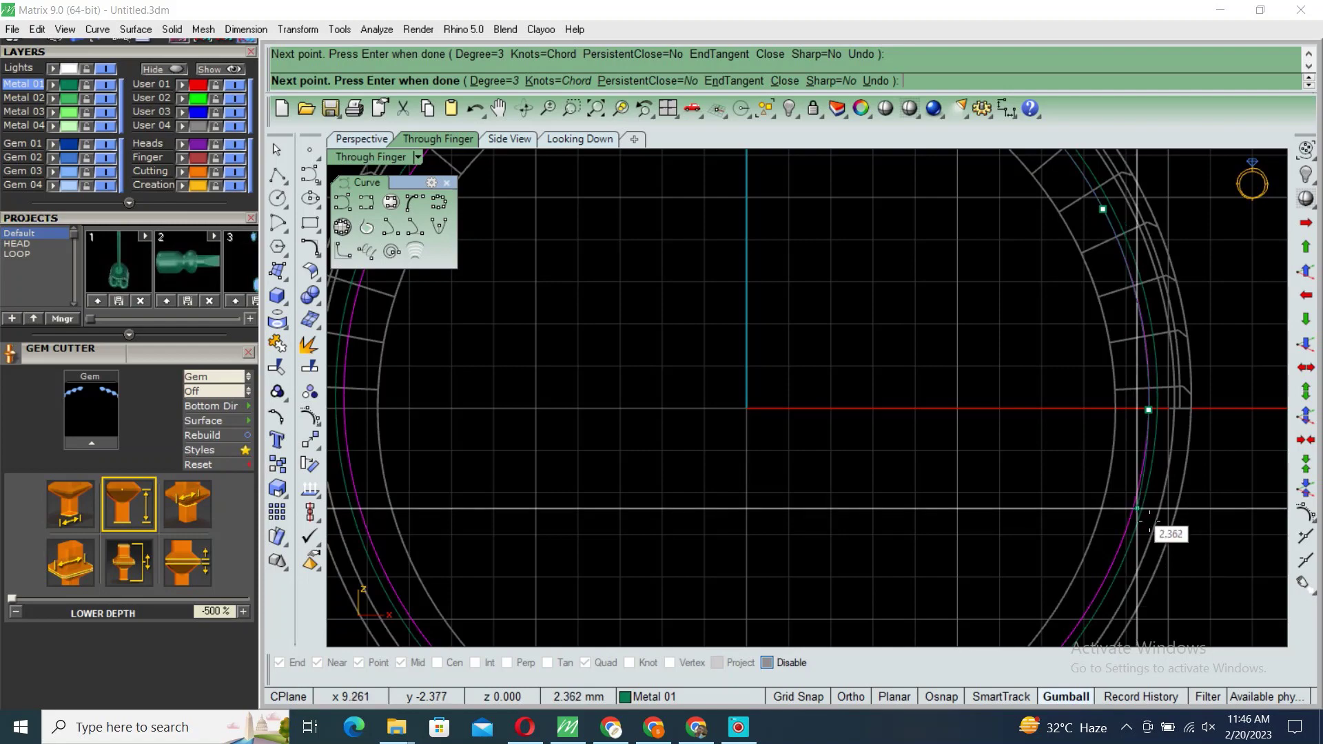
{"action": "scroll", "coordinate": [1149, 520], "scroll_direction": "down", "scroll_amount": 3}
{"action": "scroll", "coordinate": [1140, 444], "scroll_direction": "up", "scroll_amount": 2}
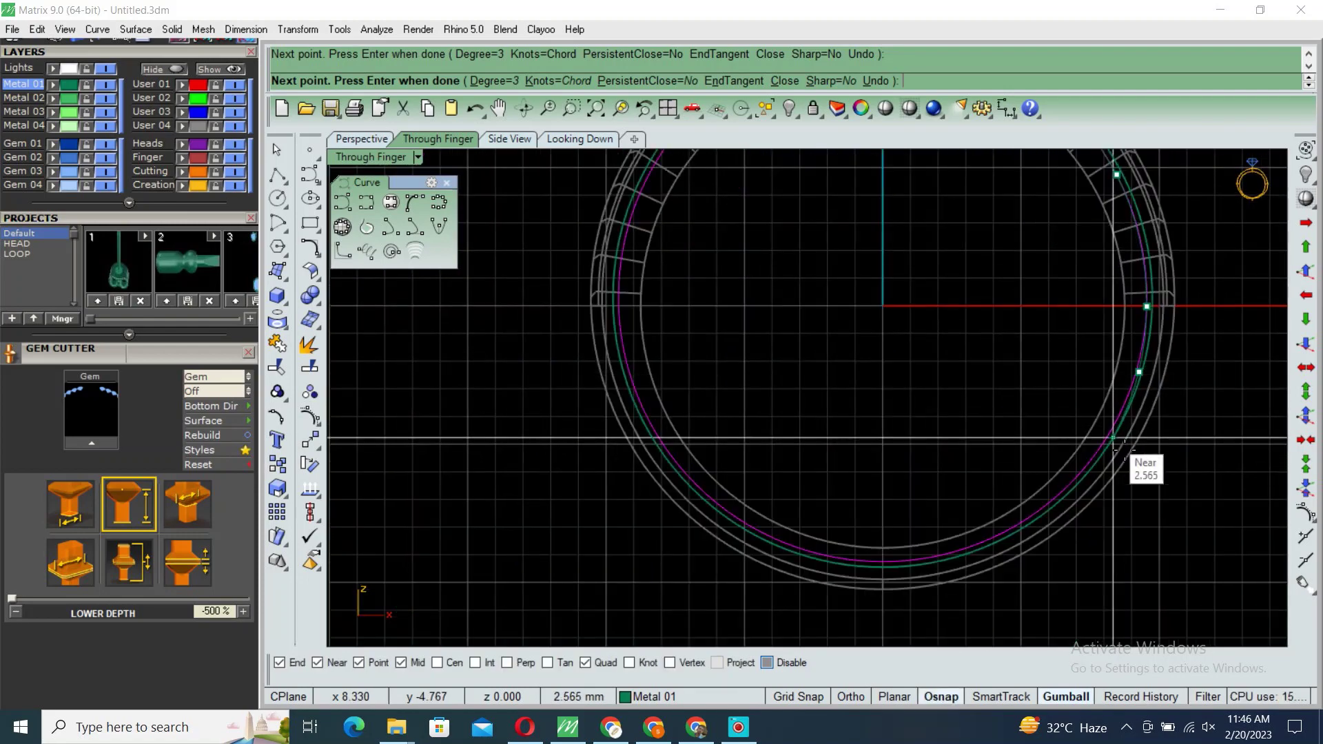
{"action": "left_click", "coordinate": [1113, 438]}
{"action": "left_click", "coordinate": [1059, 503]}
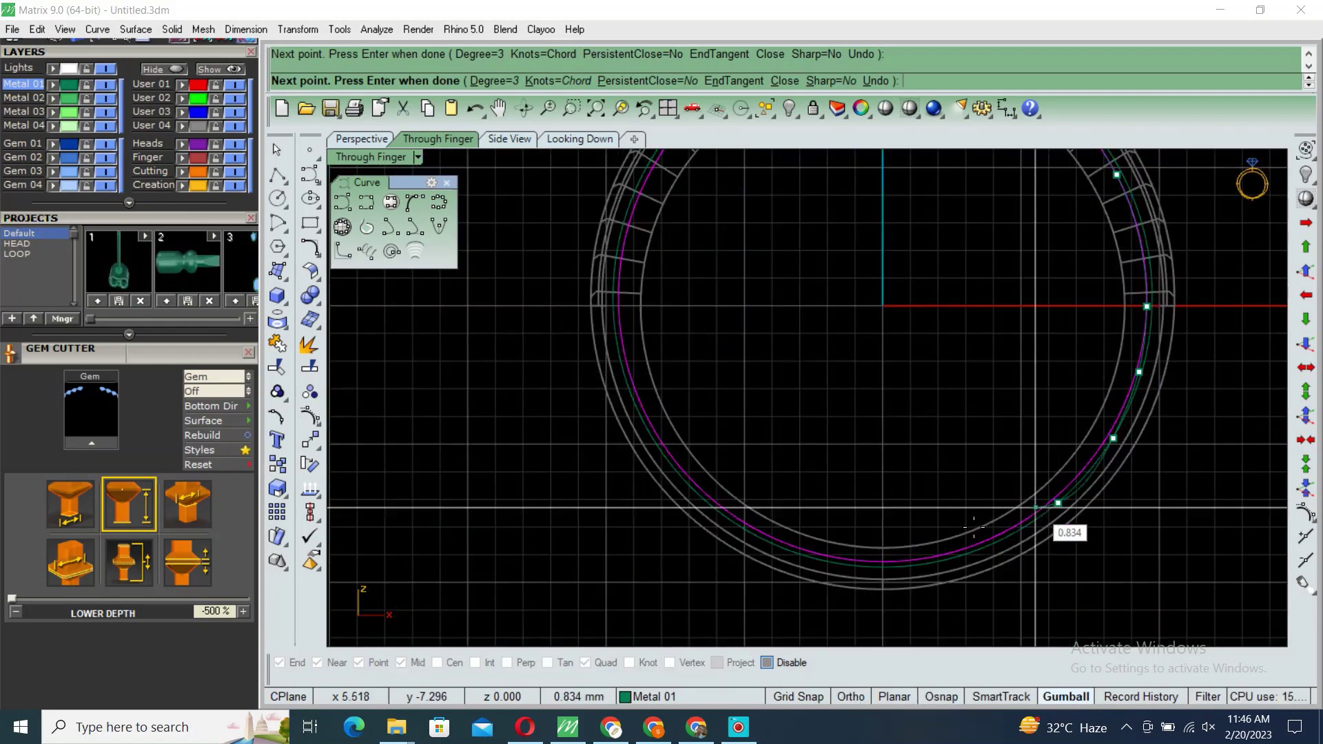
{"action": "left_click", "coordinate": [992, 512]}
{"action": "key", "text": "Return"}
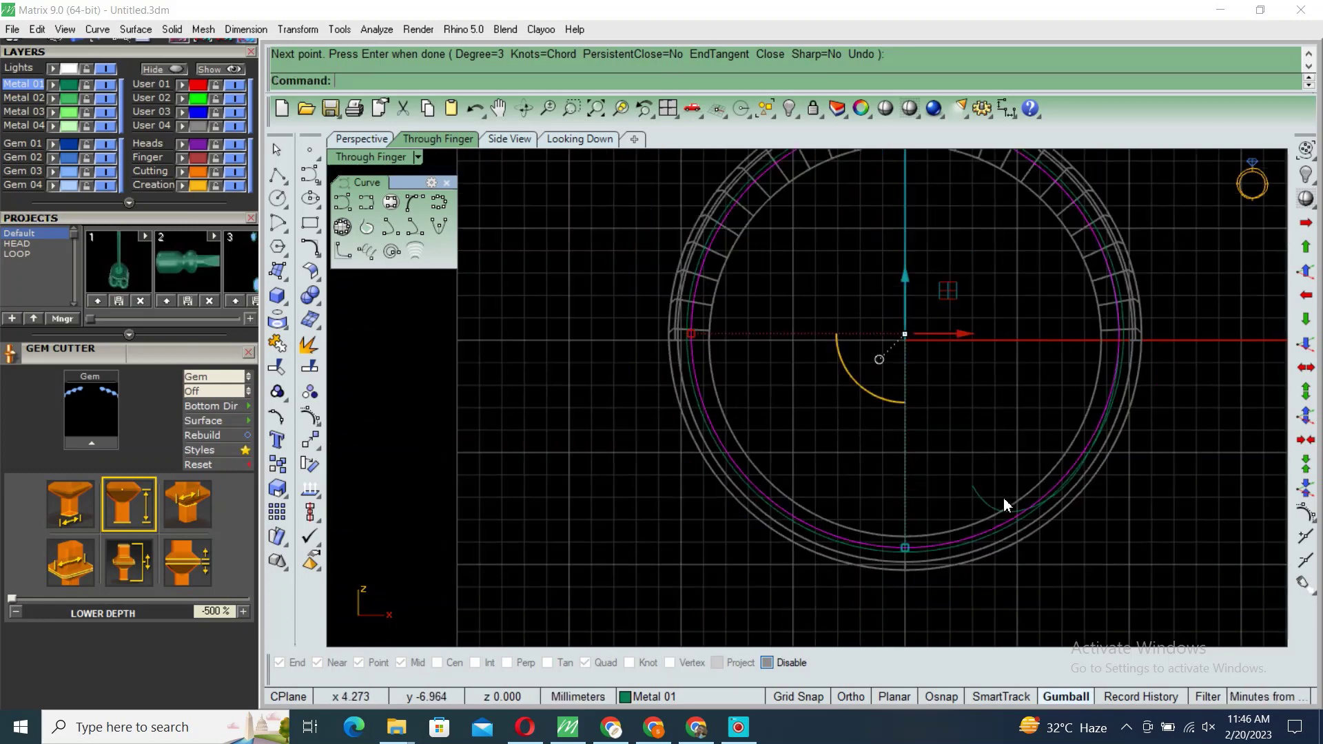
Step: Delete the old magenta ring and split the traced curve at the top centre with a vertical cut plane
{"action": "left_click", "coordinate": [1123, 312]}
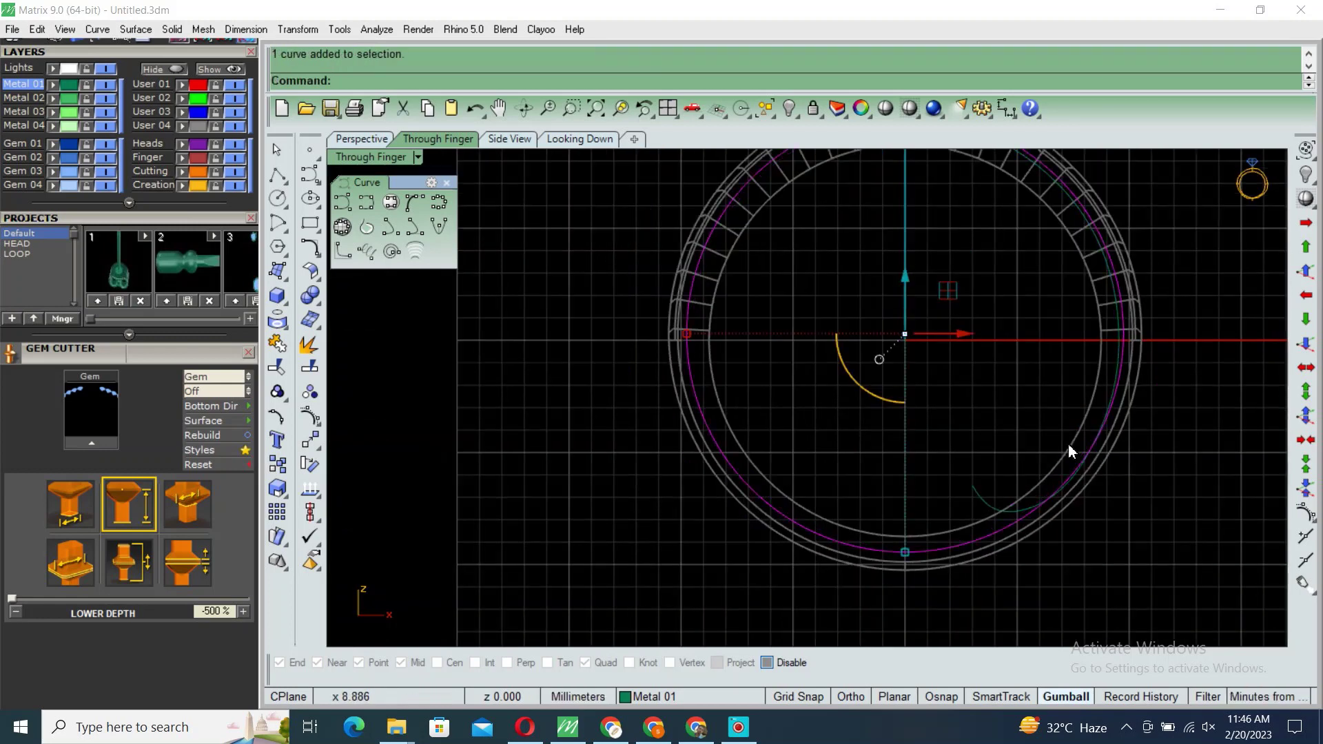
{"action": "key", "text": "Delete"}
{"action": "left_click", "coordinate": [978, 494]}
{"action": "scroll", "coordinate": [929, 463], "scroll_direction": "down", "scroll_amount": 3}
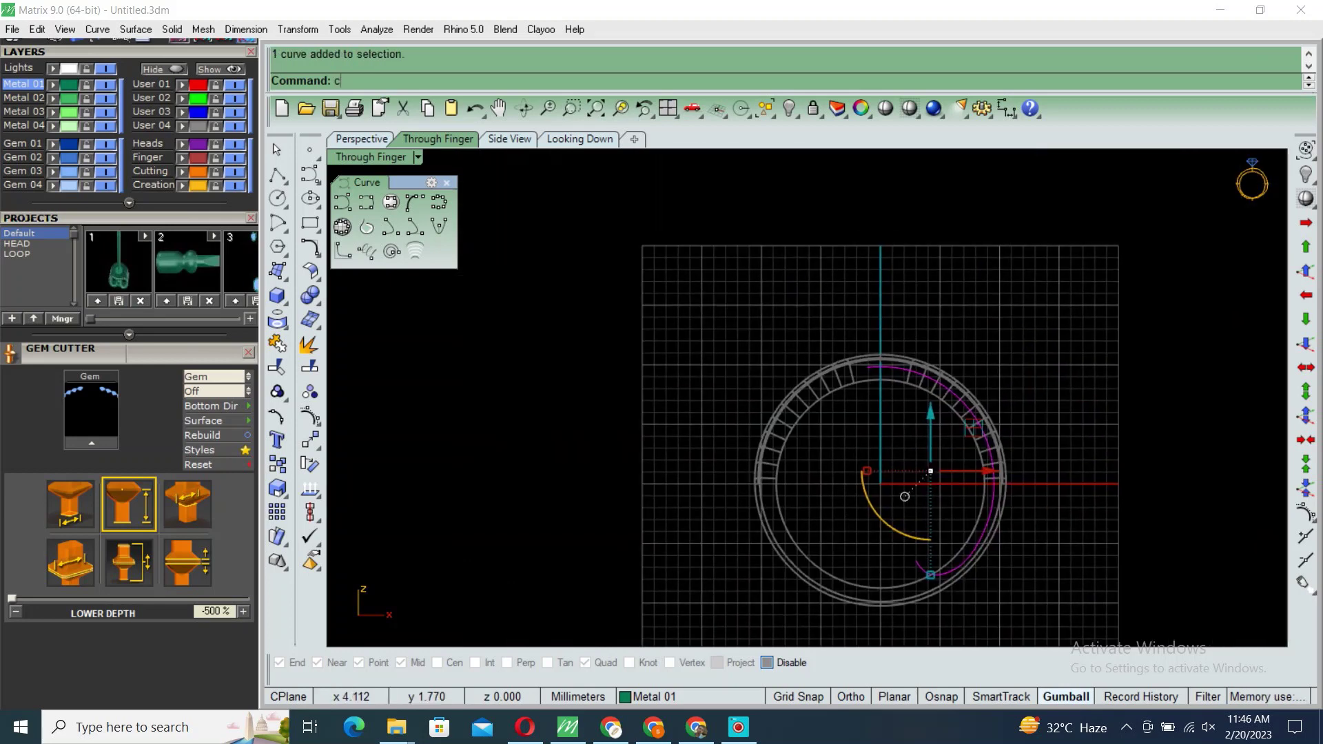
{"action": "type", "text": "CutPlane"}
{"action": "key", "text": "Return"}
{"action": "key", "text": "Escape"}
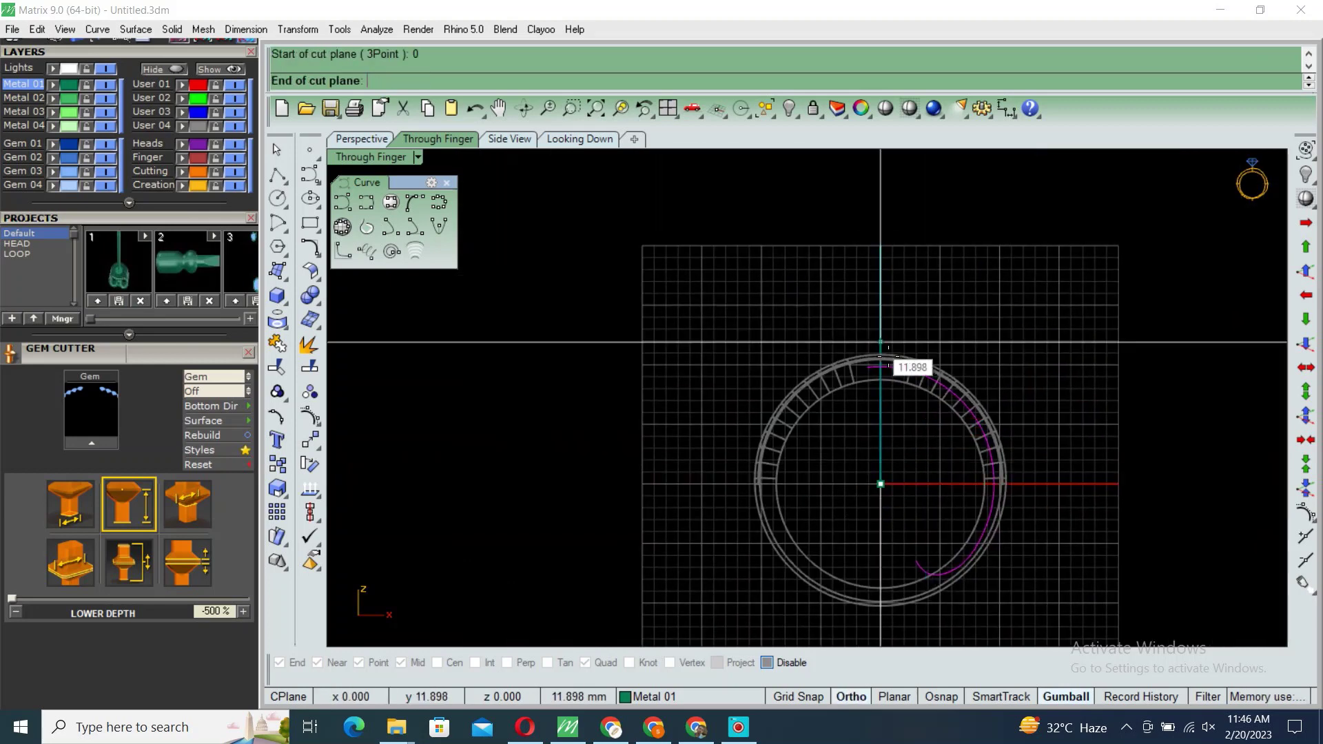
{"action": "key", "text": "ctrl+z"}
{"action": "left_click", "coordinate": [908, 406]}
{"action": "key", "text": "Return"}
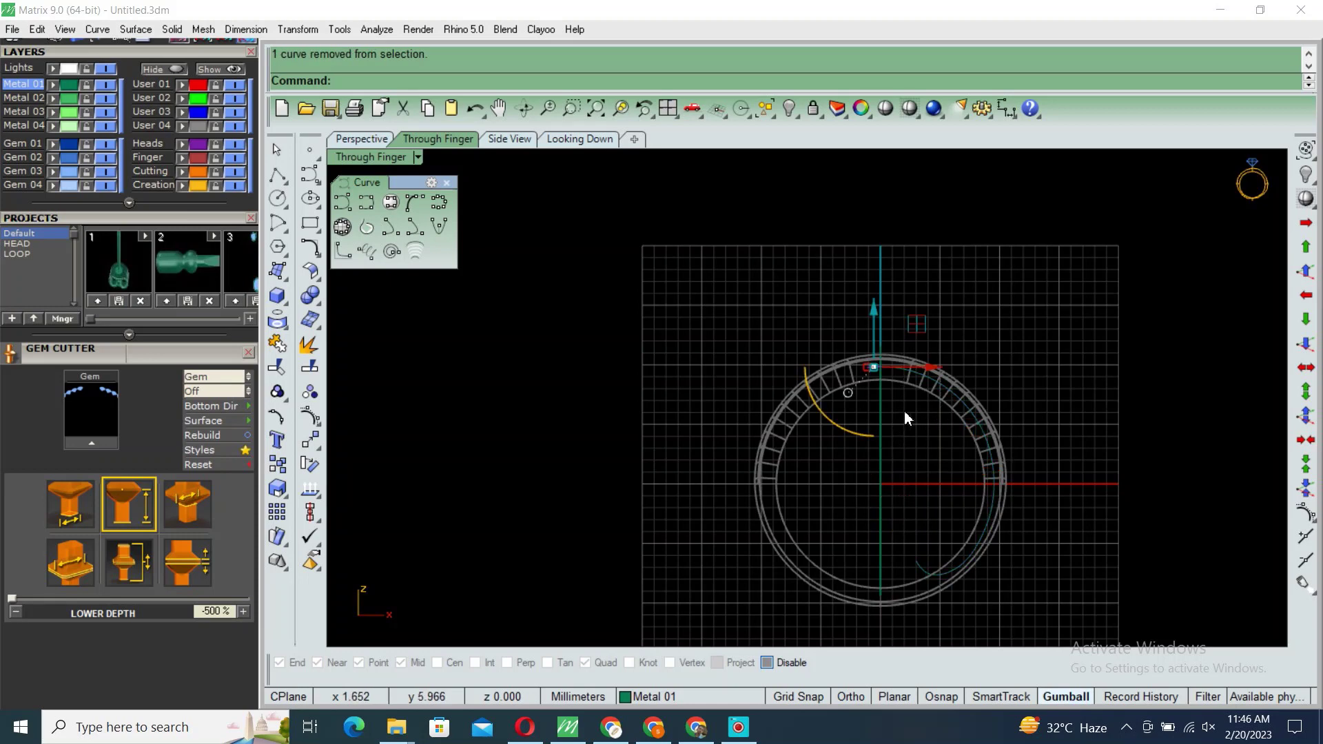
{"action": "key", "text": "Delete"}
Step: Mirror the trimmed arc about the vertical axis through the origin
{"action": "left_click_drag", "start_coordinate": [908, 409], "coordinate": [867, 463]}
{"action": "type", "text": "Mirror"}
{"action": "key", "text": "Return"}
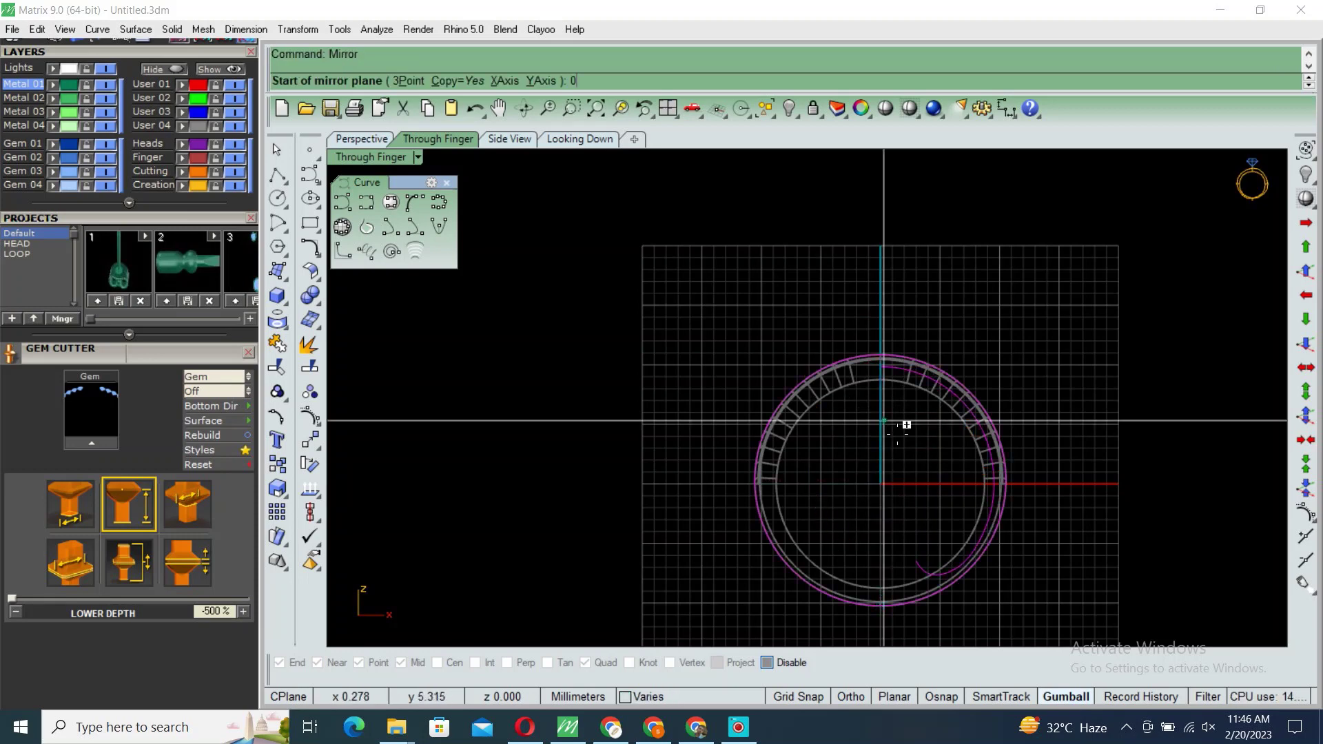
{"action": "type", "text": "0"}
{"action": "key", "text": "Return"}
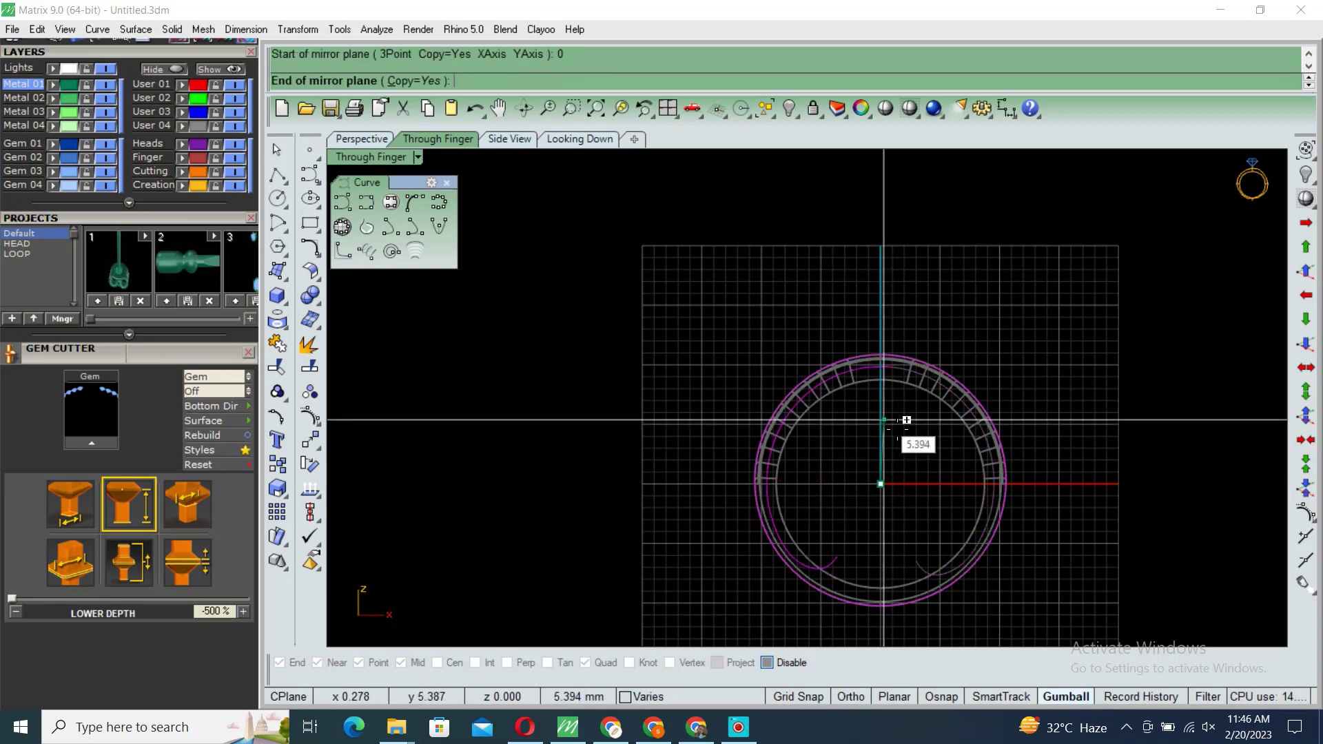
{"action": "left_click", "coordinate": [906, 424]}
{"action": "left_click", "coordinate": [896, 368]}
{"action": "key", "text": "Return"}
{"action": "left_click", "coordinate": [894, 369]}
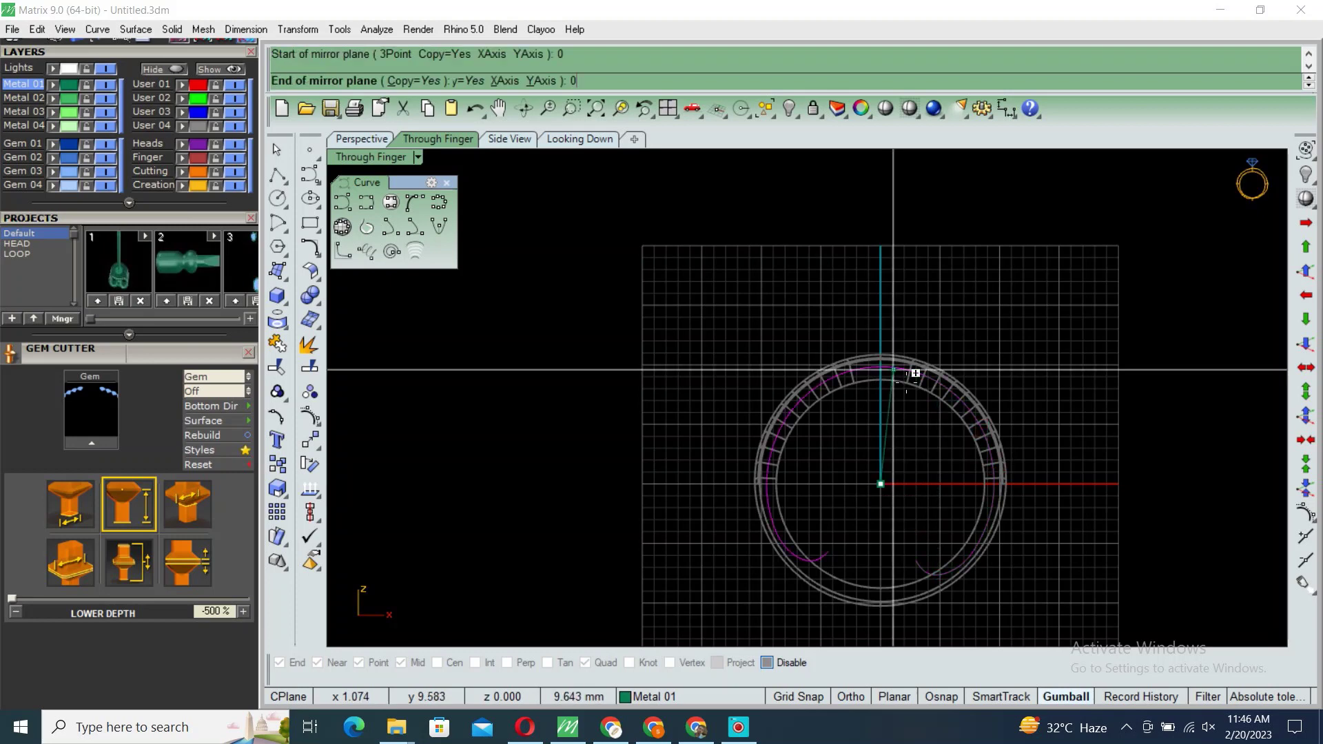
{"action": "left_click", "coordinate": [870, 369]}
{"action": "left_click", "coordinate": [909, 457]}
{"action": "right_click_drag", "start_coordinate": [909, 457], "coordinate": [918, 427]}
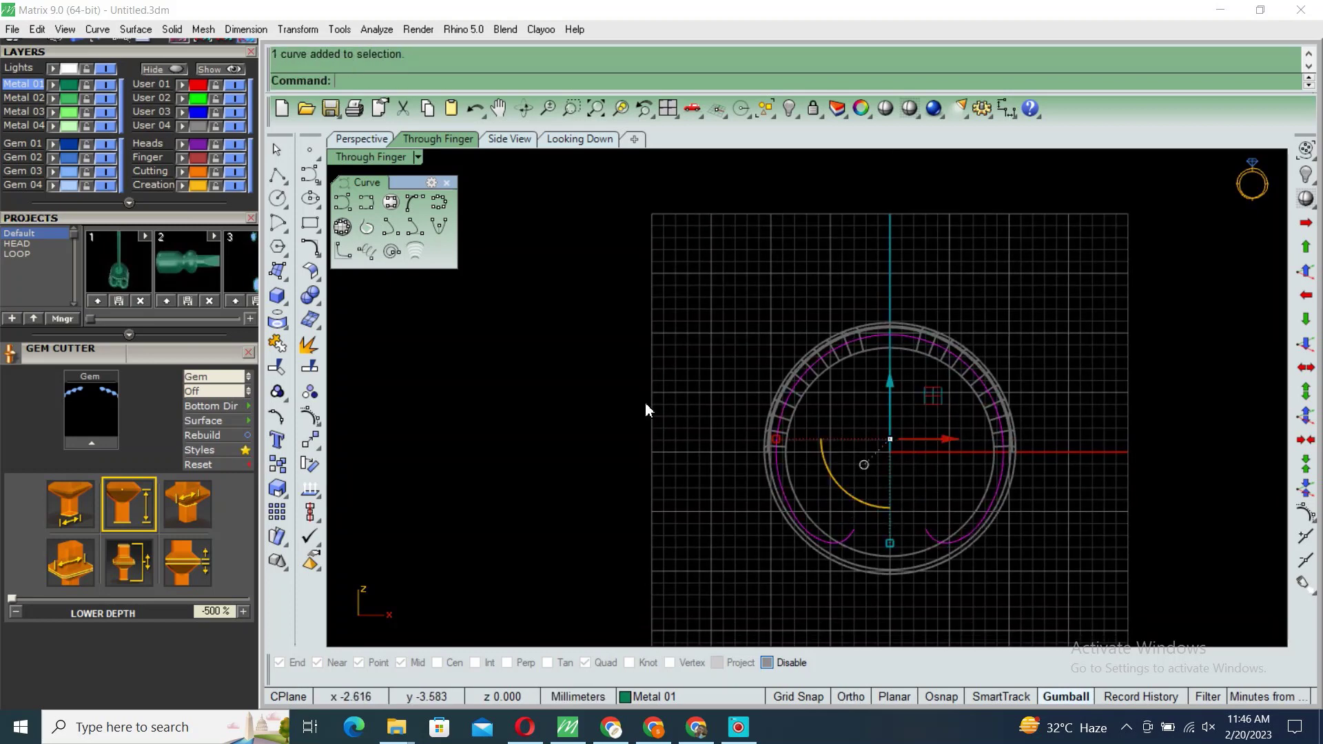
Step: Draw a flat polyline across the bottom between the two arc ends
{"action": "left_click", "coordinate": [277, 175]}
{"action": "left_click", "coordinate": [854, 529]}
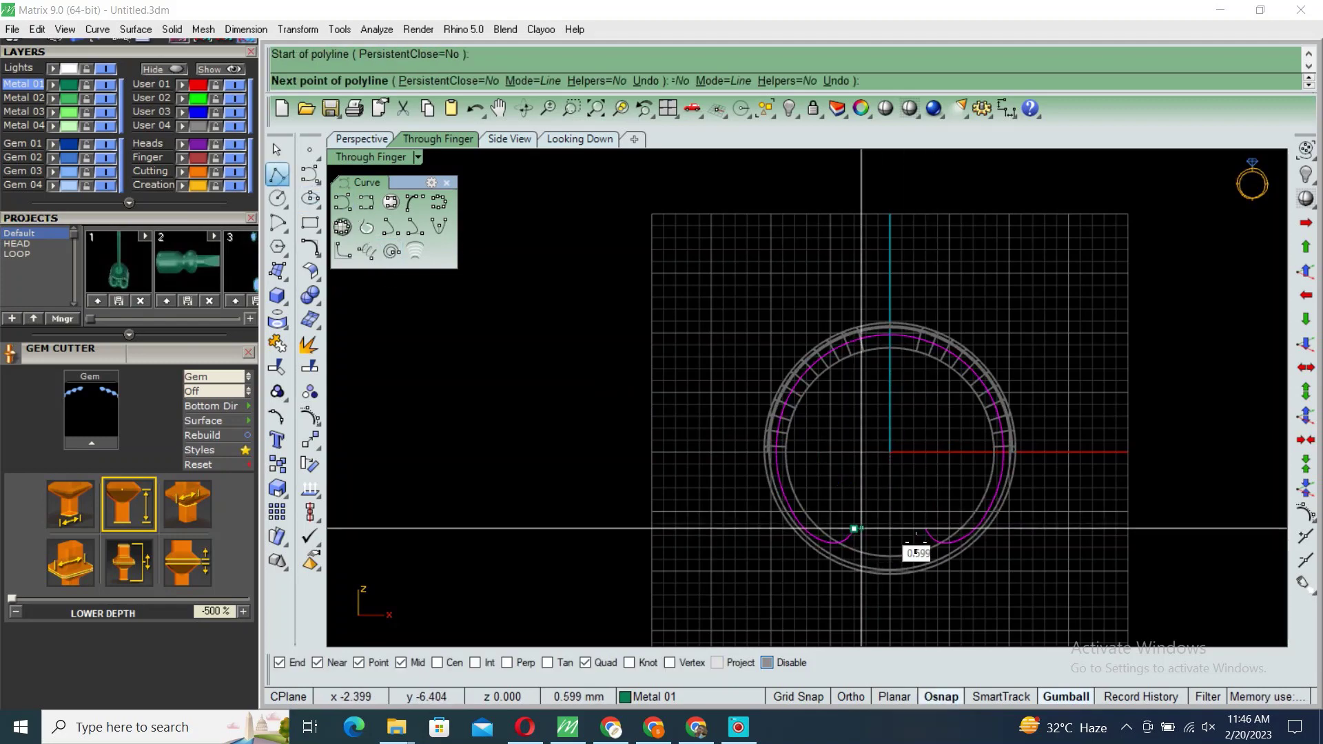
{"action": "left_click", "coordinate": [925, 529]}
{"action": "key", "text": "Return"}
Step: Join the mirrored arcs and bottom line into one closed outline
{"action": "right_click_drag", "start_coordinate": [931, 567], "coordinate": [934, 535]}
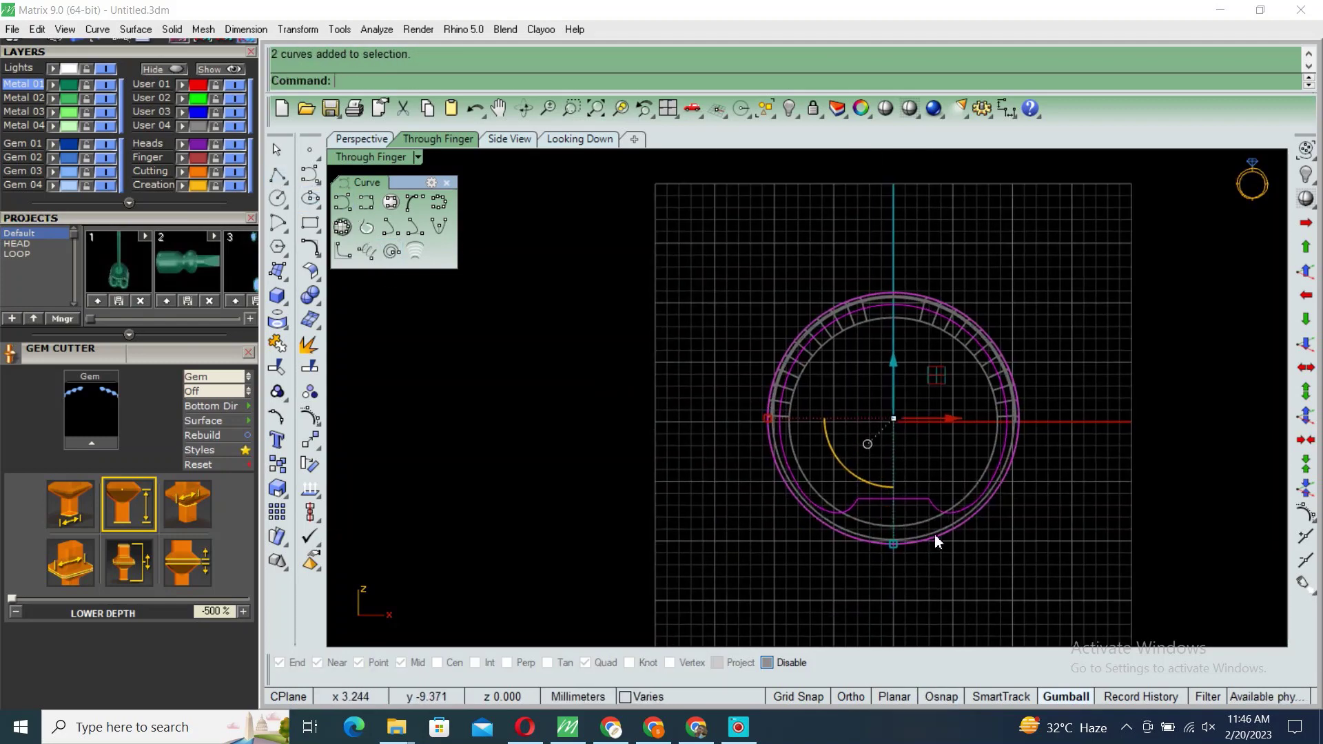
{"action": "scroll", "coordinate": [953, 528], "scroll_direction": "up", "scroll_amount": 2}
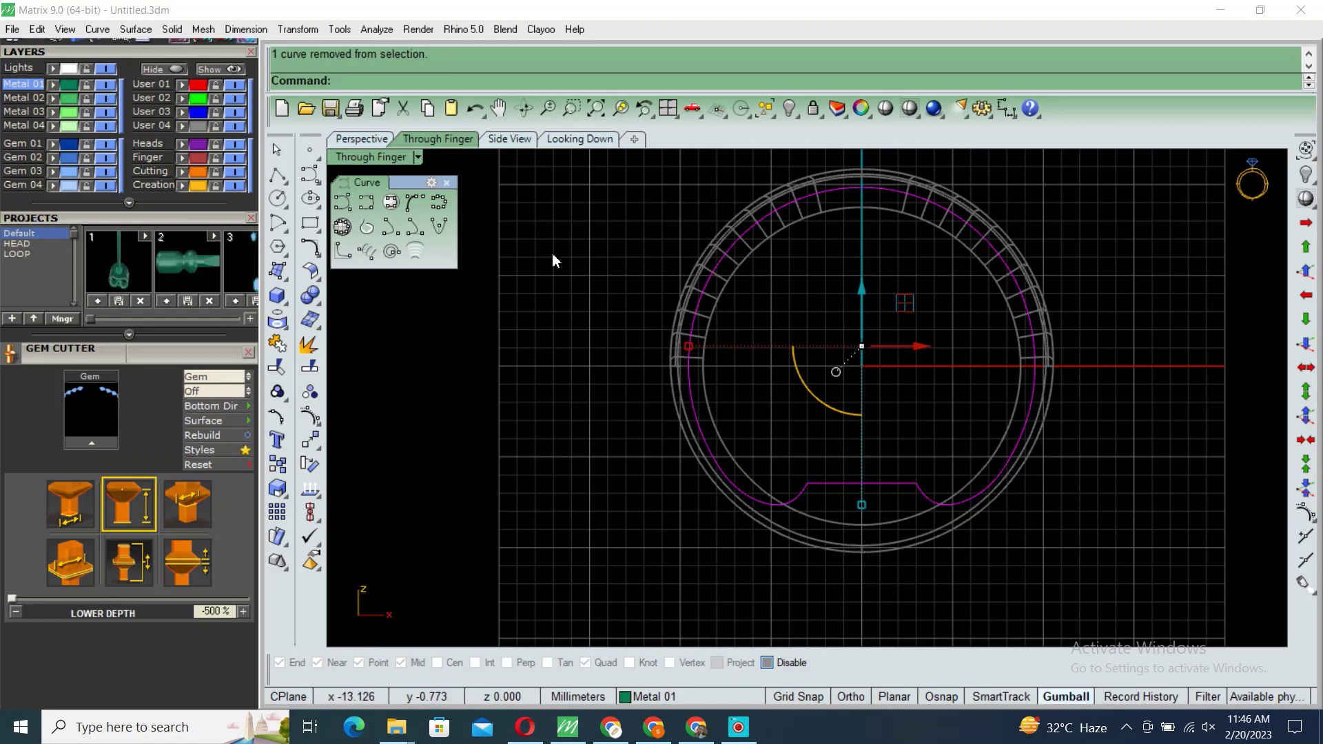
{"action": "key", "text": "ctrl+j"}
{"action": "double_click", "coordinate": [396, 157]}
Step: Extrude the closed outline into a cutter solid in the enlarged side view
{"action": "double_click", "coordinate": [864, 406]}
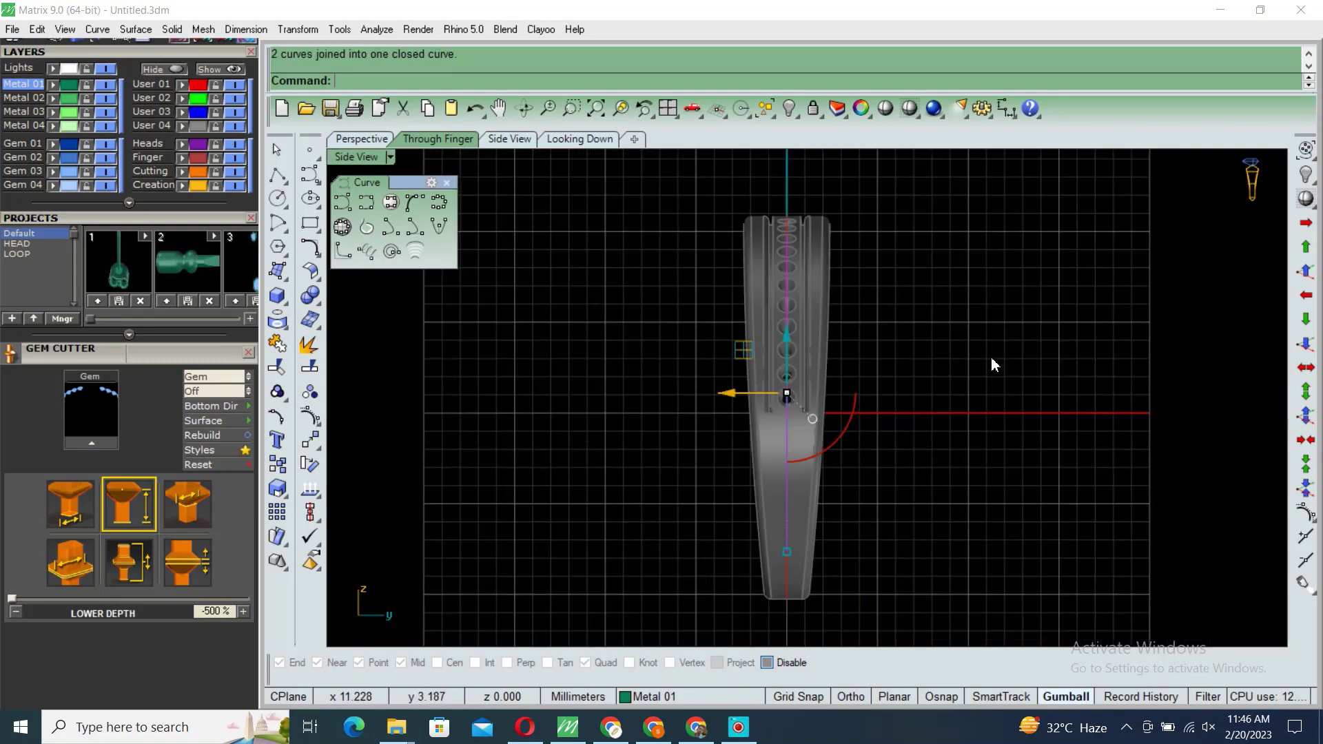
{"action": "left_click", "coordinate": [909, 108]}
{"action": "type", "text": "e"}
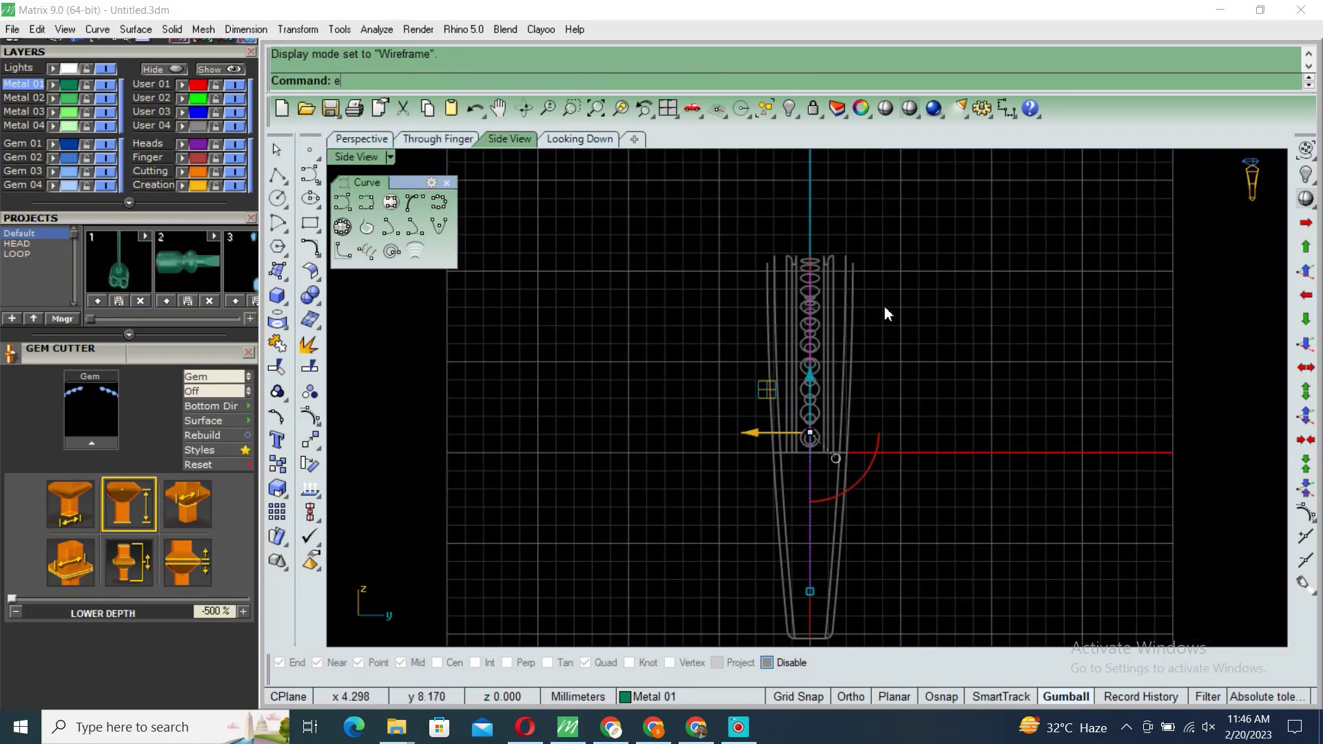
{"action": "key", "text": "Return"}
{"action": "scroll", "coordinate": [883, 306], "scroll_direction": "up", "scroll_amount": 1}
{"action": "right_click_drag", "start_coordinate": [866, 308], "coordinate": [927, 298]}
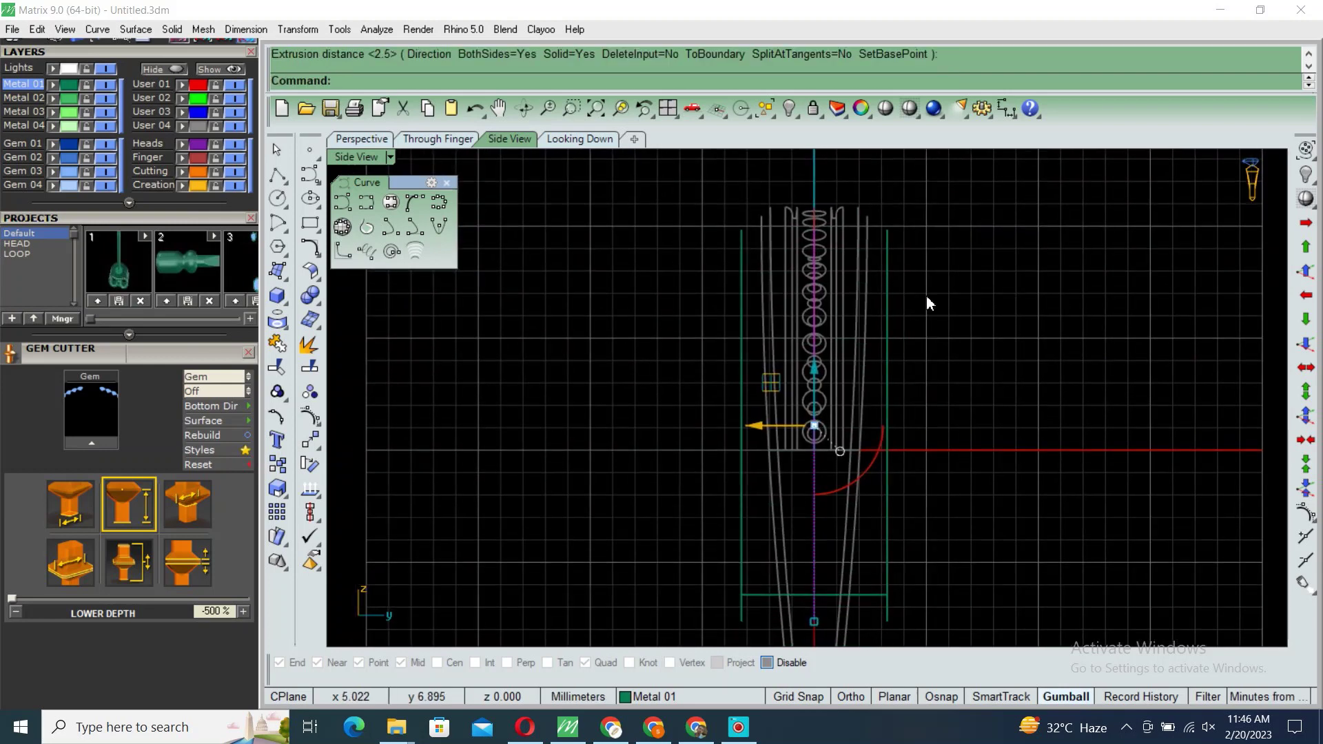
{"action": "key", "text": "Return"}
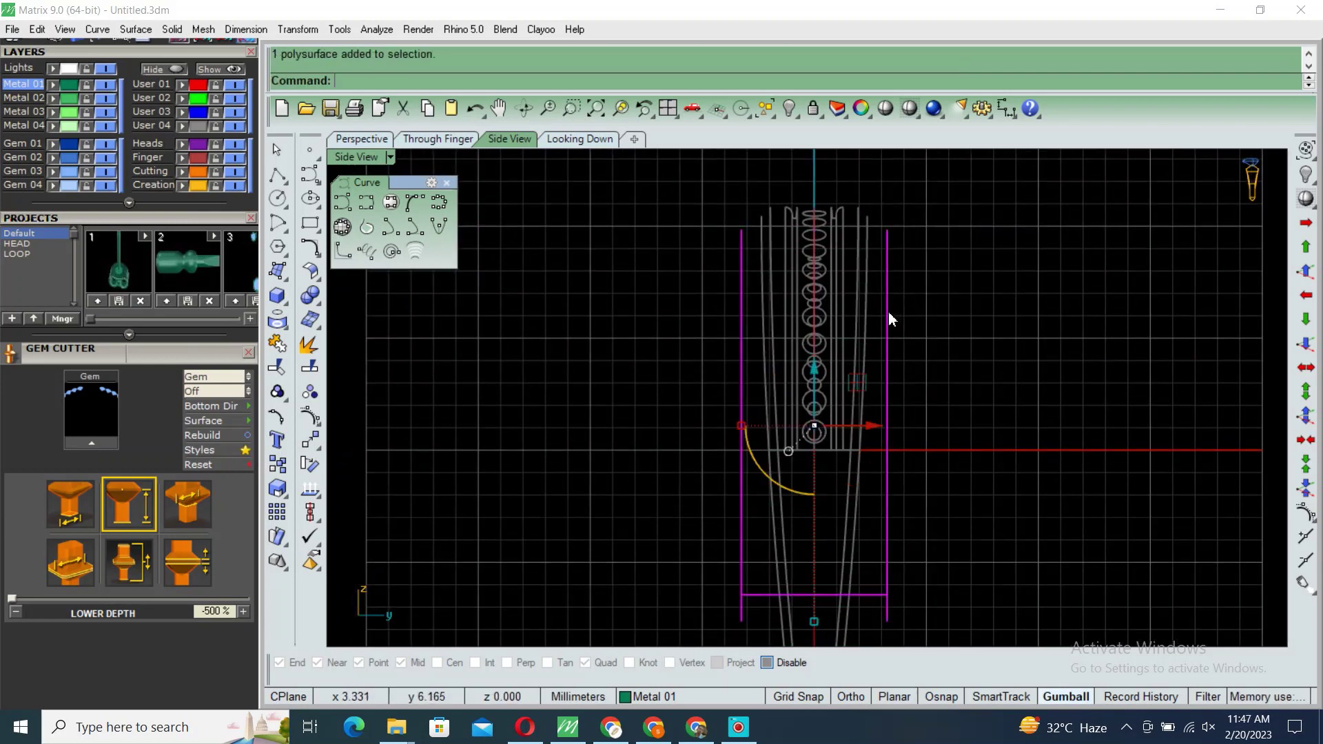
{"action": "left_click", "coordinate": [909, 108]}
{"action": "scroll", "coordinate": [928, 341], "scroll_direction": "down", "scroll_amount": 1}
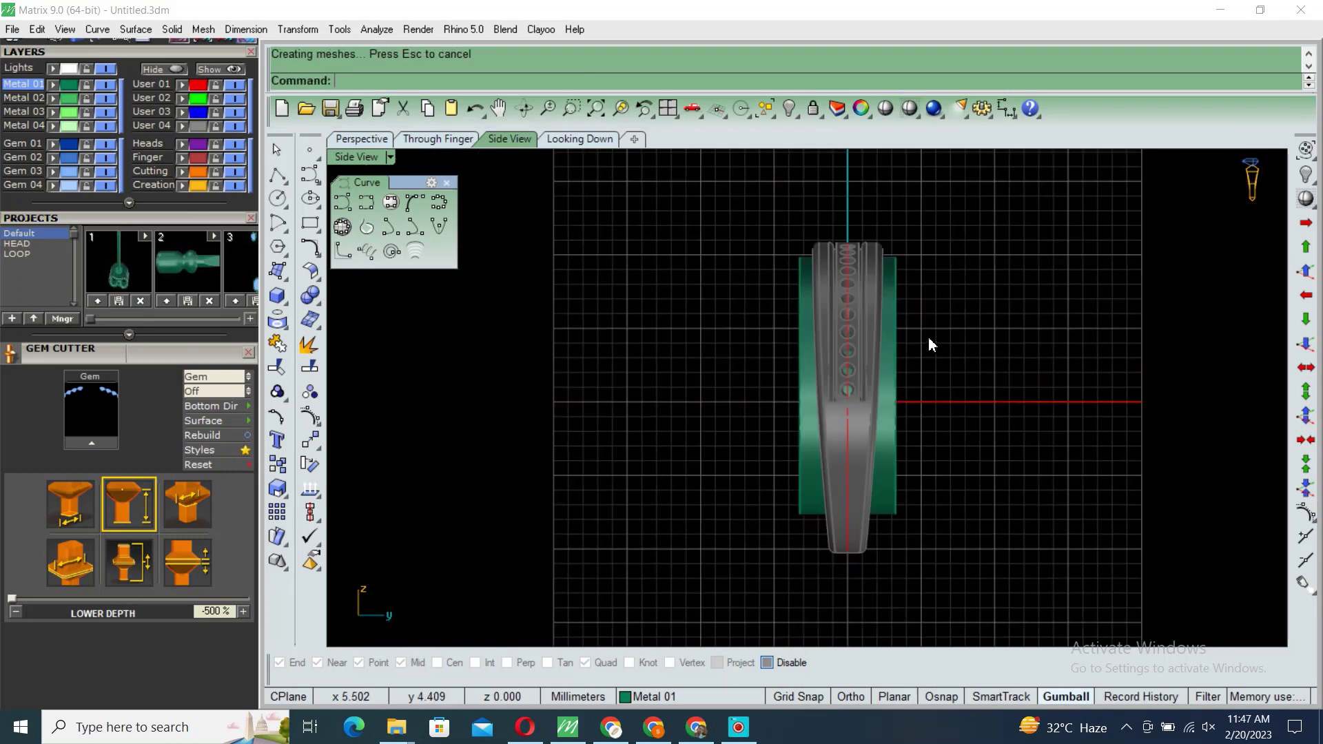
Step: Unlock the gem-set band and duplicate its outer side edge as a curve
{"action": "key", "text": "ctrl+alt+l"}
{"action": "type", "text": "upEdge"}
{"action": "key", "text": "Return"}
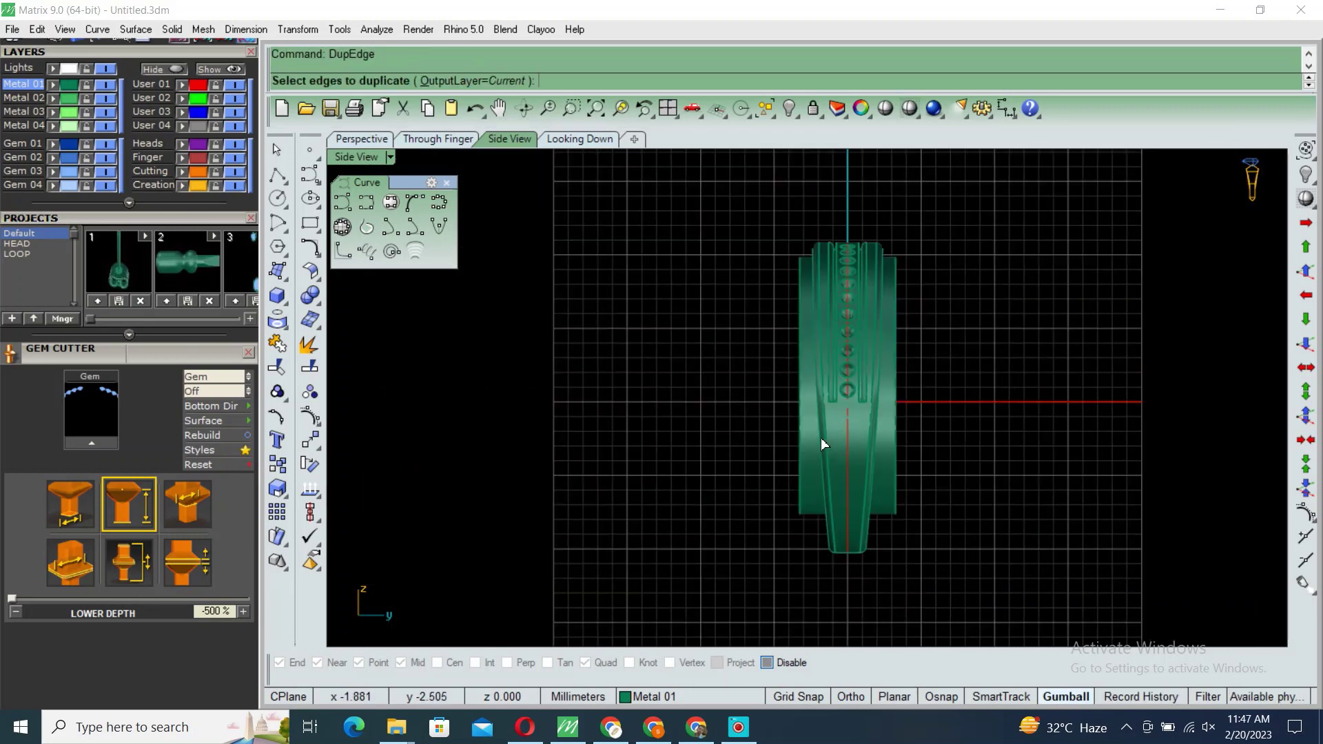
{"action": "left_click", "coordinate": [821, 437]}
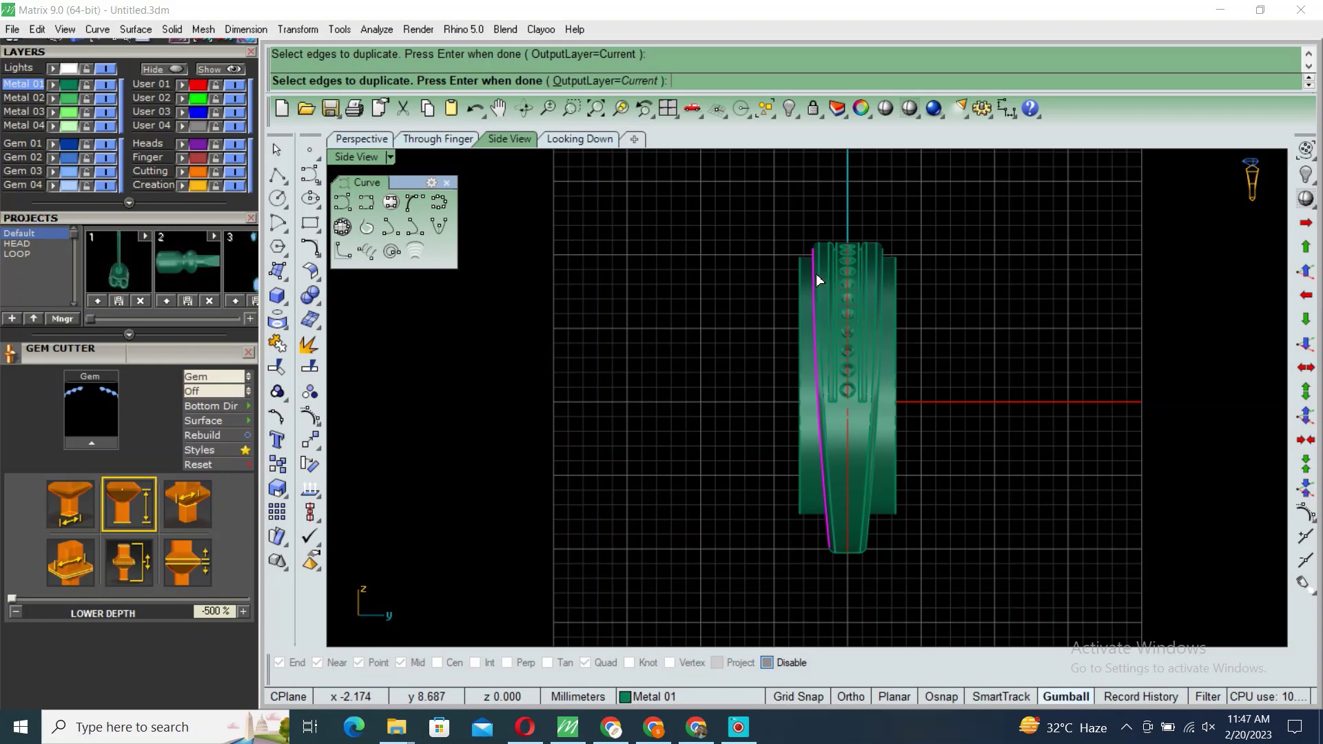
{"action": "key", "text": "Return"}
{"action": "right_click_drag", "start_coordinate": [886, 394], "coordinate": [945, 378]}
Step: Project the copied edge flat onto the construction plane, then select it with the cutter in wireframe
{"action": "type", "text": "pc"}
{"action": "key", "text": "Return"}
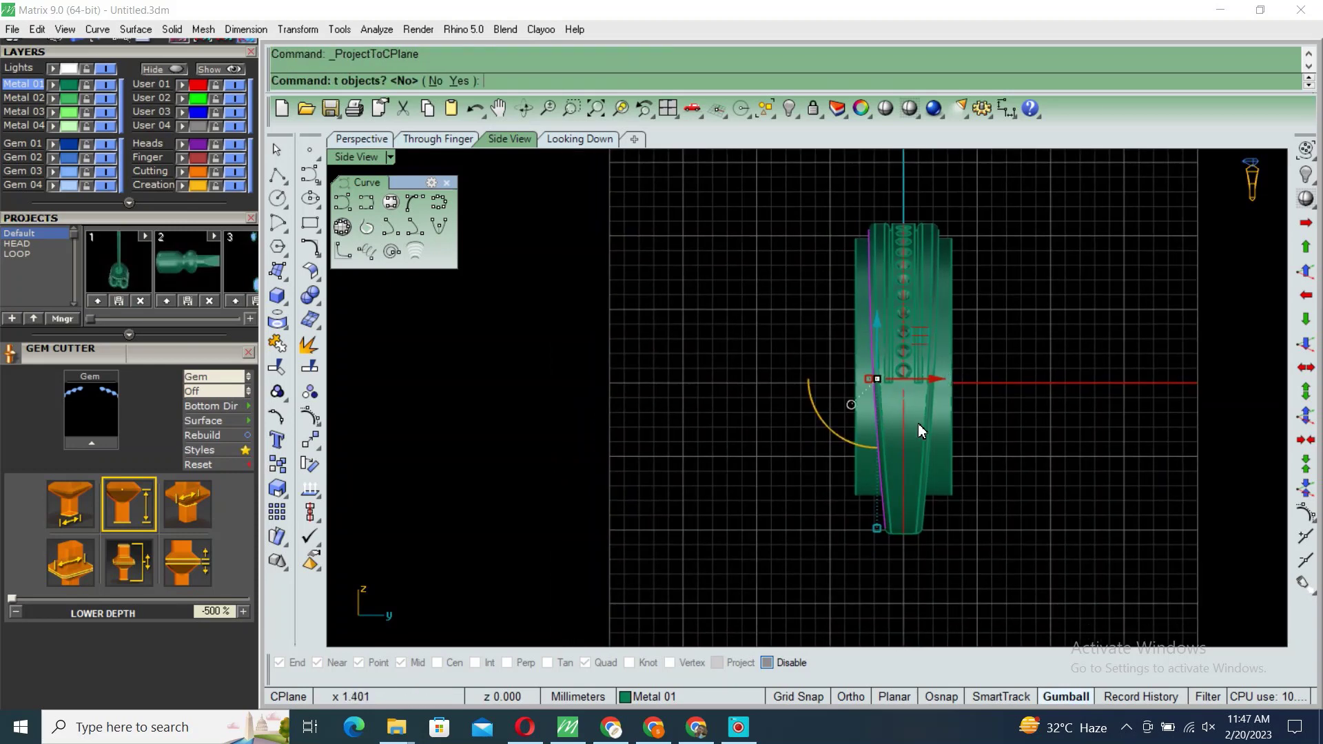
{"action": "key", "text": "Delete"}
{"action": "left_click", "coordinate": [908, 108]}
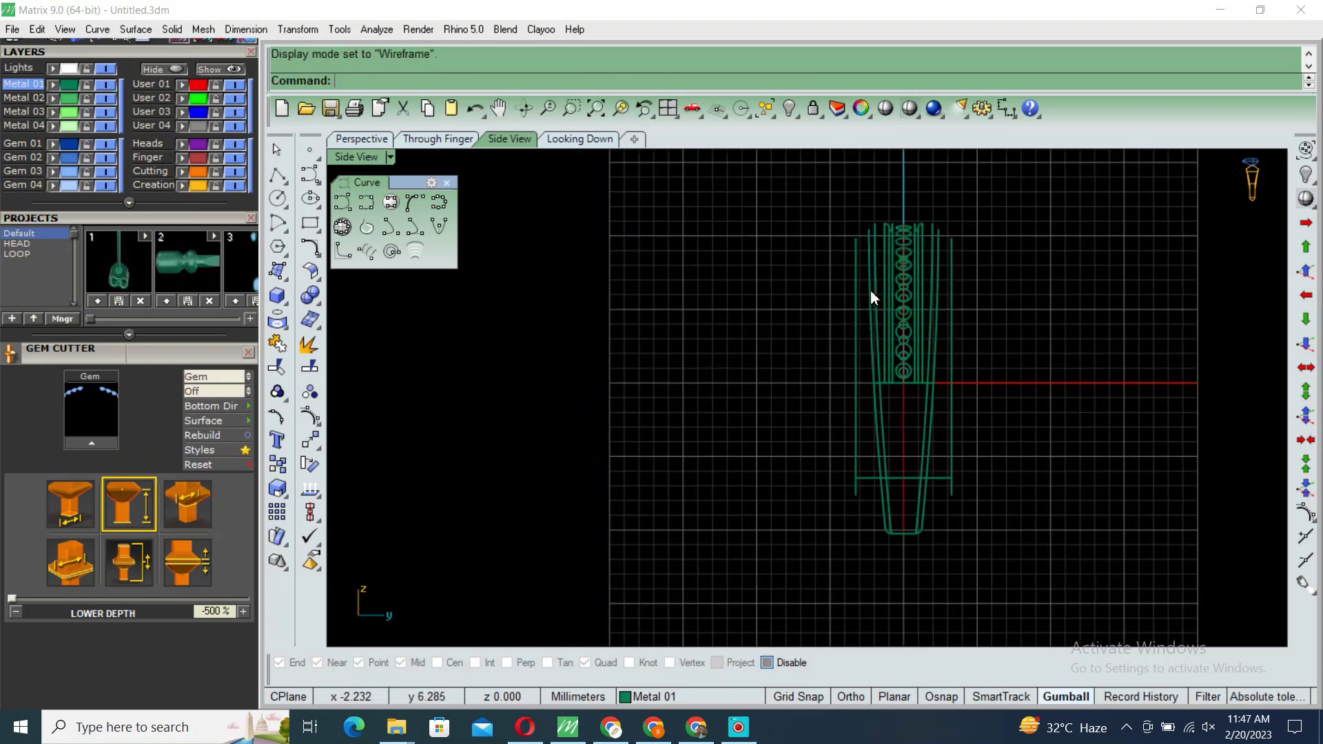
{"action": "scroll", "coordinate": [870, 291], "scroll_direction": "up", "scroll_amount": 1}
{"action": "left_click", "coordinate": [868, 287]}
{"action": "left_click", "coordinate": [849, 337], "text": "shift"}
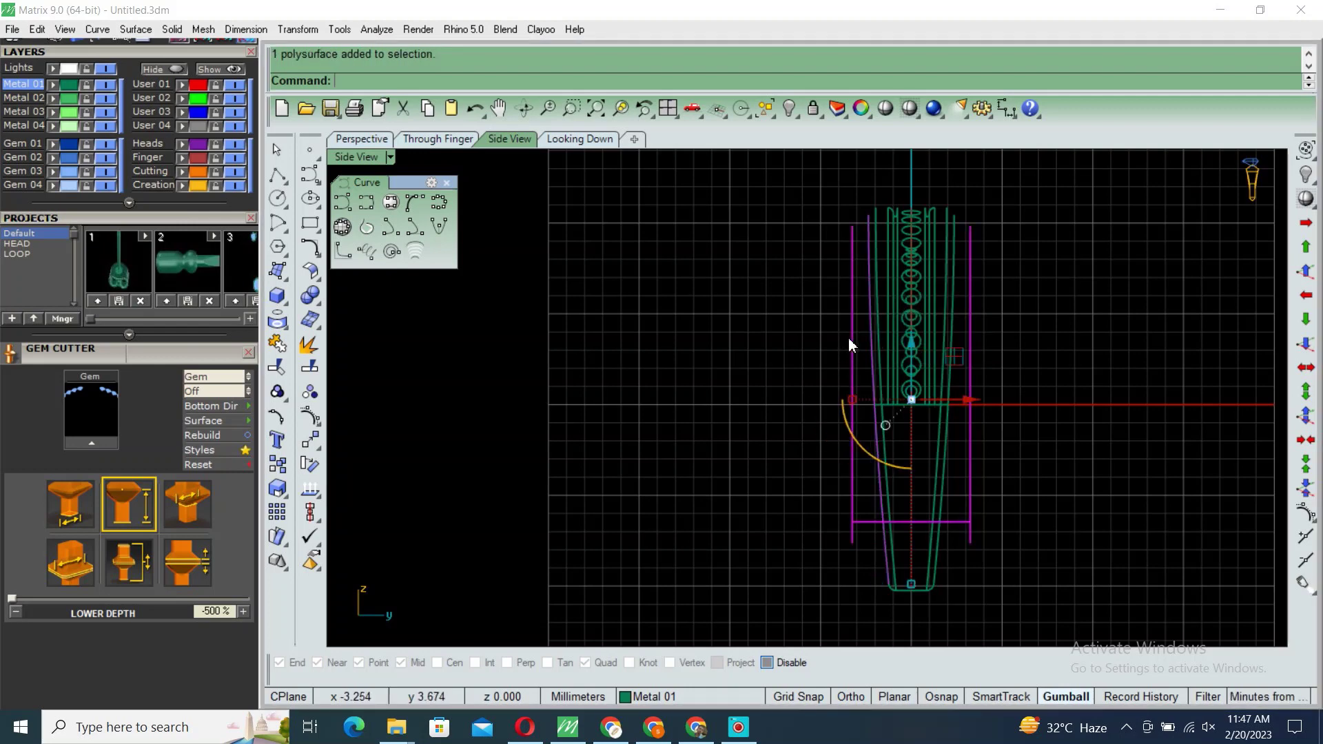
{"action": "scroll", "coordinate": [849, 337], "scroll_direction": "down", "scroll_amount": 1}
Step: Hide the band and cutter, trace a smooth curve along the edge line, and delete the original
{"action": "type", "text": "h"}
{"action": "key", "text": "Return"}
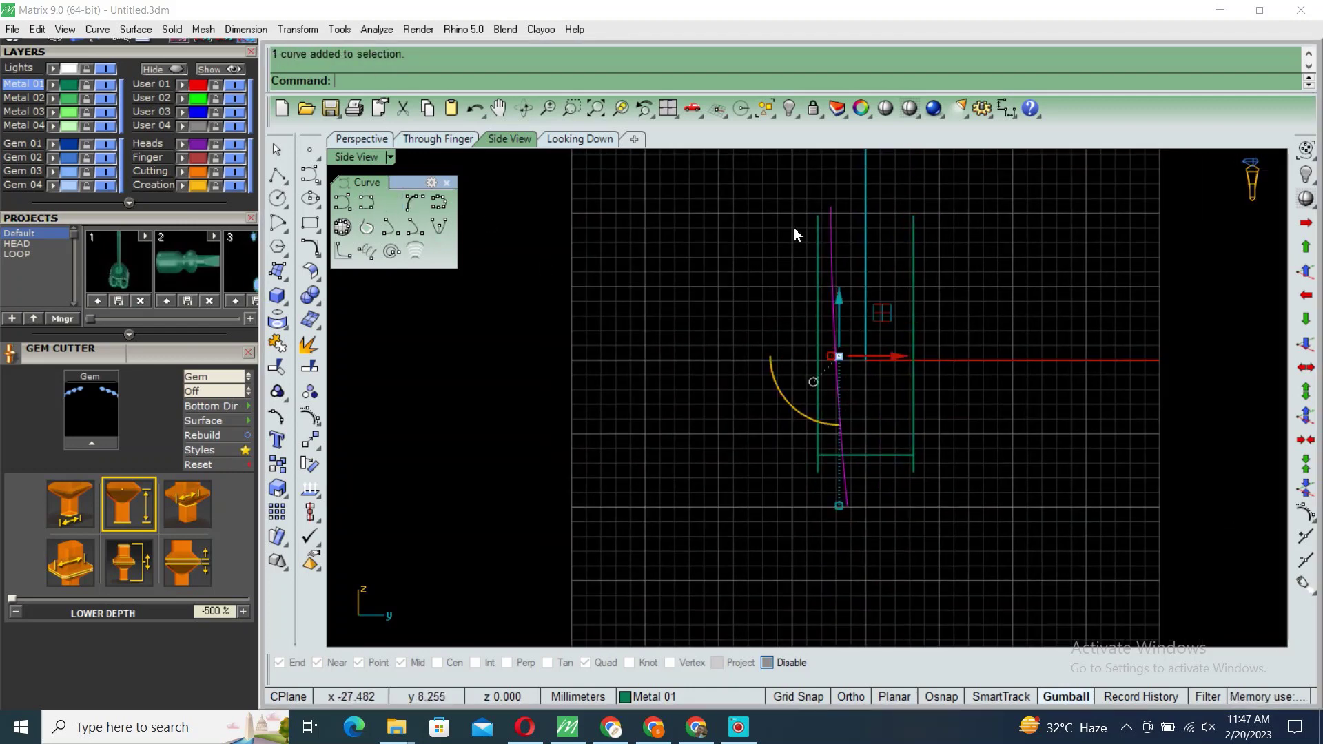
{"action": "left_click", "coordinate": [369, 204]}
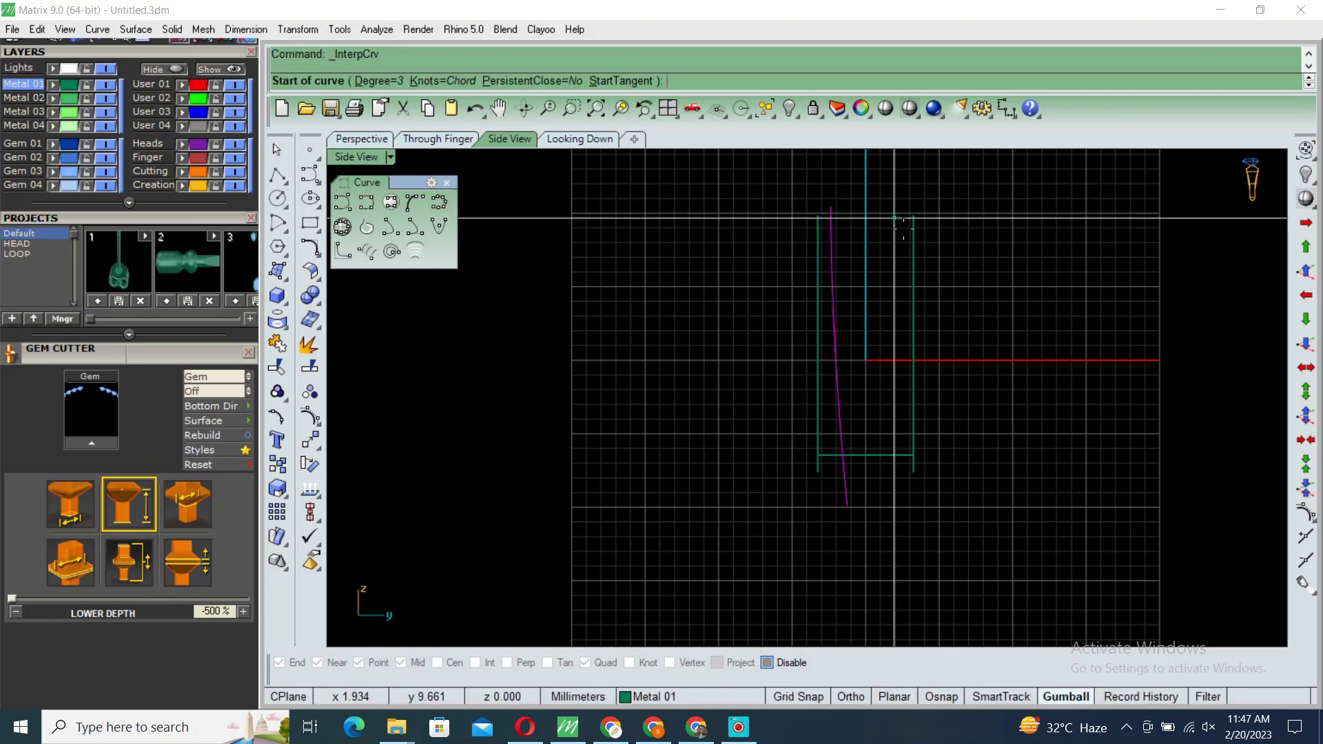
{"action": "left_click", "coordinate": [831, 206]}
{"action": "left_click", "coordinate": [832, 253]}
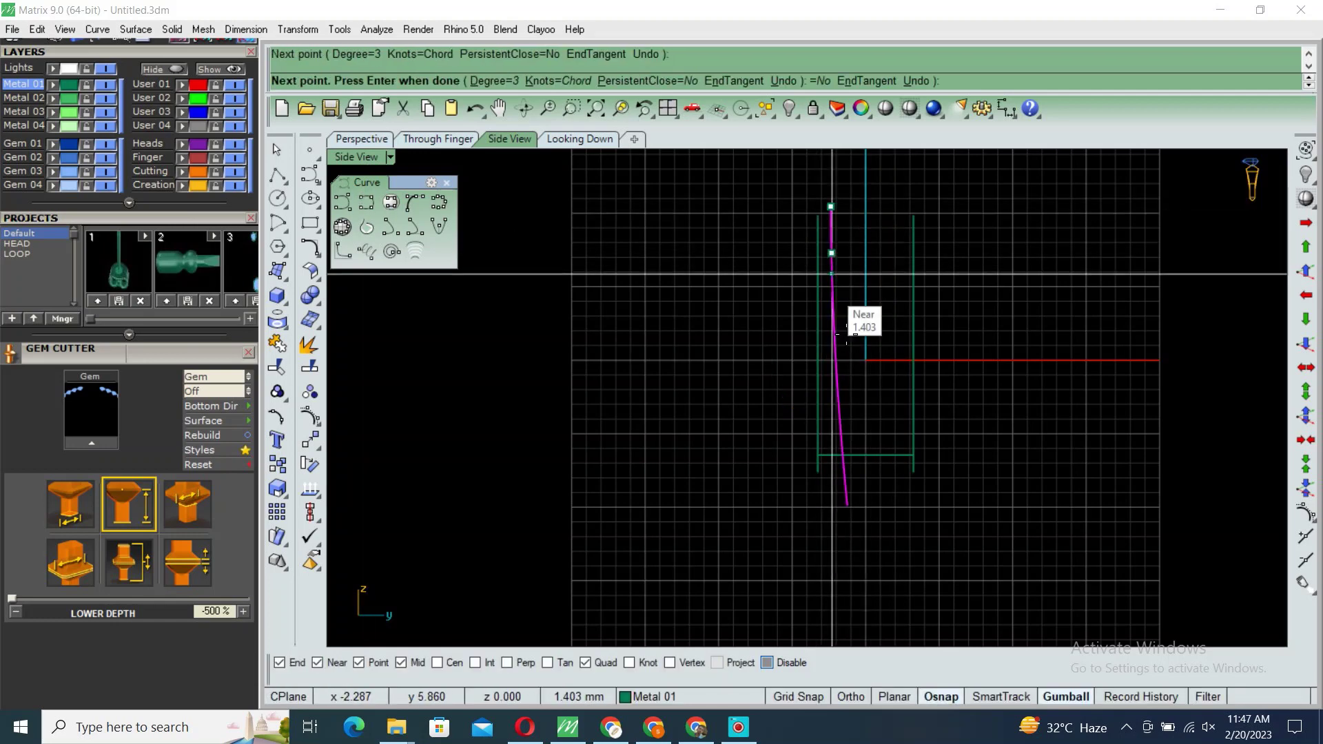
{"action": "left_click", "coordinate": [835, 332]}
{"action": "left_click", "coordinate": [840, 419]}
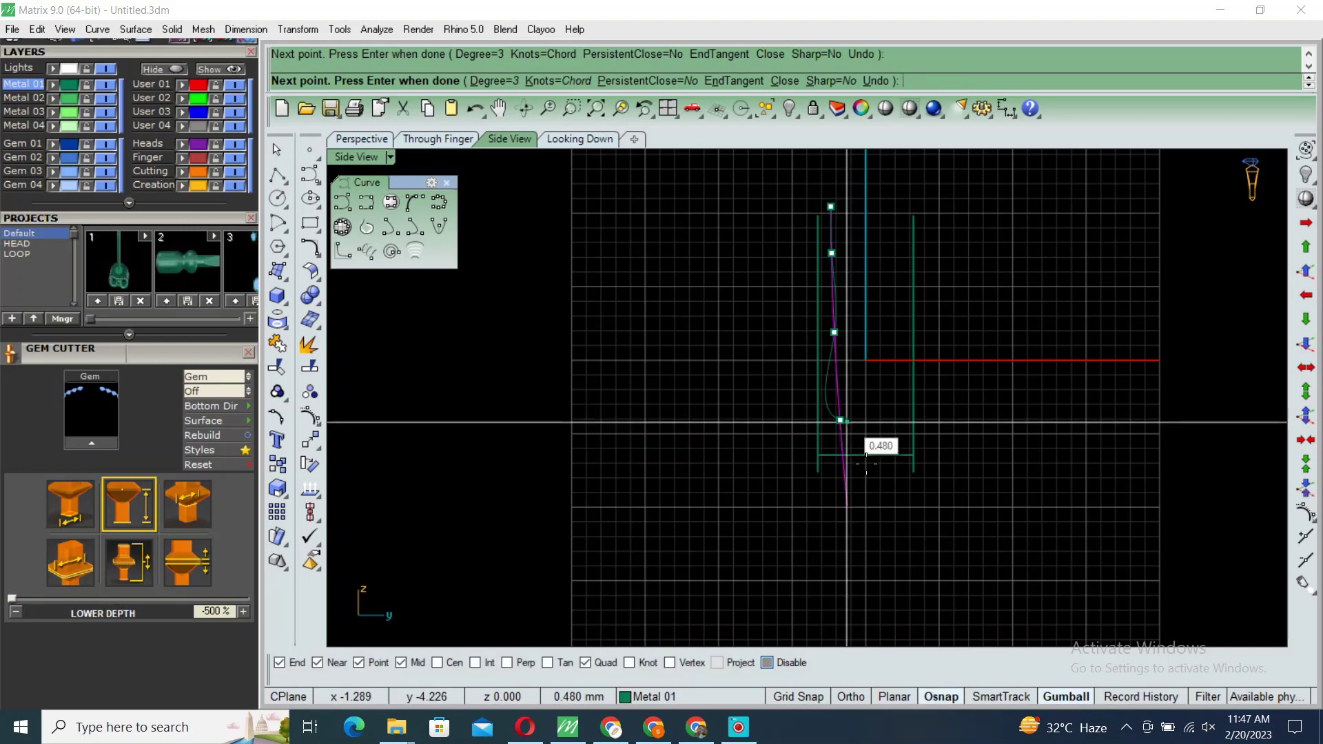
{"action": "left_click", "coordinate": [844, 491]}
{"action": "key", "text": "Return"}
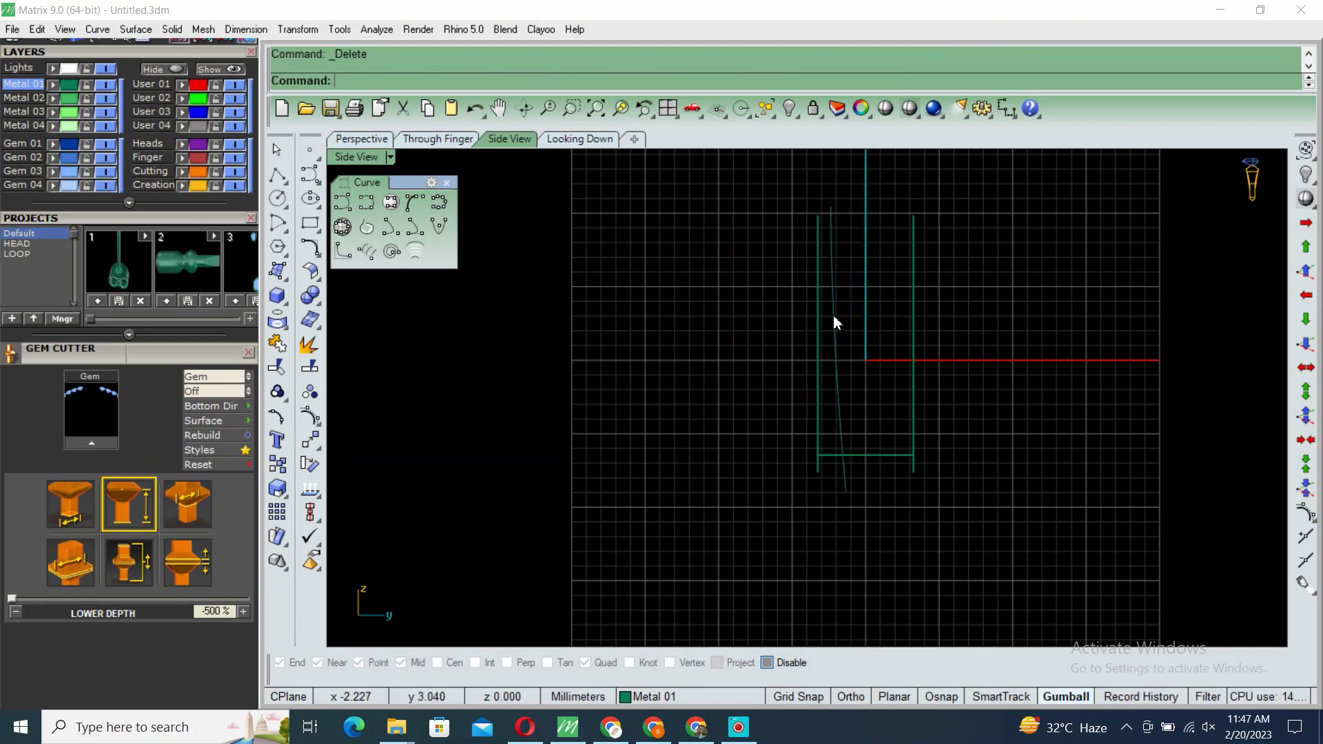
Step: Offset the smooth profile curve by 0.8 to one side
{"action": "left_click", "coordinate": [833, 316]}
{"action": "type", "text": "offset"}
{"action": "key", "text": "Return"}
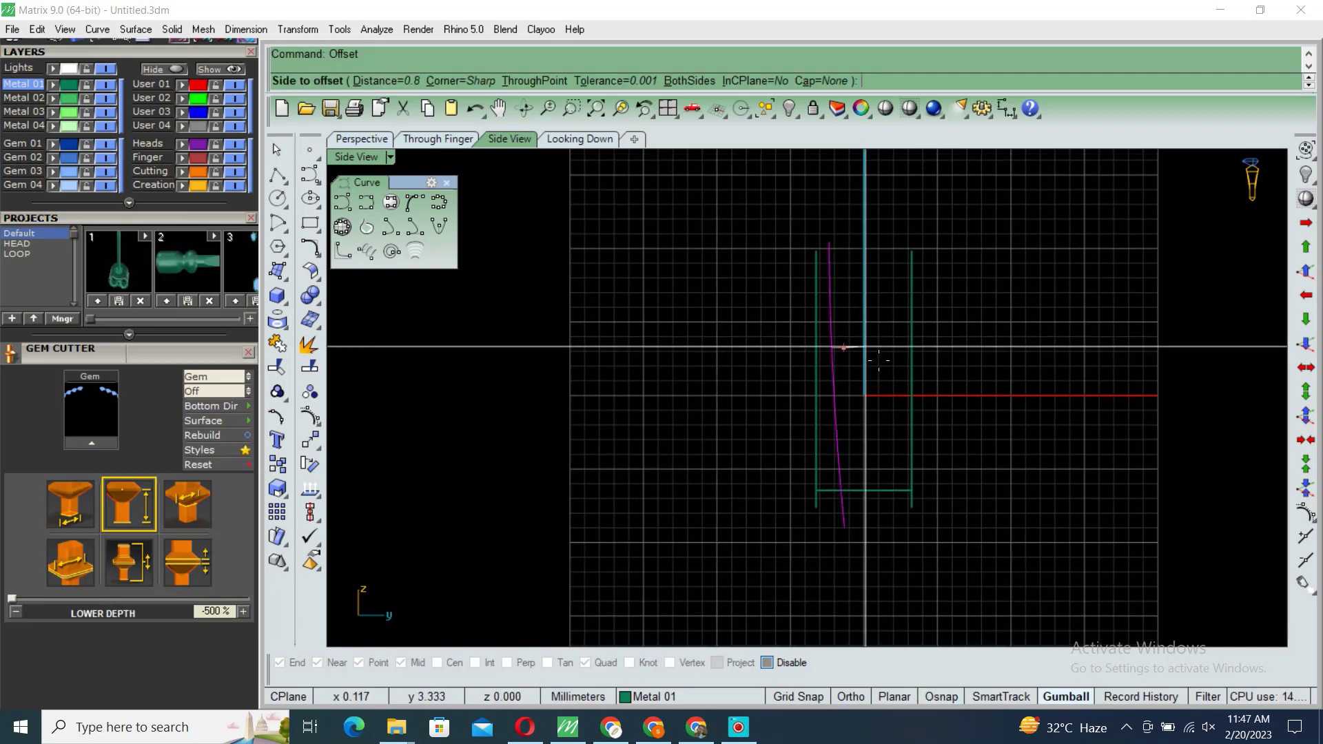
{"action": "left_click", "coordinate": [865, 346]}
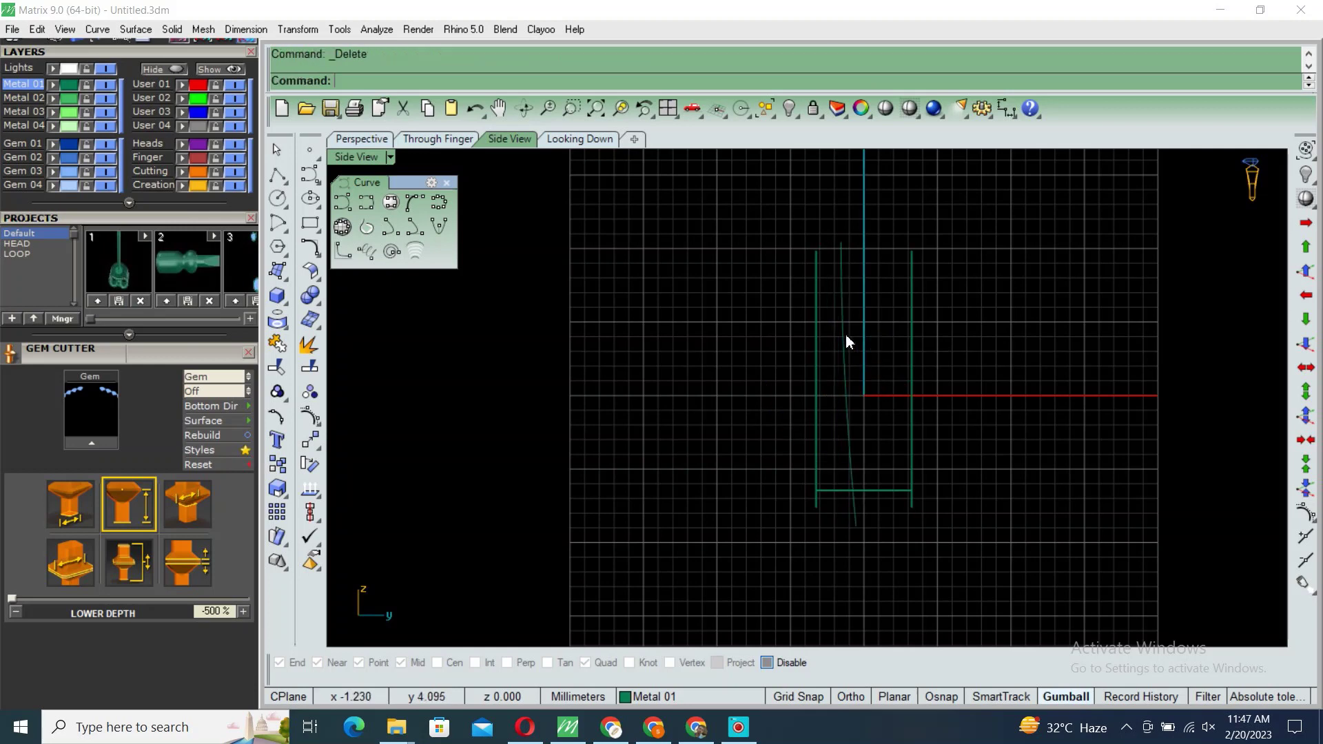
Step: Mirror the profile curve about an axis through the origin into a symmetric pair
{"action": "left_click", "coordinate": [845, 333]}
{"action": "right_click_drag", "start_coordinate": [879, 372], "coordinate": [824, 393]}
{"action": "type", "text": "mirror"}
{"action": "key", "text": "Return"}
{"action": "type", "text": "0"}
{"action": "key", "text": "Return"}
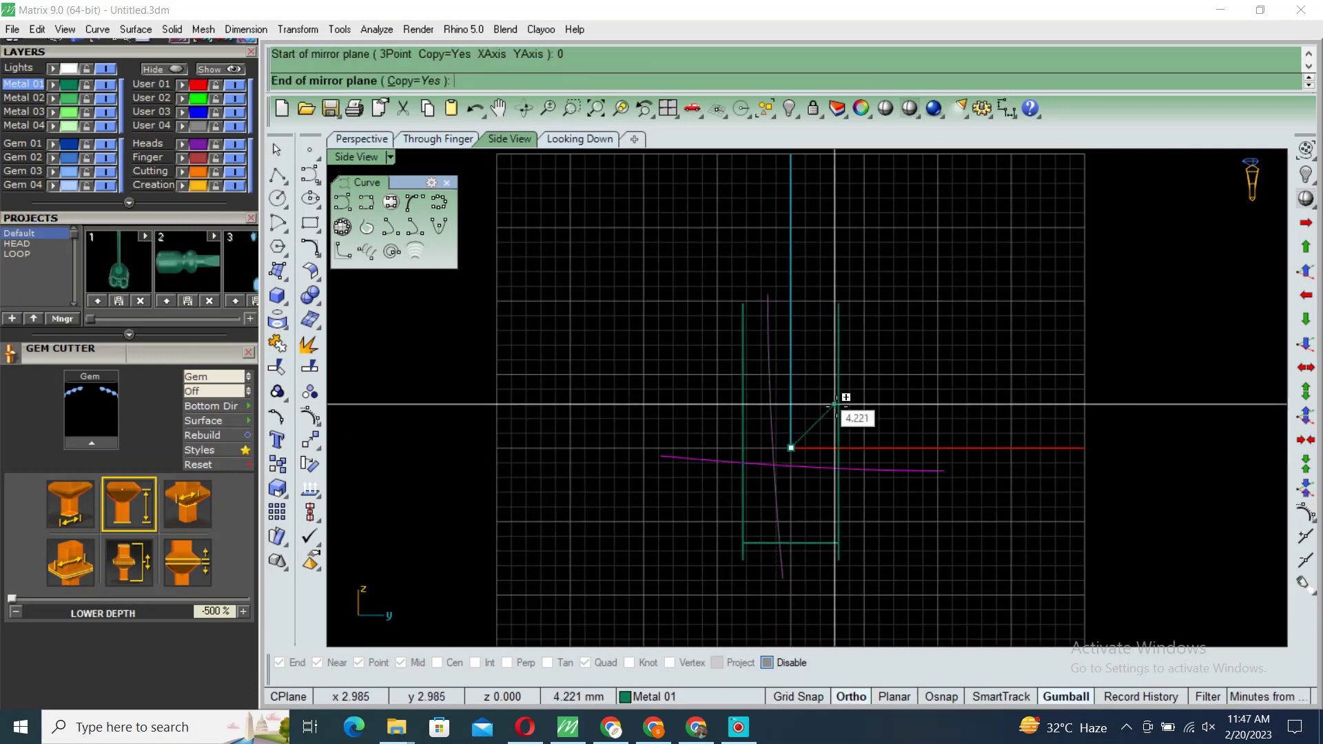
{"action": "left_click", "coordinate": [814, 308]}
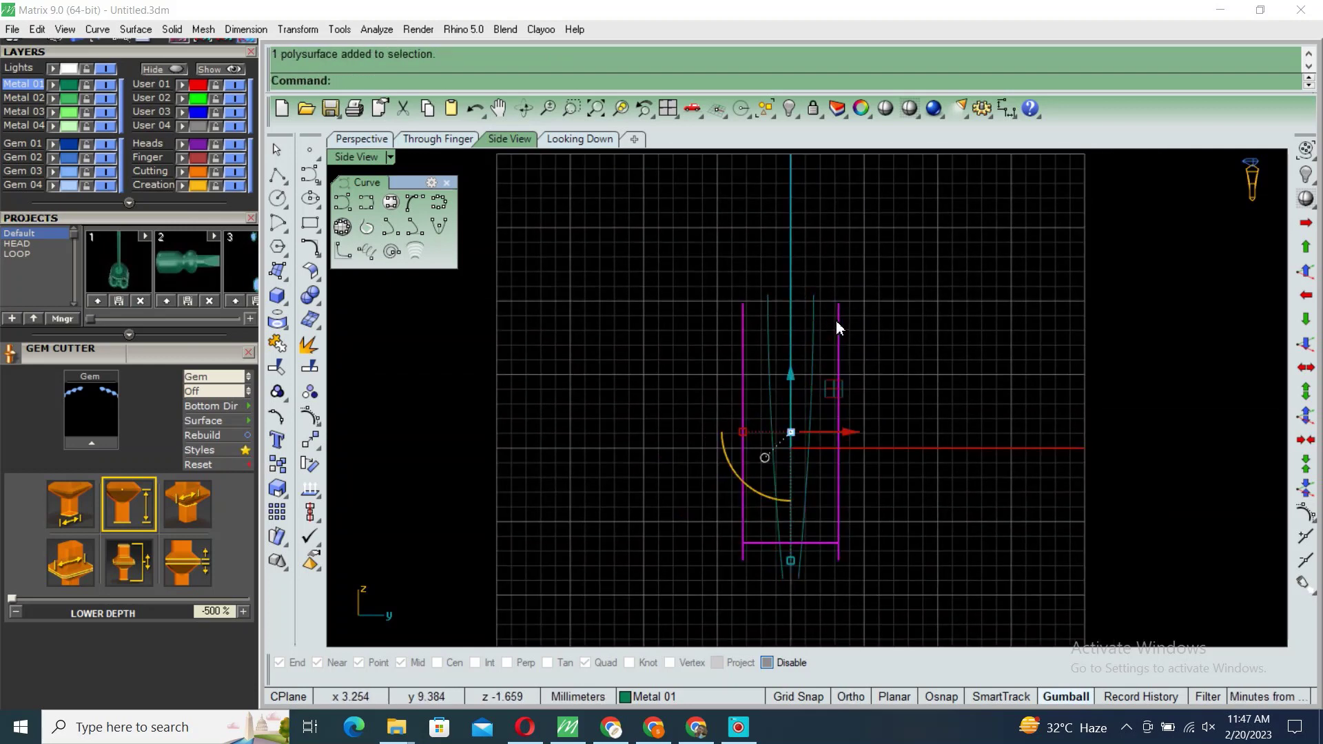
{"action": "type", "text": "b"}
{"action": "key", "text": "Return"}
Step: Extrude both profile curves into cutting walls in the enlarged Perspective view
{"action": "key", "text": "Escape"}
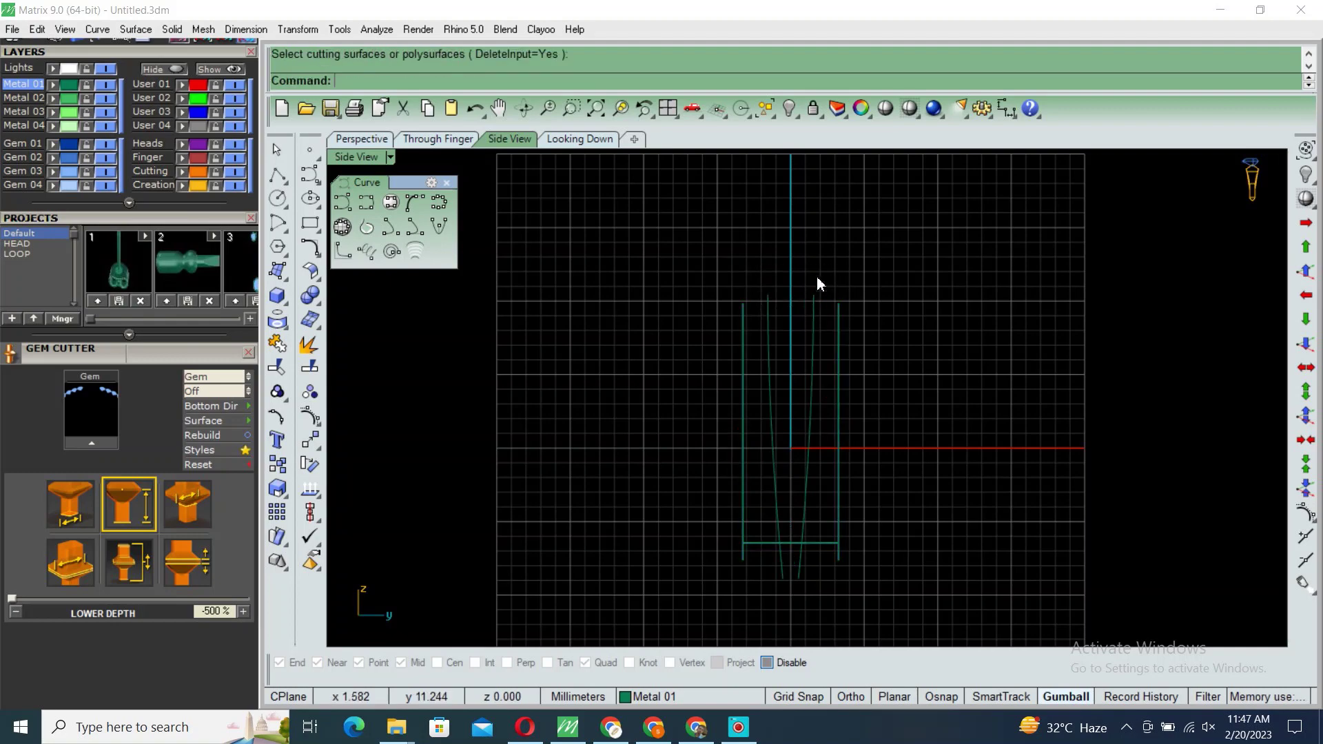
{"action": "left_click_drag", "start_coordinate": [820, 300], "coordinate": [558, 199]}
{"action": "double_click", "coordinate": [367, 158]}
{"action": "double_click", "coordinate": [840, 157]}
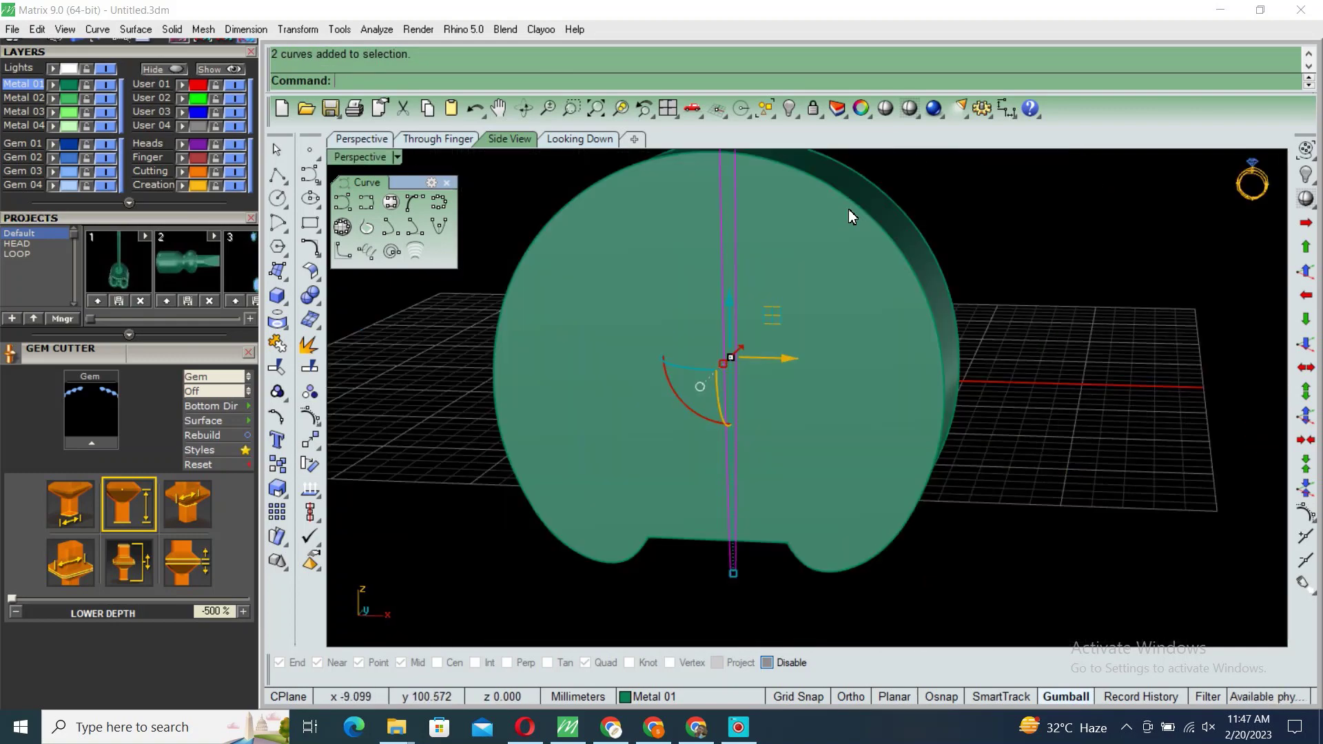
{"action": "right_click_drag", "start_coordinate": [849, 208], "coordinate": [907, 395]}
{"action": "type", "text": "e"}
{"action": "key", "text": "Return"}
{"action": "left_click", "coordinate": [878, 365]}
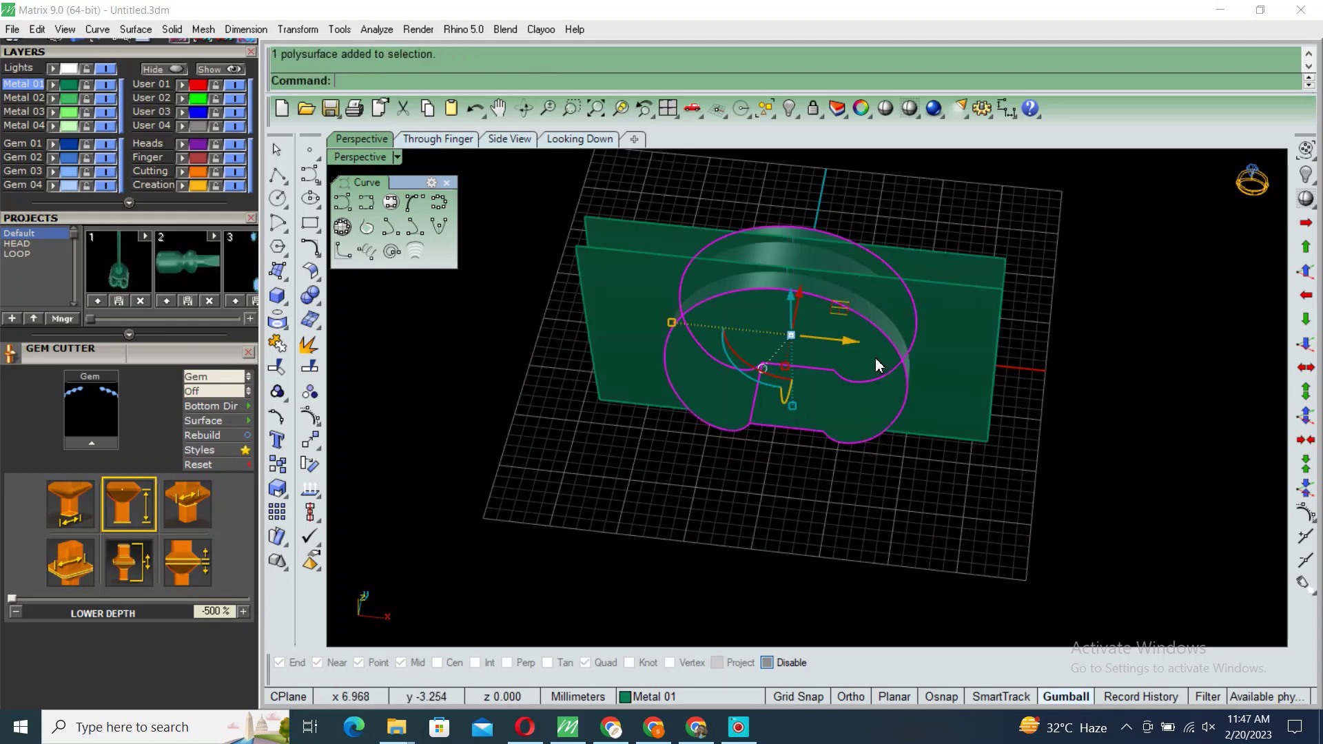
Step: Split the cutter solid with the walls, then delete the cut-off piece and the walls
{"action": "left_click", "coordinate": [967, 300]}
{"action": "key", "text": "Return"}
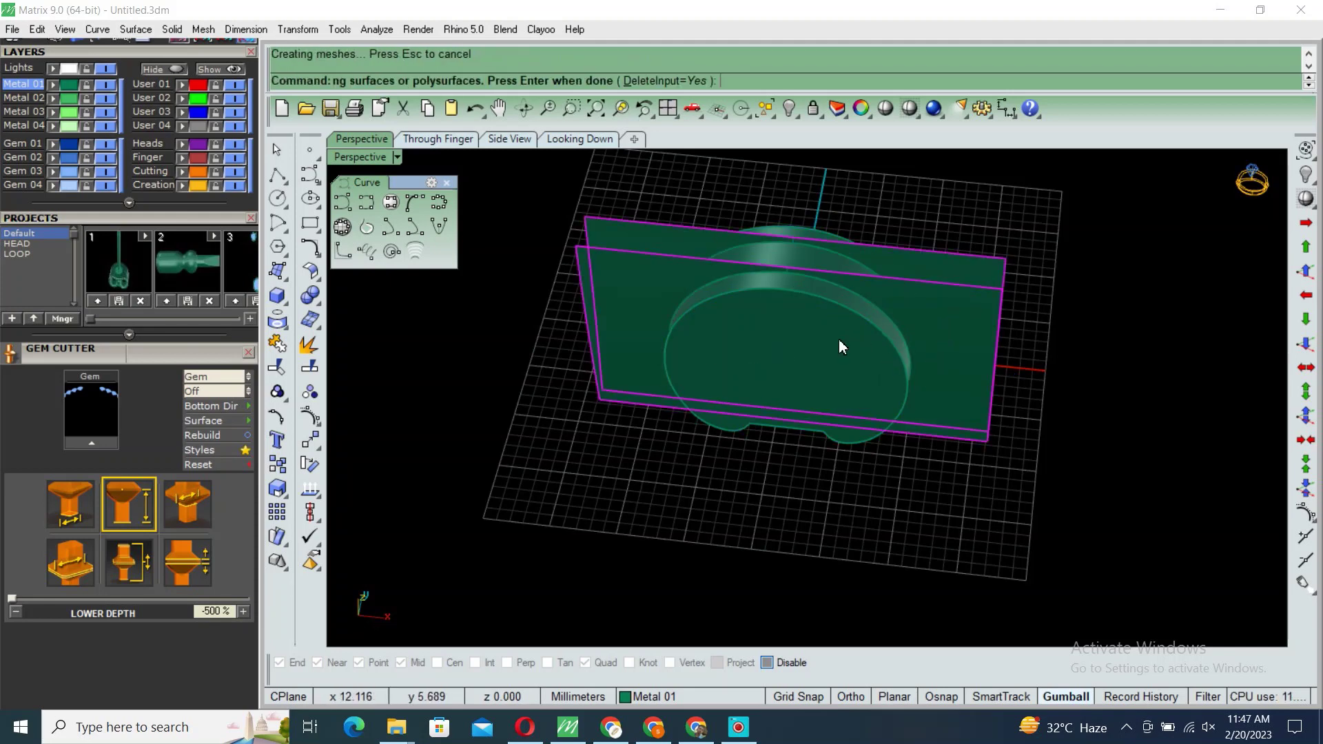
{"action": "key", "text": "Delete"}
{"action": "left_click", "coordinate": [912, 262]}
{"action": "key", "text": "Delete"}
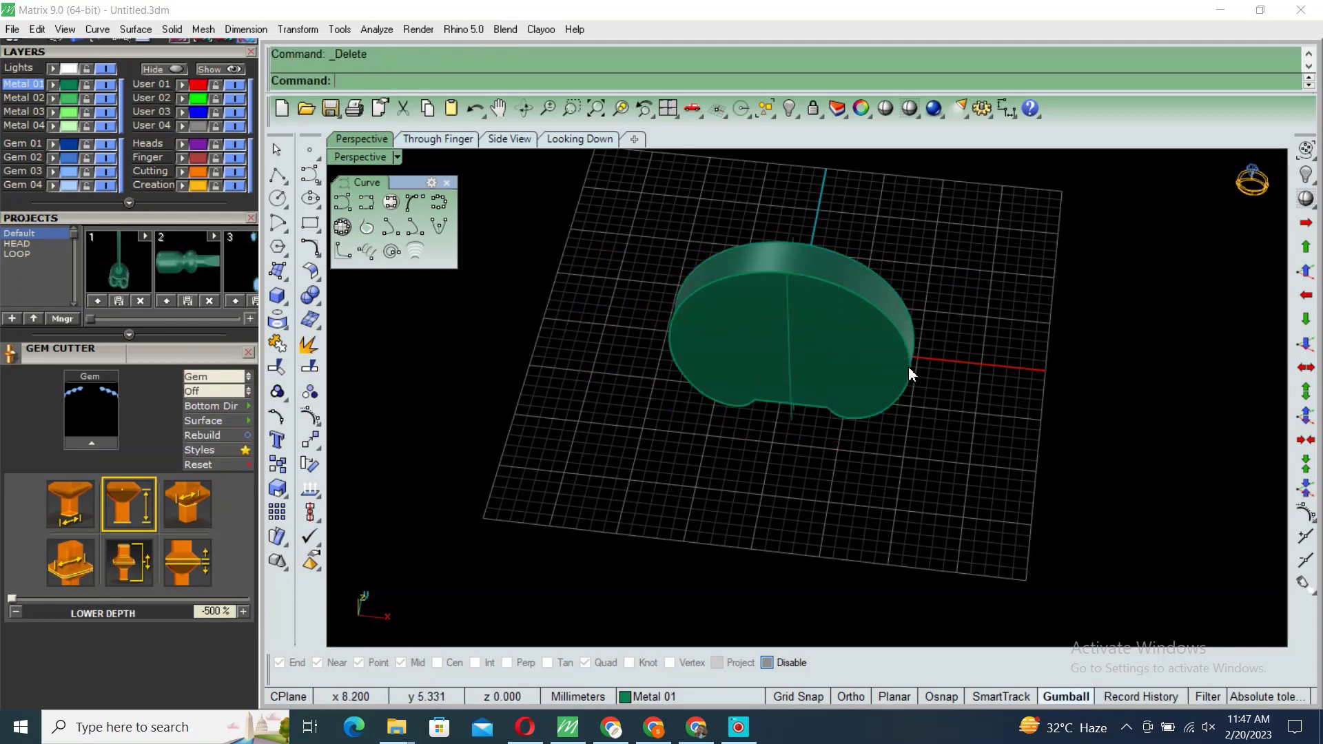
{"action": "right_click_drag", "start_coordinate": [908, 367], "coordinate": [941, 285]}
{"action": "key", "text": "ctrl+shift+h"}
Step: Reveal the band and Boolean-subtract the trimmed cutter from it
{"action": "scroll", "coordinate": [882, 290], "scroll_direction": "up", "scroll_amount": 4}
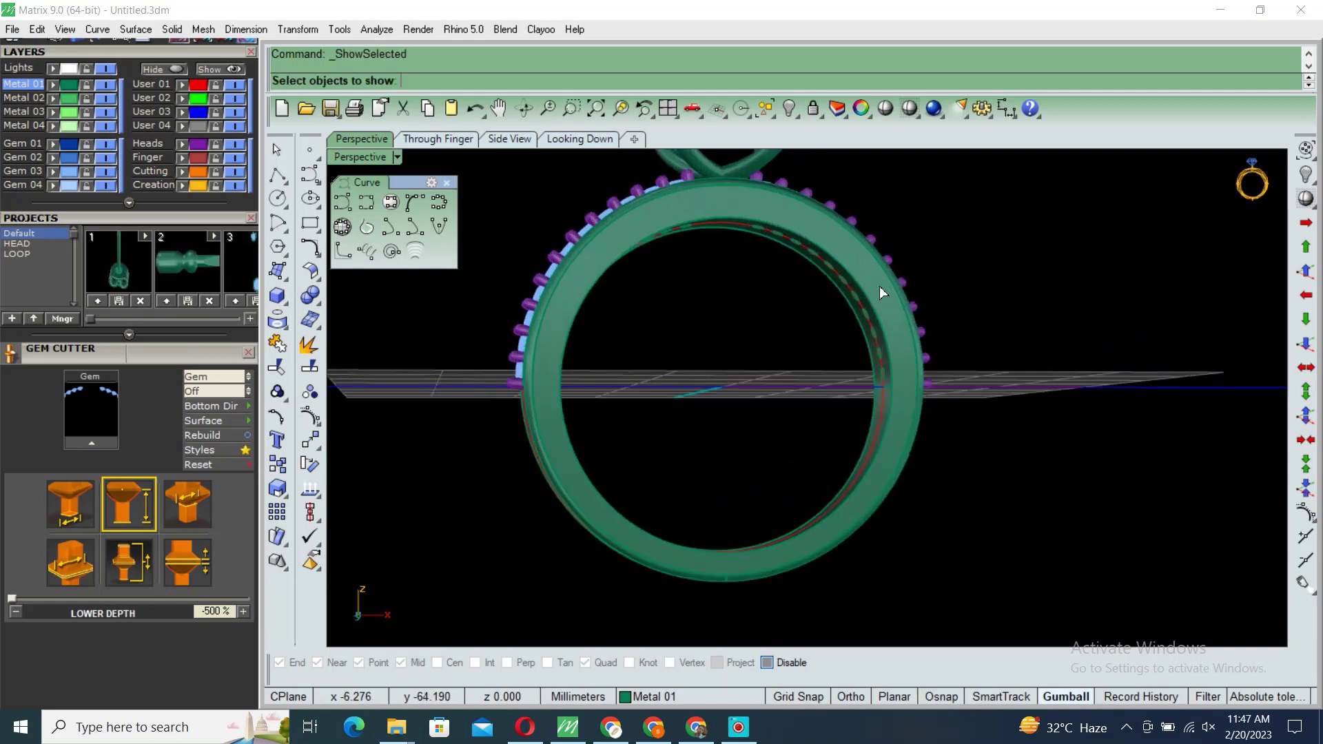
{"action": "key", "text": "Return"}
{"action": "right_click_drag", "start_coordinate": [936, 292], "coordinate": [940, 386]}
{"action": "left_click", "coordinate": [939, 405]}
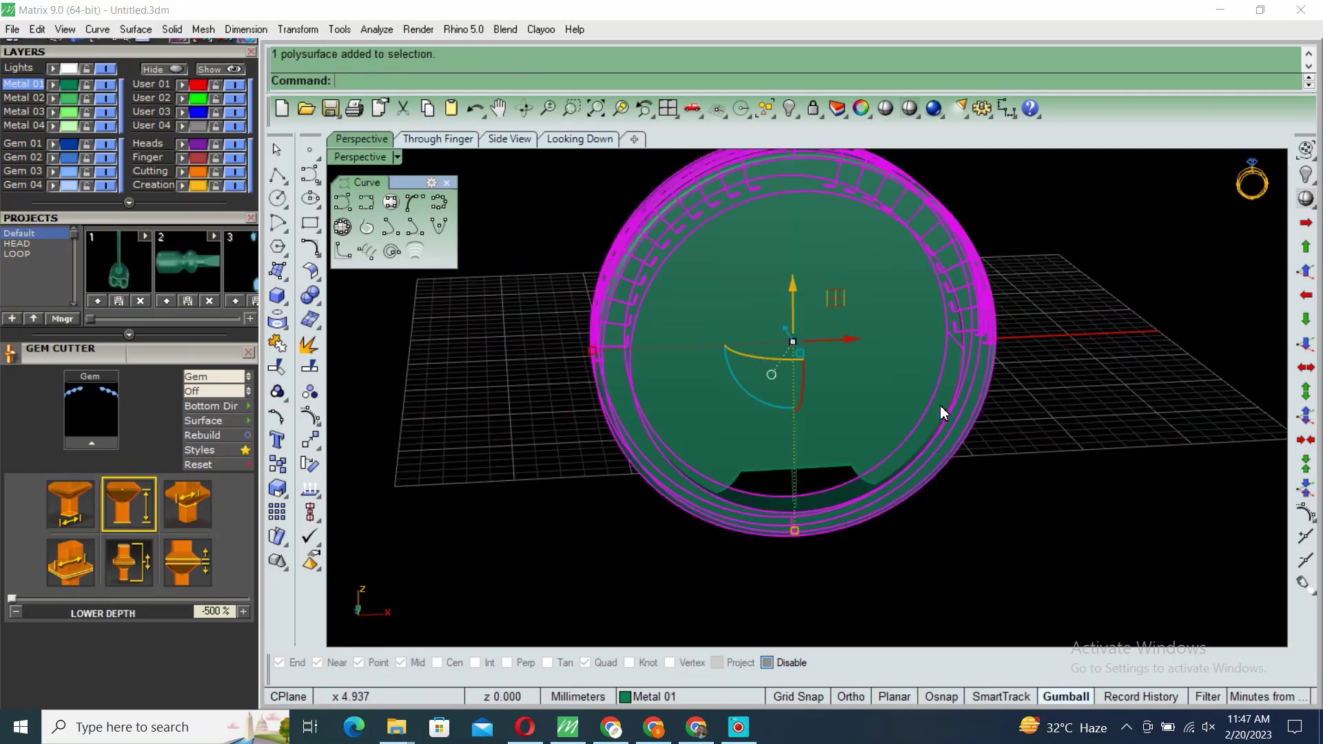
{"action": "key", "text": "Return"}
{"action": "left_click", "coordinate": [895, 357]}
{"action": "key", "text": "Return"}
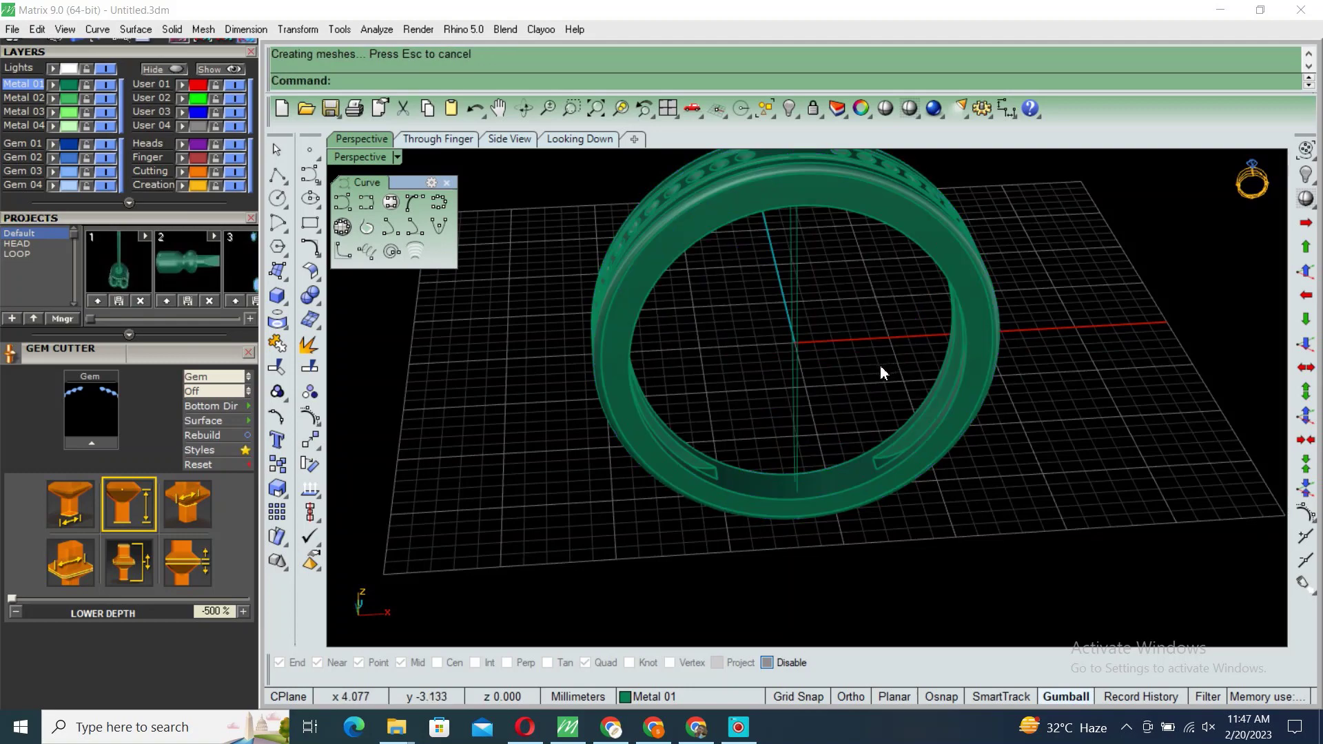
Step: Hide the two leftover profile curves
{"action": "mouse_move", "coordinate": [870, 363]}
{"action": "right_mouse_down"}
{"action": "mouse_move", "coordinate": [879, 312]}
{"action": "mouse_move", "coordinate": [886, 397]}
{"action": "right_mouse_up"}
{"action": "type", "text": "hide"}
{"action": "key", "text": "Return"}
{"action": "type", "text": "h"}
Step: Show the hidden left shank and halo head again on the ring
{"action": "key", "text": "ctrl+shift+h"}
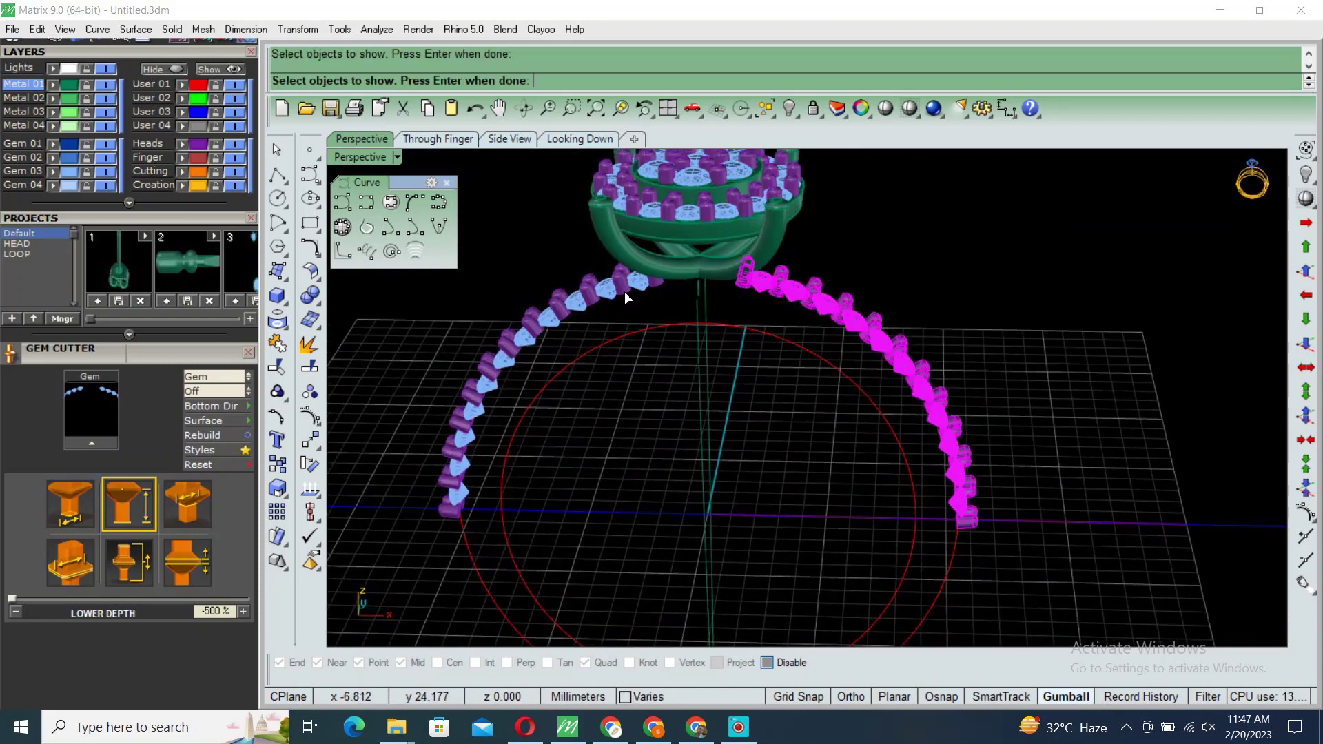
{"action": "left_click", "coordinate": [624, 291]}
{"action": "scroll", "coordinate": [639, 282], "scroll_direction": "down", "scroll_amount": 2}
{"action": "left_click", "coordinate": [705, 245]}
{"action": "scroll", "coordinate": [736, 295], "scroll_direction": "down", "scroll_amount": 2}
{"action": "key", "text": "Return"}
{"action": "mouse_move", "coordinate": [736, 295]}
{"action": "right_mouse_down"}
{"action": "mouse_move", "coordinate": [791, 374]}
{"action": "mouse_move", "coordinate": [788, 295]}
{"action": "mouse_move", "coordinate": [741, 309]}
{"action": "mouse_move", "coordinate": [753, 275]}
{"action": "right_mouse_up"}
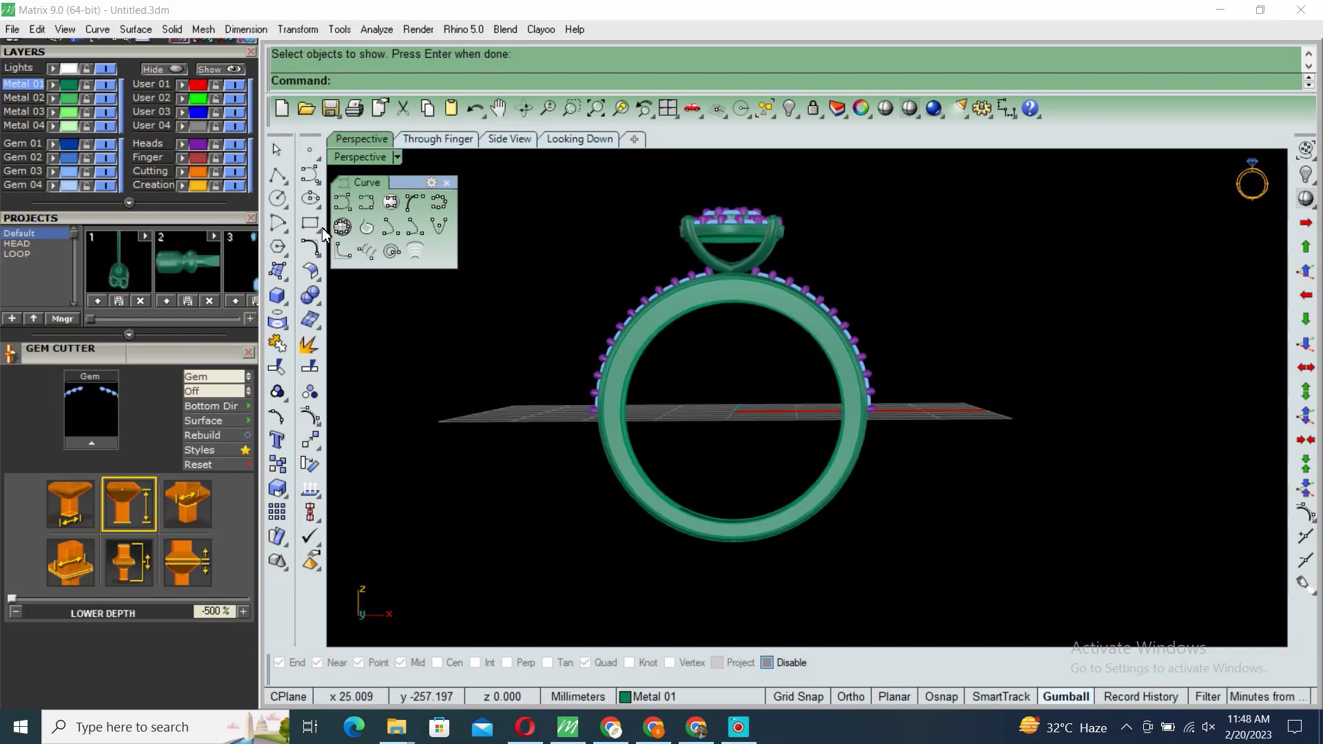
Step: Draw a small centre rectangle and lift it with the gumball to the band top
{"action": "left_click", "coordinate": [355, 238]}
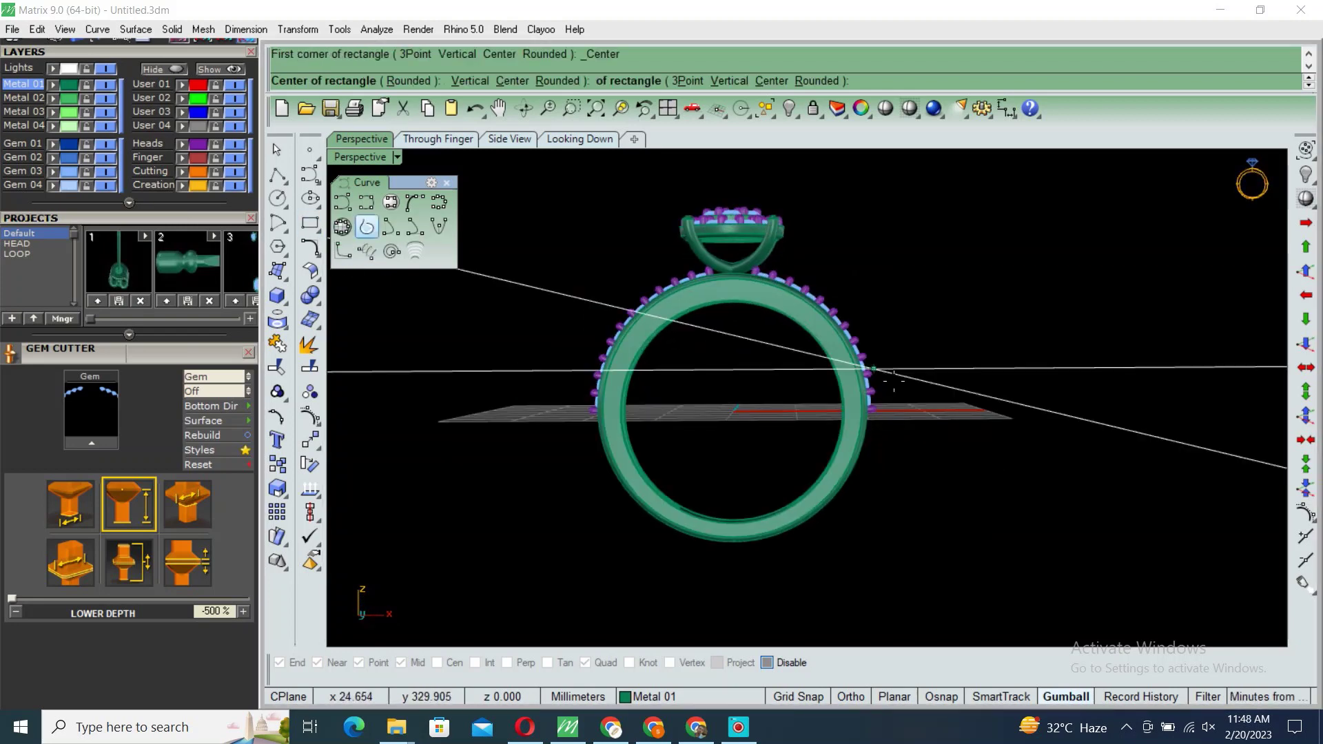
{"action": "right_click_drag", "start_coordinate": [882, 454], "coordinate": [888, 468]}
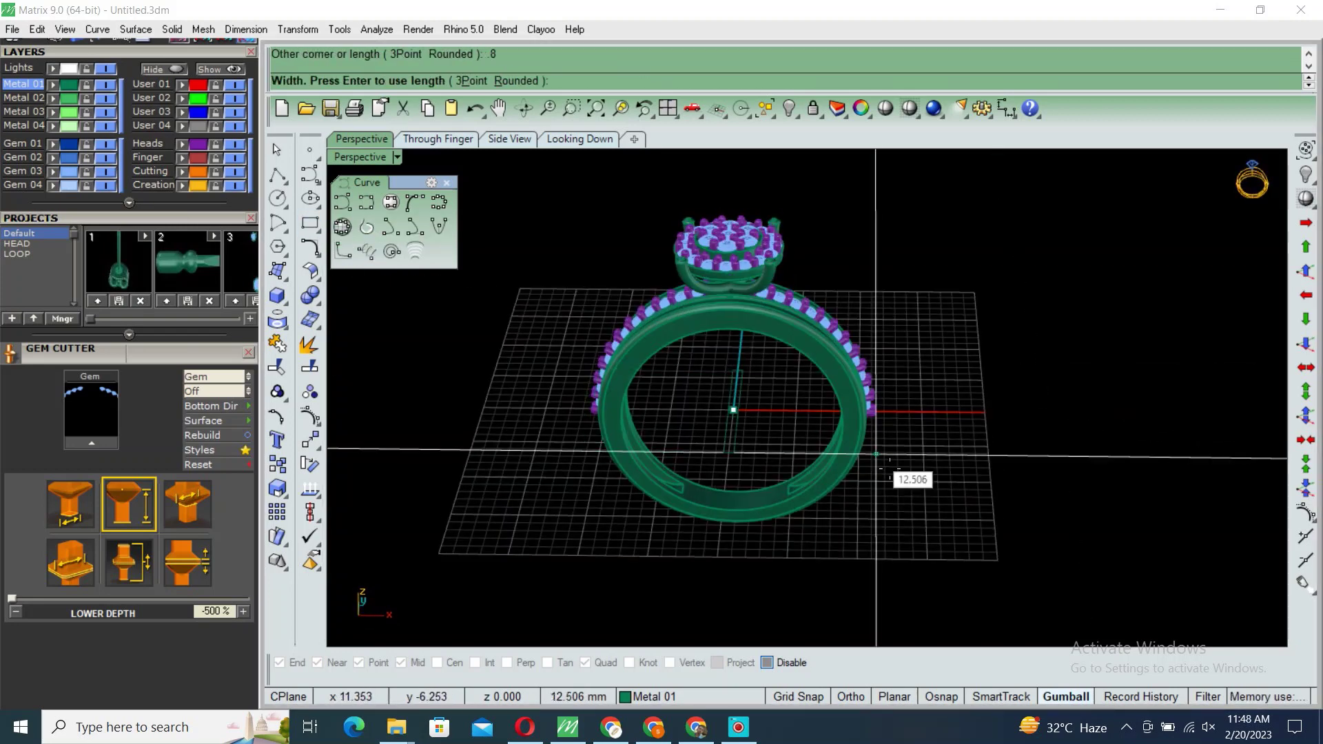
{"action": "scroll", "coordinate": [700, 392], "scroll_direction": "up", "scroll_amount": 5}
{"action": "key", "text": "Escape"}
{"action": "left_click", "coordinate": [710, 414]}
{"action": "scroll", "coordinate": [761, 426], "scroll_direction": "up", "scroll_amount": 3}
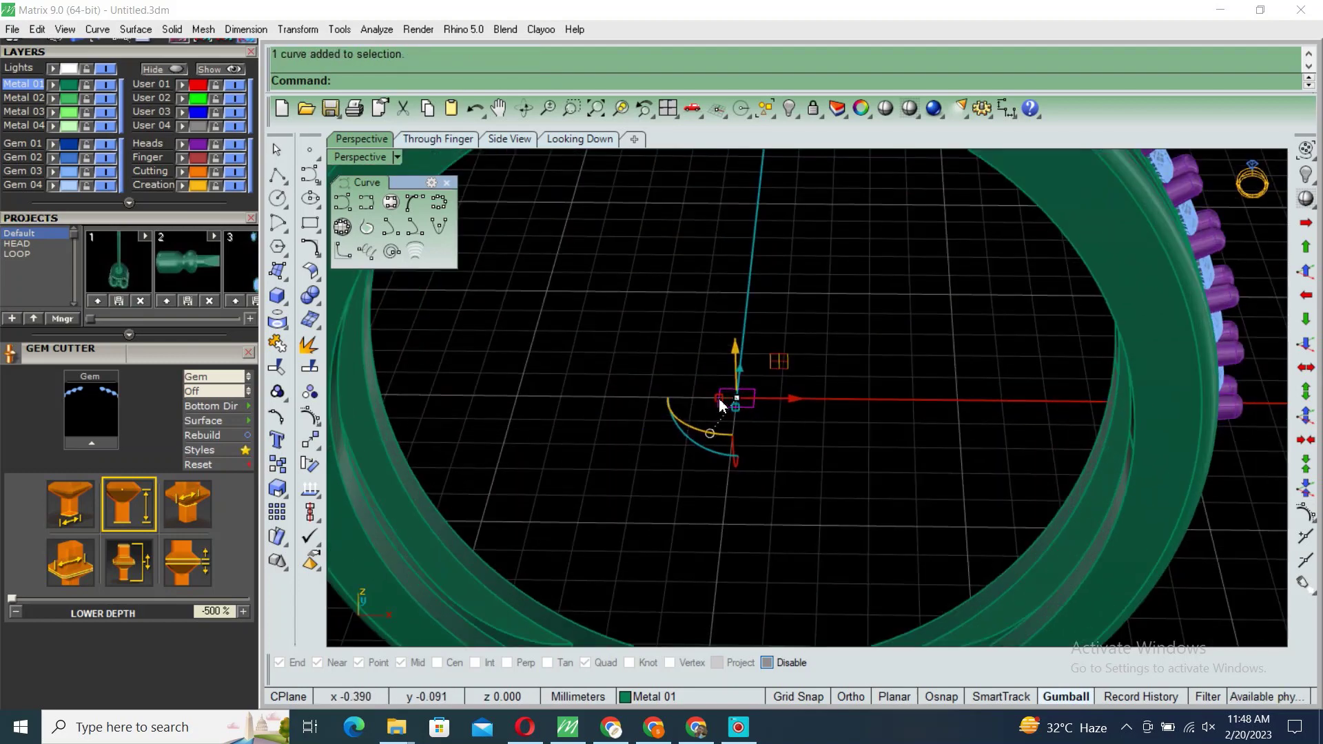
{"action": "right_click_drag", "start_coordinate": [732, 430], "coordinate": [737, 358]}
{"action": "scroll", "coordinate": [737, 358], "scroll_direction": "down", "scroll_amount": 5}
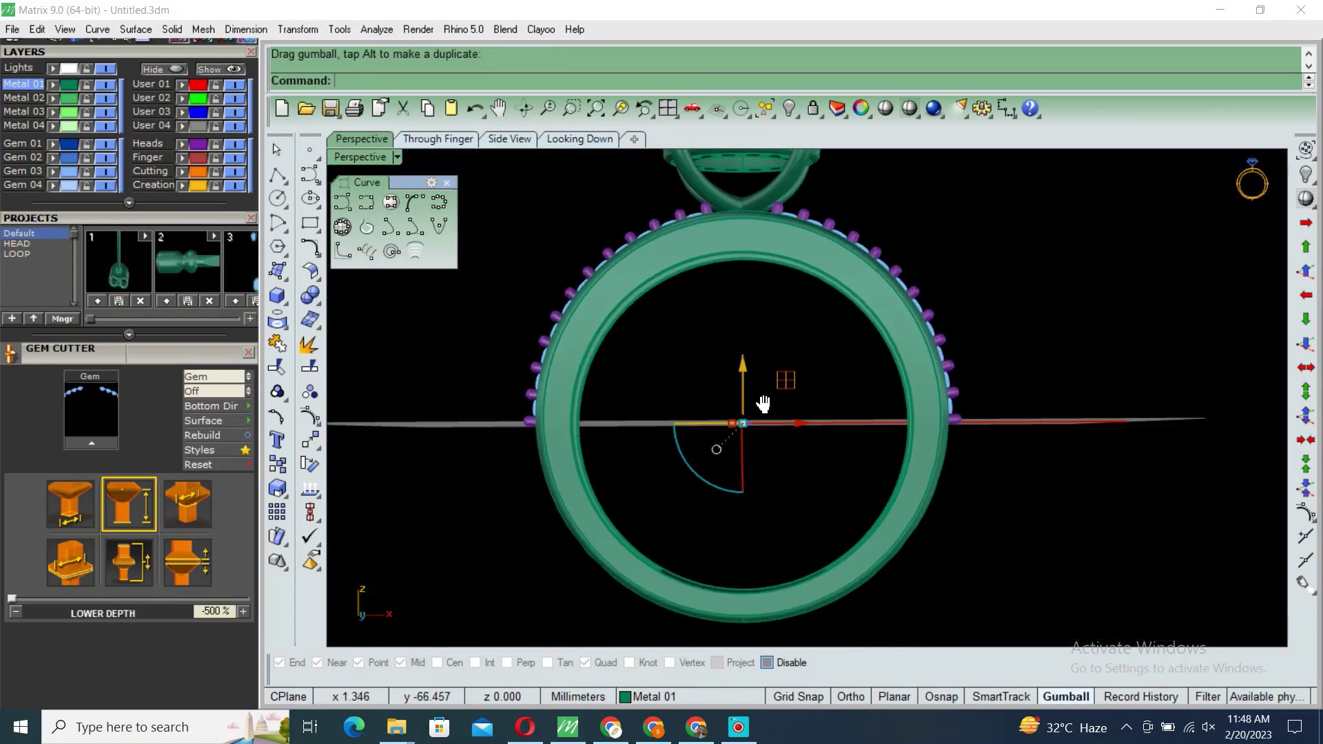
{"action": "left_click_drag", "start_coordinate": [743, 388], "coordinate": [743, 205]}
{"action": "right_click_drag", "start_coordinate": [743, 206], "coordinate": [734, 364]}
Step: Extrude the rectangle into a solid post and select it together with the halo head
{"action": "key", "text": "Return"}
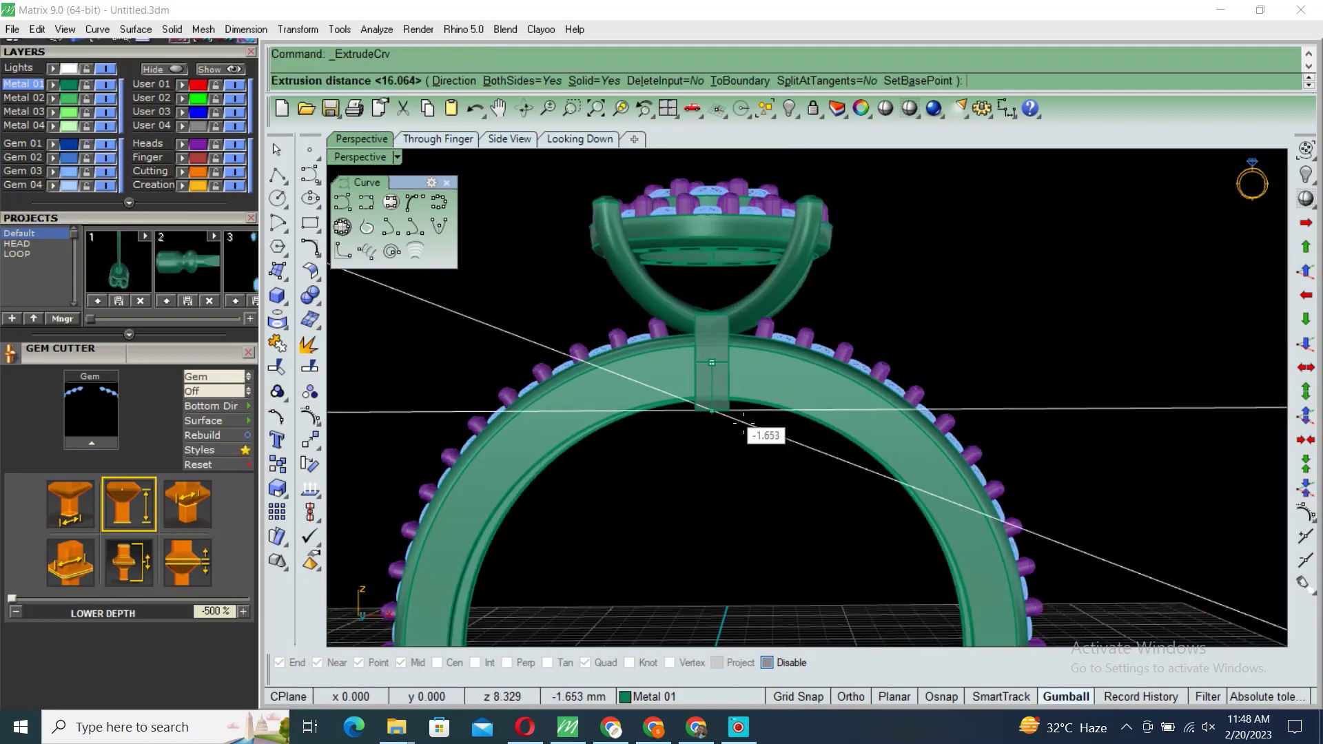
{"action": "scroll", "coordinate": [744, 401], "scroll_direction": "up", "scroll_amount": 2}
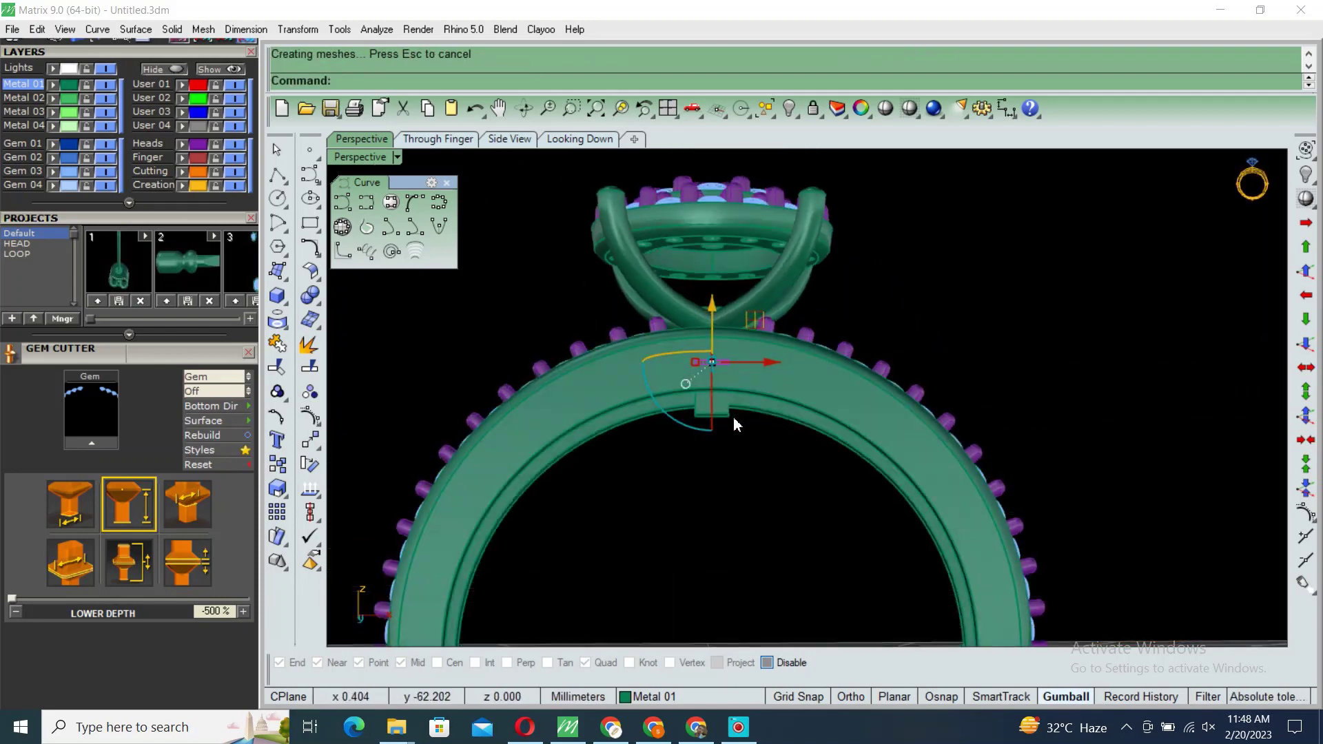
{"action": "left_click", "coordinate": [713, 331]}
{"action": "scroll", "coordinate": [711, 288], "scroll_direction": "up", "scroll_amount": 2}
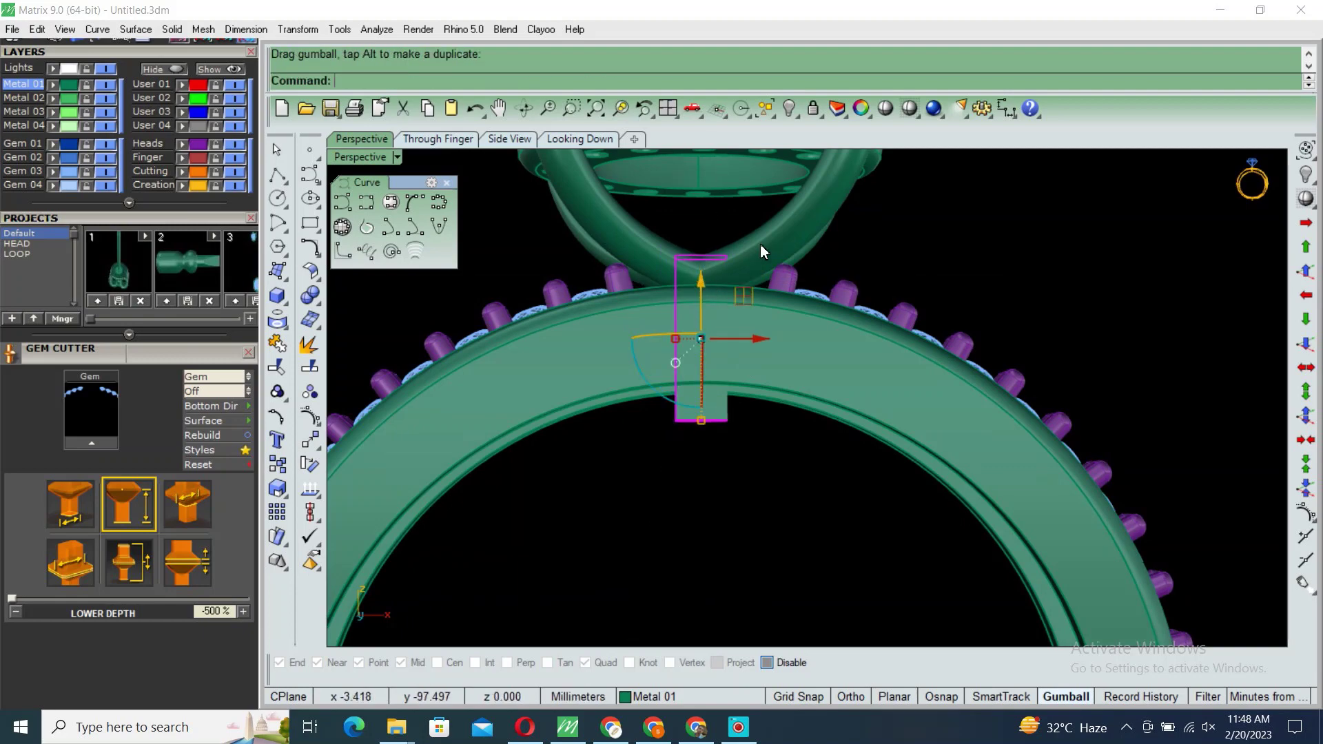
{"action": "left_click", "coordinate": [710, 270], "text": "shift"}
{"action": "scroll", "coordinate": [730, 331], "scroll_direction": "down", "scroll_amount": 3}
{"action": "left_click", "coordinate": [732, 375]}
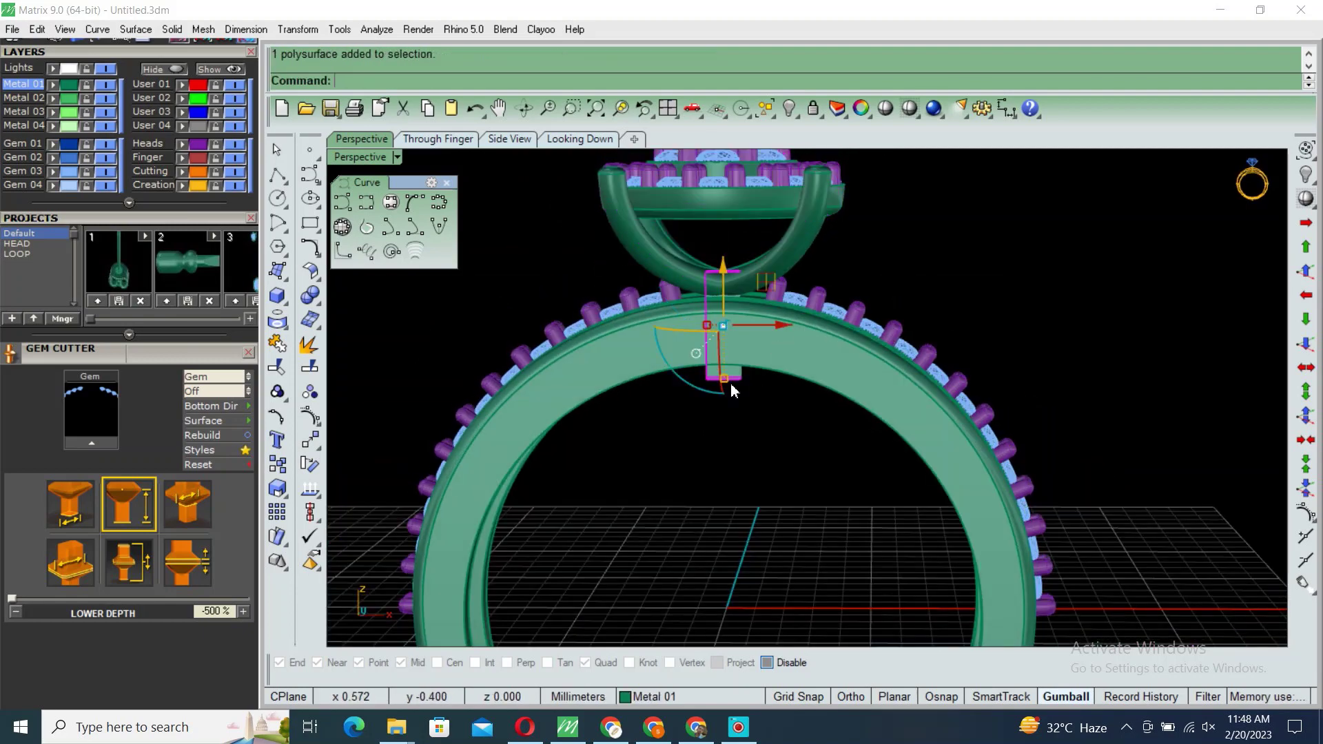
{"action": "left_click", "coordinate": [775, 245], "text": "shift"}
{"action": "scroll", "coordinate": [806, 303], "scroll_direction": "down", "scroll_amount": 2}
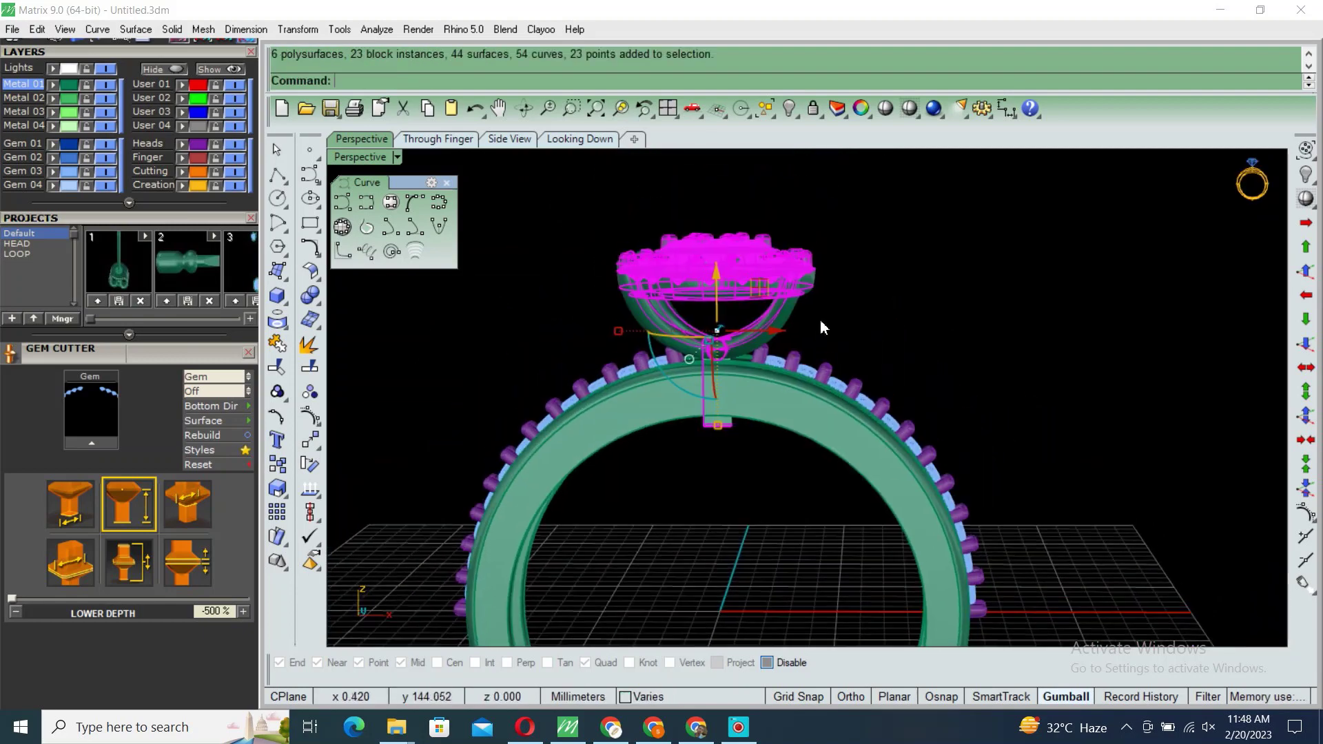
{"action": "scroll", "coordinate": [824, 327], "scroll_direction": "down", "scroll_amount": 1}
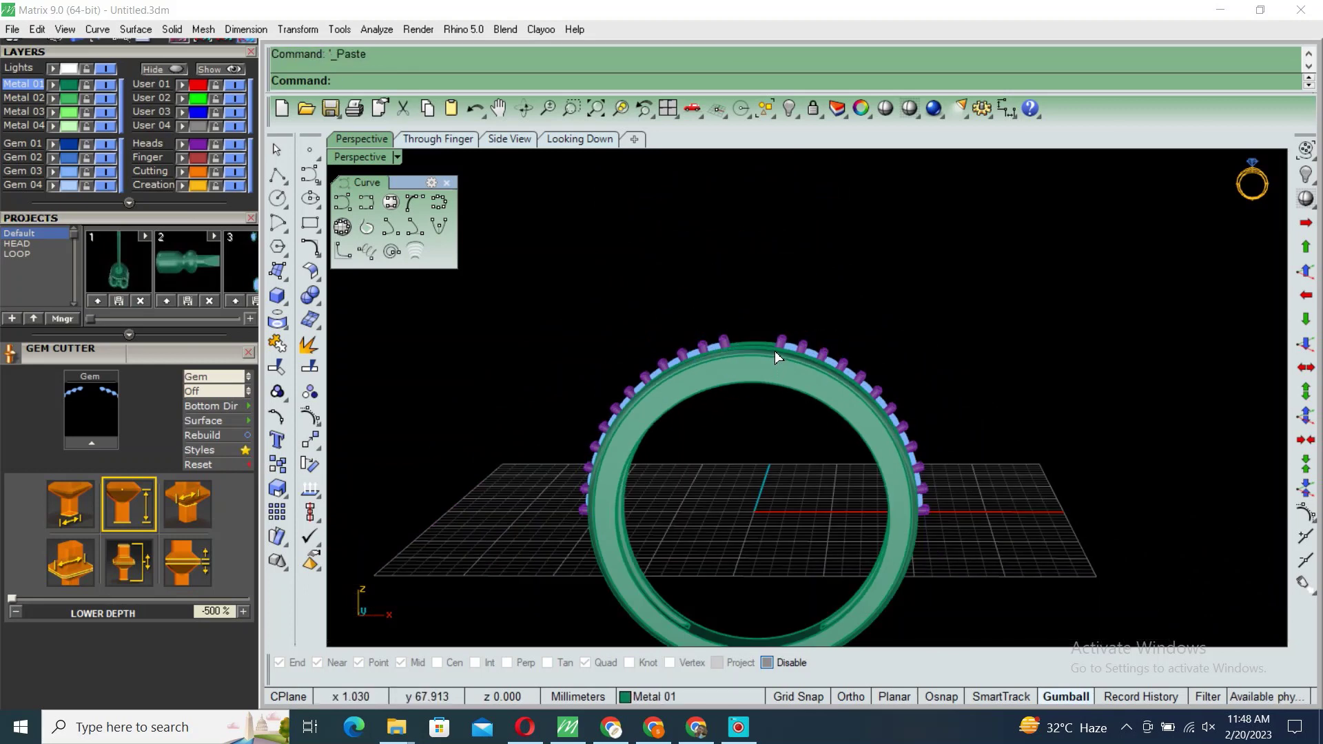
Step: Select the band and use ShowSelected to reveal the hidden halo head and circles
{"action": "left_click", "coordinate": [779, 372]}
{"action": "mouse_move", "coordinate": [782, 377]}
{"action": "right_mouse_down"}
{"action": "mouse_move", "coordinate": [785, 391]}
{"action": "mouse_move", "coordinate": [767, 381]}
{"action": "mouse_move", "coordinate": [849, 471]}
{"action": "mouse_move", "coordinate": [874, 422]}
{"action": "mouse_move", "coordinate": [1067, 319]}
{"action": "mouse_move", "coordinate": [853, 384]}
{"action": "right_mouse_up"}
{"action": "type", "text": "b"}
{"action": "key", "text": "Return"}
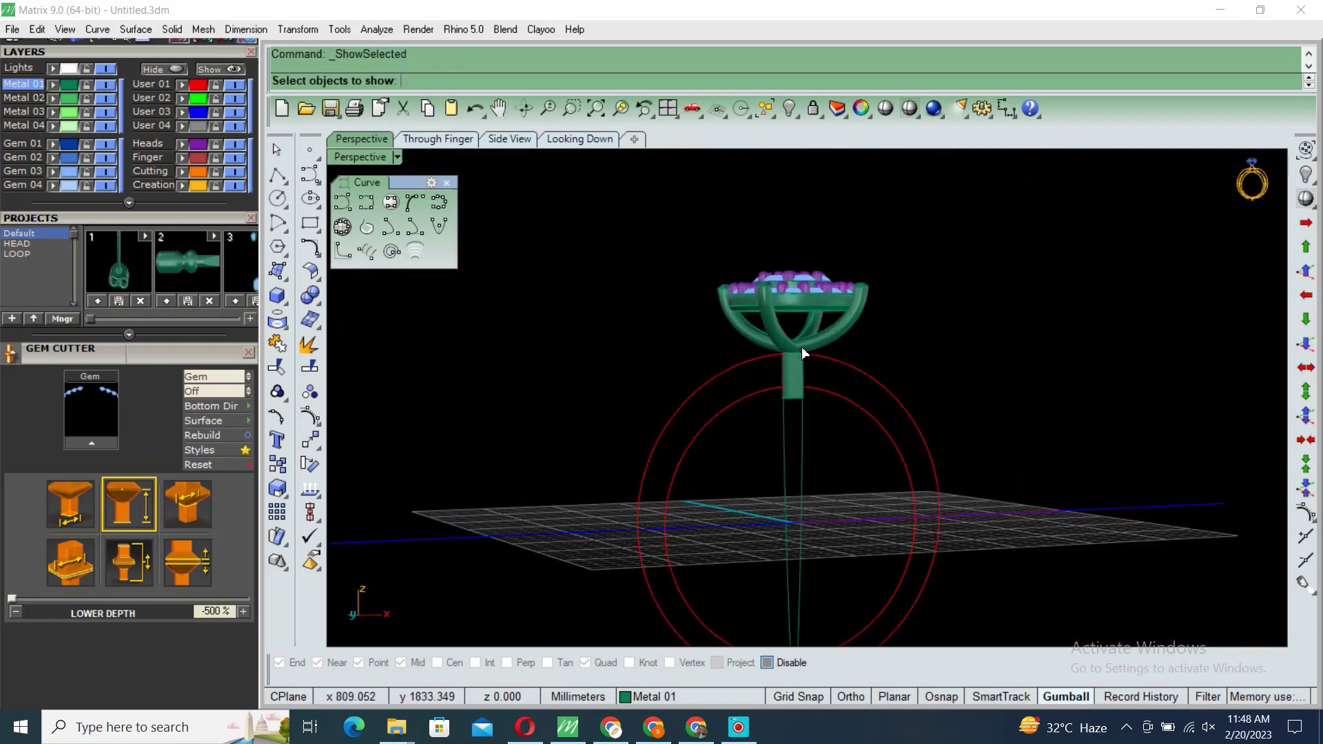
{"action": "key", "text": "Return"}
{"action": "mouse_move", "coordinate": [819, 343]}
{"action": "right_mouse_down"}
{"action": "mouse_move", "coordinate": [856, 401]}
{"action": "mouse_move", "coordinate": [960, 473]}
{"action": "mouse_move", "coordinate": [960, 496]}
{"action": "mouse_move", "coordinate": [877, 511]}
{"action": "mouse_move", "coordinate": [872, 383]}
{"action": "mouse_move", "coordinate": [792, 372]}
{"action": "right_mouse_up"}
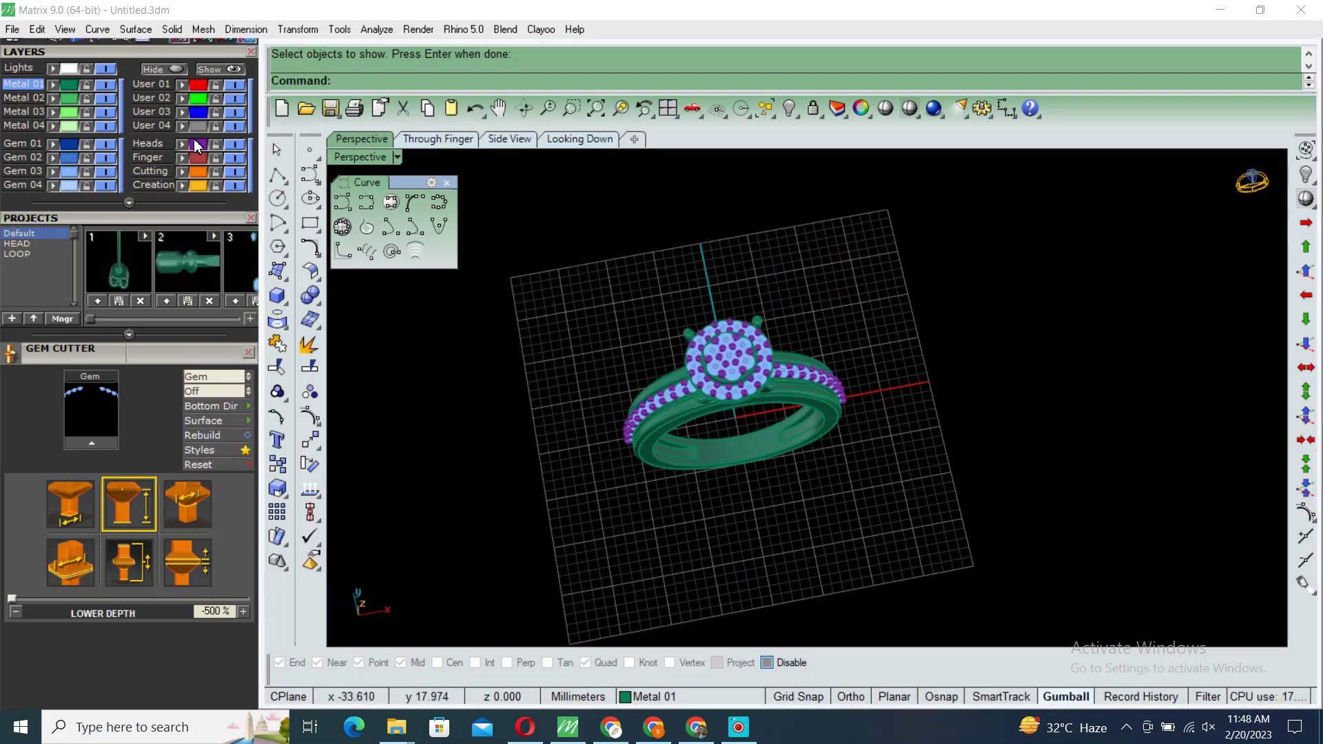
Step: Select the Heads layer gems and orbit the shaded ring to low, side and front views
{"action": "left_click", "coordinate": [198, 146]}
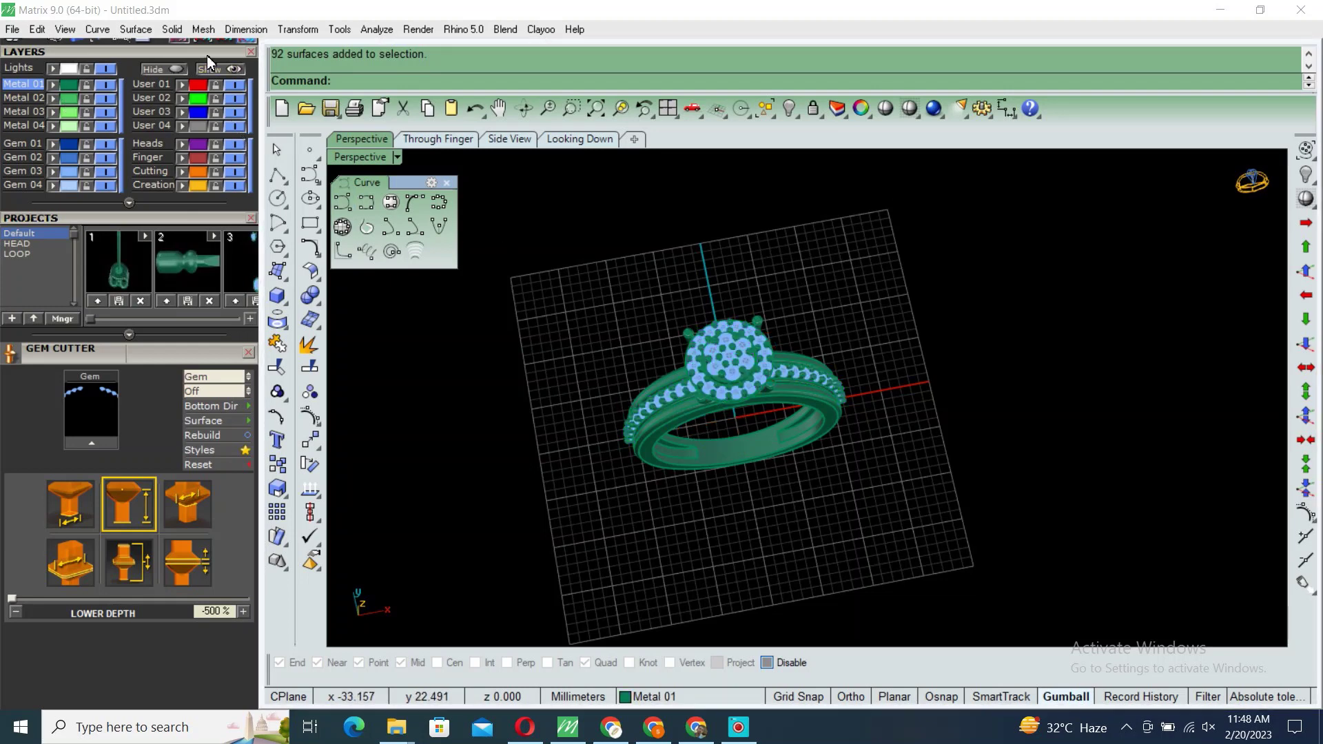
{"action": "scroll", "coordinate": [208, 62], "scroll_direction": "up", "scroll_amount": 3}
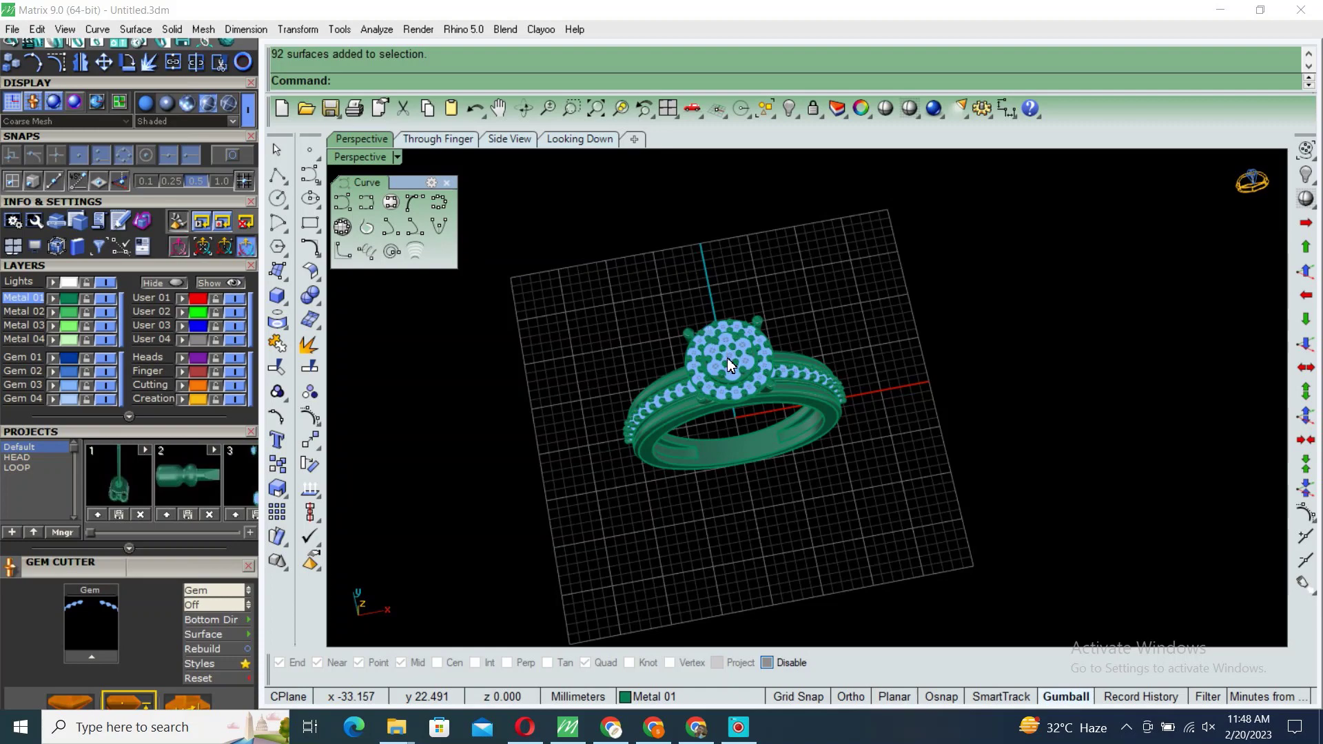
{"action": "right_click_drag", "start_coordinate": [746, 405], "coordinate": [756, 358]}
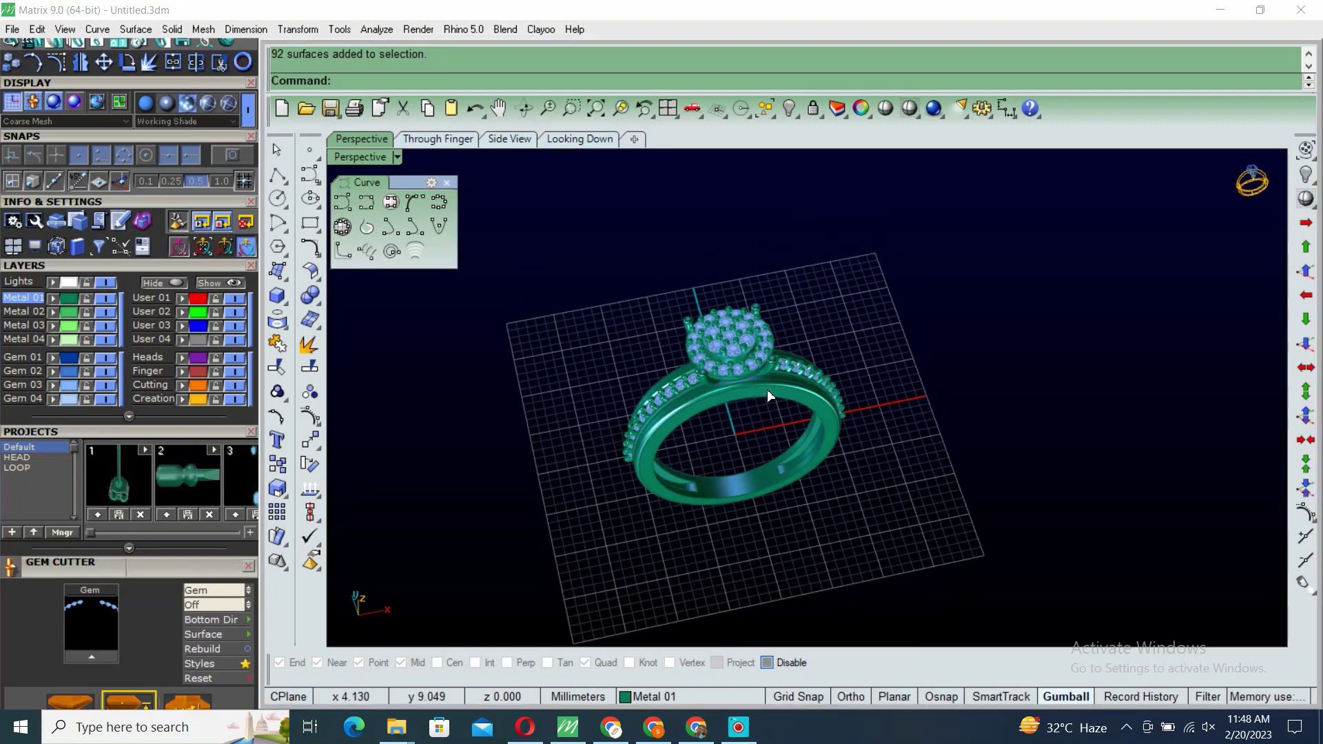
{"action": "mouse_move", "coordinate": [766, 381]}
{"action": "right_mouse_down"}
{"action": "mouse_move", "coordinate": [748, 484]}
{"action": "mouse_move", "coordinate": [694, 399]}
{"action": "right_mouse_up"}
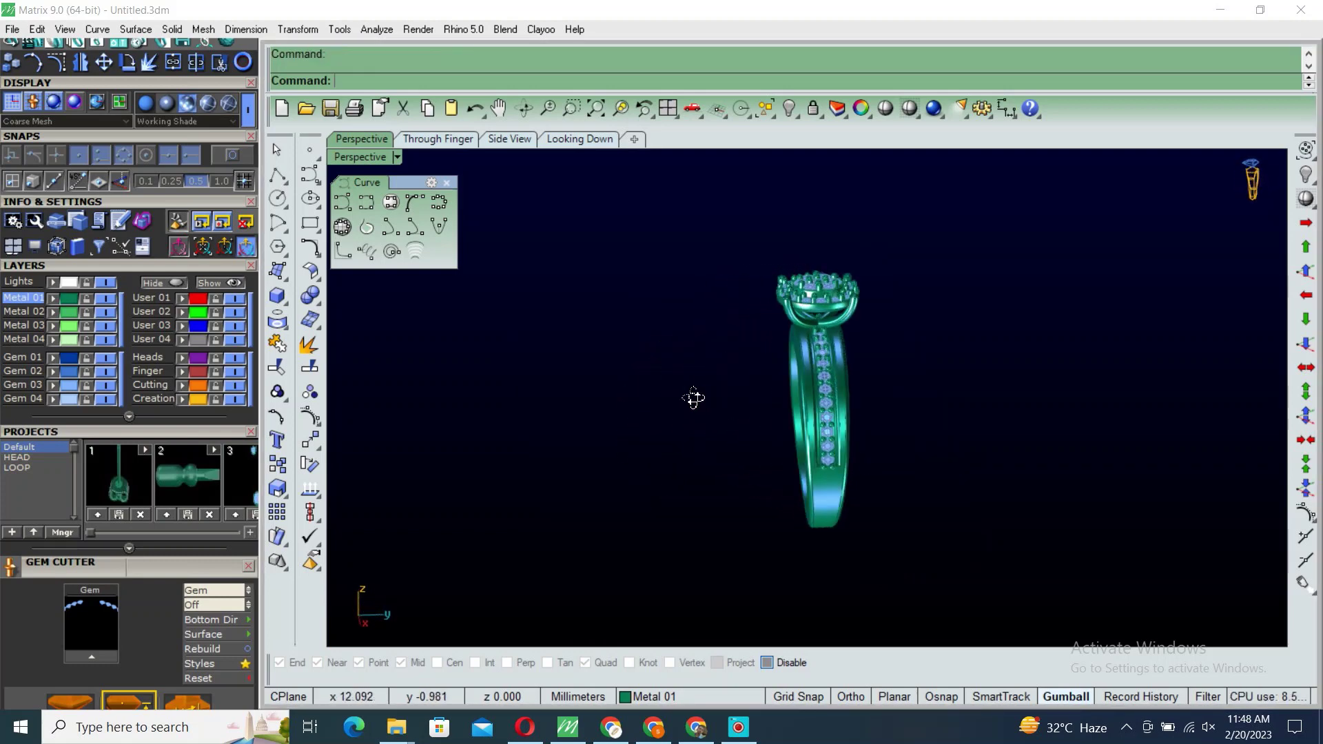
{"action": "mouse_move", "coordinate": [876, 452]}
{"action": "right_mouse_down"}
{"action": "mouse_move", "coordinate": [693, 414]}
{"action": "mouse_move", "coordinate": [660, 390]}
{"action": "mouse_move", "coordinate": [903, 478]}
{"action": "mouse_move", "coordinate": [938, 352]}
{"action": "mouse_move", "coordinate": [909, 490]}
{"action": "mouse_move", "coordinate": [915, 324]}
{"action": "mouse_move", "coordinate": [901, 531]}
{"action": "mouse_move", "coordinate": [919, 606]}
{"action": "right_mouse_up"}
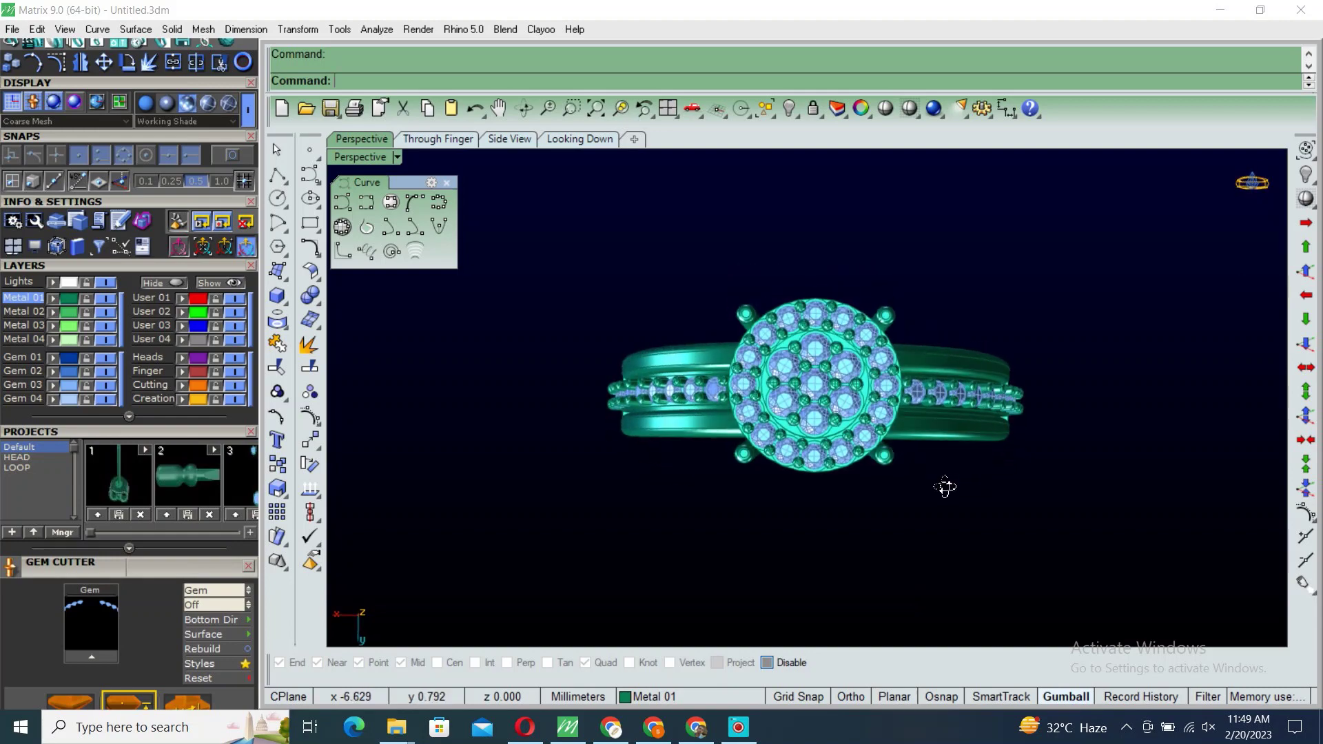